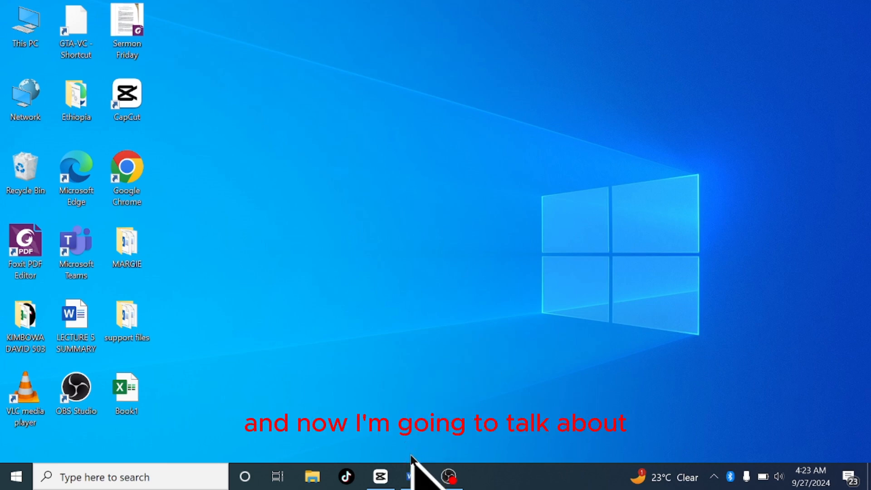
# Switch to the open Word document and type the heading Queries on the first line
pyautogui.click(412, 480)
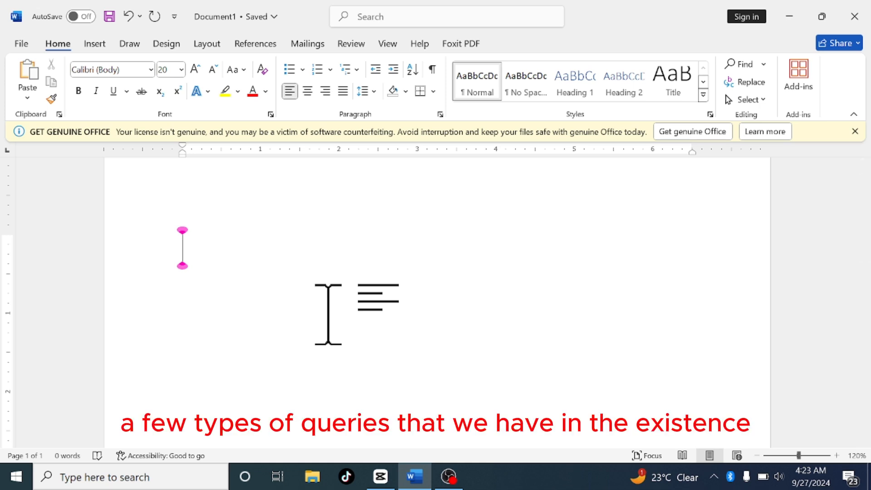
pyautogui.write('Q')
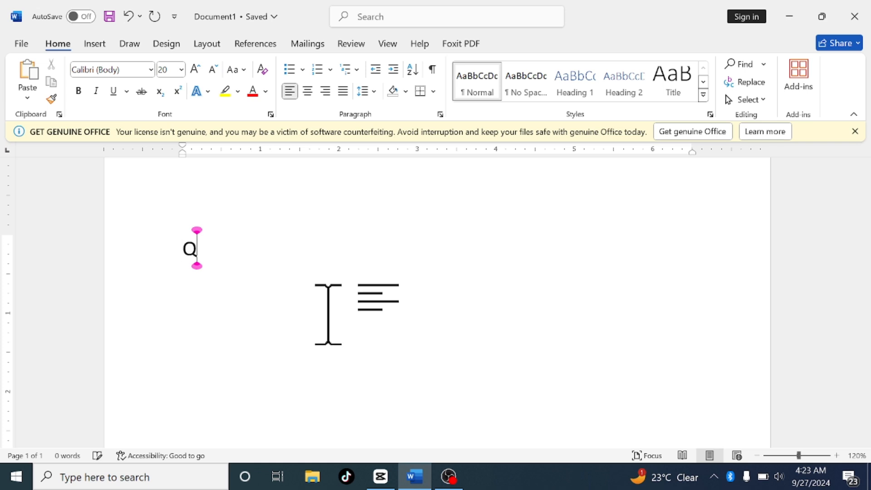
pyautogui.write('uer')
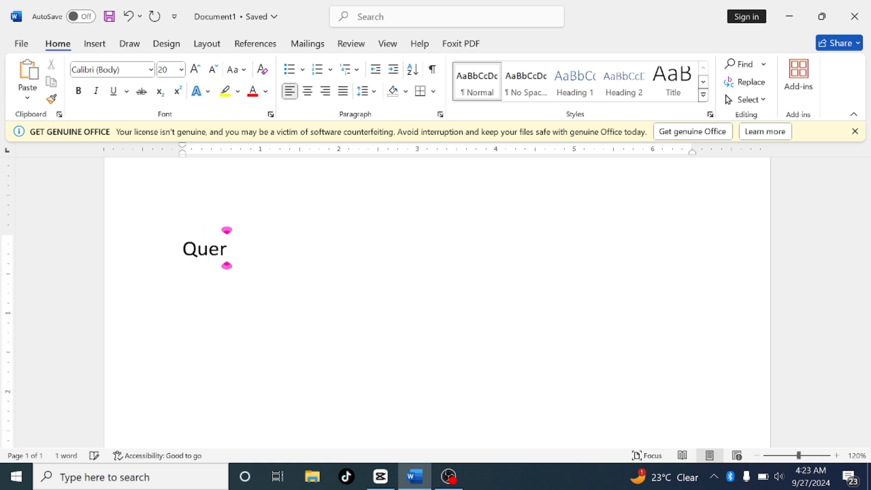
pyautogui.write('ies')
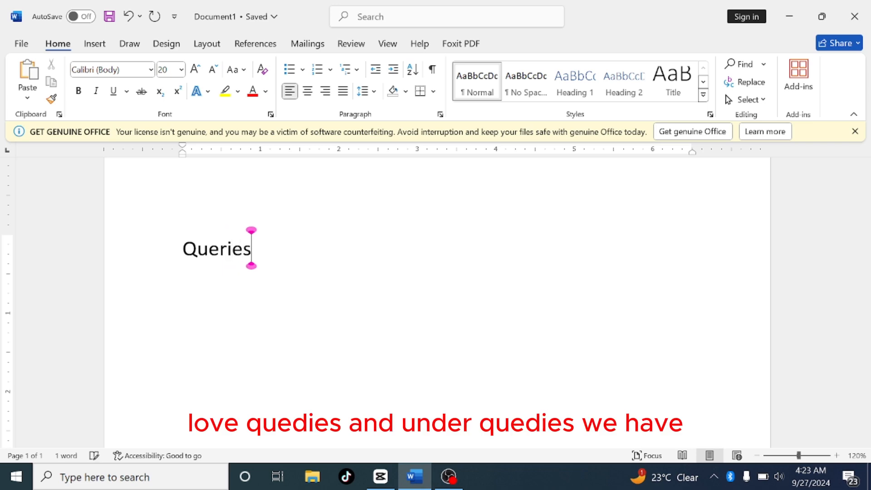
pyautogui.press('Return')
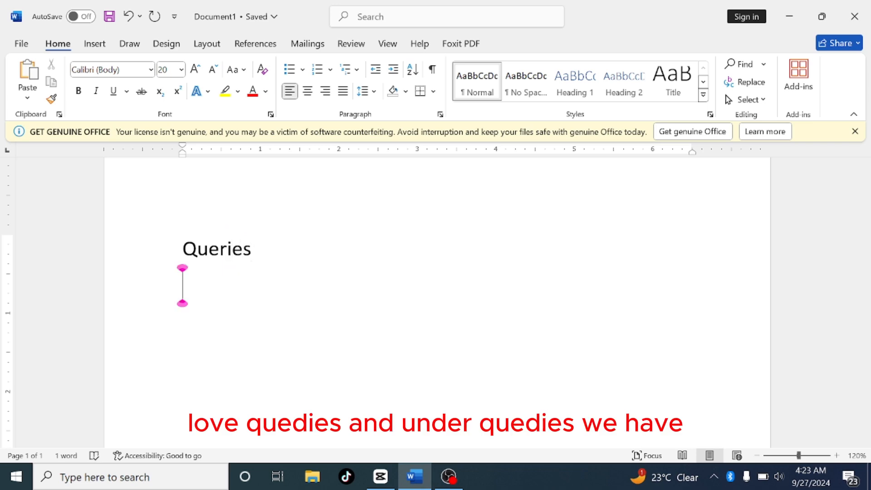
# Type Select queries on the next line
pyautogui.write('Sel')
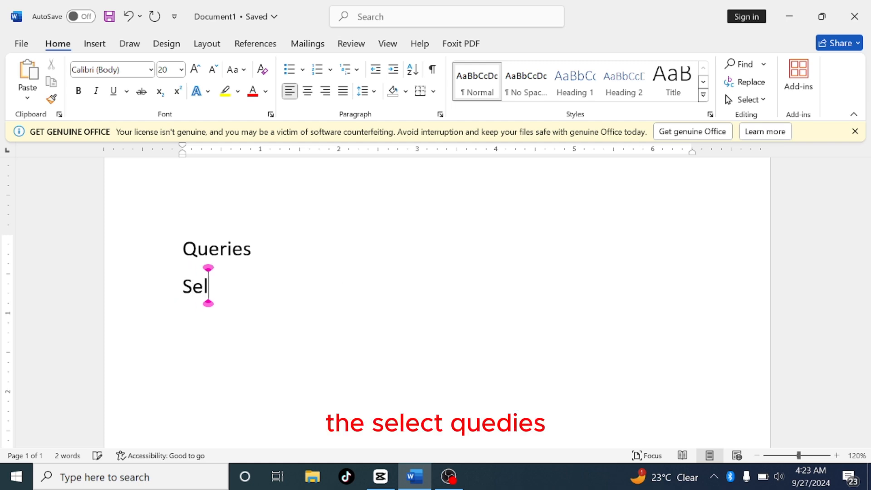
pyautogui.write('ect')
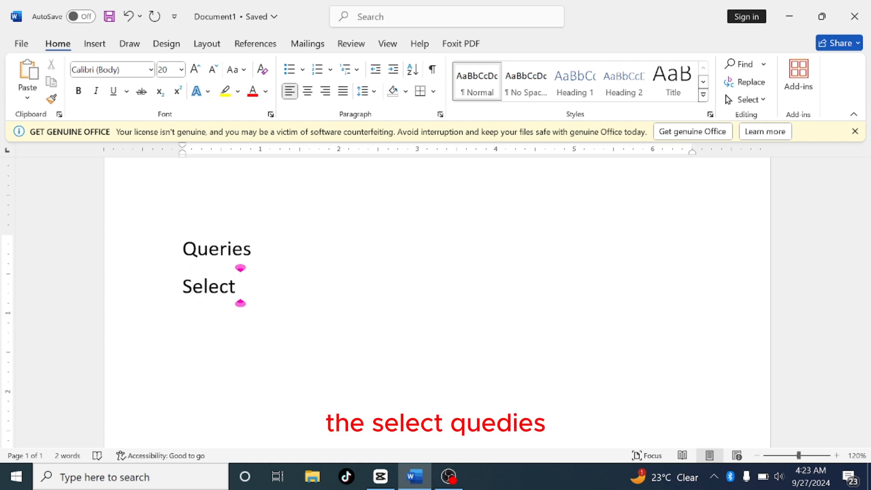
pyautogui.write(' queri')
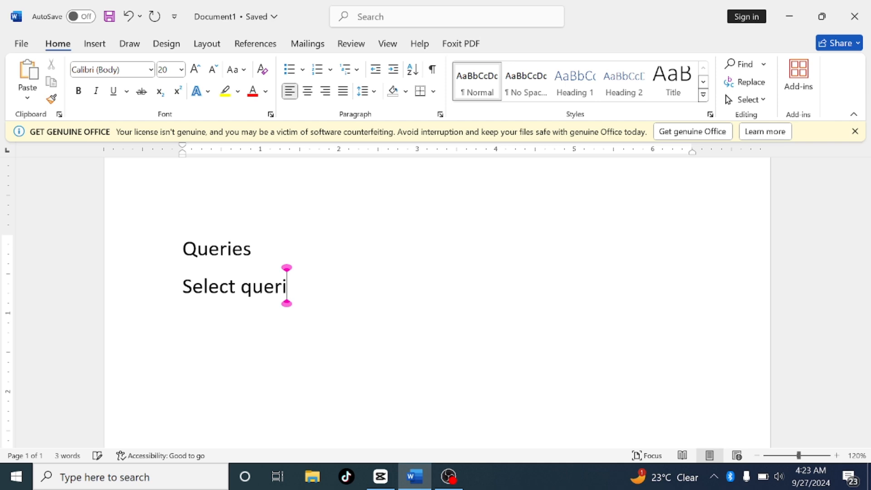
pyautogui.write('es')
pyautogui.press('Return')
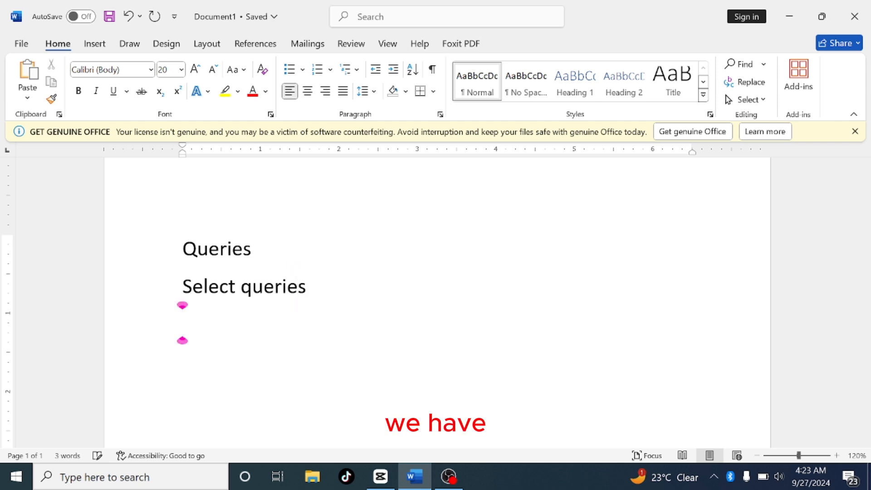
# Type Update Queries on the following line
pyautogui.write('U')
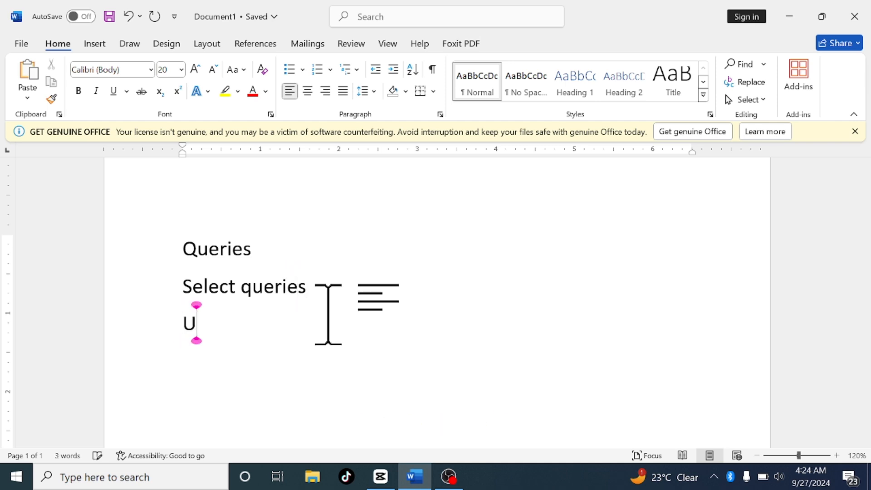
pyautogui.write('pdate')
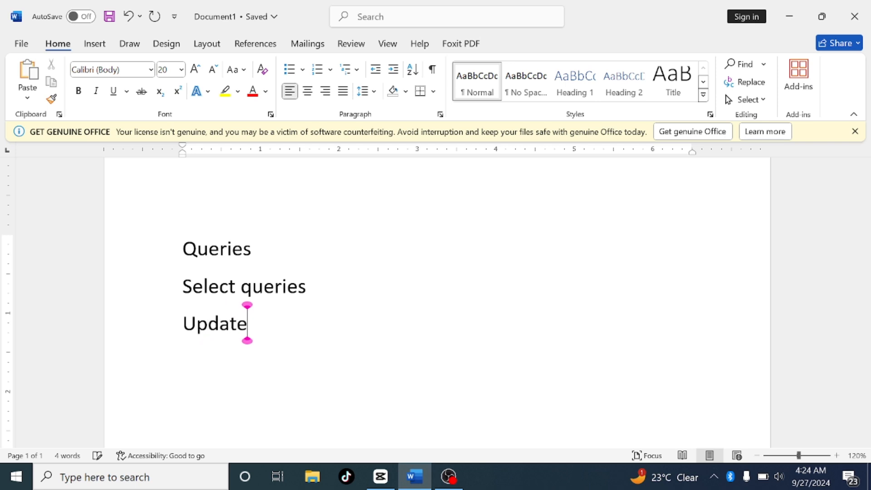
pyautogui.write(' Q')
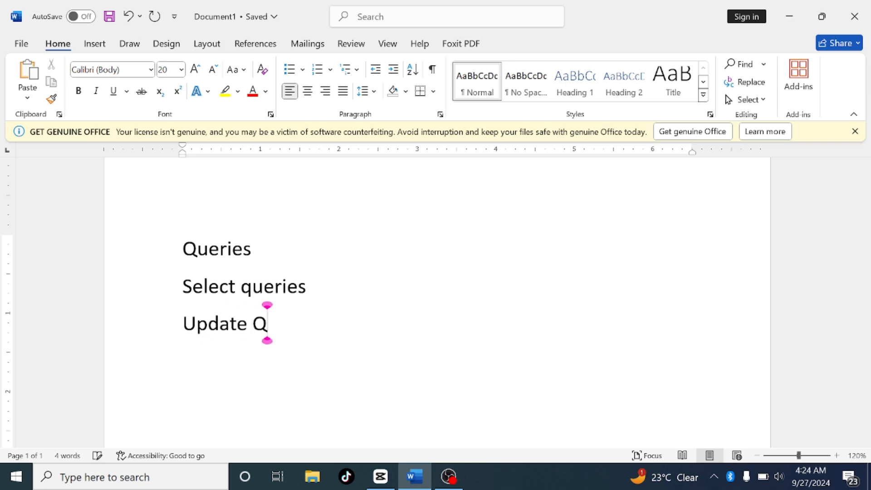
pyautogui.write('ueries')
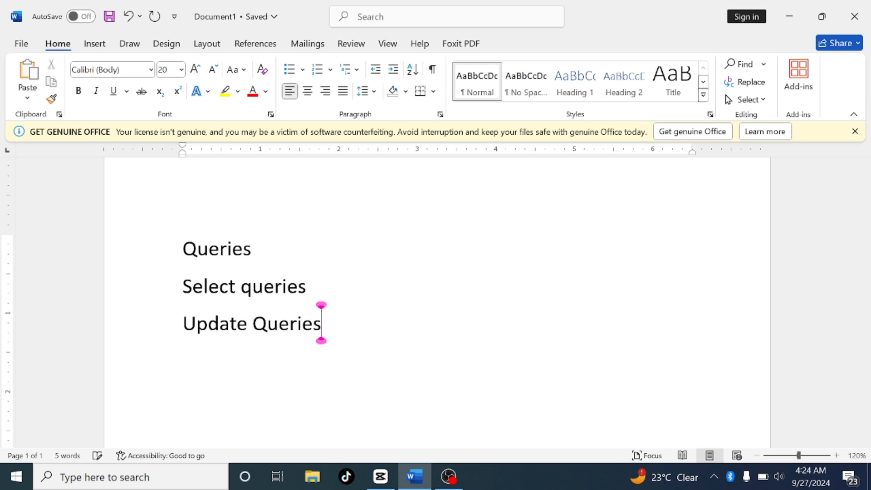
pyautogui.press('Return')
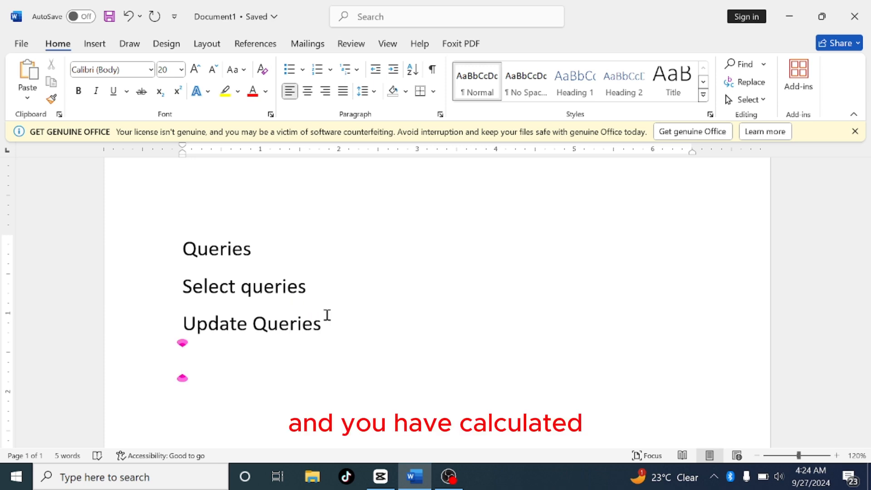
# Type Calculated Queries on the line below
pyautogui.write('Cal')
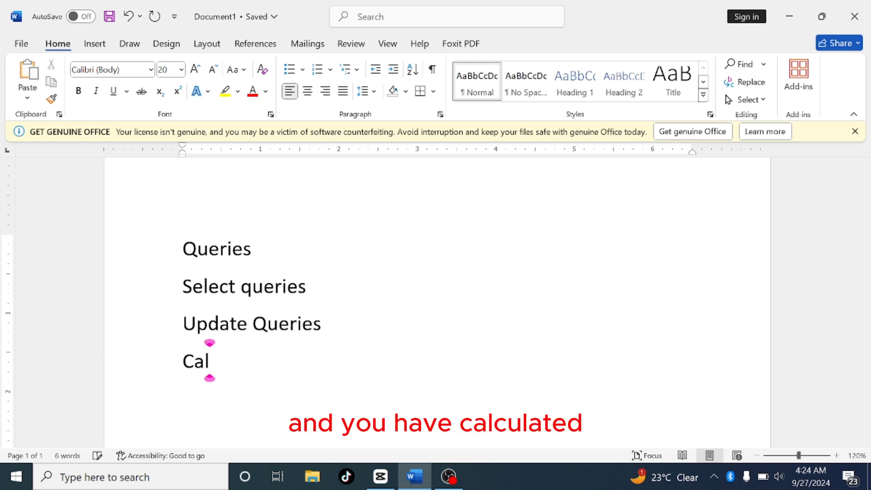
pyautogui.write('culat')
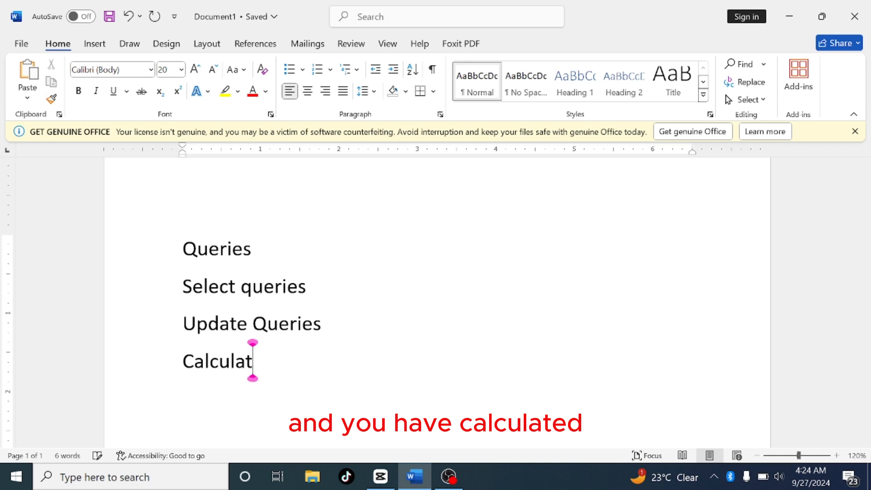
pyautogui.write('ed')
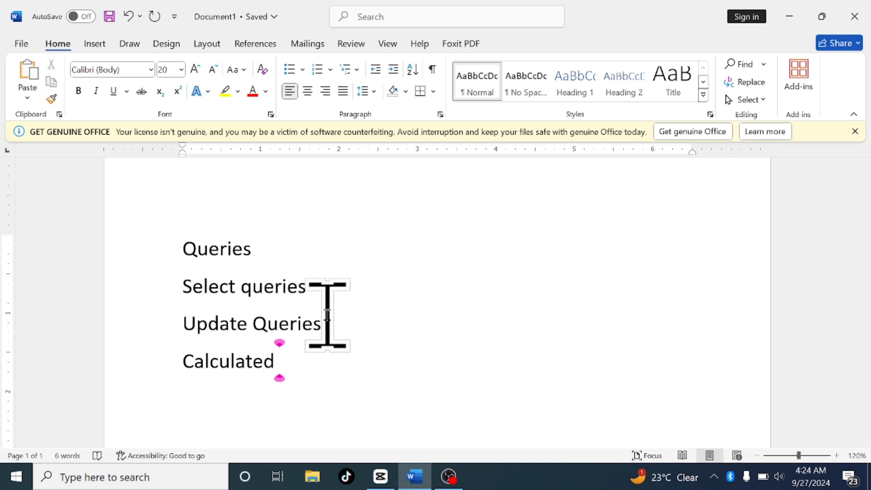
pyautogui.write(' Que')
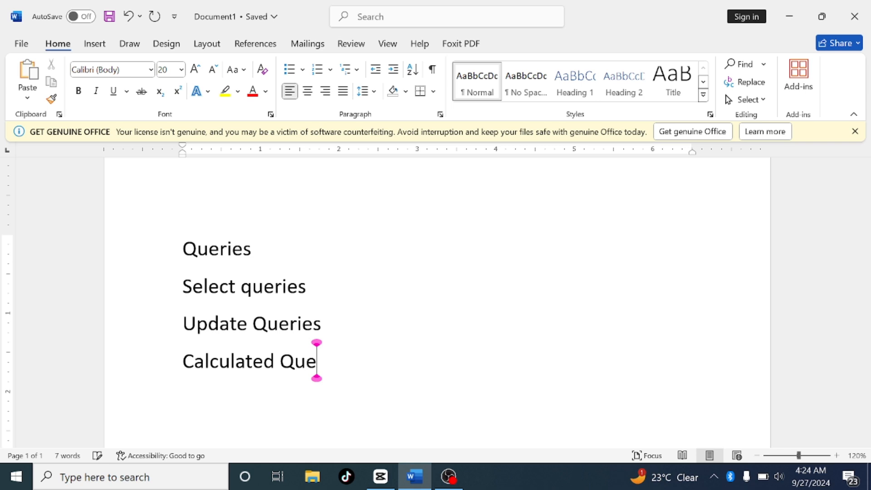
pyautogui.write('ri')
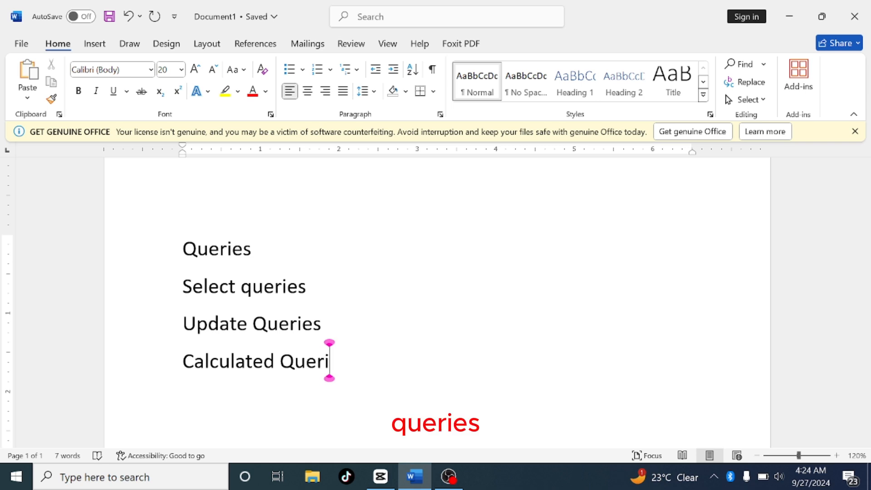
pyautogui.write('es')
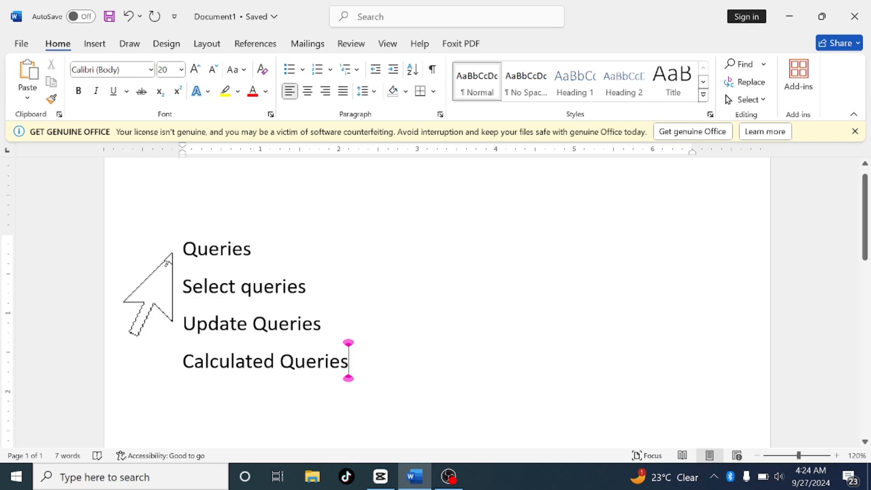
# Format the three query type lines below the heading as a bulleted list
pyautogui.moveTo(207, 288); pyautogui.dragTo(350, 369)
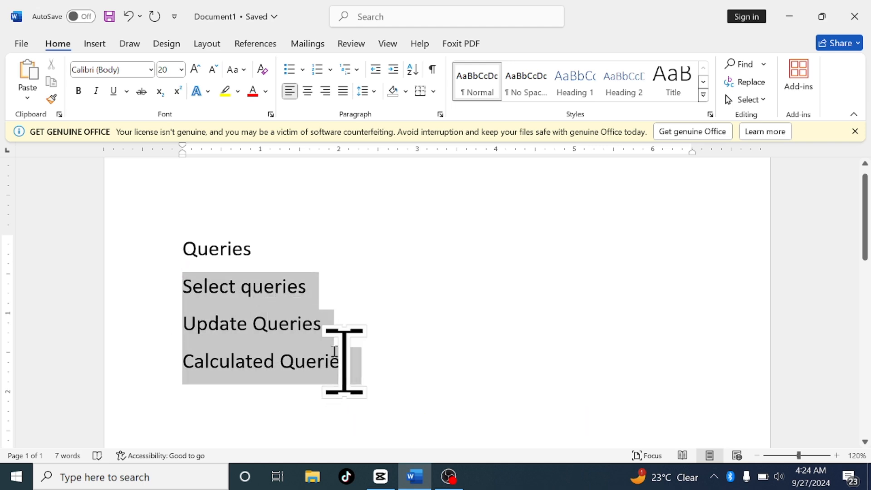
pyautogui.click(289, 71)
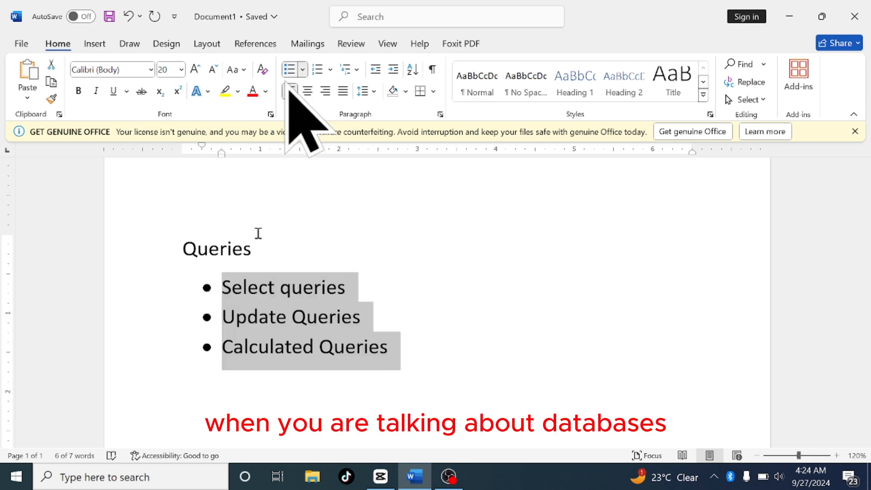
# End the bulleted list after Calculated Queries and leave an empty line below it
pyautogui.click(398, 332)
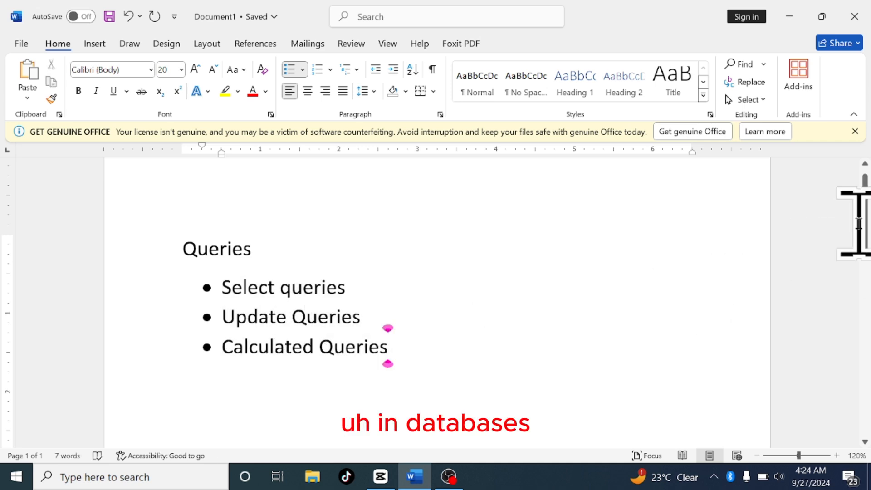
pyautogui.moveTo(867, 225); pyautogui.dragTo(867, 242)
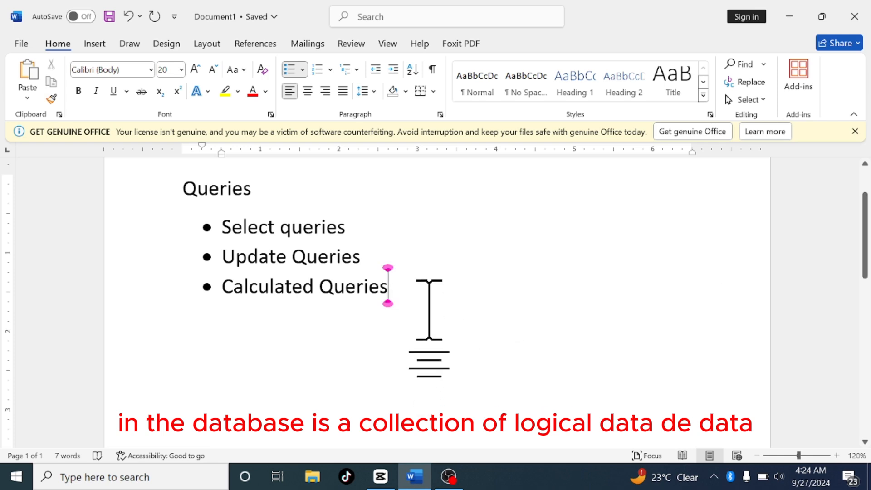
pyautogui.press('Return')
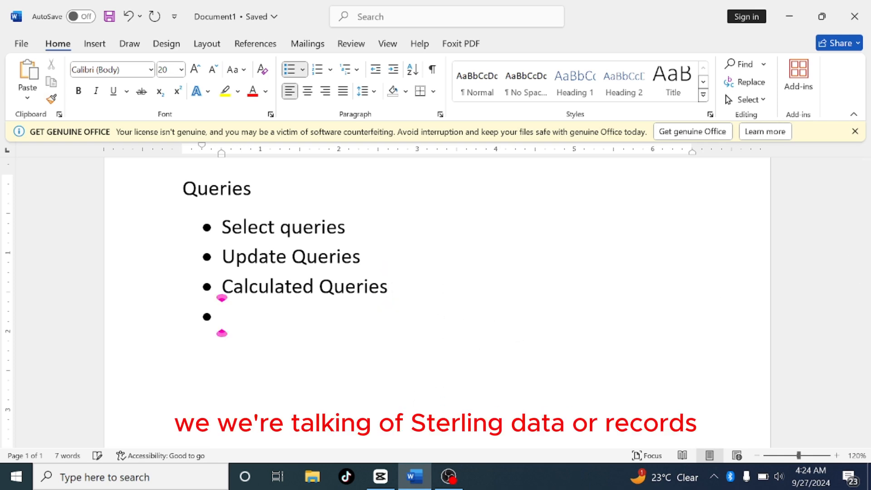
pyautogui.press('BackSpace')
pyautogui.press('BackSpace')
pyautogui.press('BackSpace')
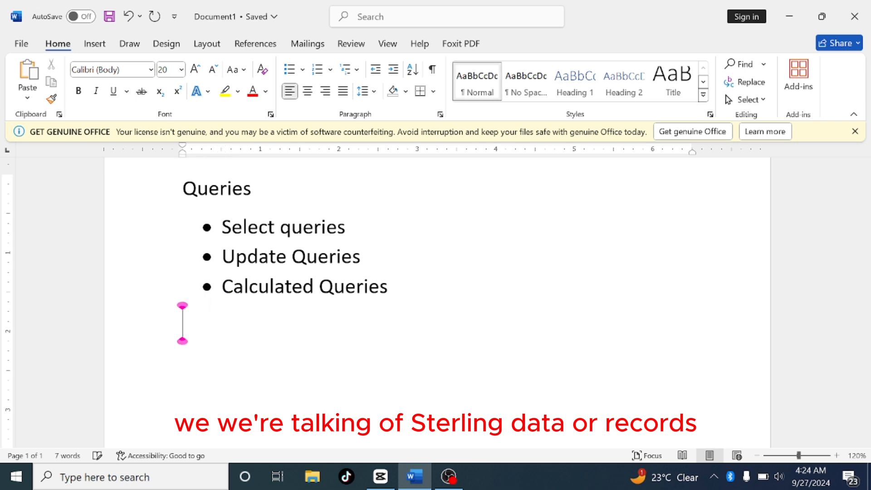
pyautogui.press('Return')
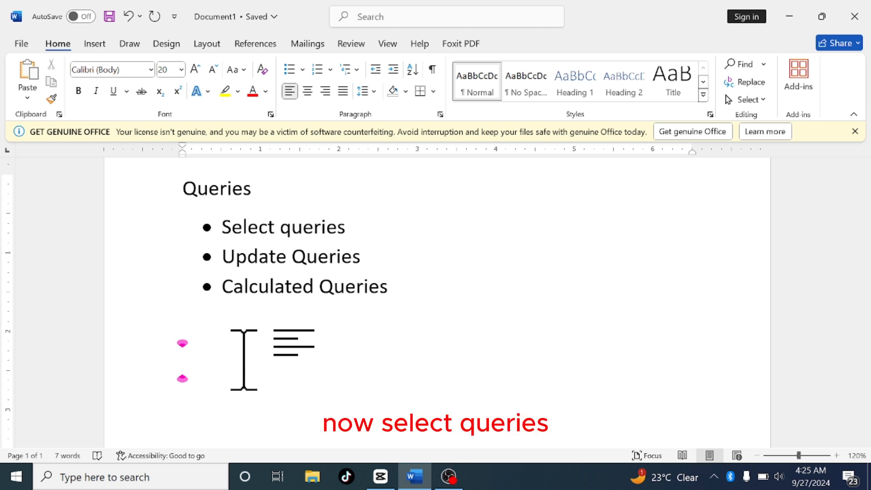
# Type the heading SELECT QUERIES below the list and start a new line
pyautogui.write('S')
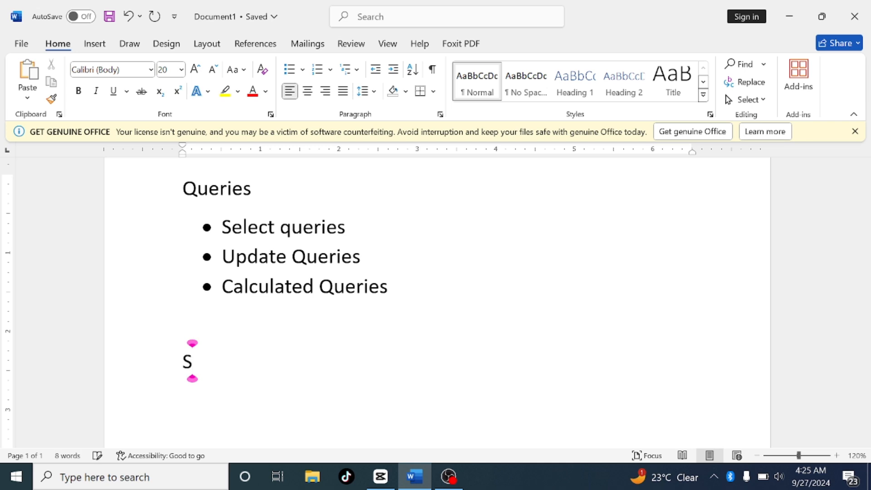
pyautogui.write('ELECT')
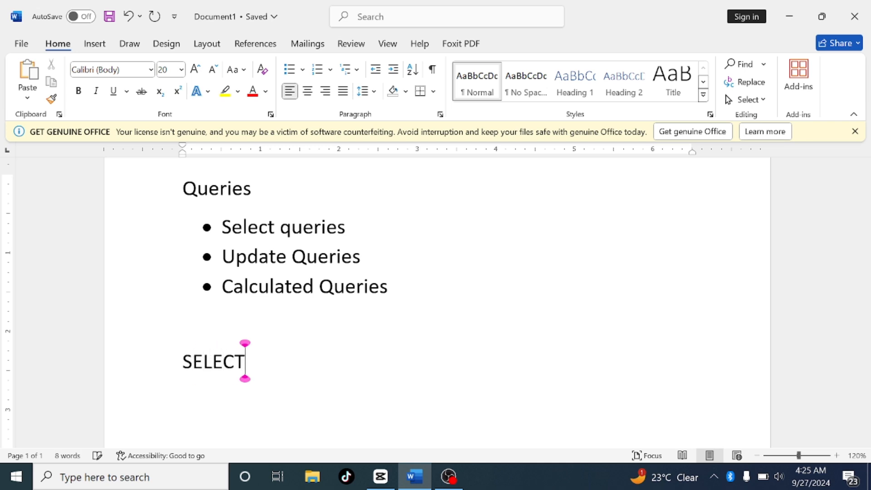
pyautogui.write(' QUER')
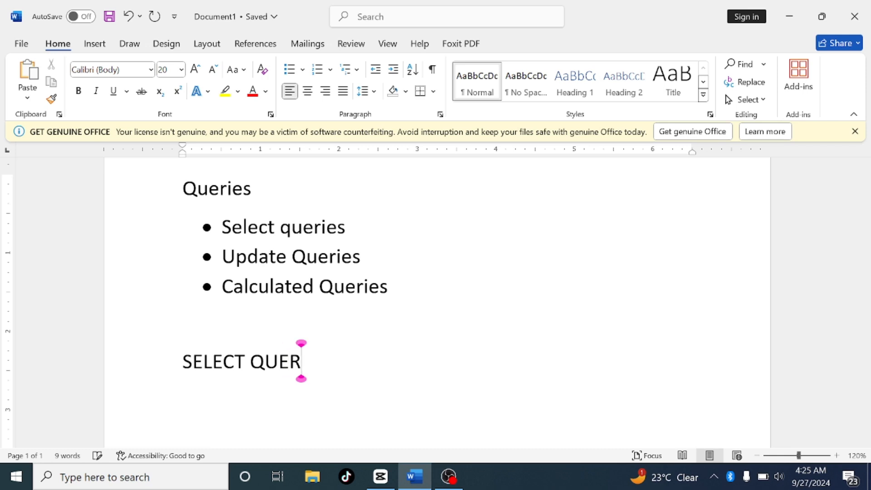
pyautogui.write('IES')
pyautogui.press('Return')
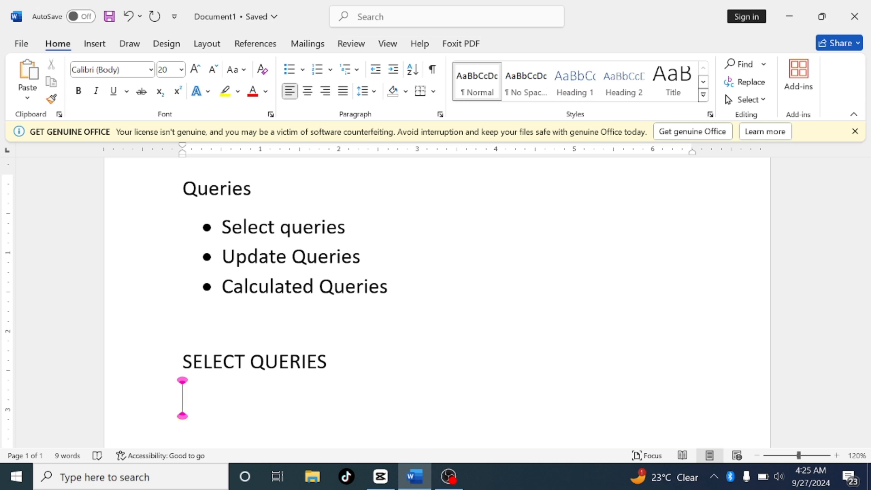
# Start a bulleted list under the SELECT QUERIES heading with the item Text
pyautogui.click(287, 69)
pyautogui.write('TE')
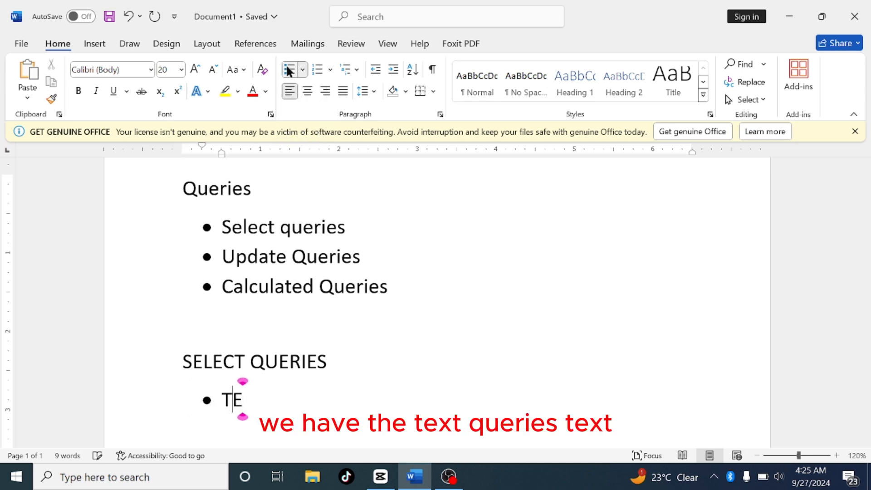
pyautogui.press('BackSpace')
pyautogui.write('ext')
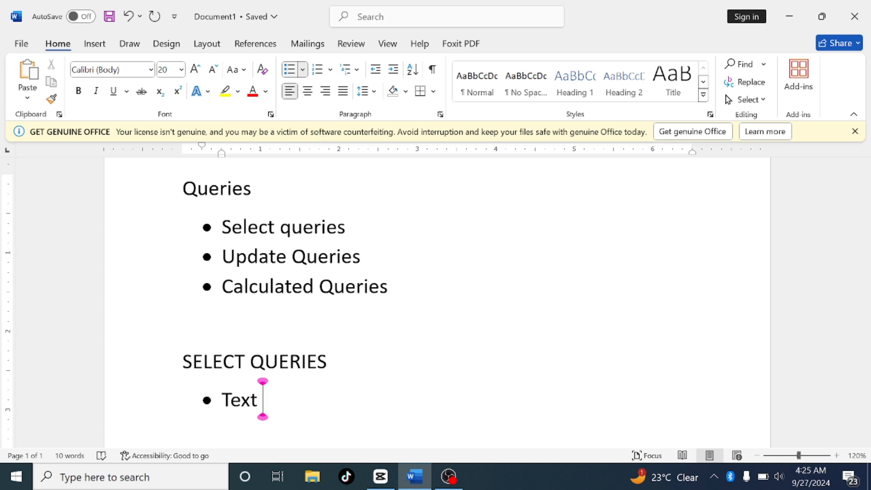
pyautogui.press('Return')
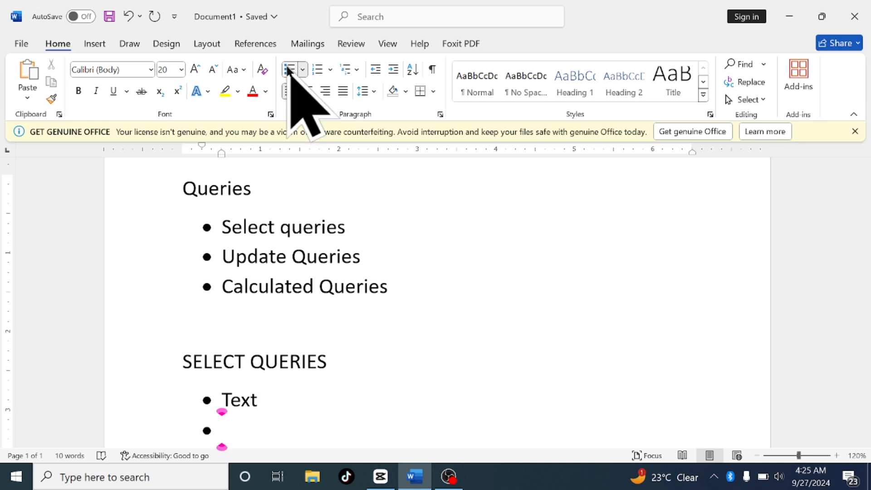
# Add the bullets Number and Date below Text
pyautogui.write('n')
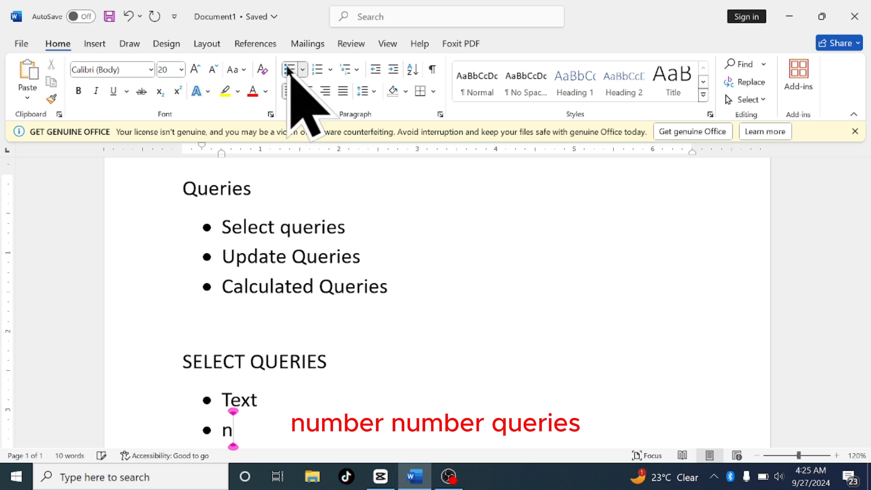
pyautogui.press('BackSpace')
pyautogui.write('Number')
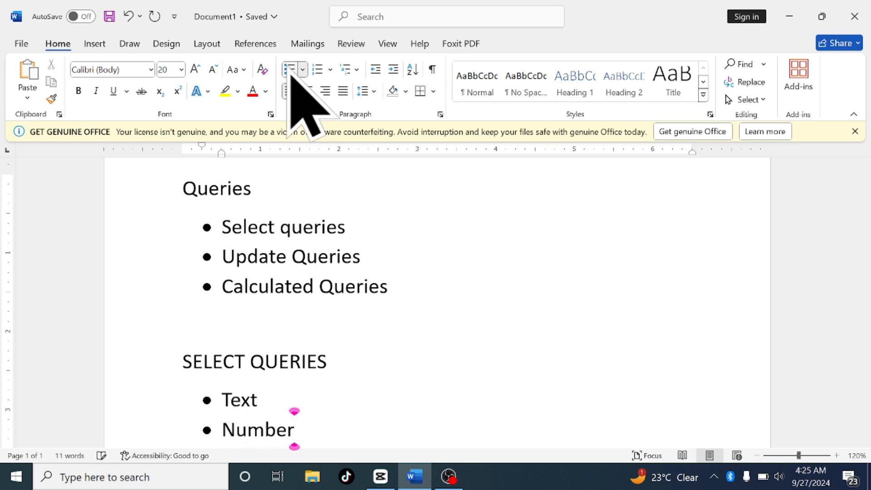
pyautogui.press('Return')
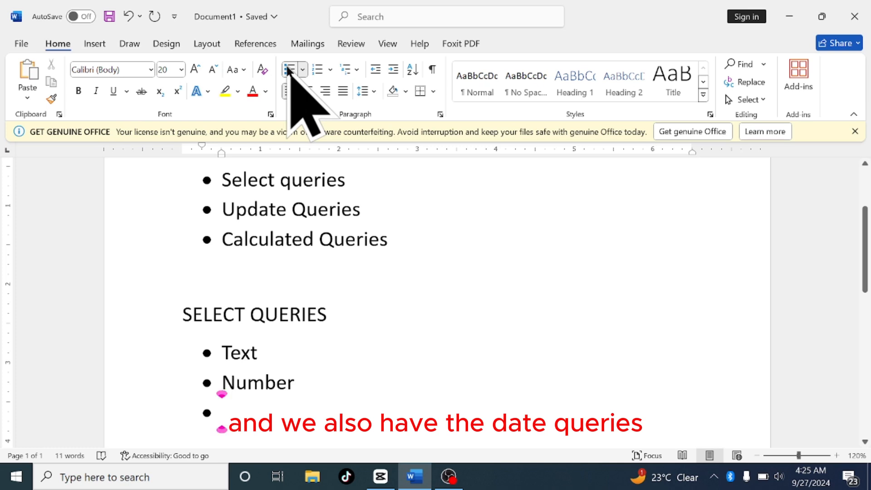
pyautogui.write('Da')
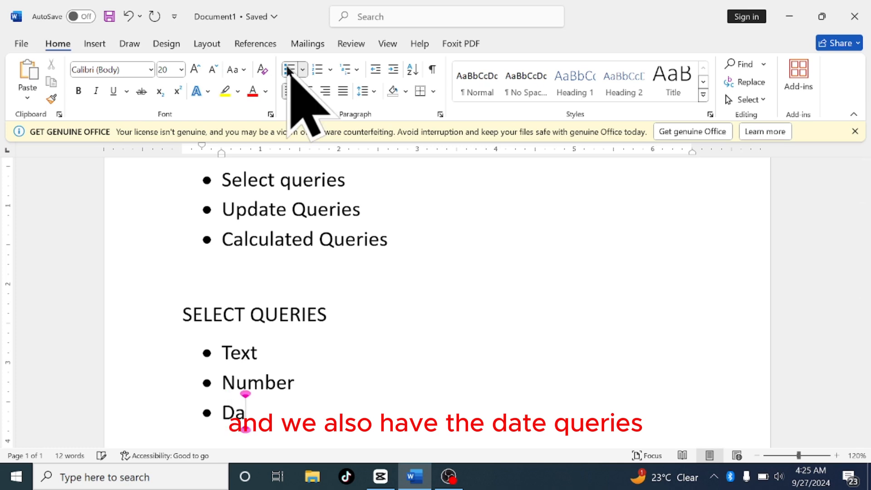
pyautogui.write('te')
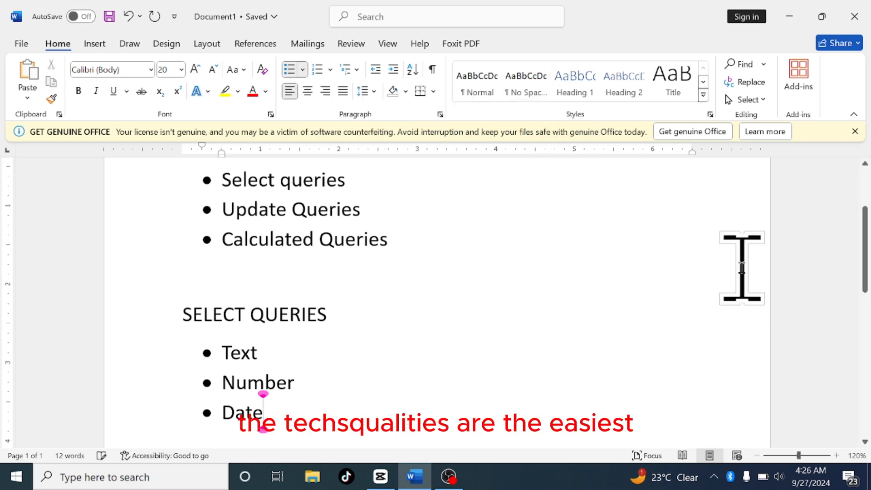
# Insert a new indented second-level bullet directly below the Text item
pyautogui.moveTo(865, 253); pyautogui.dragTo(867, 279)
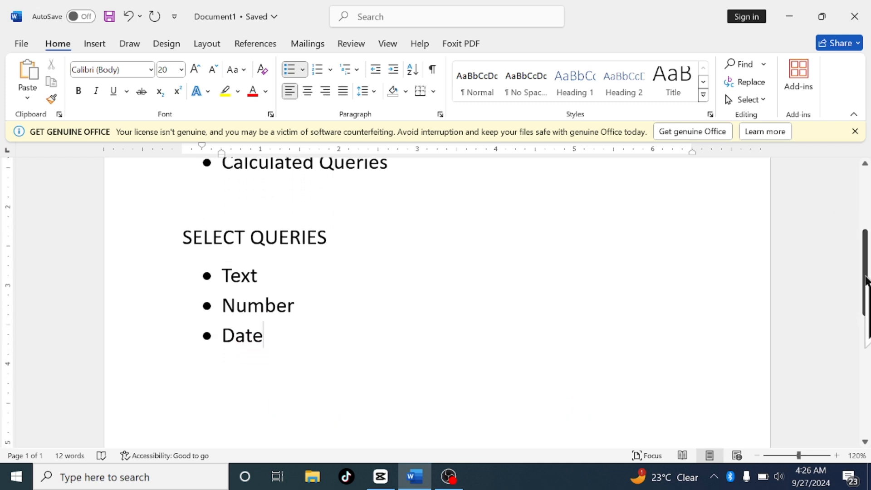
pyautogui.moveTo(277, 279); pyautogui.dragTo(214, 270)
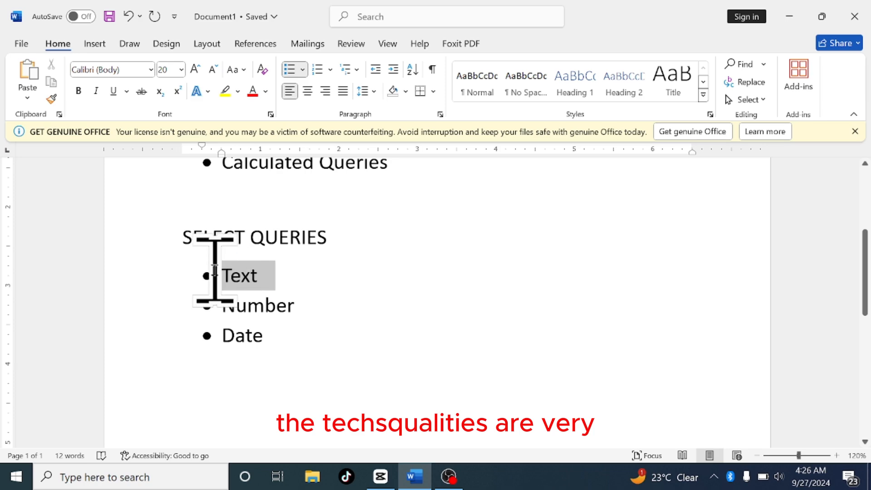
pyautogui.click(277, 280)
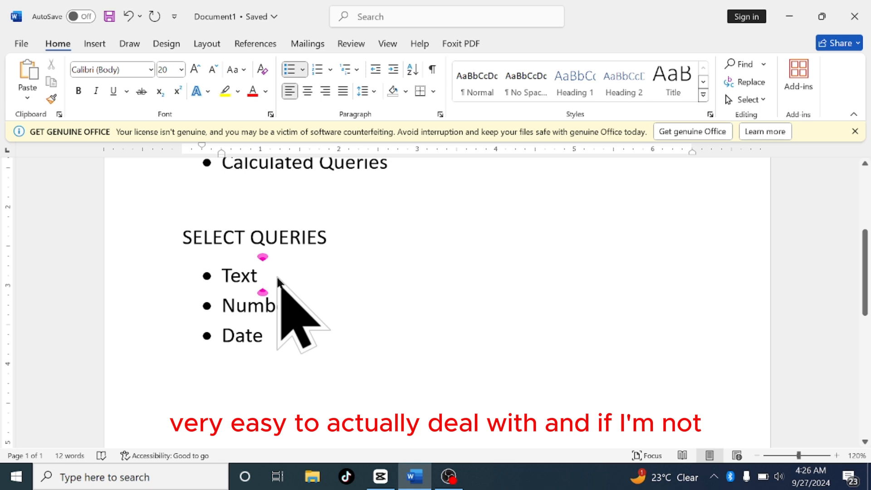
pyautogui.press('Return')
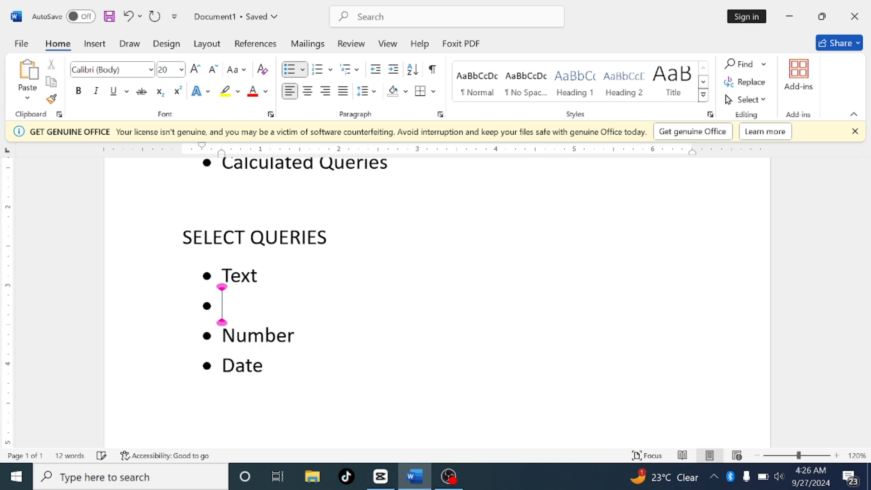
pyautogui.press('BackSpace')
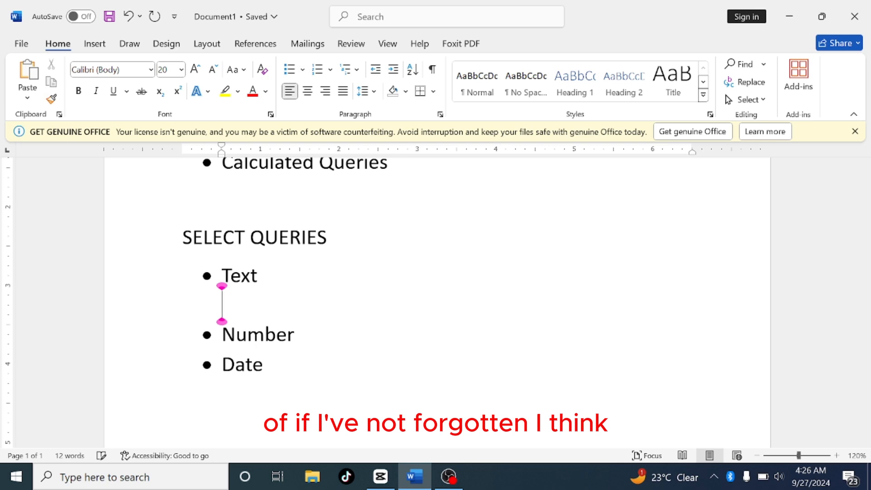
pyautogui.press('Tab')
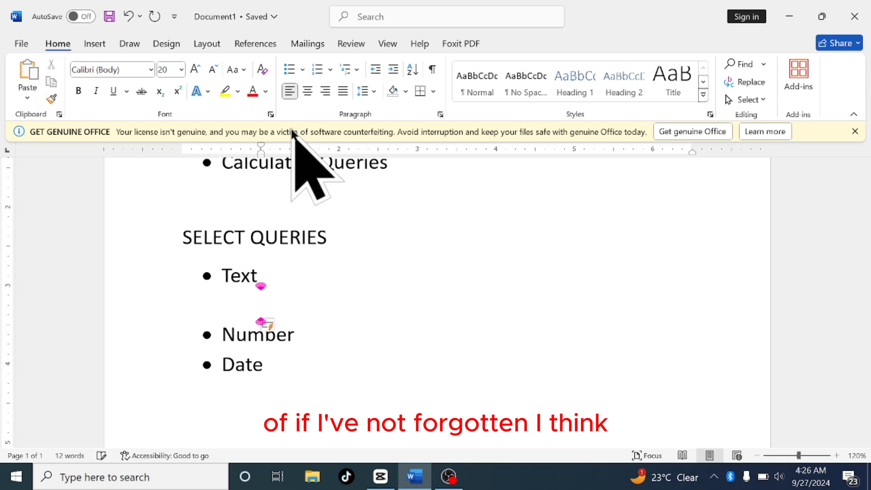
pyautogui.click(292, 71)
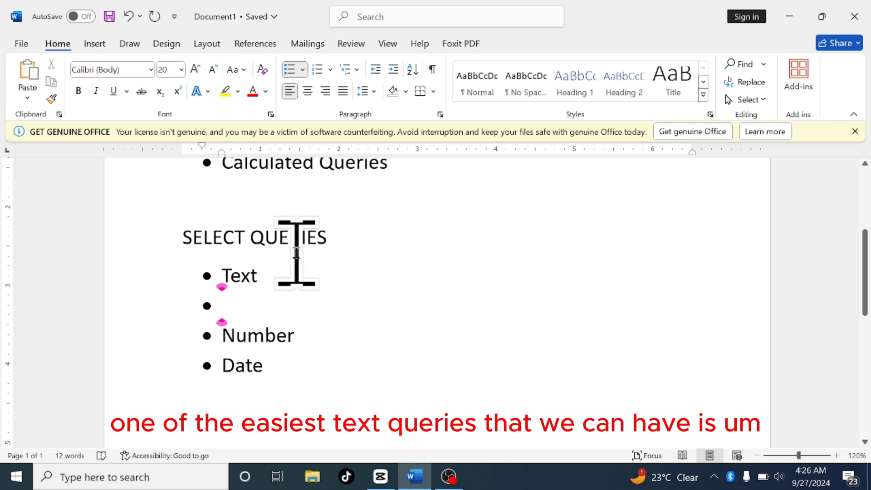
pyautogui.press('Tab')
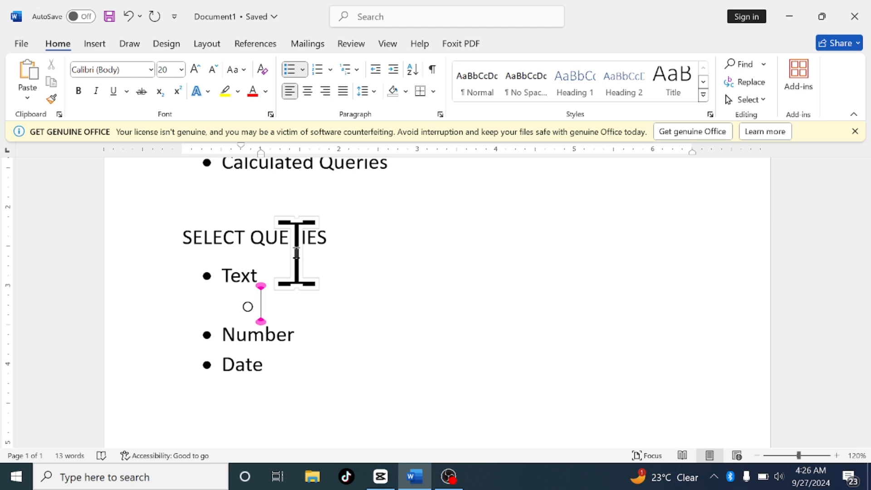
# Type the sub-bullet description: The query to display records from a database having names beginning or ending with a certain character
pyautogui.write('the ')
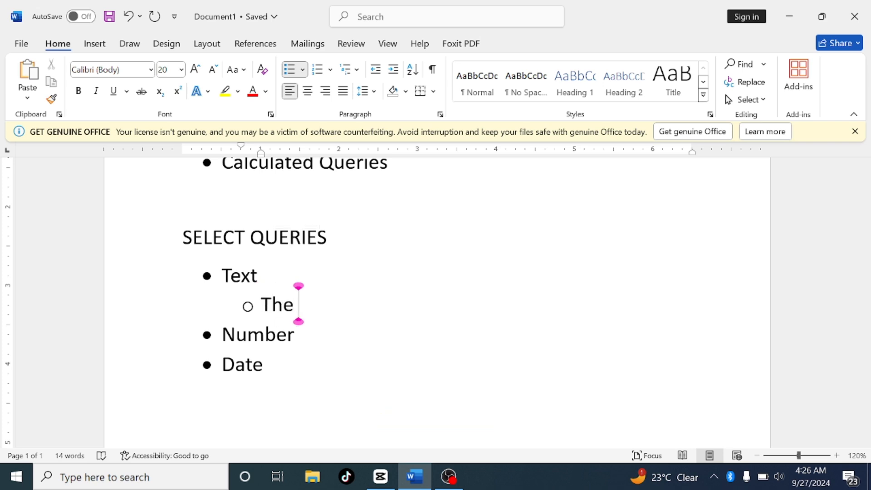
pyautogui.write('query')
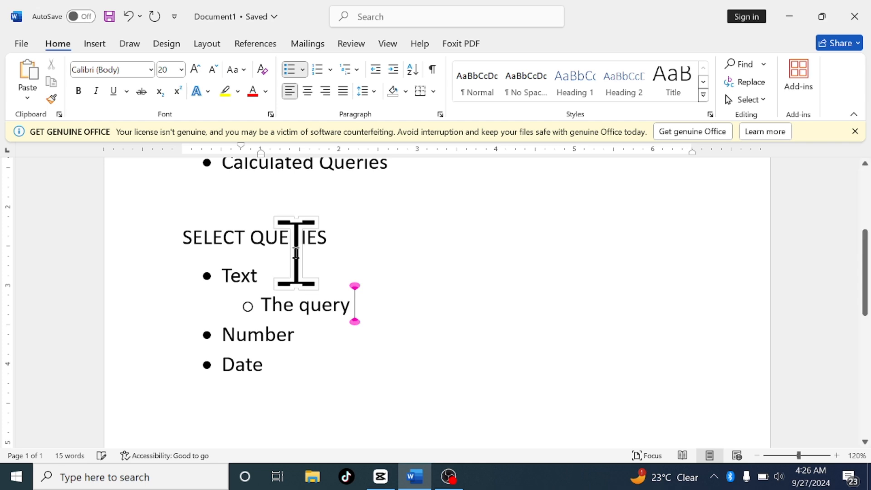
pyautogui.write(' to disp')
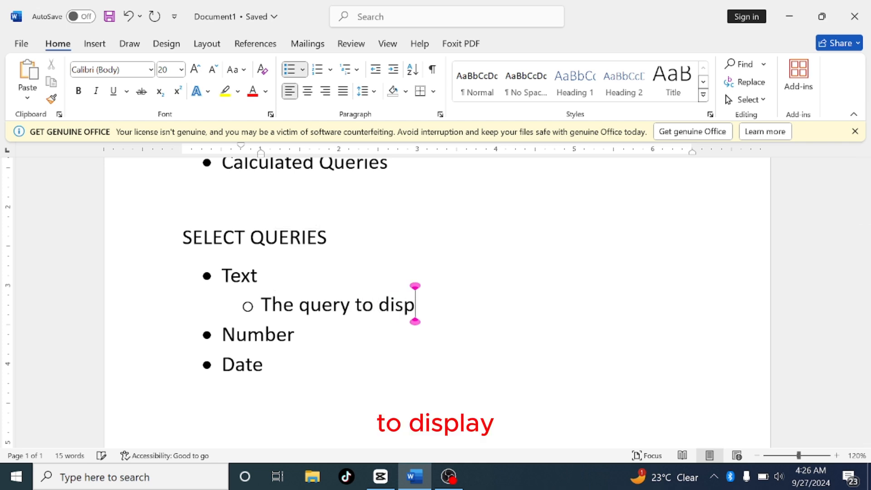
pyautogui.write('lay')
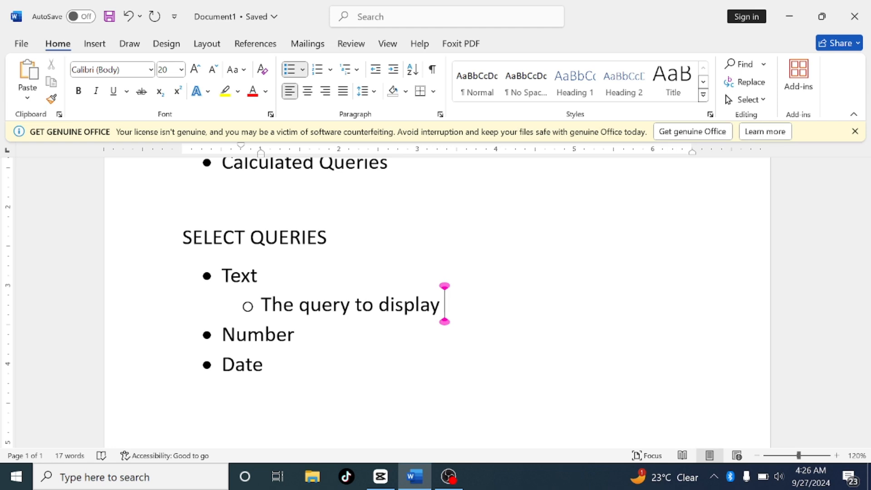
pyautogui.write('reco')
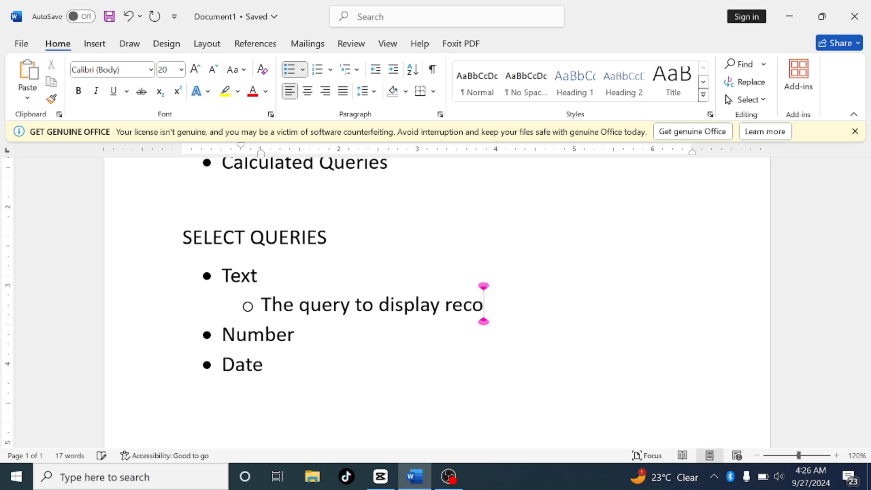
pyautogui.write('rds fr')
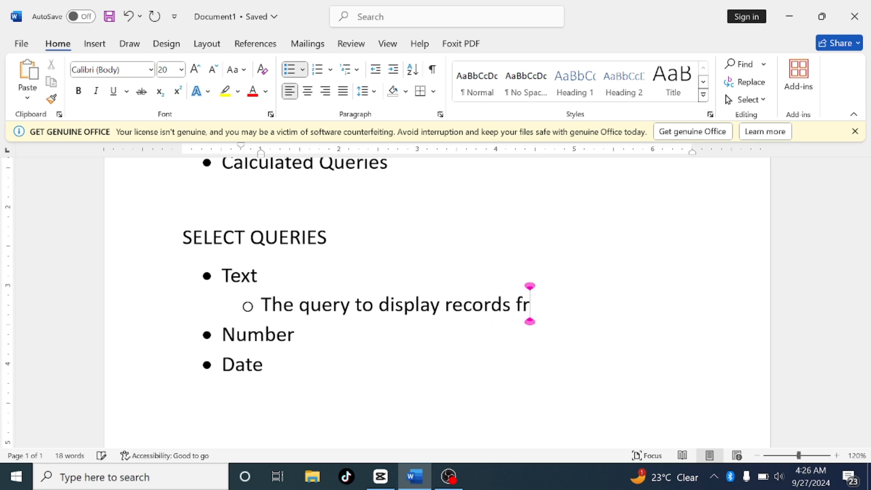
pyautogui.write('om a')
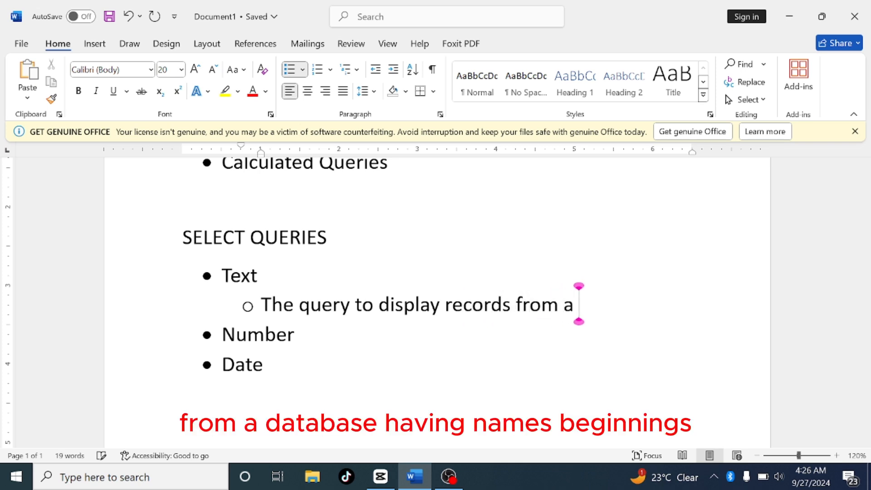
pyautogui.write(' databas')
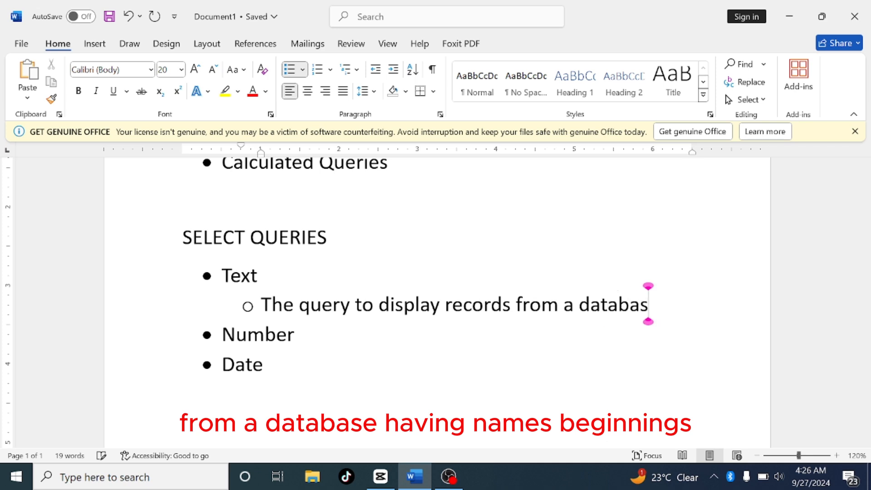
pyautogui.write('e hav')
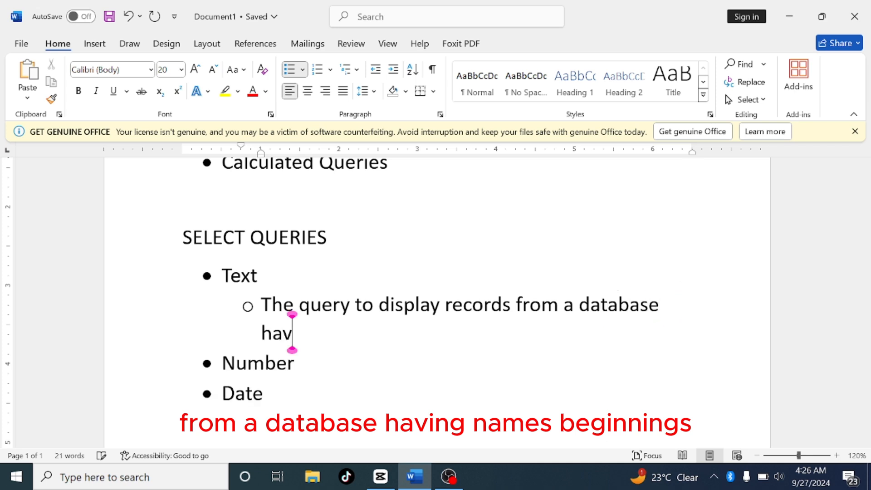
pyautogui.write('eing na')
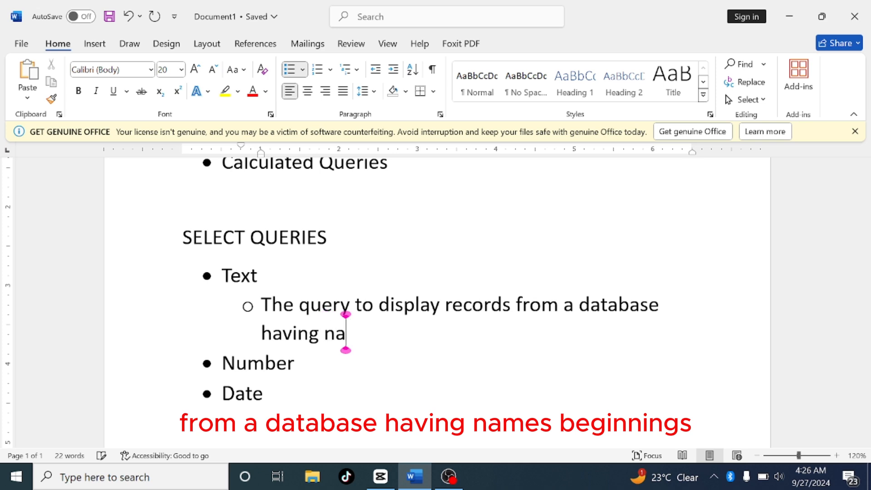
pyautogui.write('mes be')
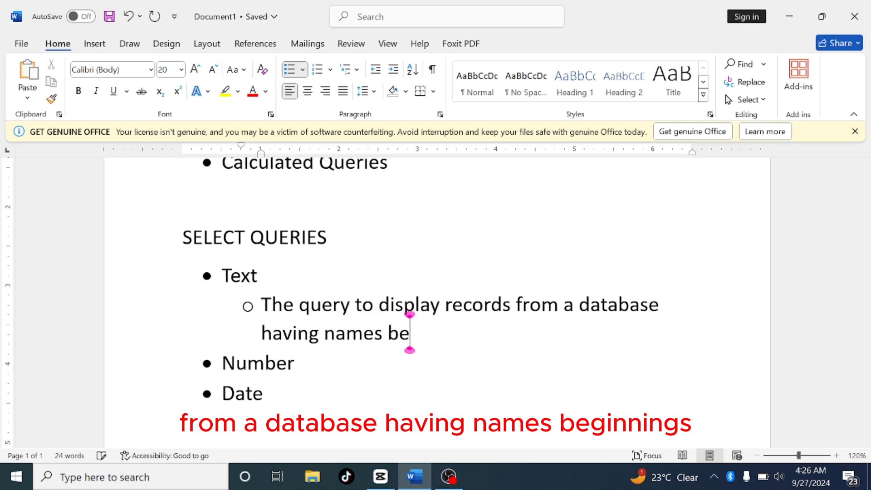
pyautogui.write('ginning')
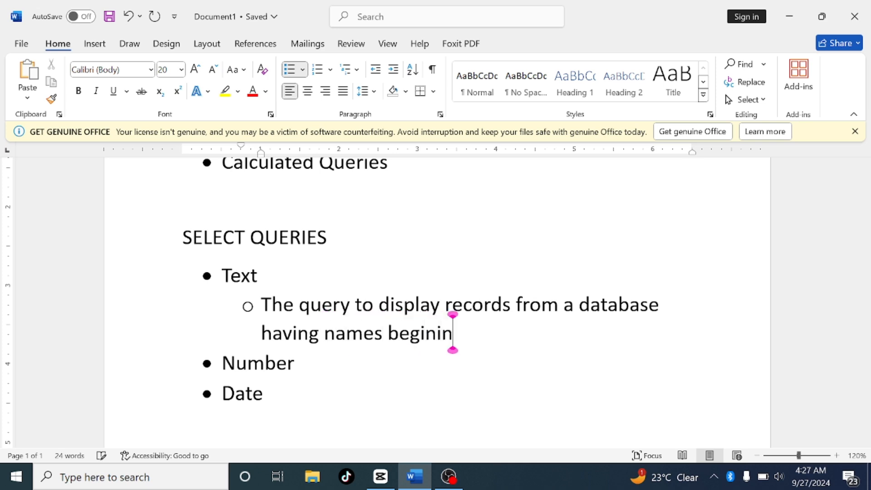
pyautogui.write(' or')
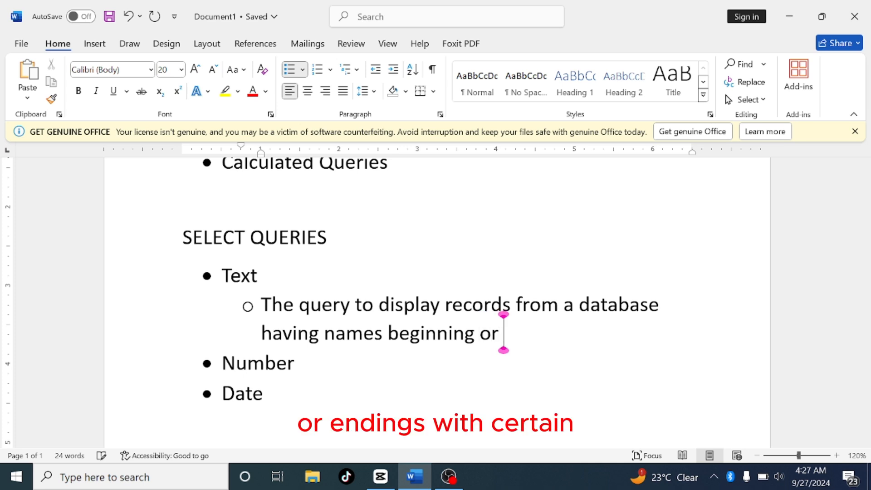
pyautogui.write(' ending w')
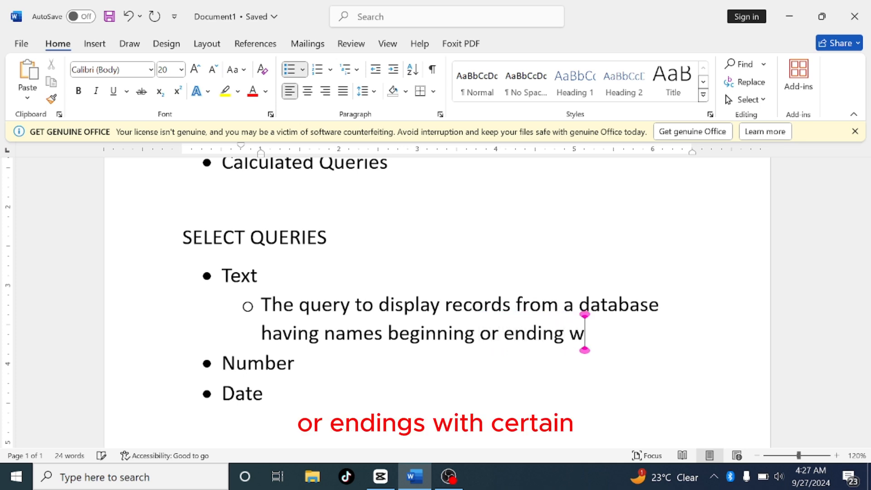
pyautogui.write('ith a')
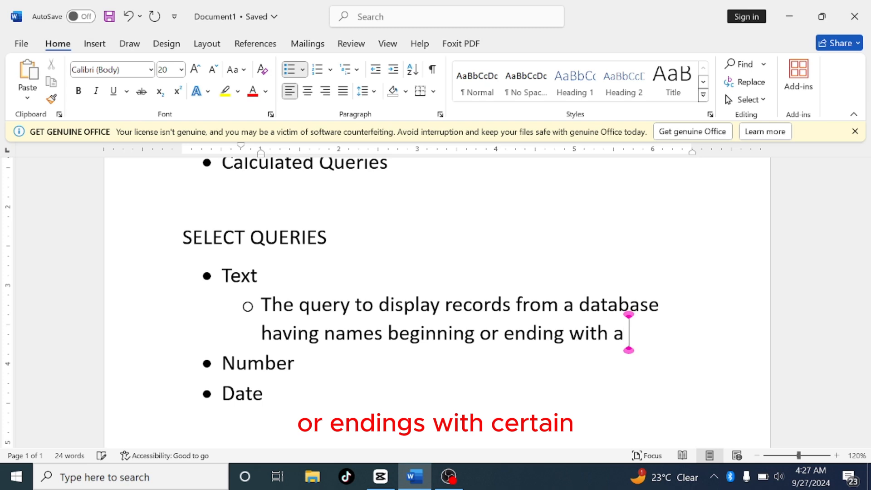
pyautogui.write(' certai')
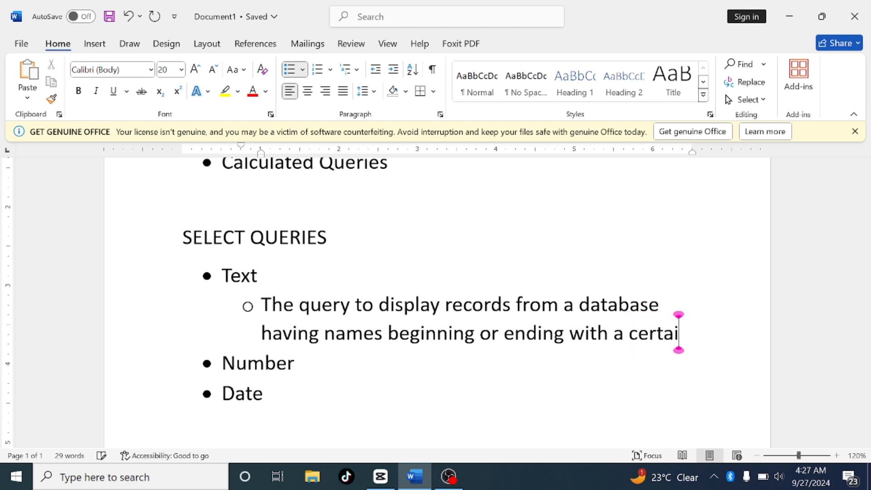
pyautogui.write('n charac')
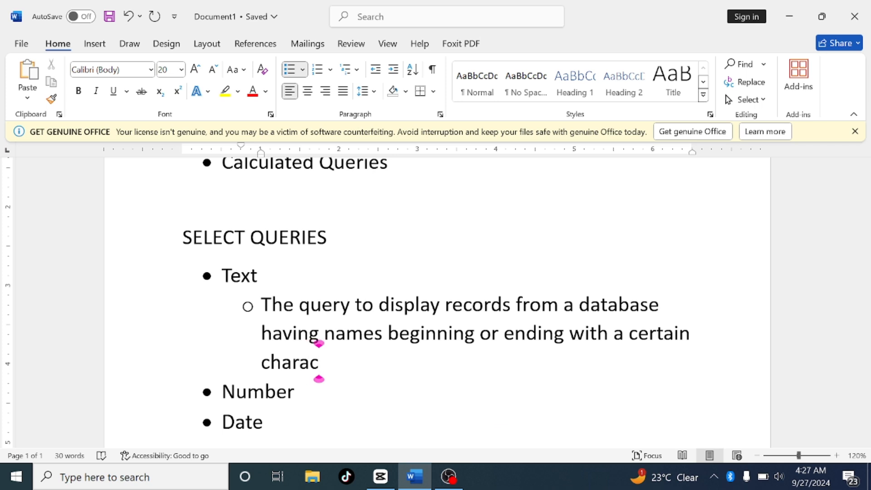
pyautogui.write('t')
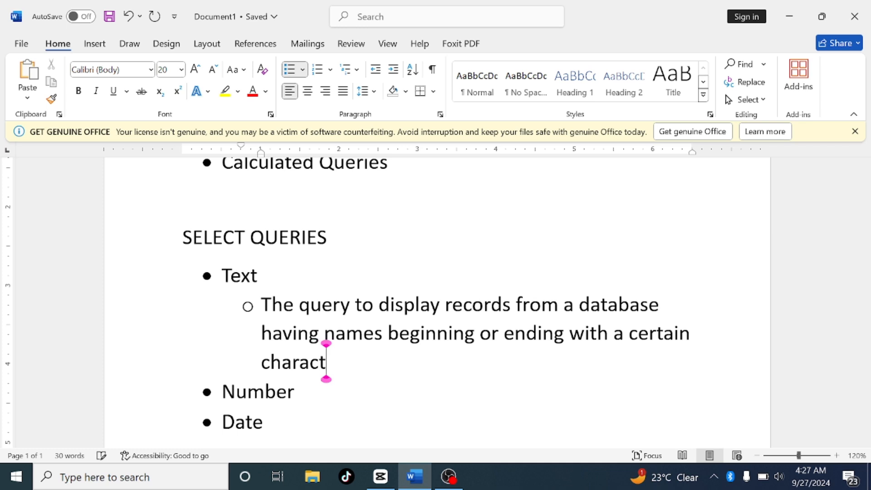
pyautogui.write('er')
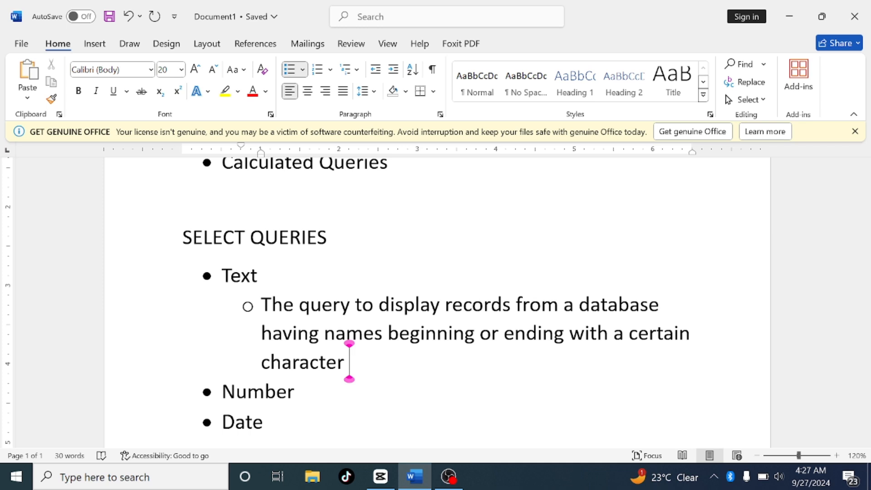
# Extend the first sub-bullet under Text with: eg first name begins with letter A
pyautogui.write('eg')
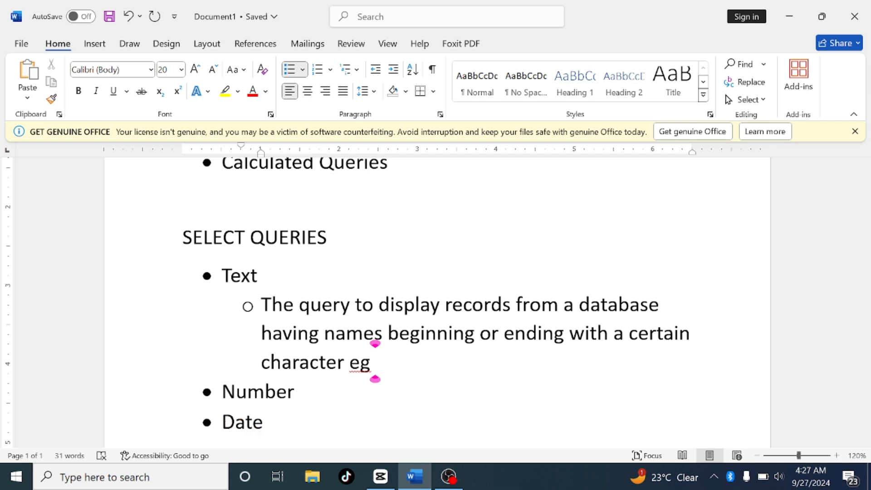
pyautogui.write('fi')
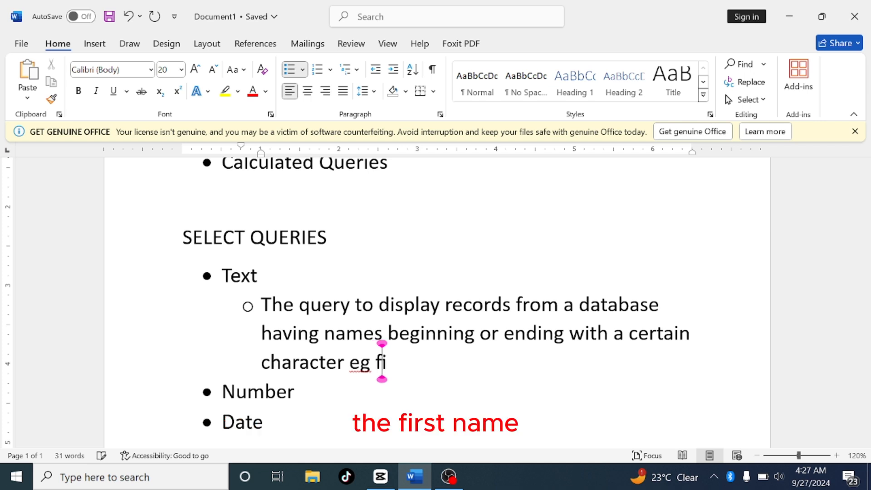
pyautogui.write('rst na')
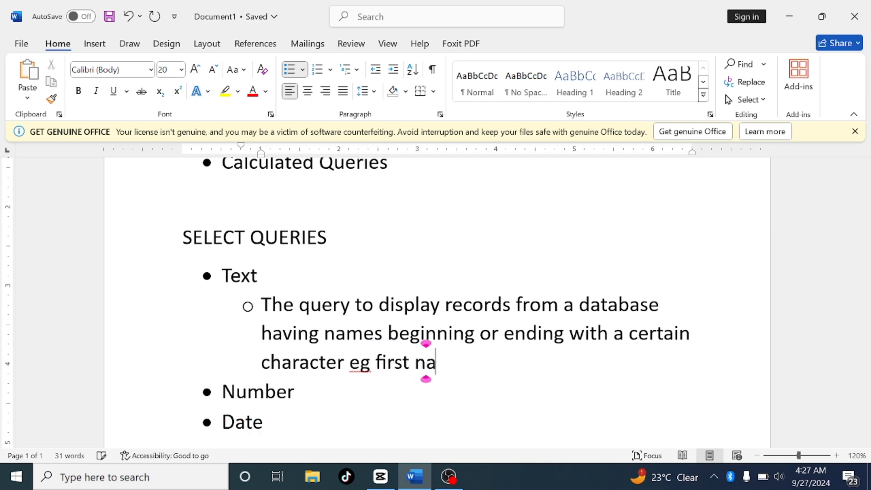
pyautogui.write('me b')
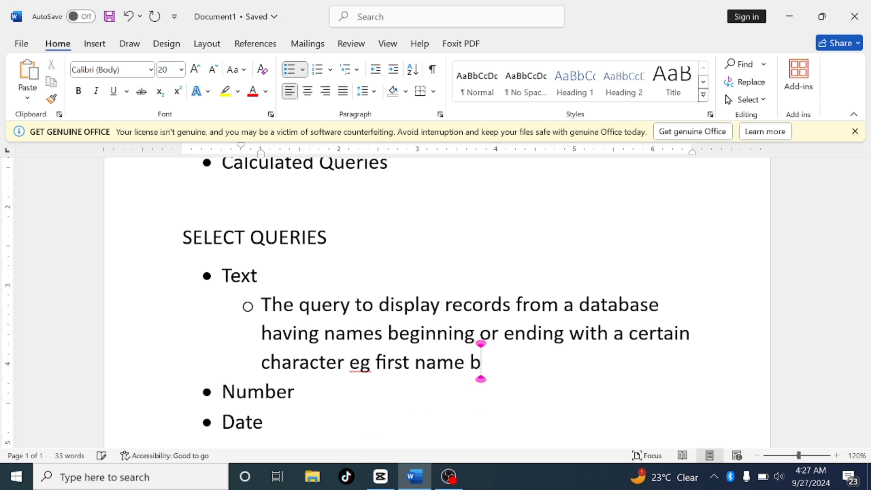
pyautogui.write('egind')
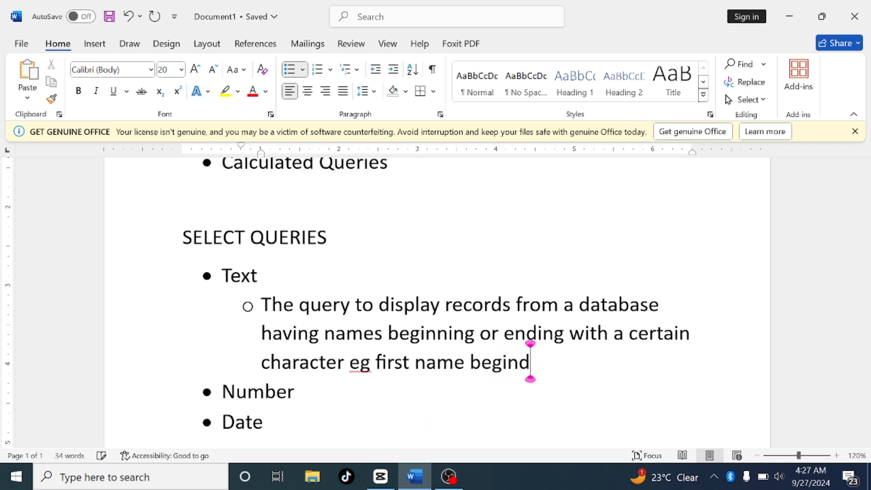
pyautogui.press('BackSpace')
pyautogui.write('s with lett')
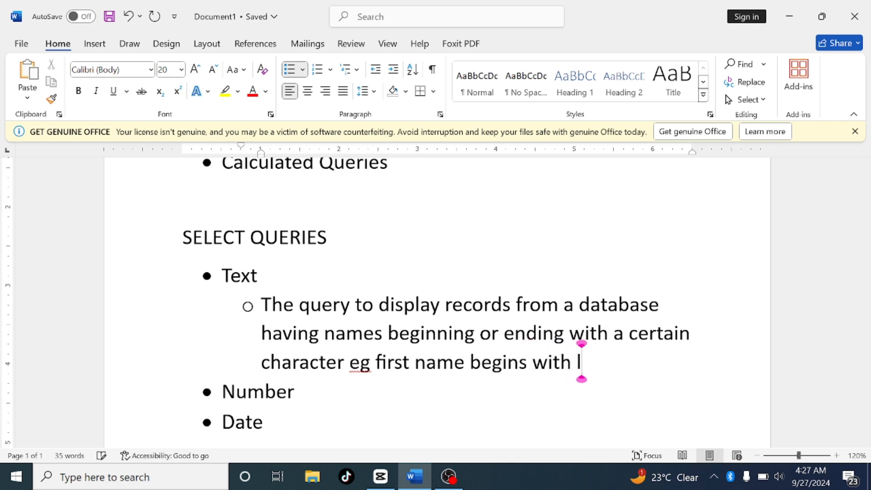
pyautogui.write('er')
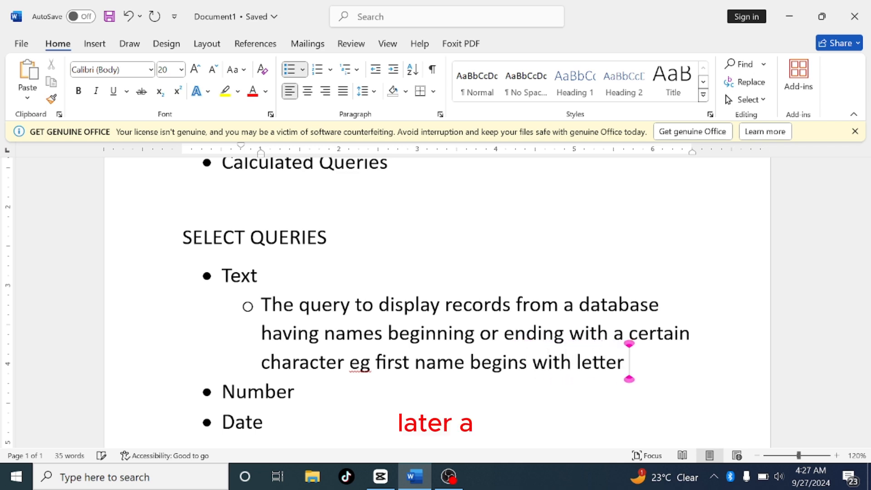
pyautogui.write(' A')
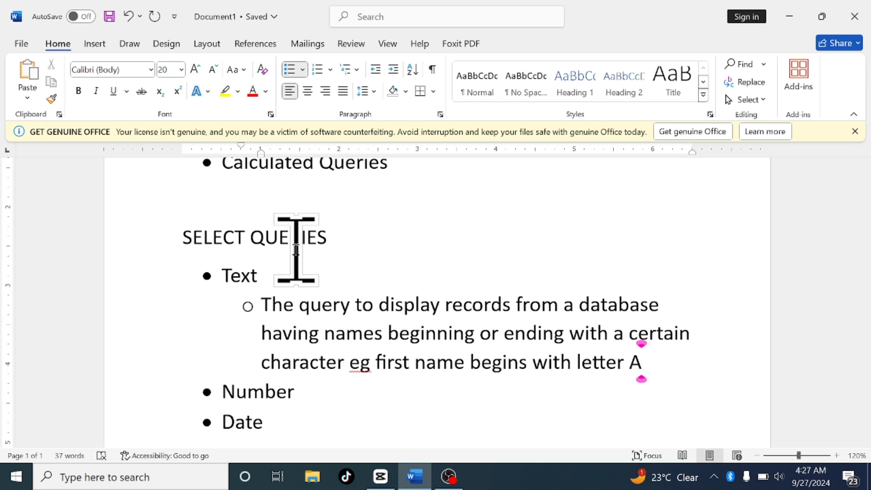
# Add a second sub-bullet under Text reading: Ends with letter E
pyautogui.press('Return')
pyautogui.write('e')
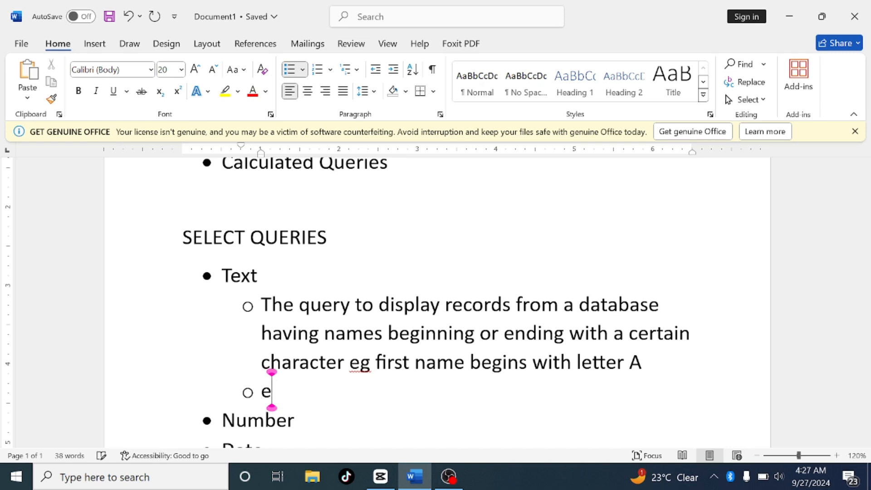
pyautogui.write('nds wi')
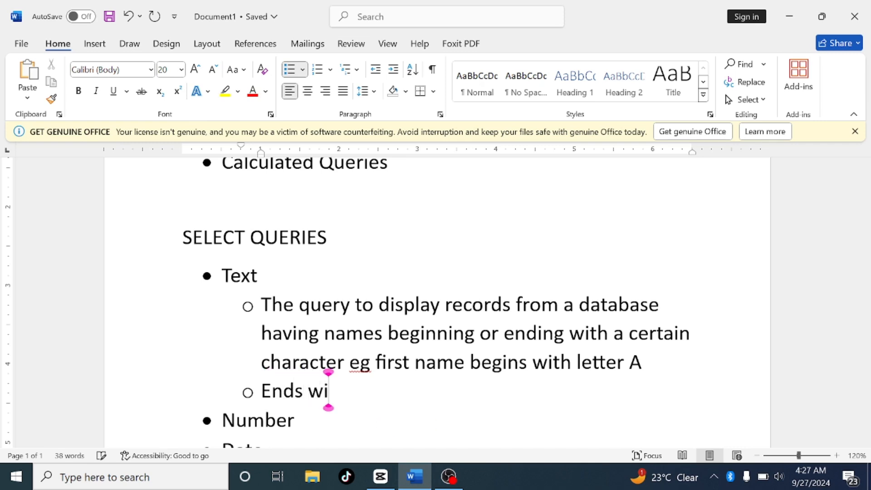
pyautogui.write('th le')
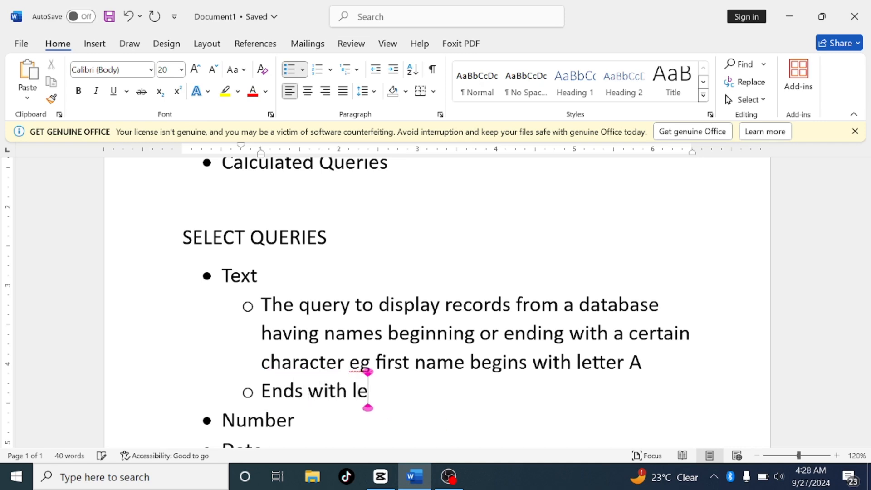
pyautogui.write('tter')
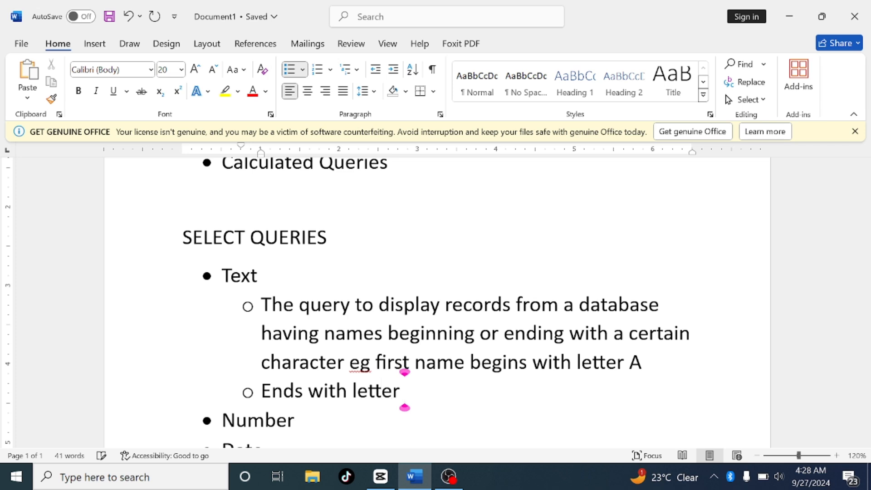
pyautogui.write(' E')
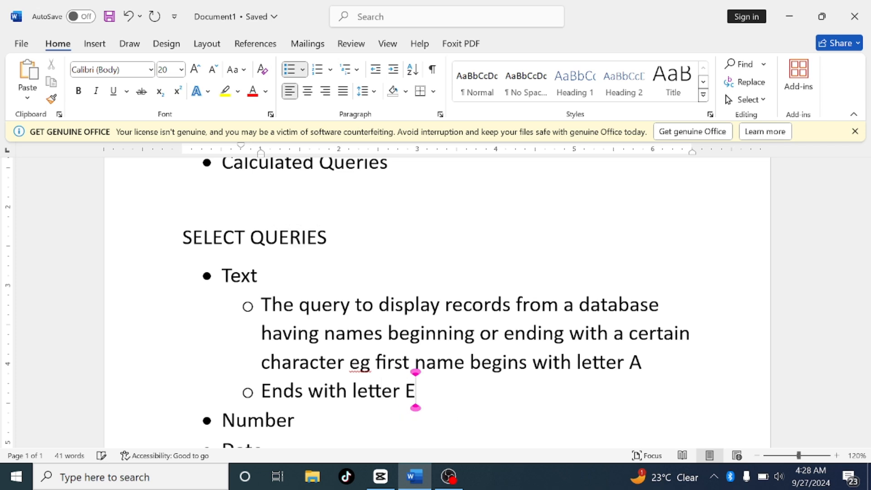
# Add a third sub-bullet under Text reading: Contains E
pyautogui.press('Return')
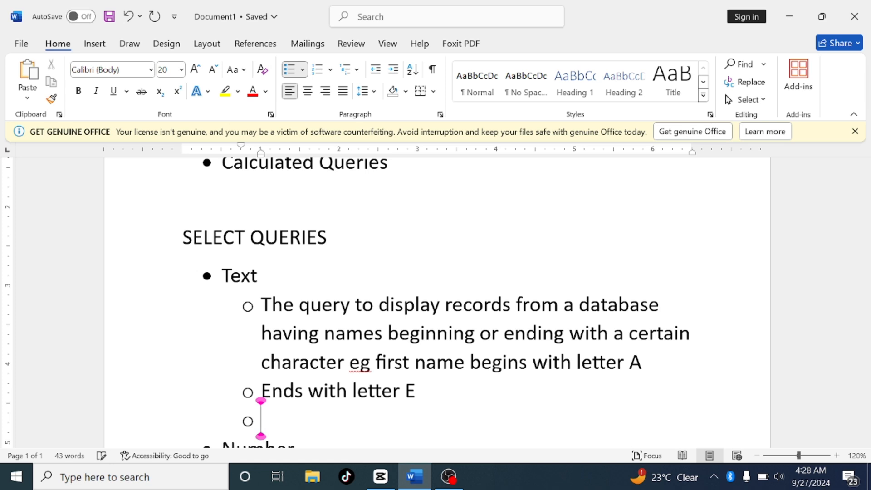
pyautogui.write('C')
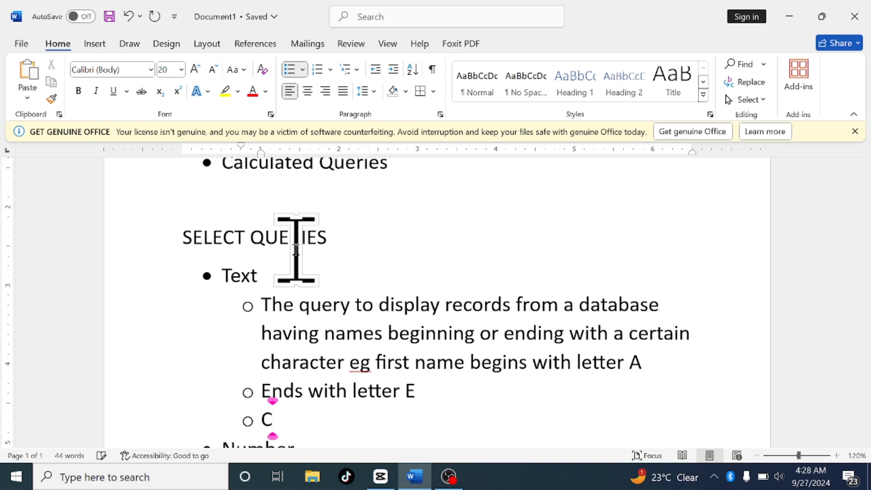
pyautogui.write('ontains')
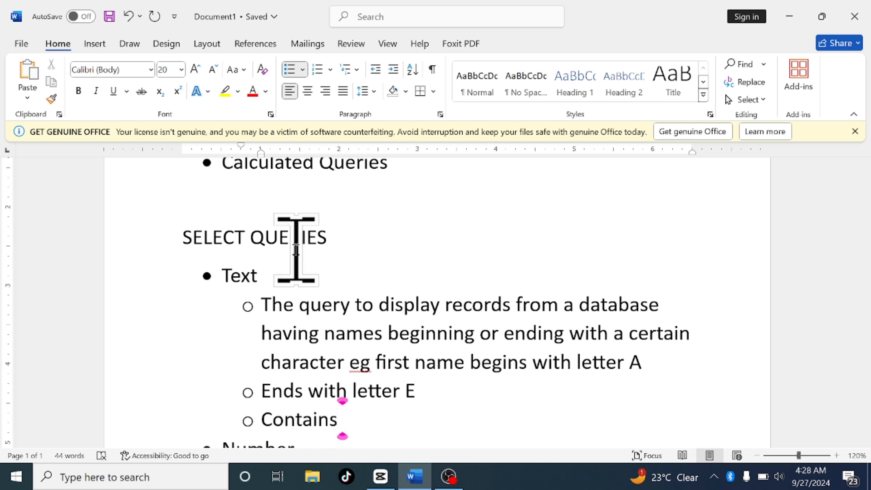
pyautogui.write('E')
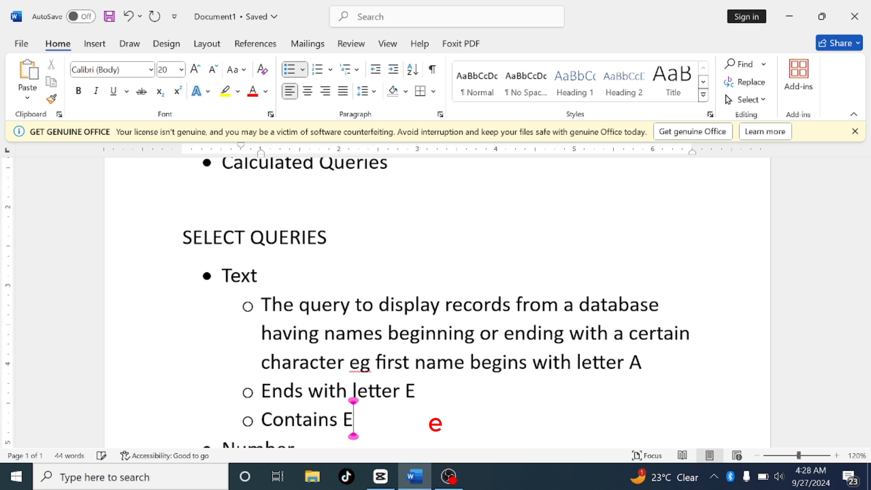
pyautogui.press('Return')
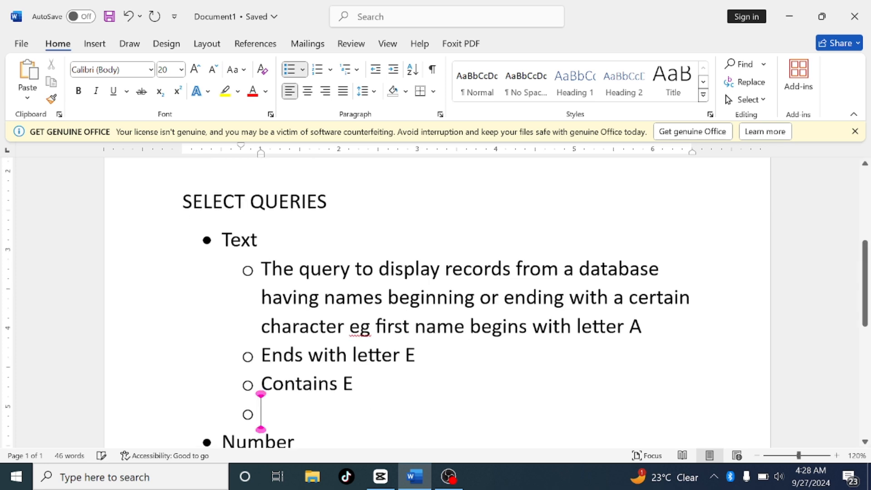
pyautogui.write('THEY')
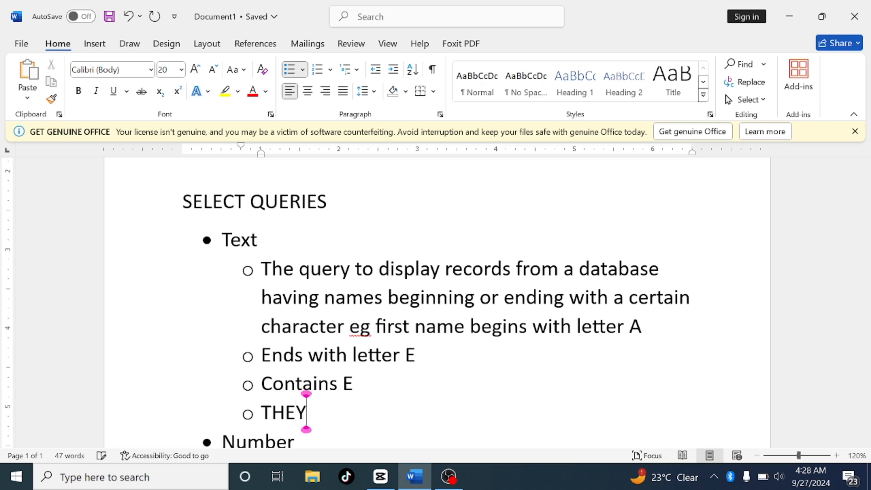
pyautogui.press('BackSpace')
pyautogui.press('BackSpace')
pyautogui.press('BackSpace')
pyautogui.press('BackSpace')
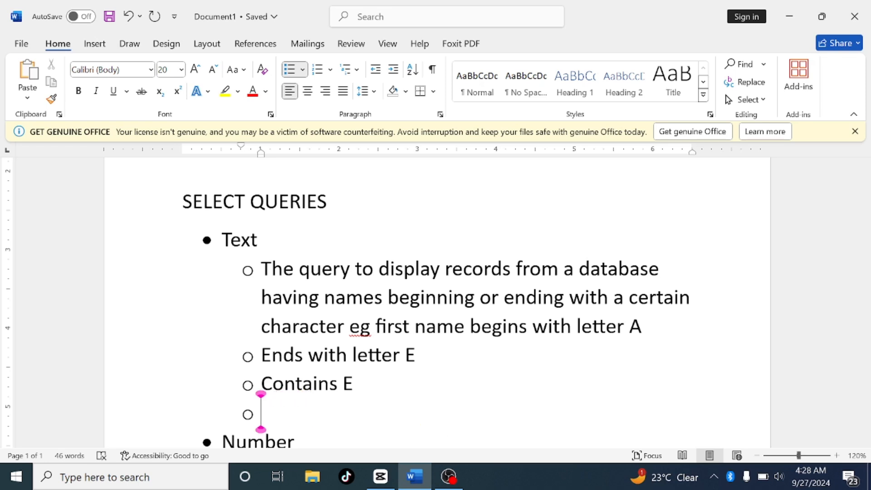
# Type the fourth sub-bullet under Text: They begin with any character in the range [a-e]
pyautogui.write('They bei')
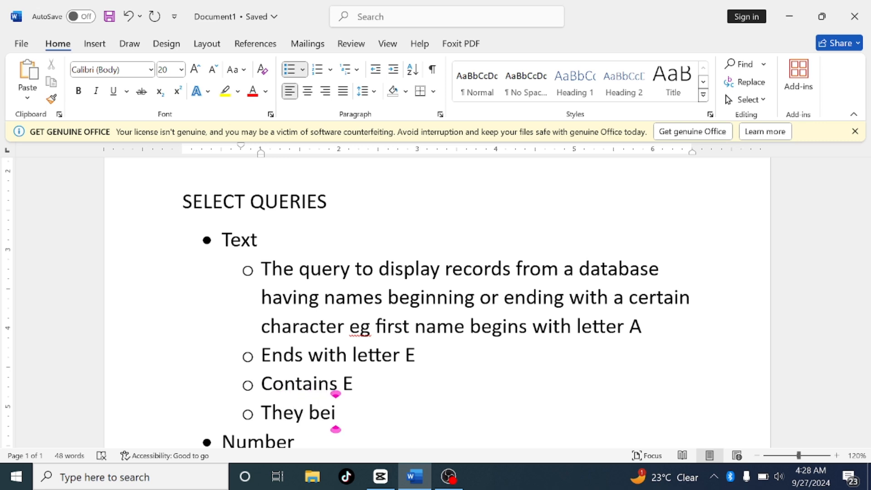
pyautogui.press('BackSpace')
pyautogui.write('gin')
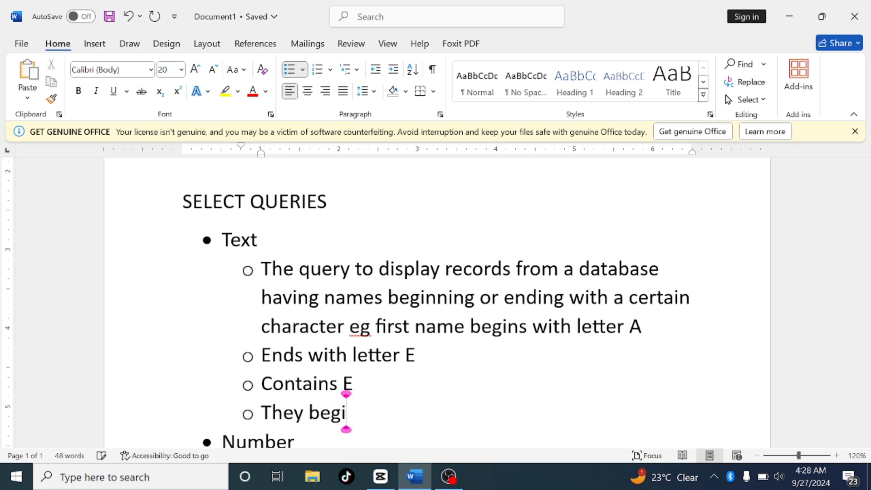
pyautogui.write(' with')
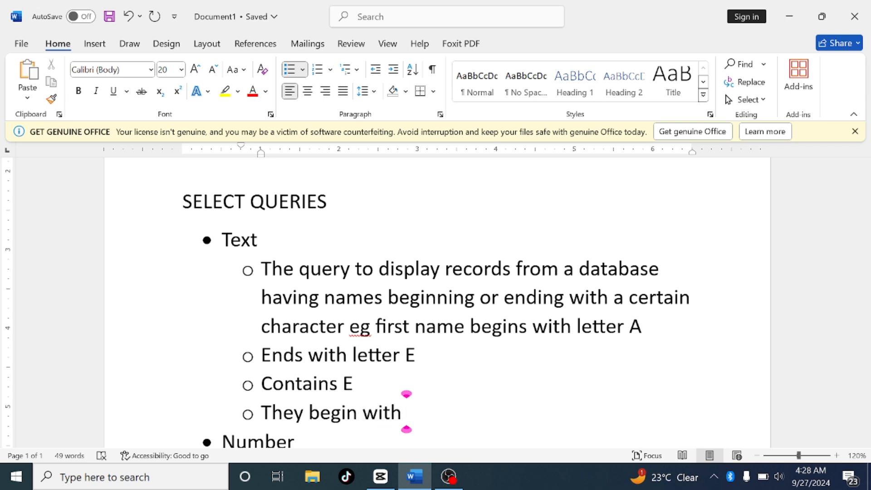
pyautogui.write(' any c')
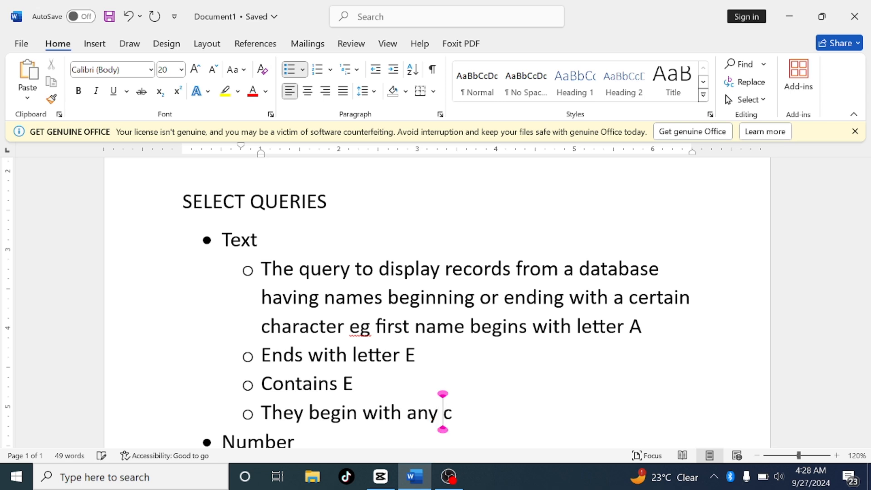
pyautogui.write('haract')
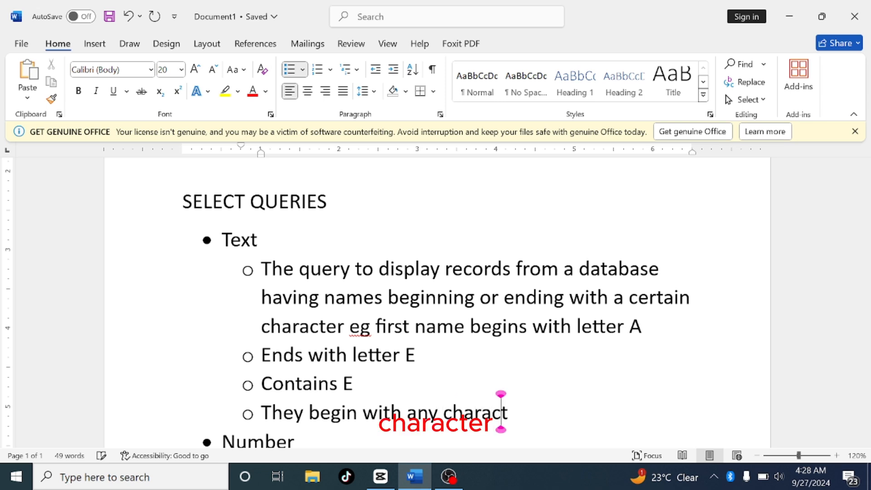
pyautogui.write('er in th')
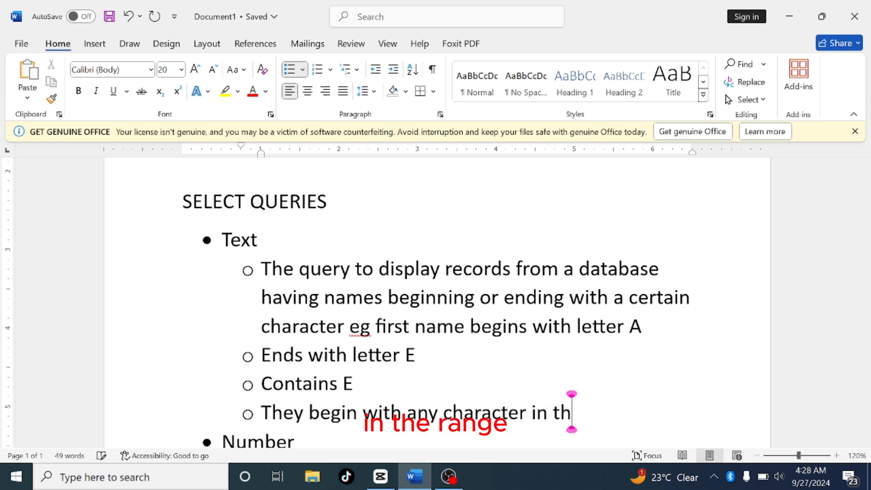
pyautogui.write('e ra')
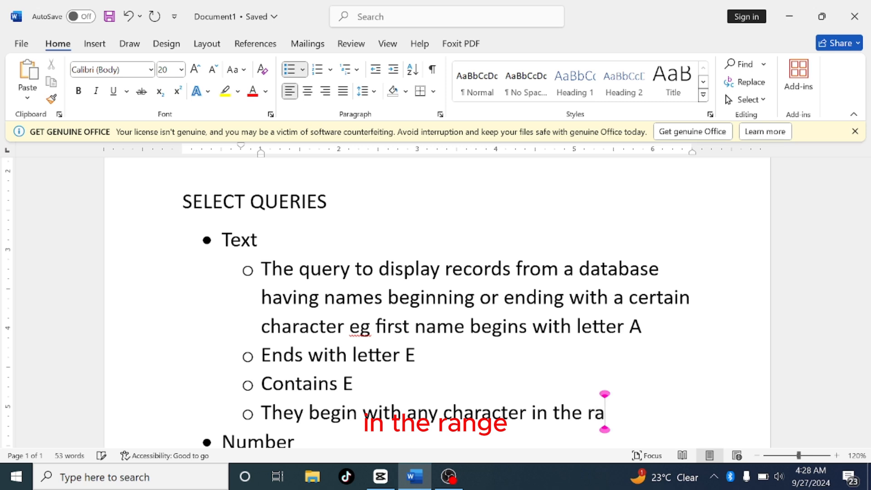
pyautogui.write('nge')
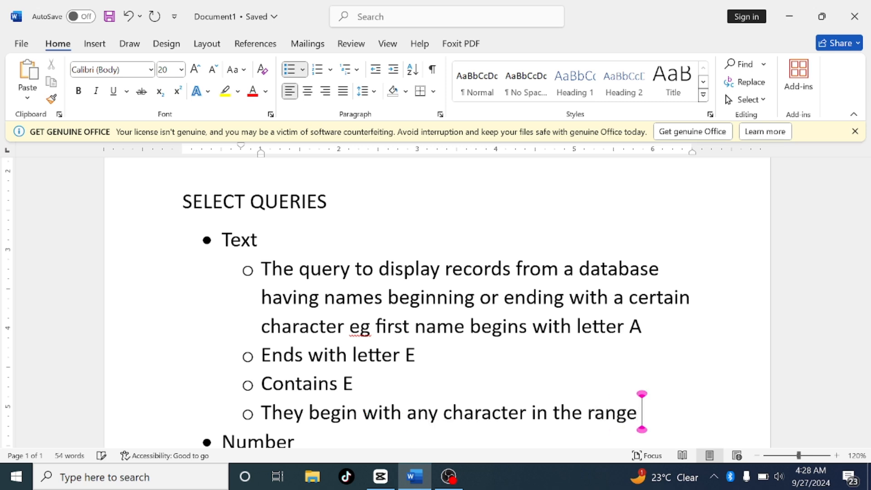
pyautogui.write(' [')
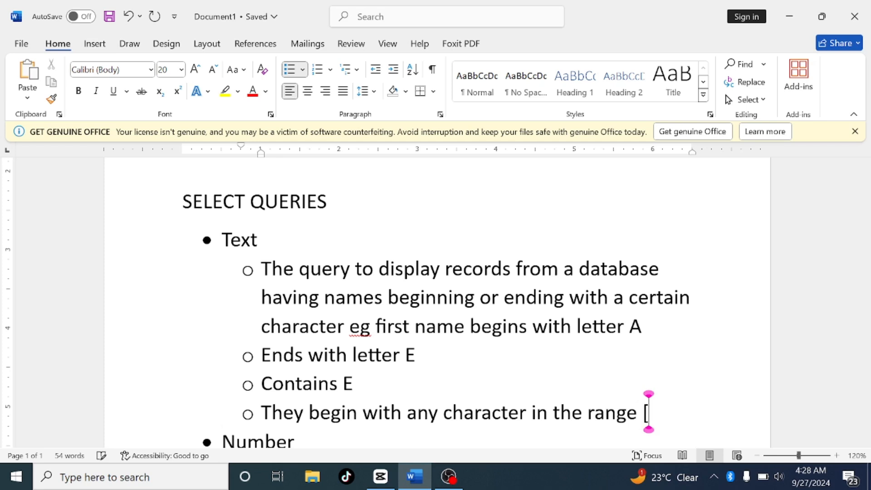
pyautogui.write('a-e')
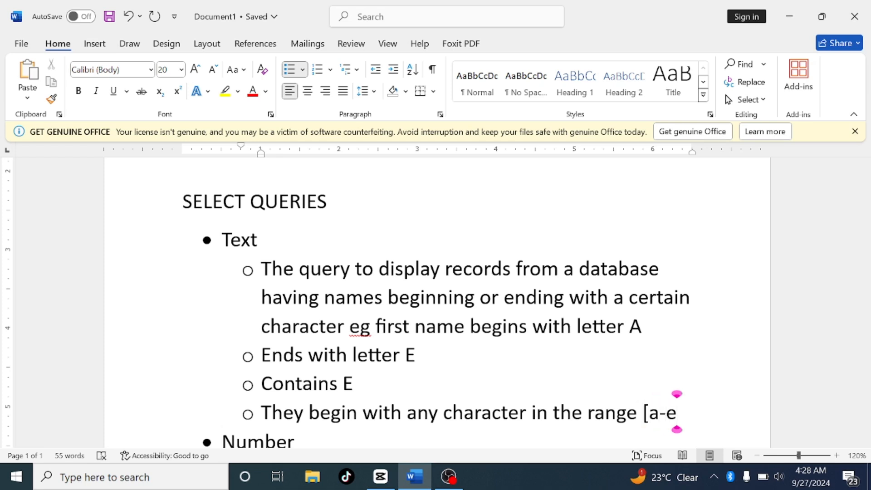
pyautogui.write(']')
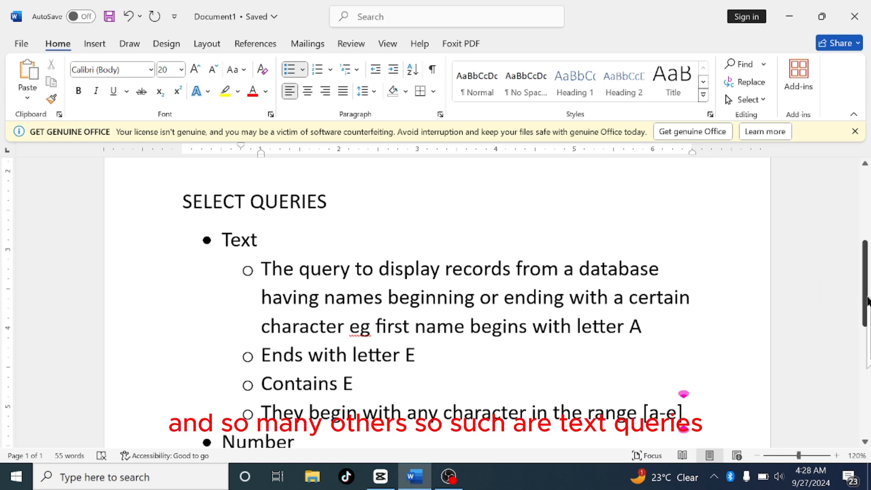
# Insert a new indented second-level bullet directly below the Number item
pyautogui.moveTo(867, 301); pyautogui.dragTo(867, 323)
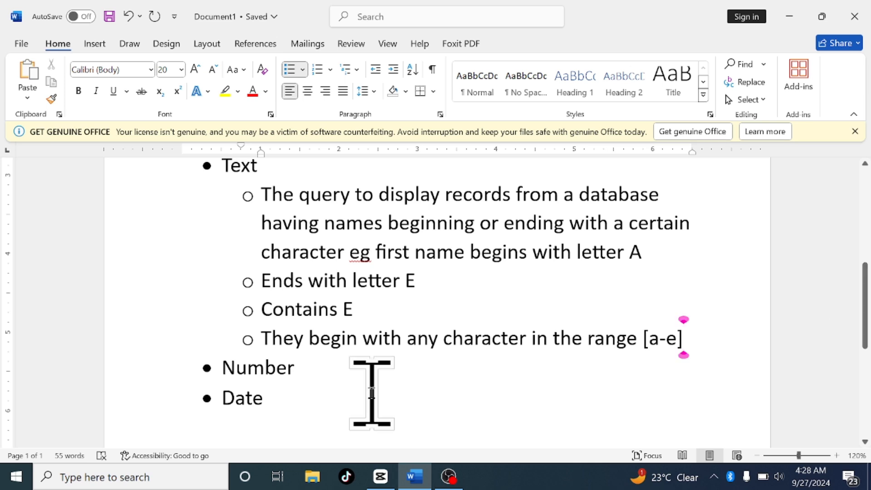
pyautogui.click(312, 378)
pyautogui.press('Return')
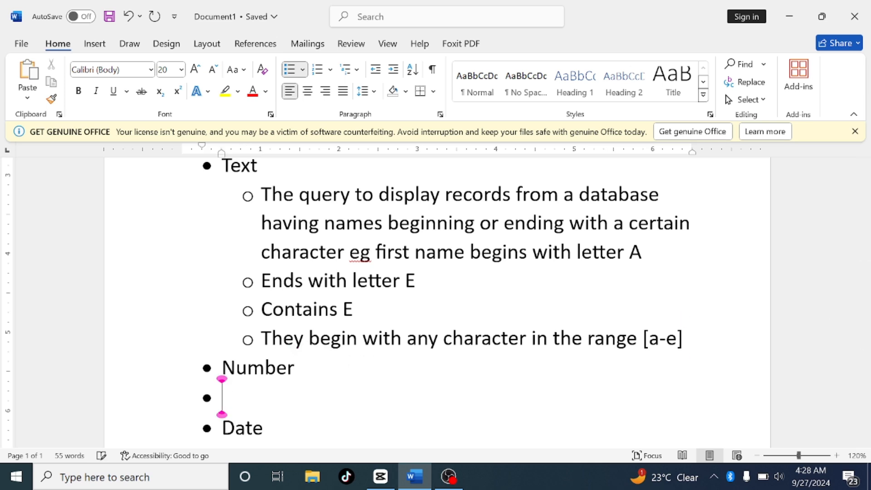
pyautogui.press('Tab')
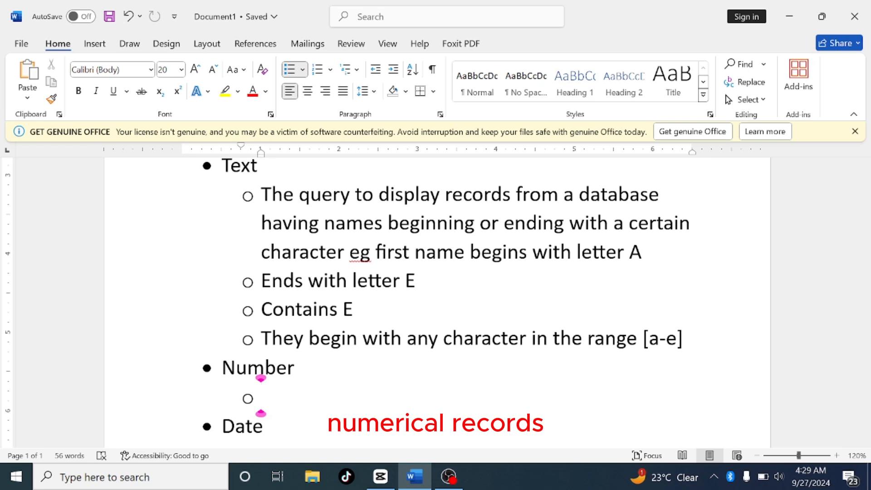
# Type the sub-bullet under Number: They return numerical records
pyautogui.write('They')
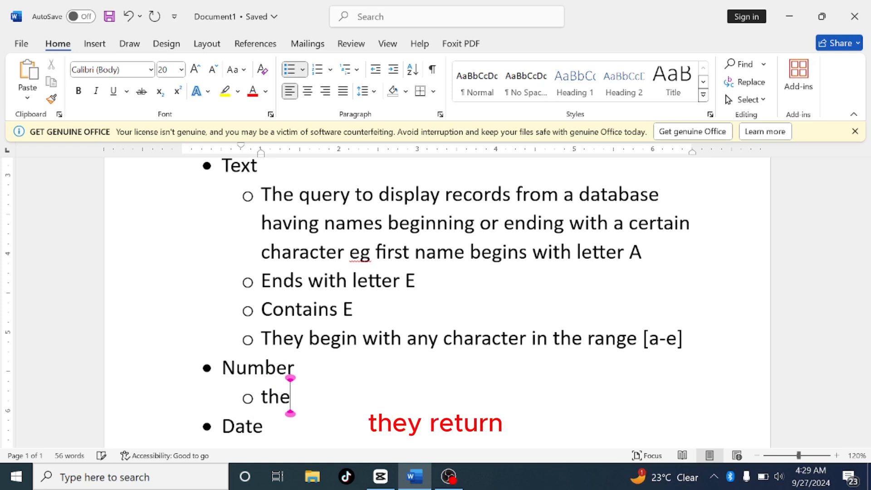
pyautogui.write(' re')
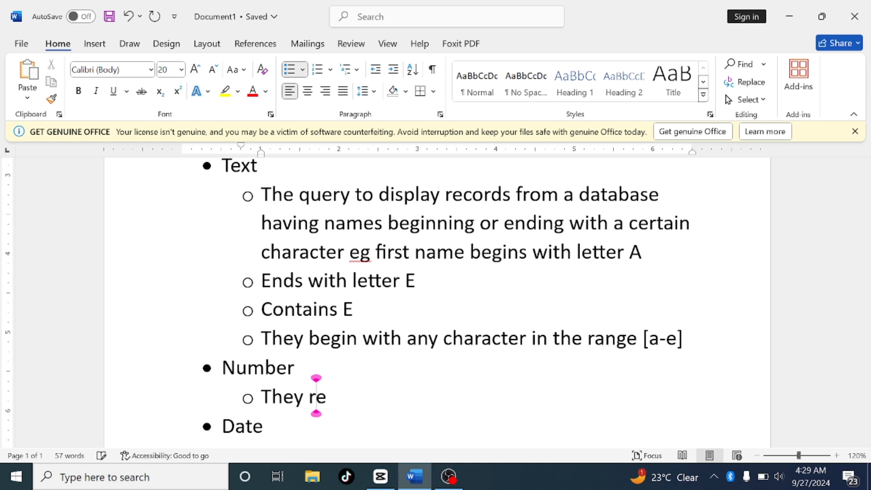
pyautogui.write('turn')
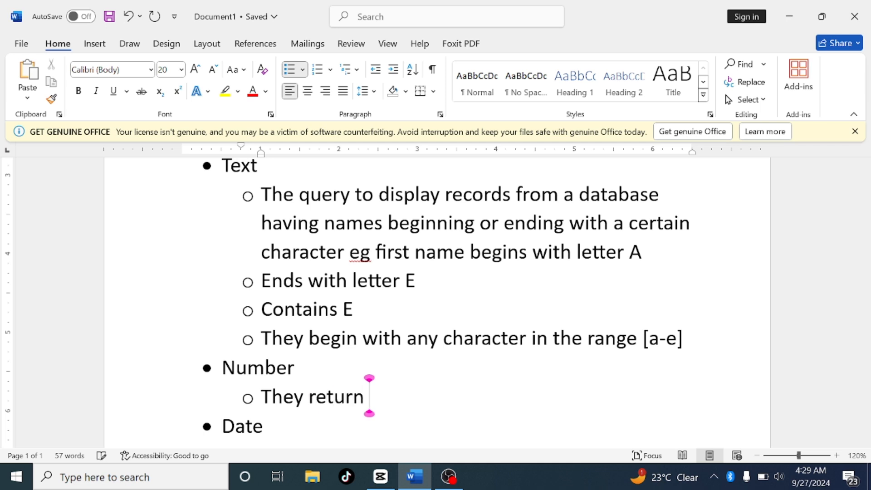
pyautogui.write(' nume')
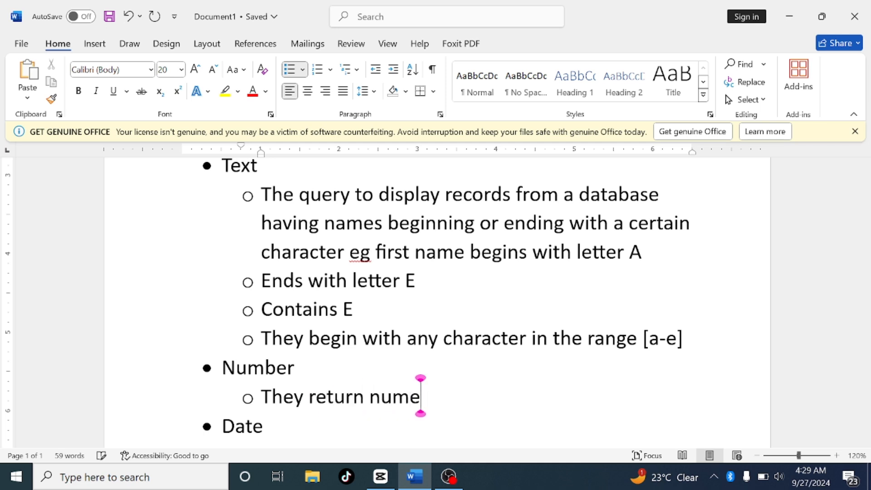
pyautogui.write('rical')
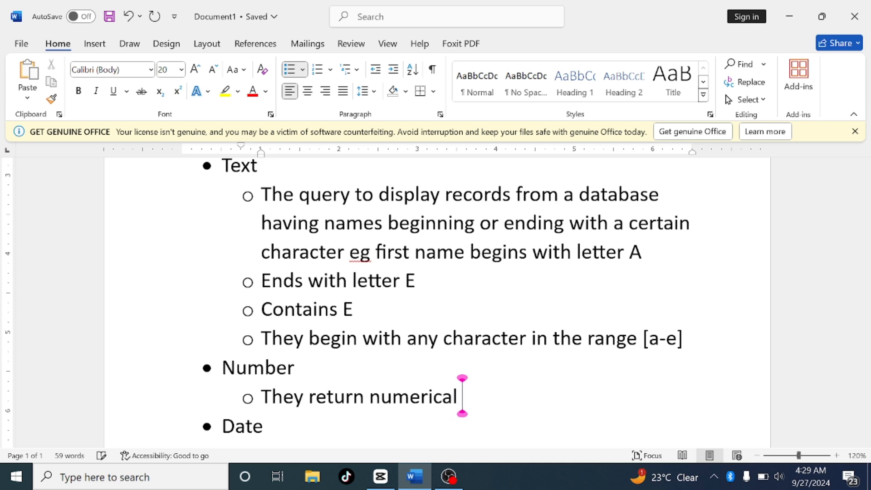
pyautogui.write(' recor')
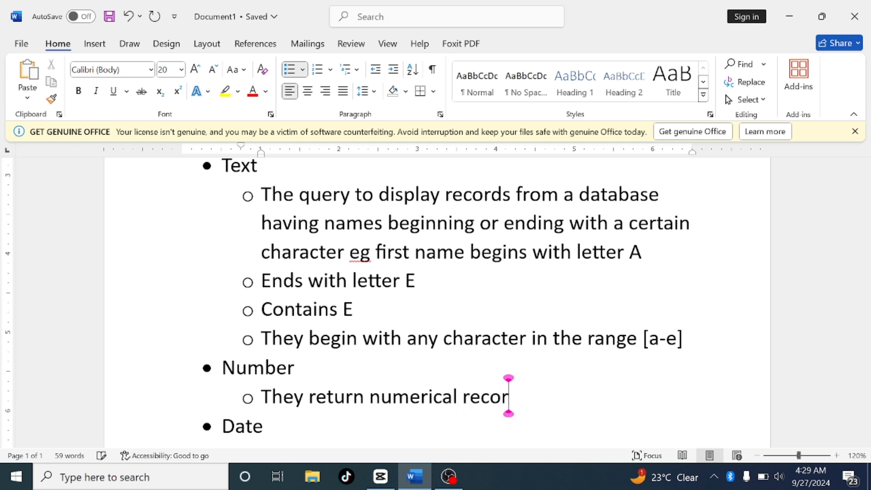
pyautogui.write('ds.')
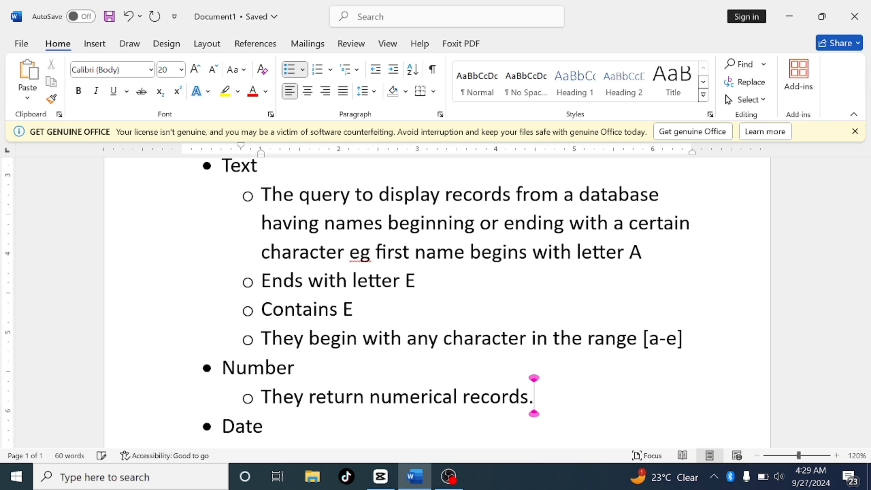
pyautogui.write(' they ')
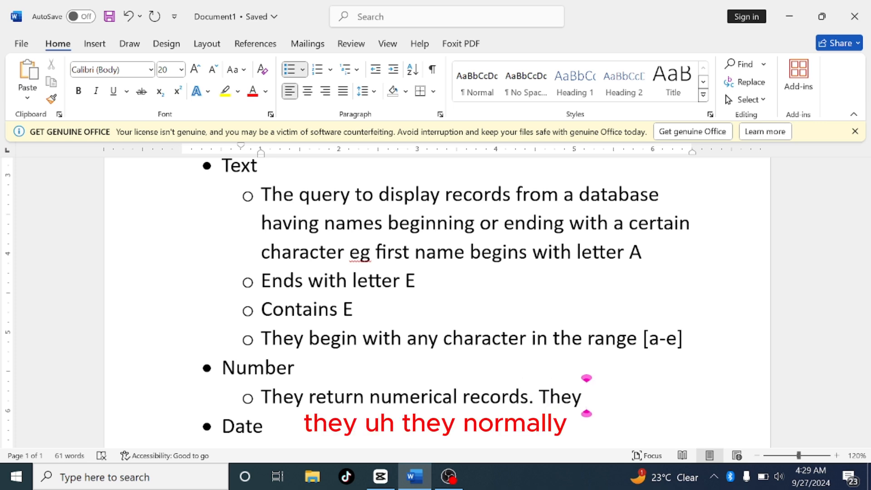
pyautogui.write('norm')
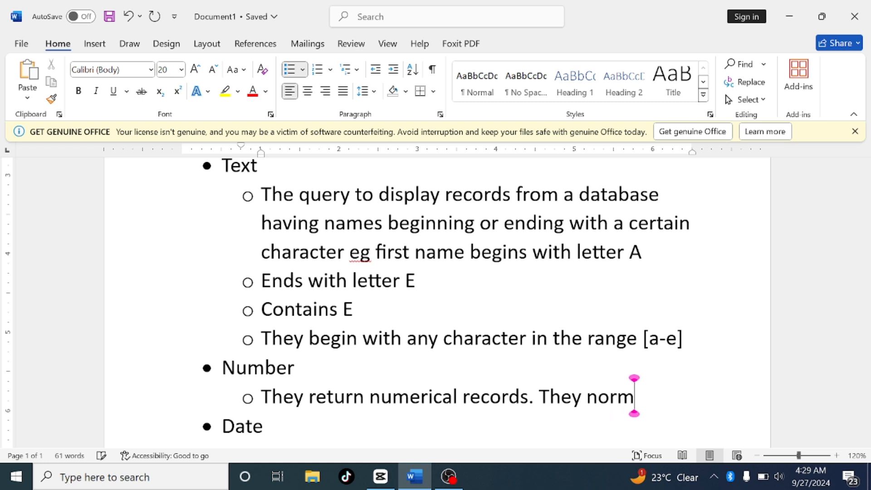
pyautogui.write('ally de')
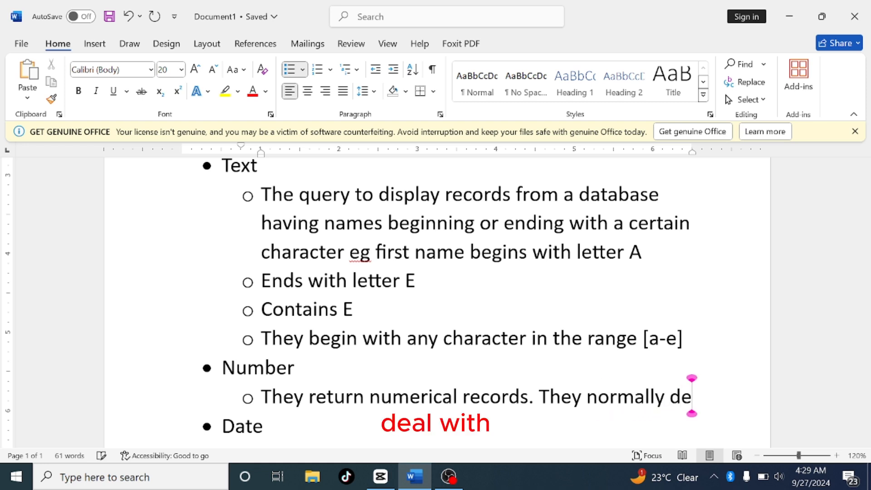
pyautogui.write('al wi')
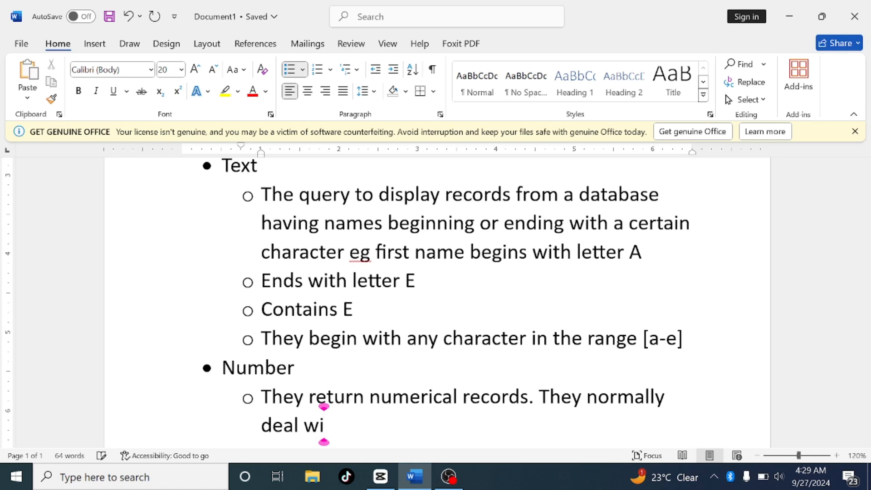
pyautogui.write('th')
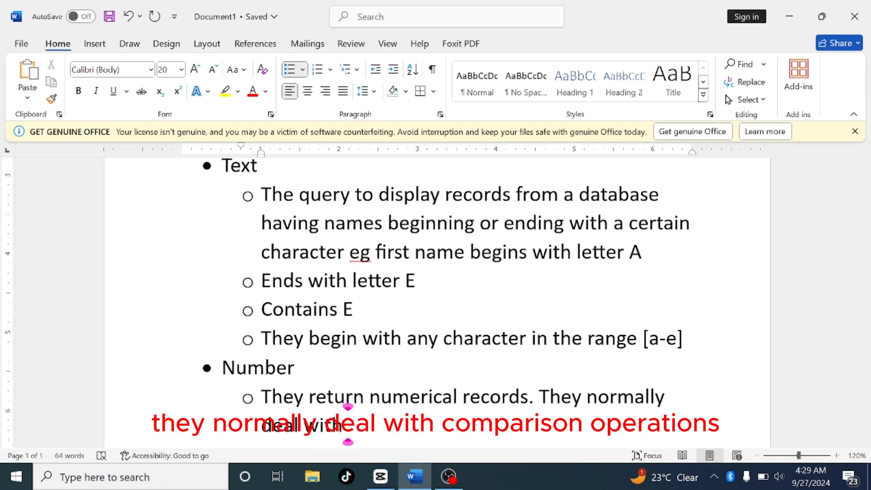
pyautogui.write(' co')
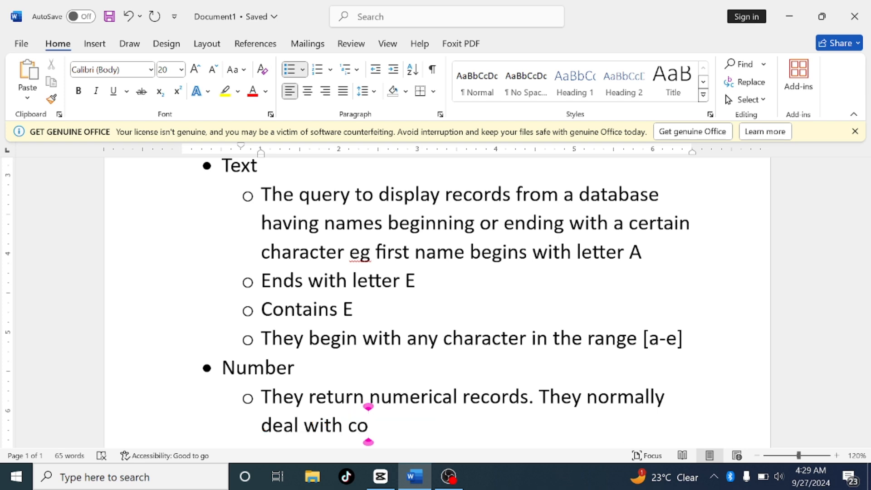
pyautogui.write('mpa')
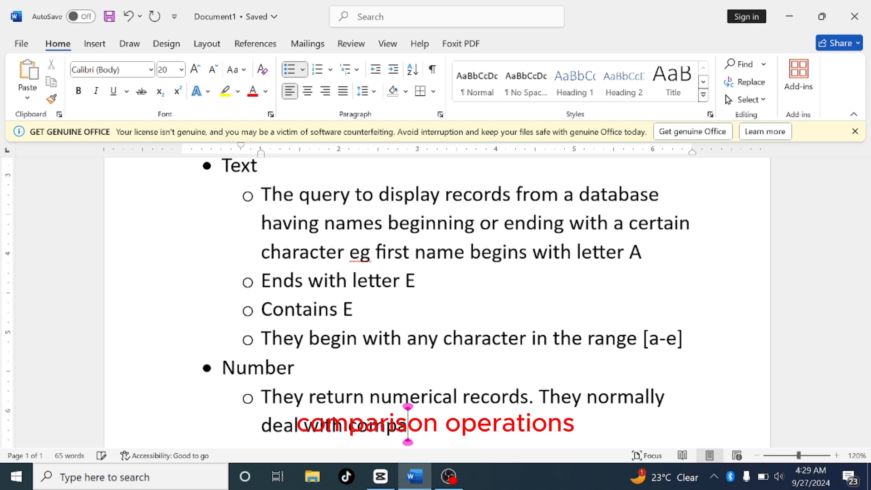
pyautogui.write('rision ')
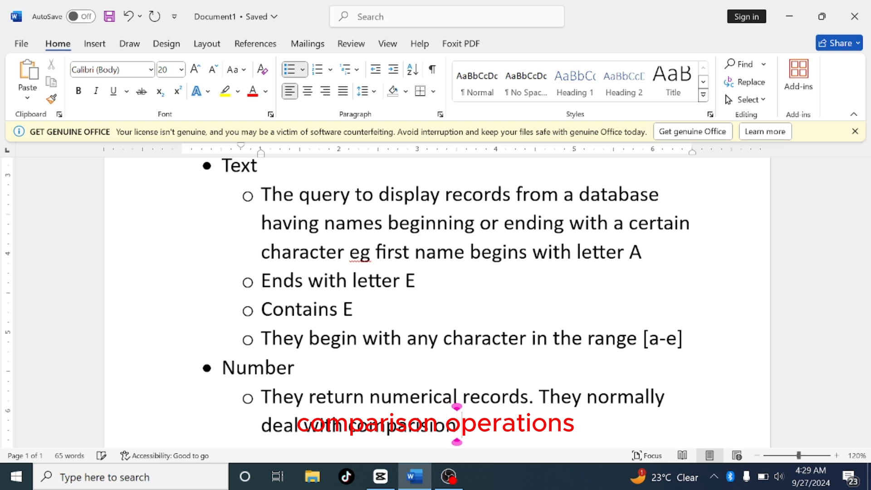
pyautogui.write('oper')
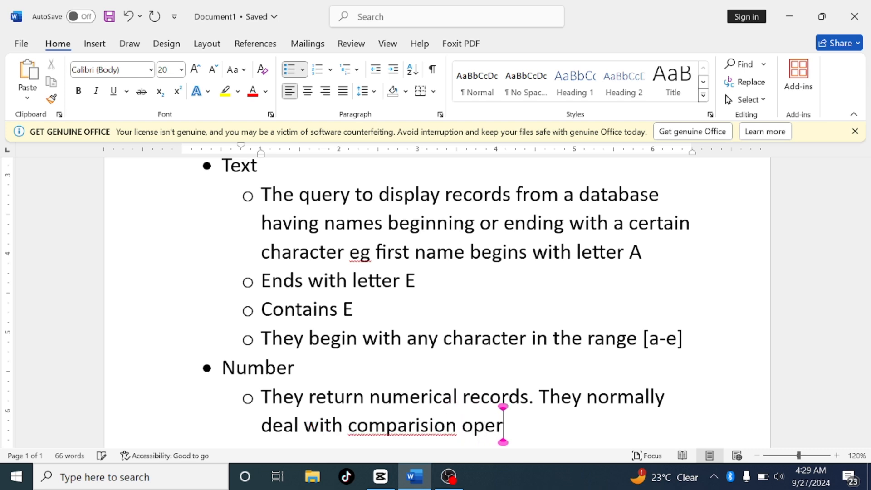
pyautogui.write('ations')
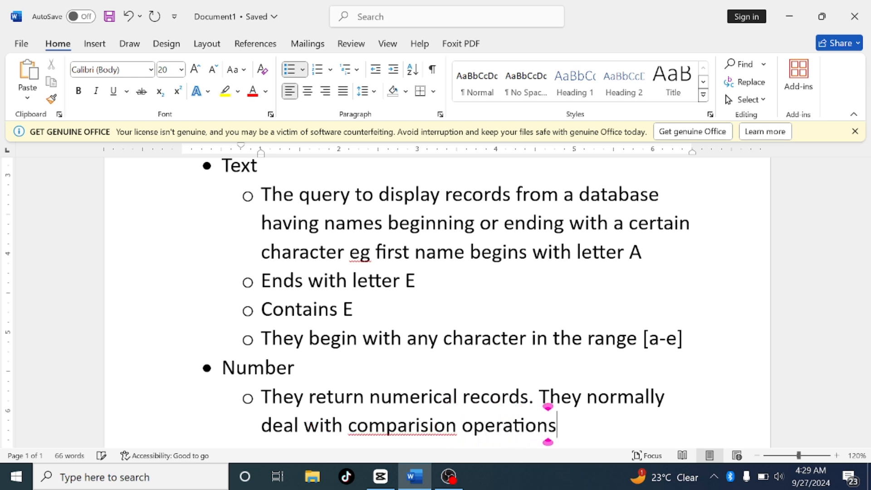
pyautogui.write(' s')
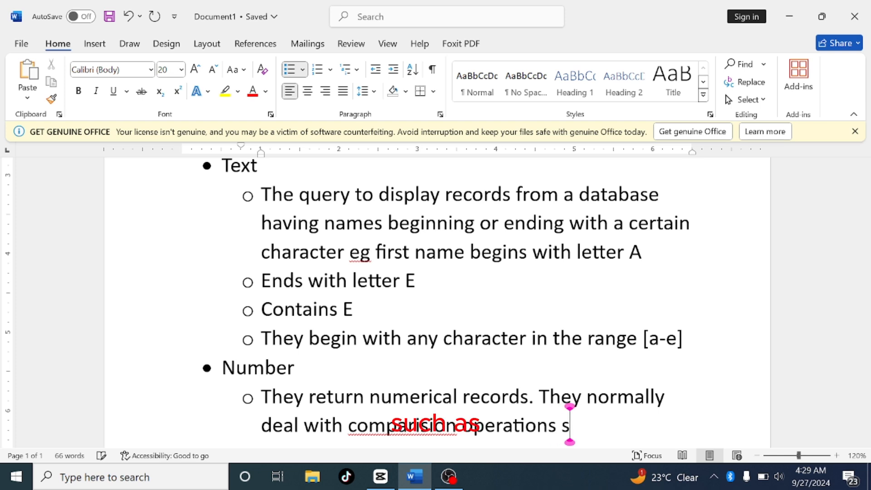
pyautogui.write('ach as')
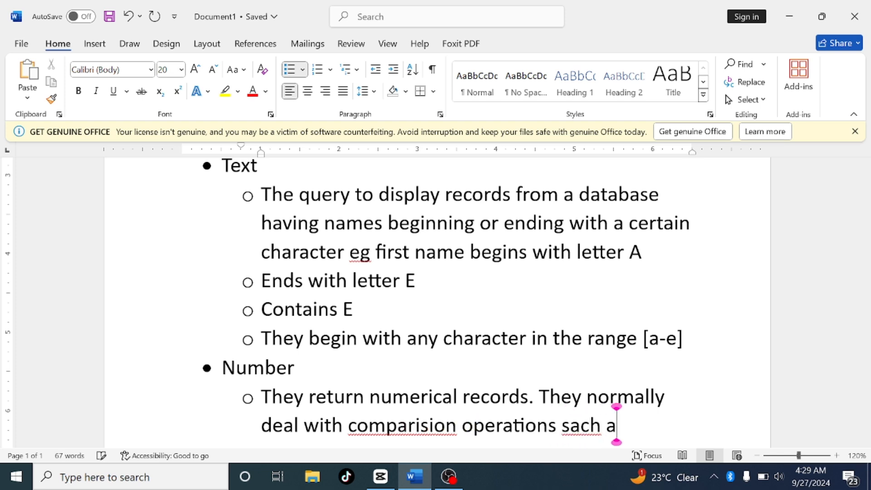
# Correct the misspelled word comparision to comparison using the spelling suggestion
pyautogui.click(404, 426)
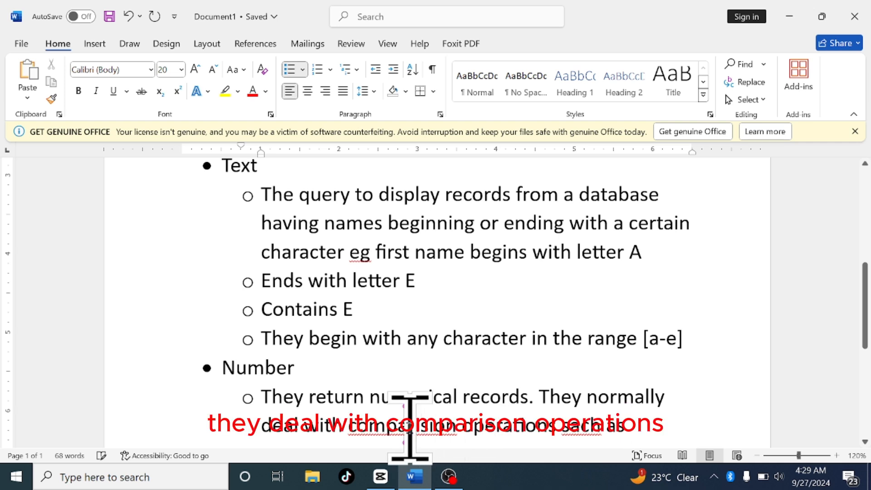
pyautogui.rightClick(410, 427)
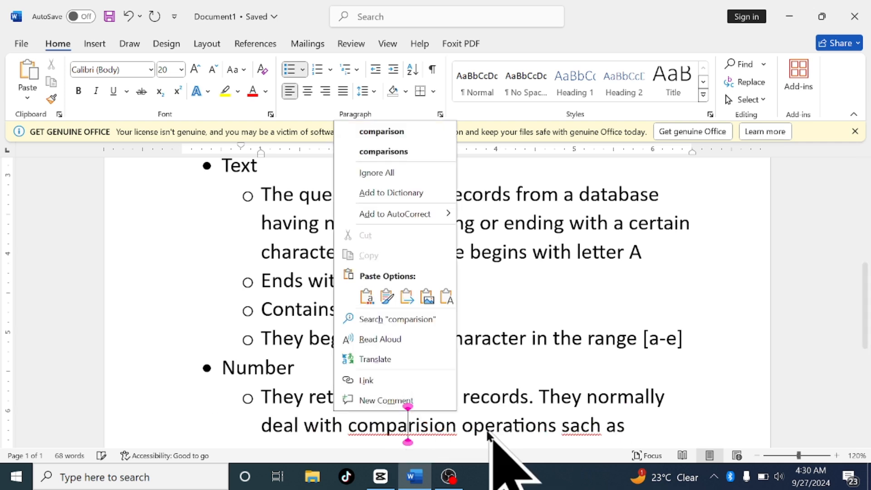
pyautogui.click(392, 131)
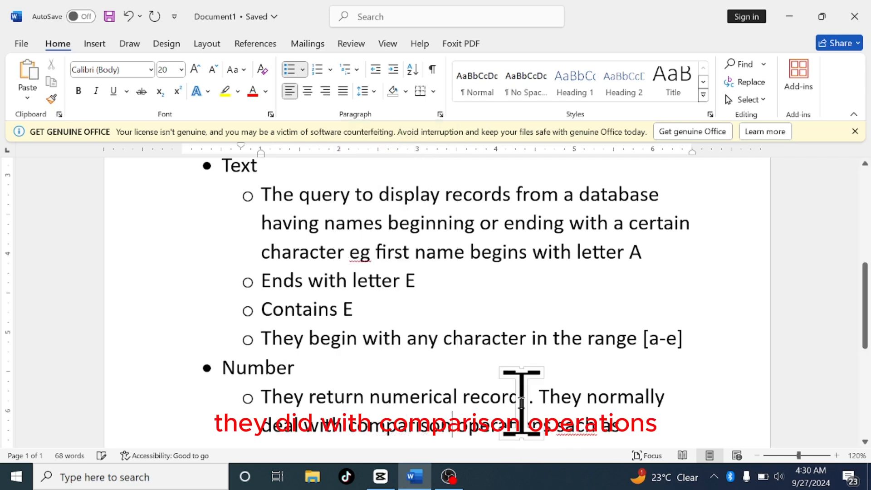
# Replace the word sach with the spelling suggestion Sach, undoing an accidental style change
pyautogui.click(577, 426)
pyautogui.rightClick(579, 426)
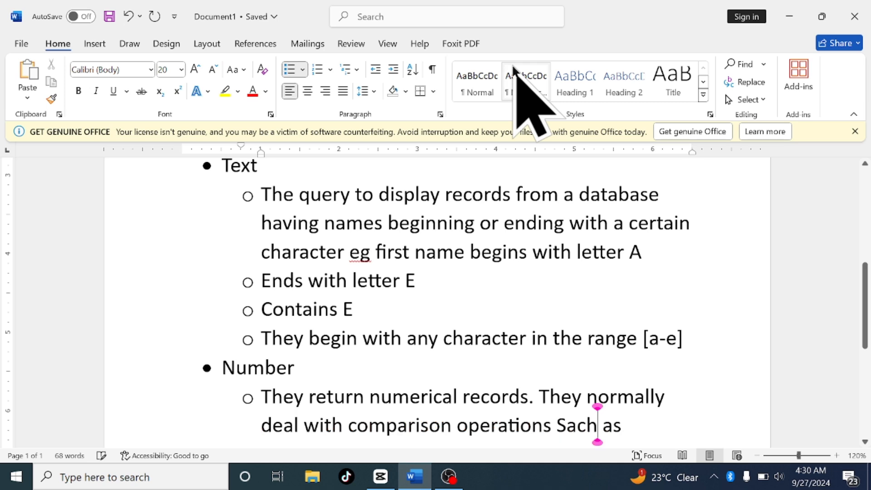
pyautogui.click(515, 68)
pyautogui.hotkey('ctrl', 'z')
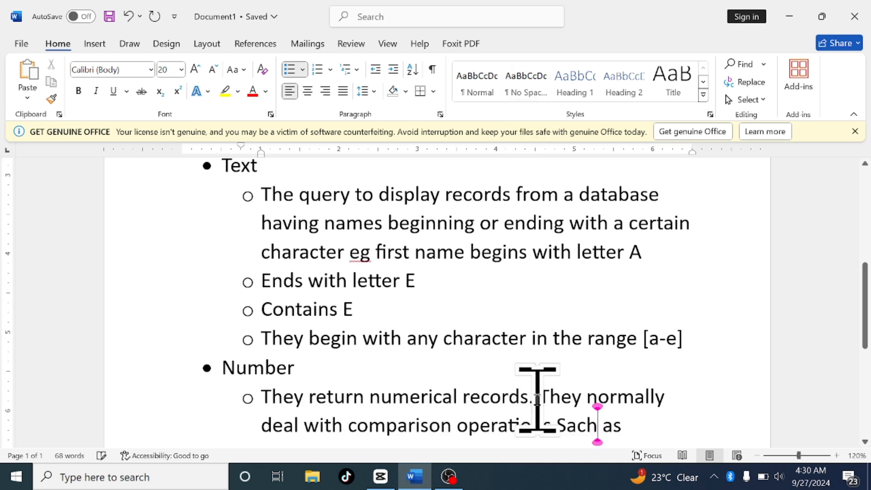
# Append the comparison operators ><>=<= after Sach as
pyautogui.click(633, 422)
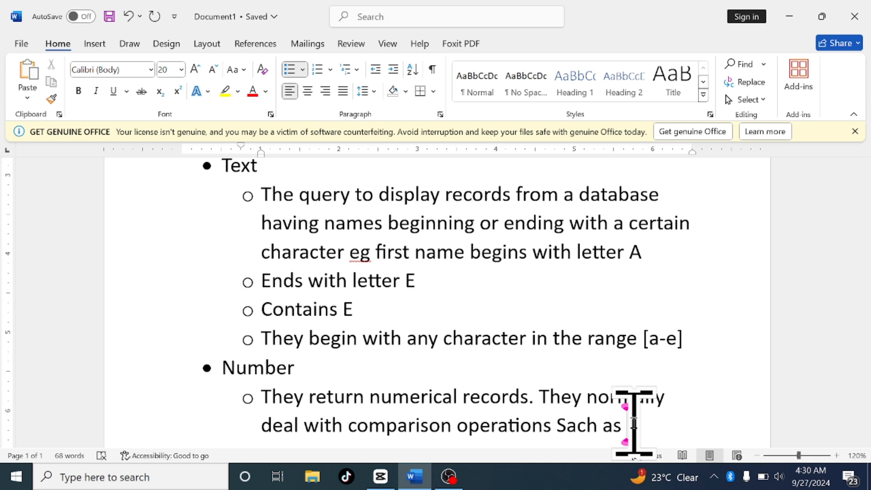
pyautogui.write('><')
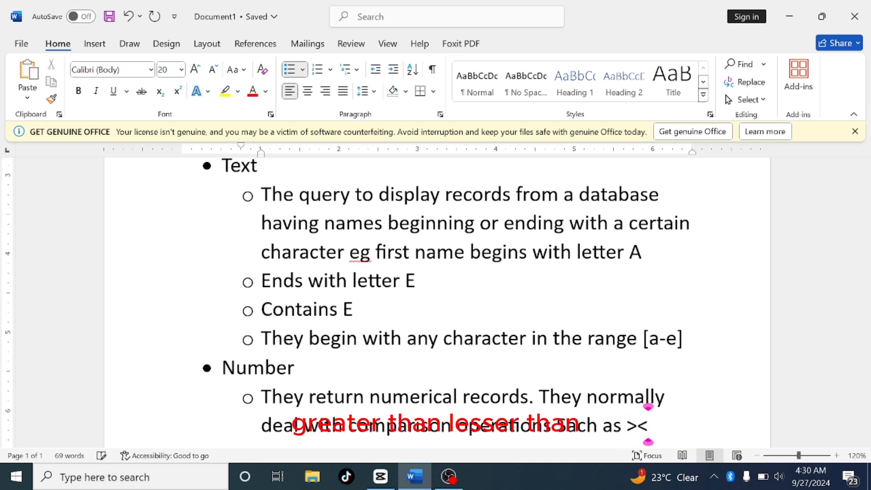
pyautogui.write('>')
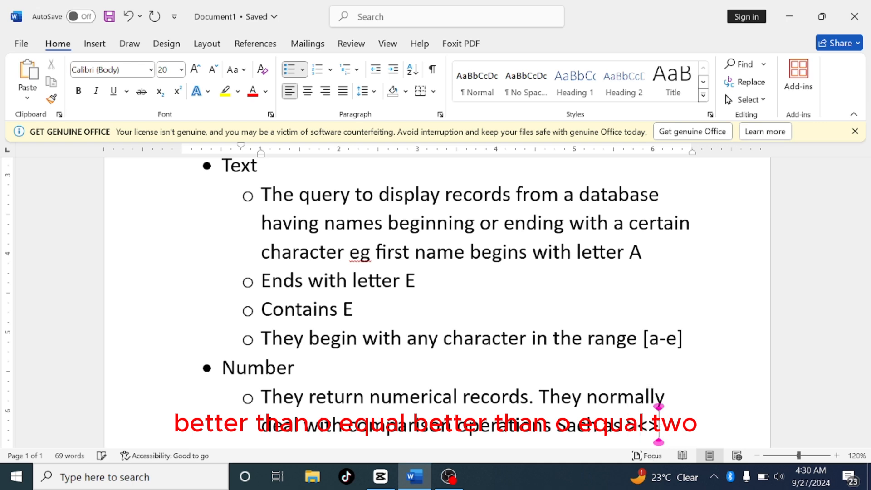
pyautogui.write('=')
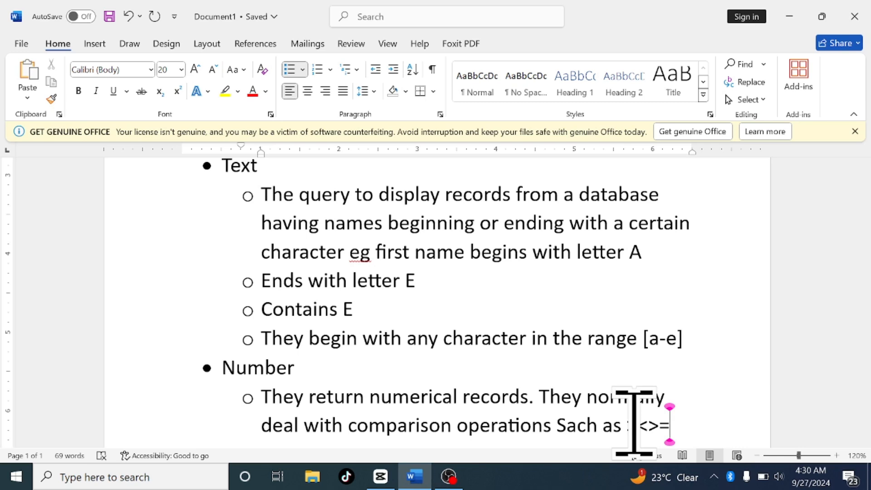
pyautogui.write('<=')
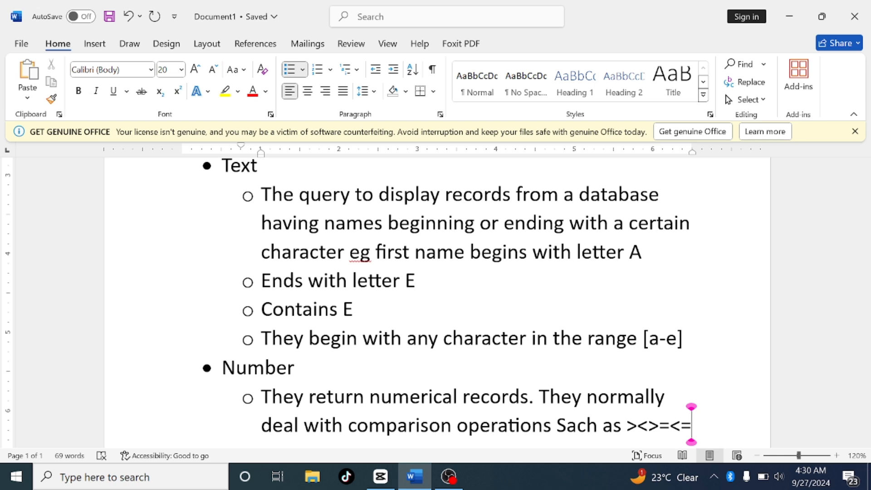
# Separate the operators with commas to read >, <, >=, <= and start a new sub-bullet below
pyautogui.press('Left')
pyautogui.press('Left')
pyautogui.press('Left')
pyautogui.press('Left')
pyautogui.press('Left')
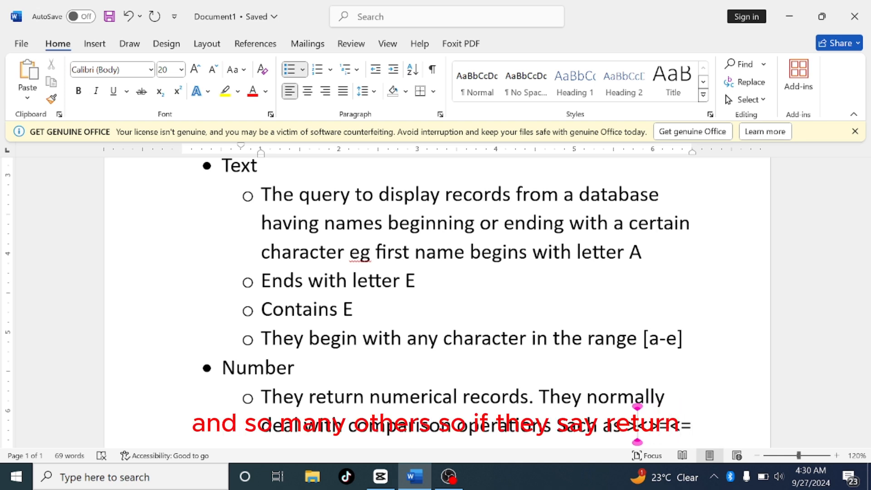
pyautogui.write(',')
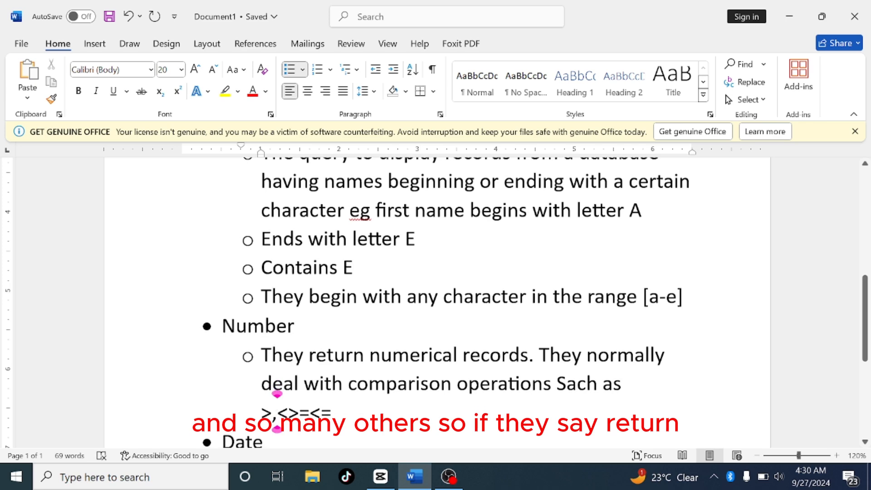
pyautogui.press('Right')
pyautogui.press('Right')
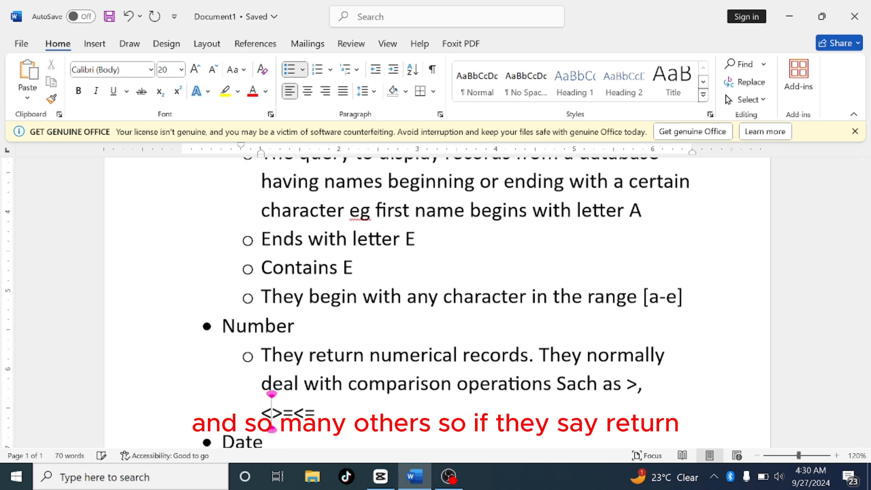
pyautogui.press('Left')
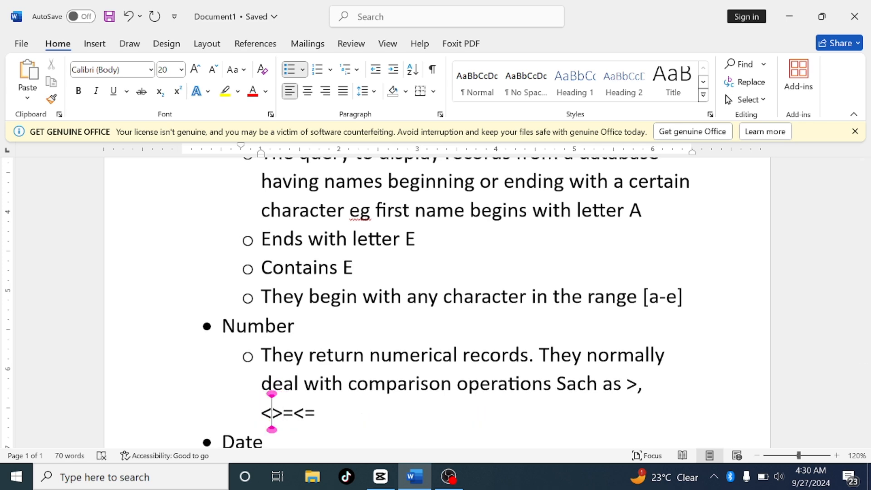
pyautogui.write(',')
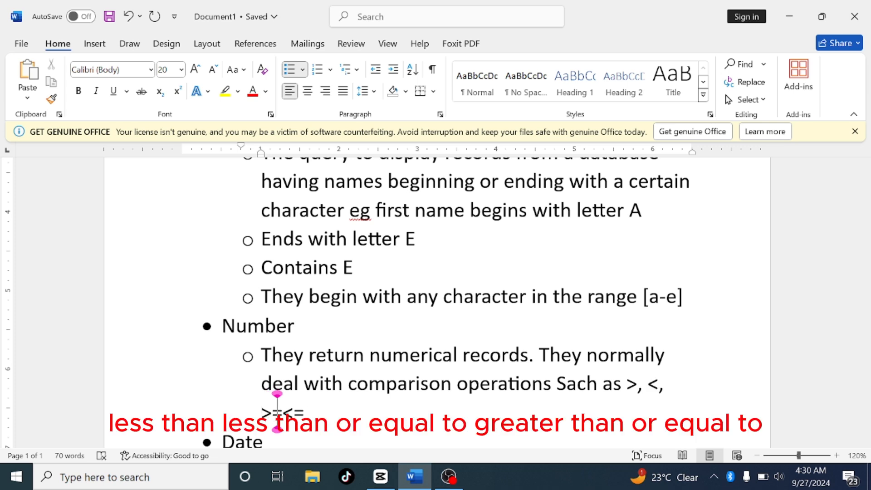
pyautogui.press('Right')
pyautogui.press('Right')
pyautogui.write(',')
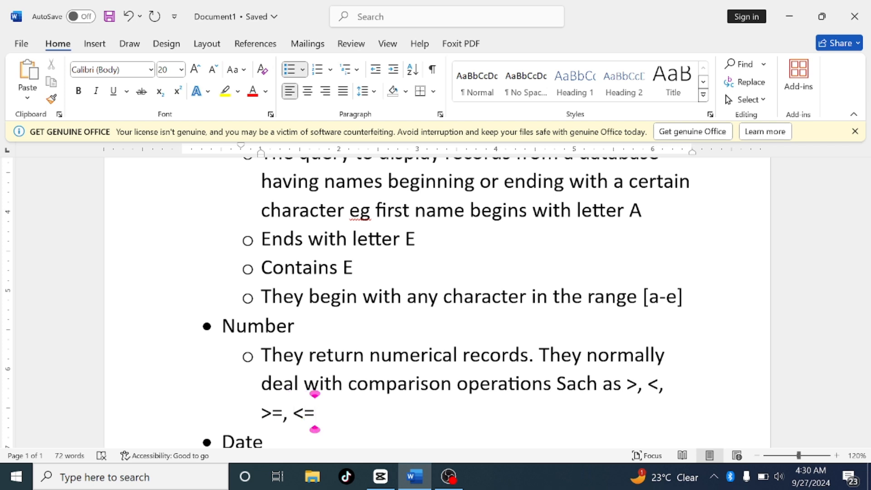
pyautogui.press('Return')
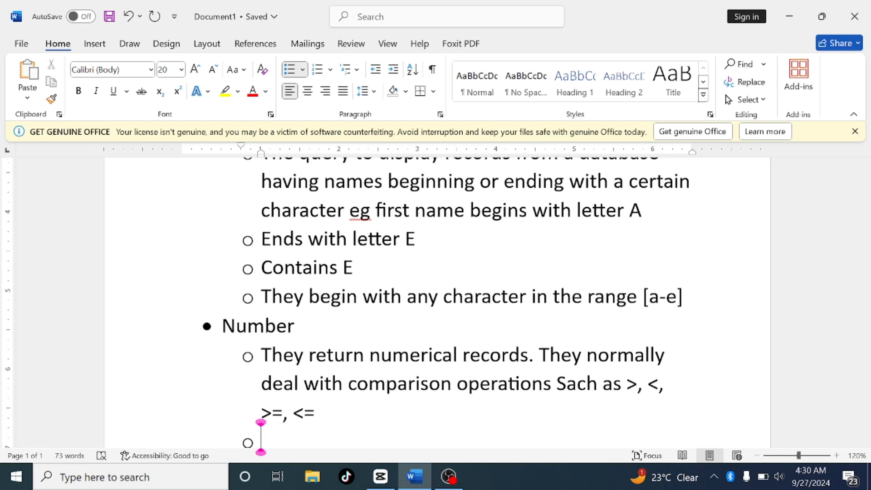
# Write a sub-bullet under Number reading Employees who earn a salary above 300,000
pyautogui.write('em')
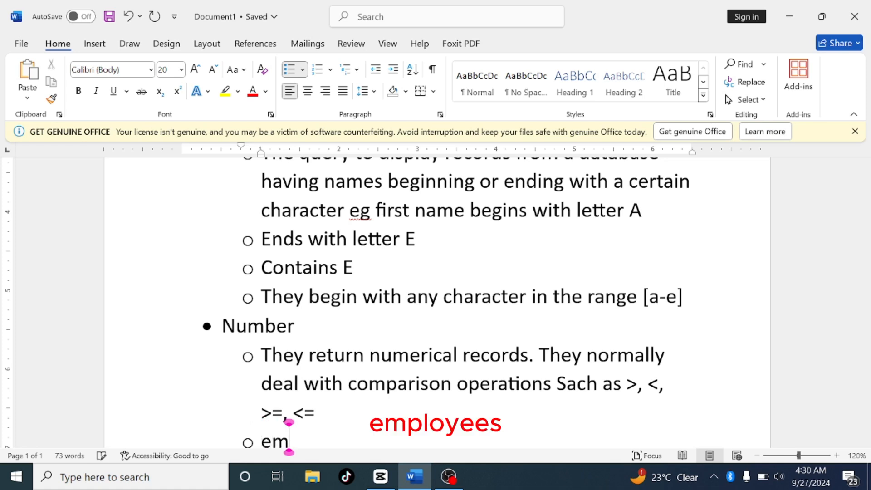
pyautogui.write('ployee')
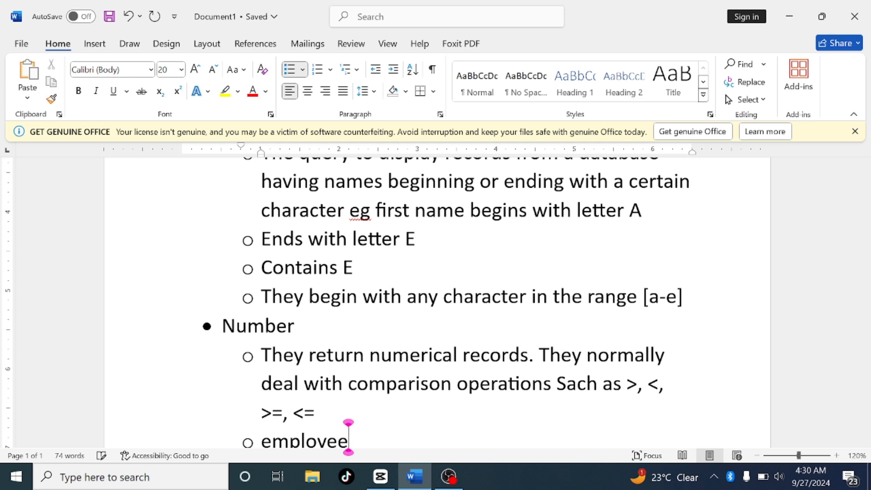
pyautogui.press('BackSpace')
pyautogui.press('BackSpace')
pyautogui.press('BackSpace')
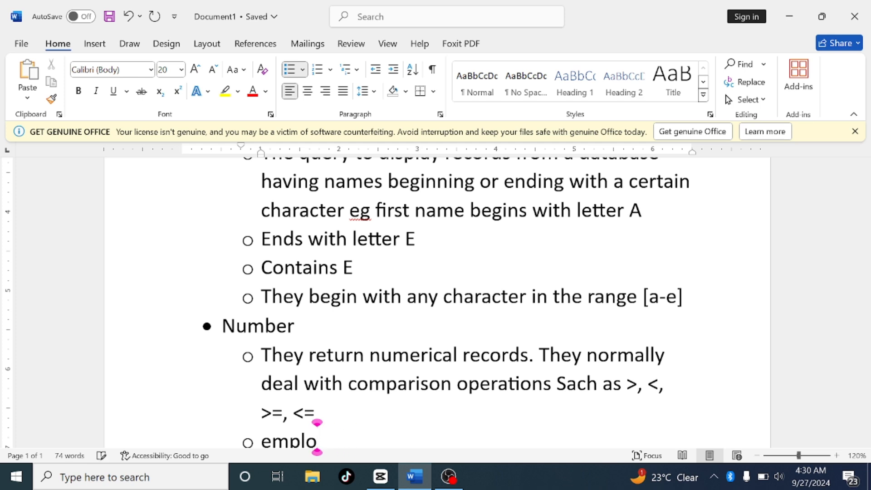
pyautogui.write('y')
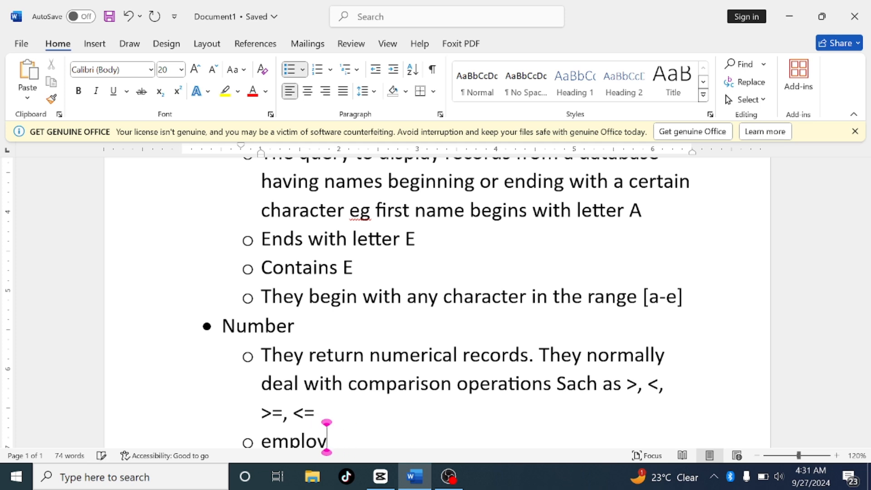
pyautogui.write('ee')
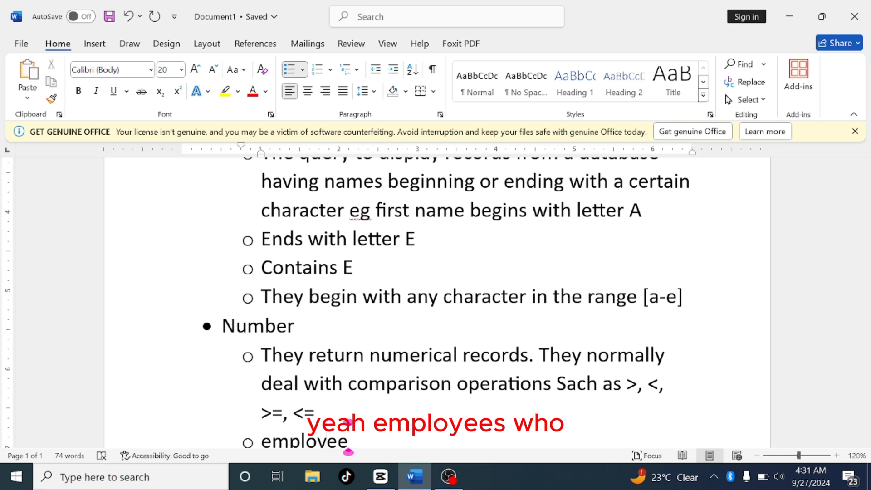
pyautogui.write('s who')
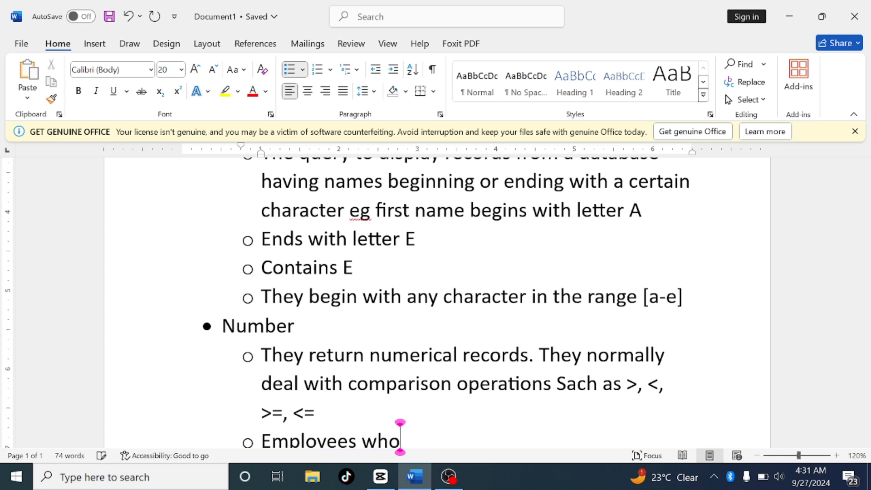
pyautogui.write(' earn')
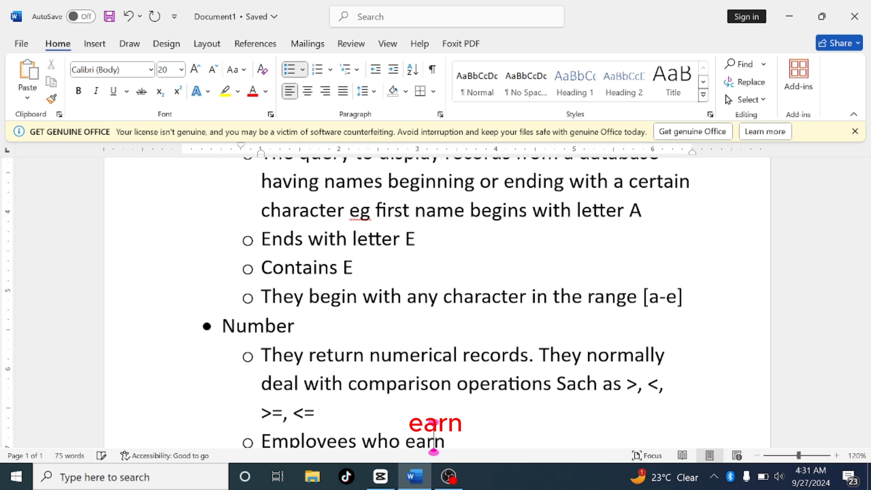
pyautogui.write(' a salary')
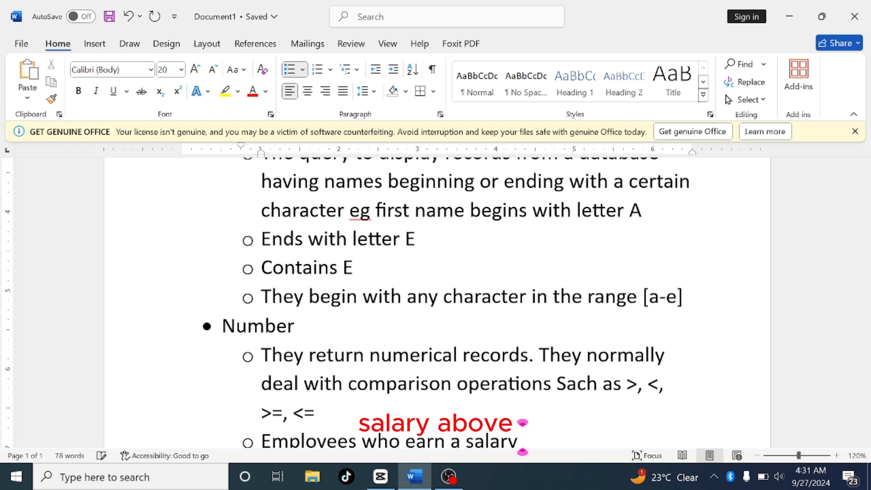
pyautogui.write(' above')
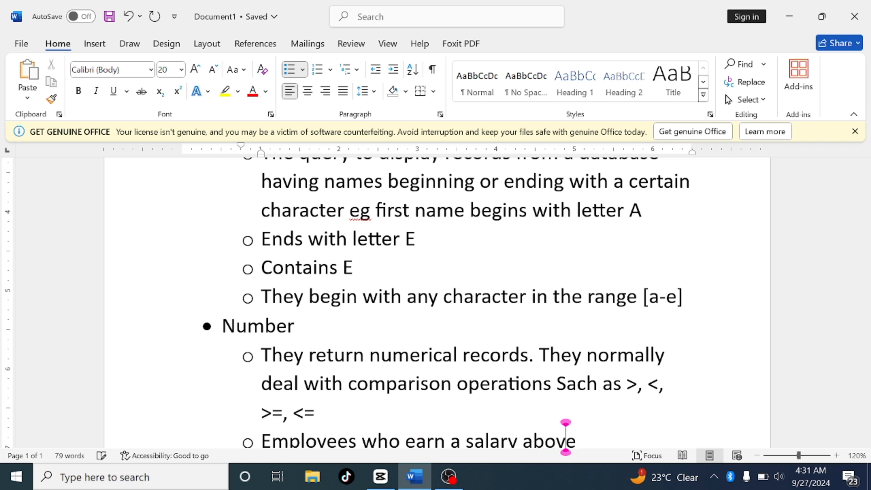
pyautogui.write(' 300')
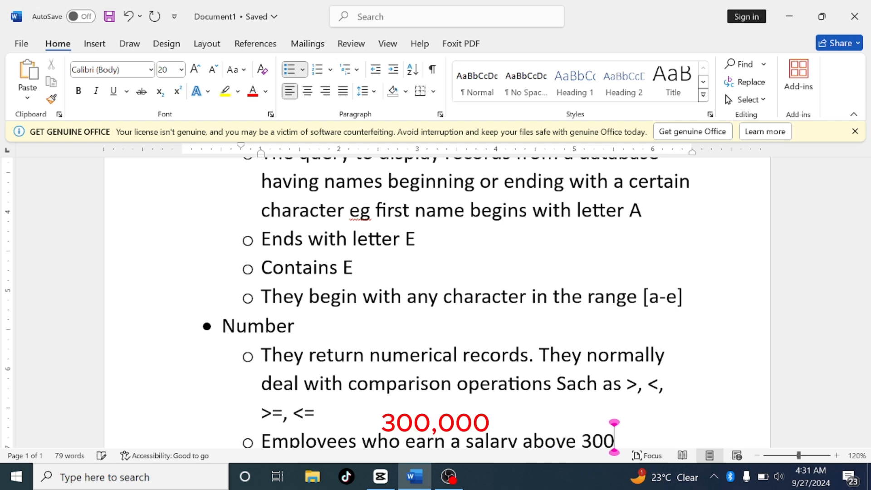
pyautogui.write('.000')
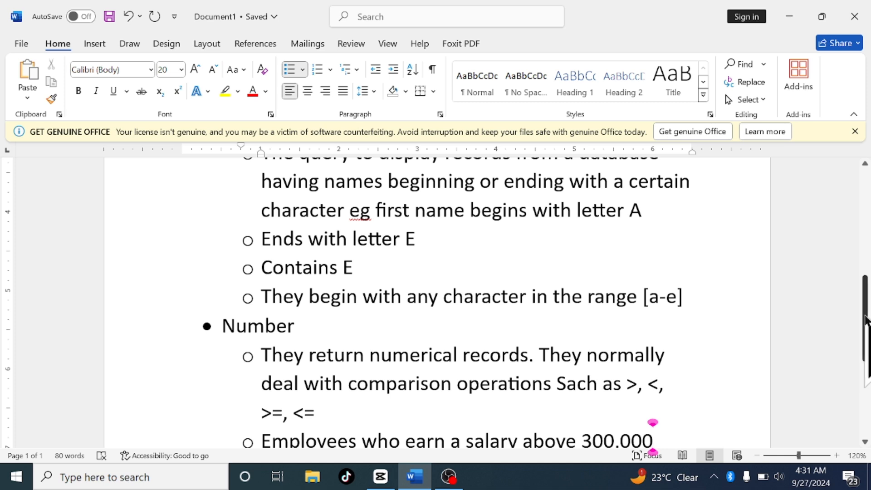
# Add another sub-bullet after the salary example reading People with loans and start a new sub-bullet below it
pyautogui.moveTo(863, 319); pyautogui.dragTo(866, 365)
pyautogui.click(678, 301)
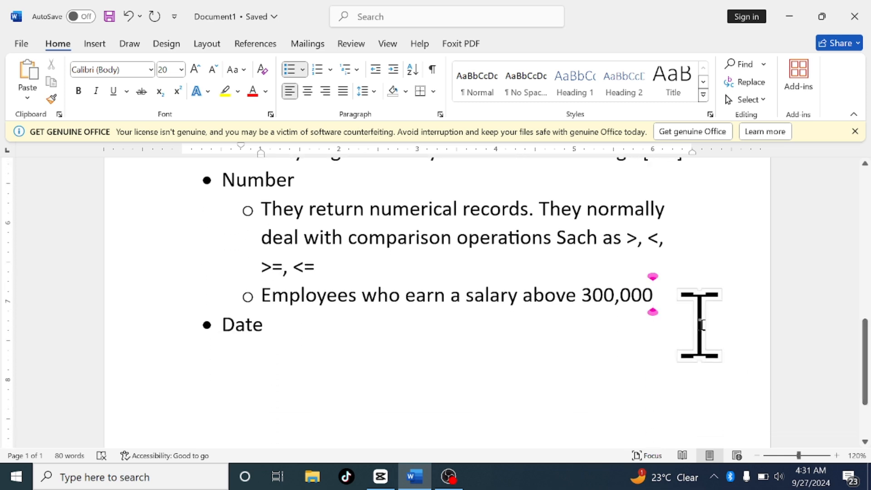
pyautogui.press('Return')
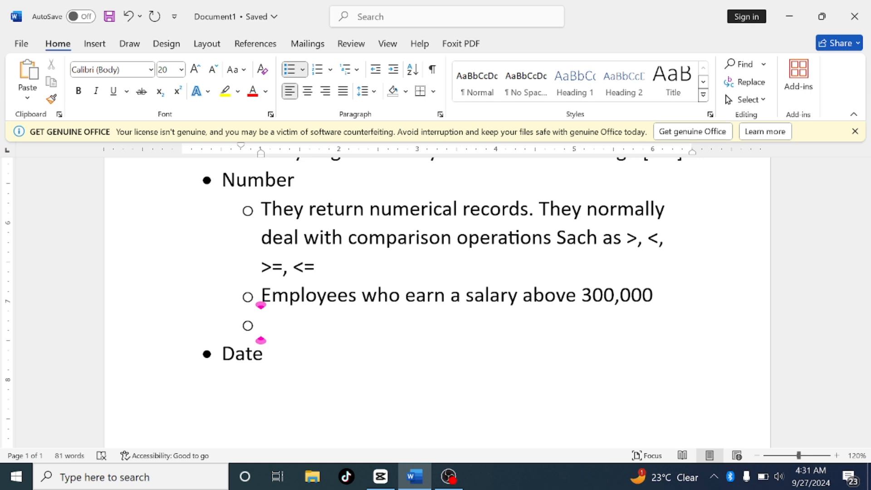
pyautogui.write('peopl')
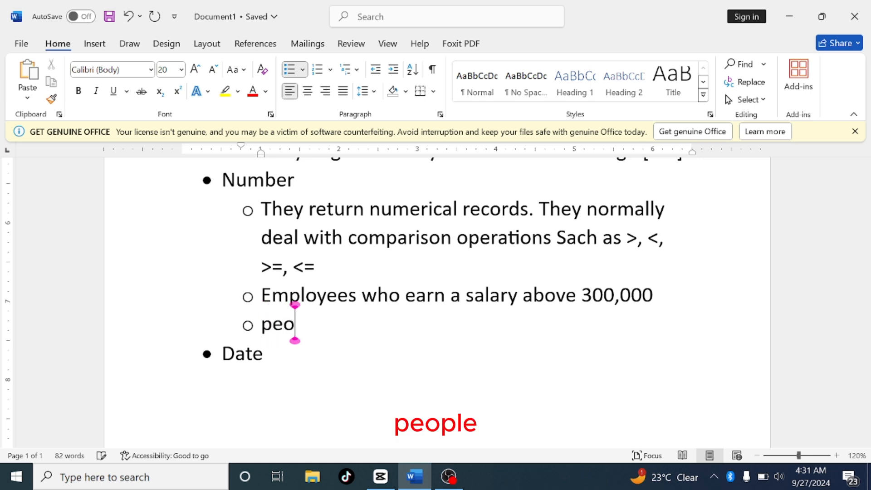
pyautogui.write('e with')
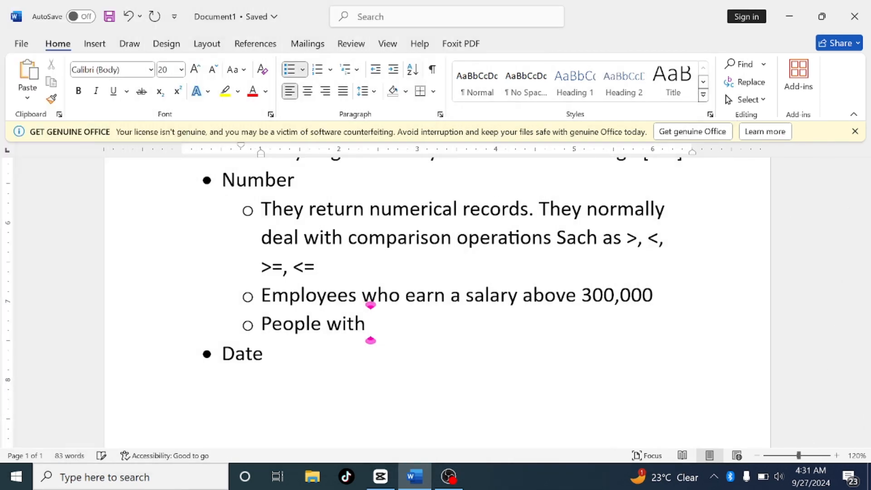
pyautogui.write('loans')
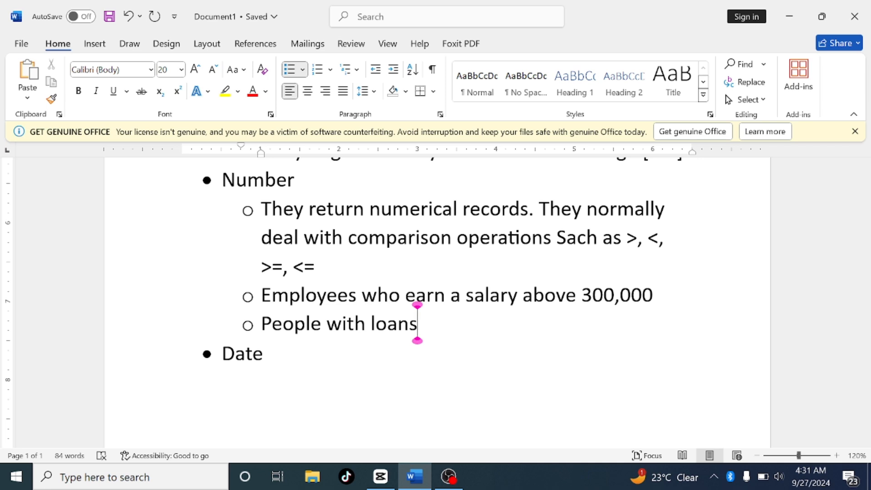
pyautogui.press('Return')
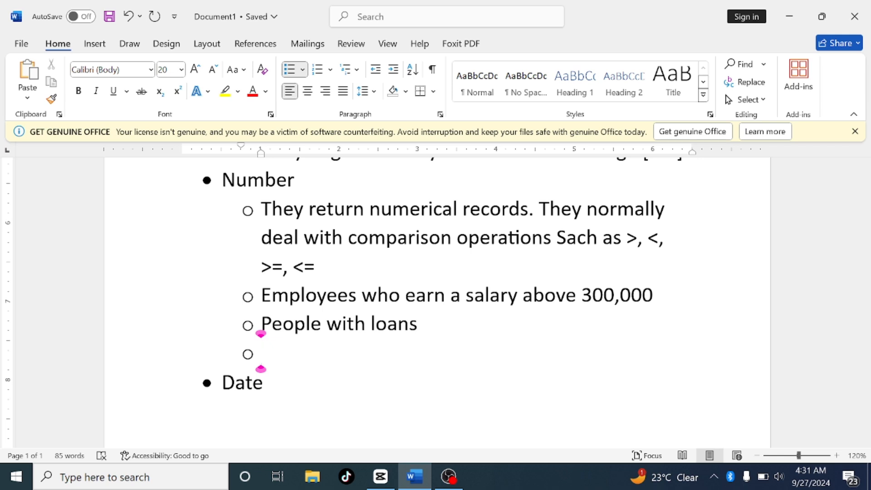
# Write Atleast 400 (>= 400) in the new sub-bullet under the loans example
pyautogui.write('atl')
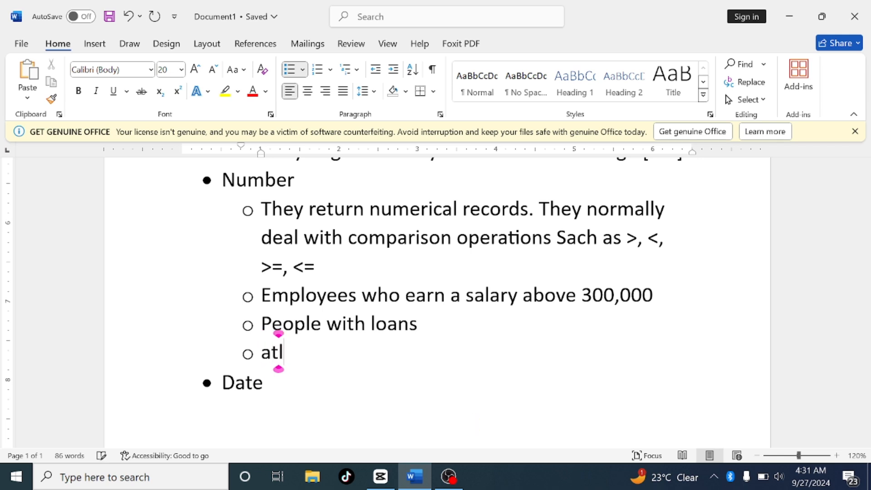
pyautogui.write('east')
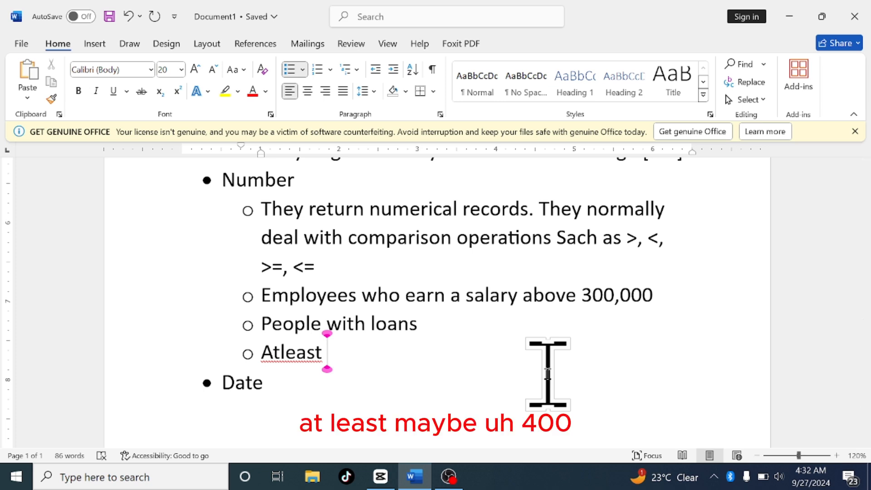
pyautogui.write('400')
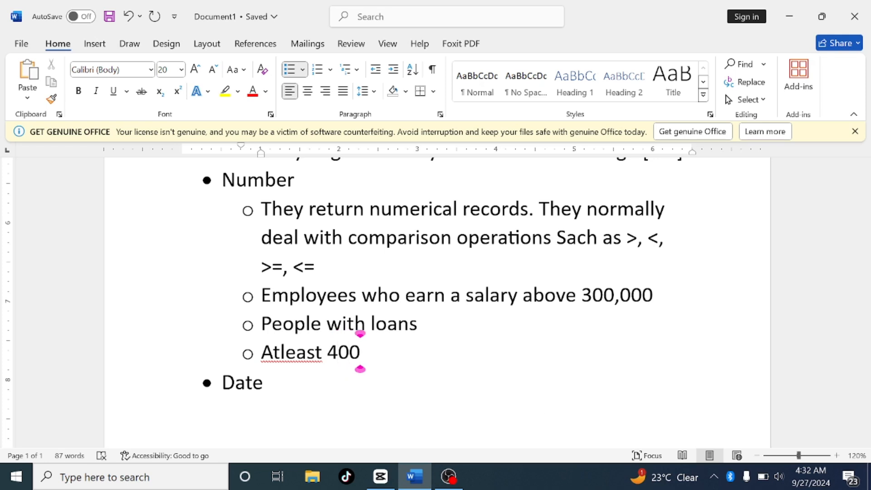
pyautogui.write(' (')
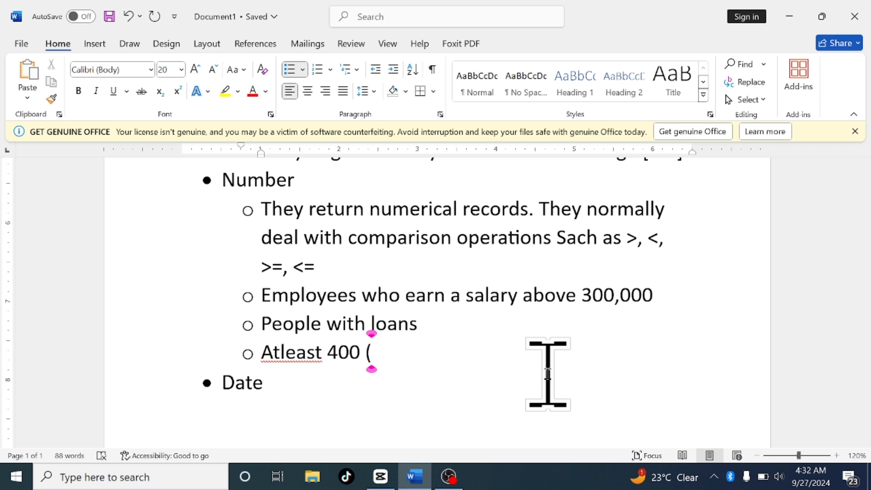
pyautogui.write('>=')
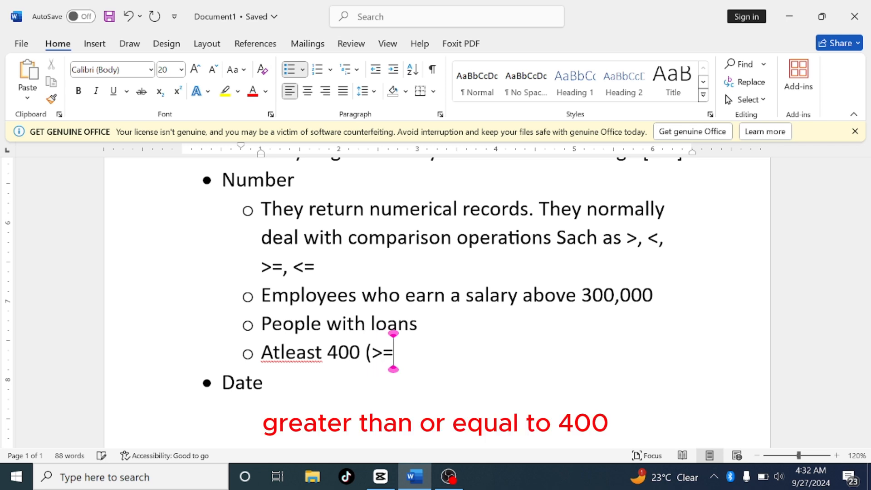
pyautogui.write(' 400)')
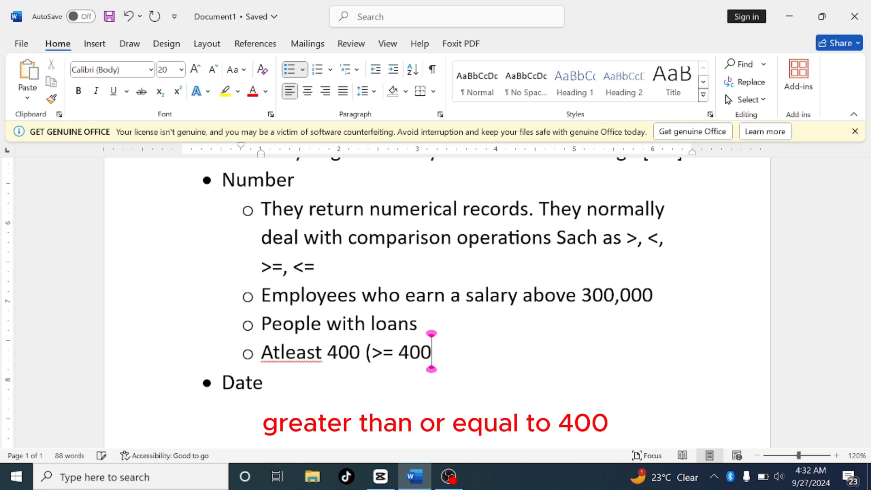
# Create an indented sub-bullet under Date reading Queries that return date values
pyautogui.click(547, 374)
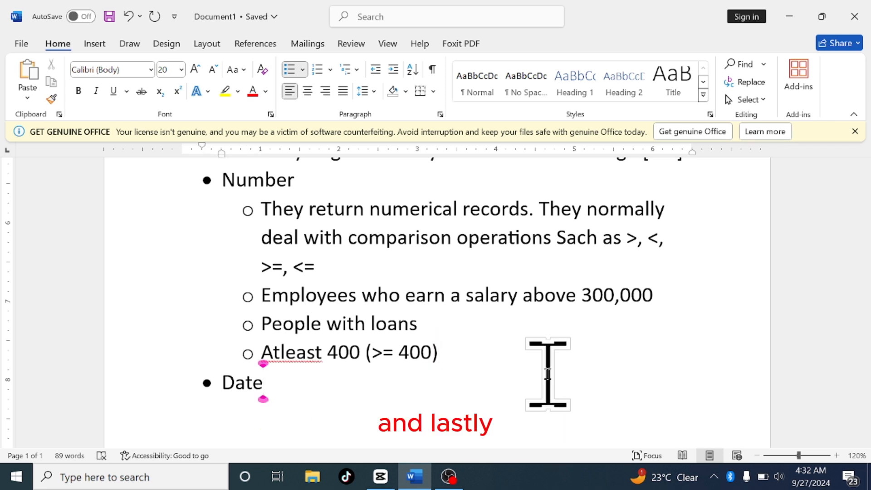
pyautogui.press('Return')
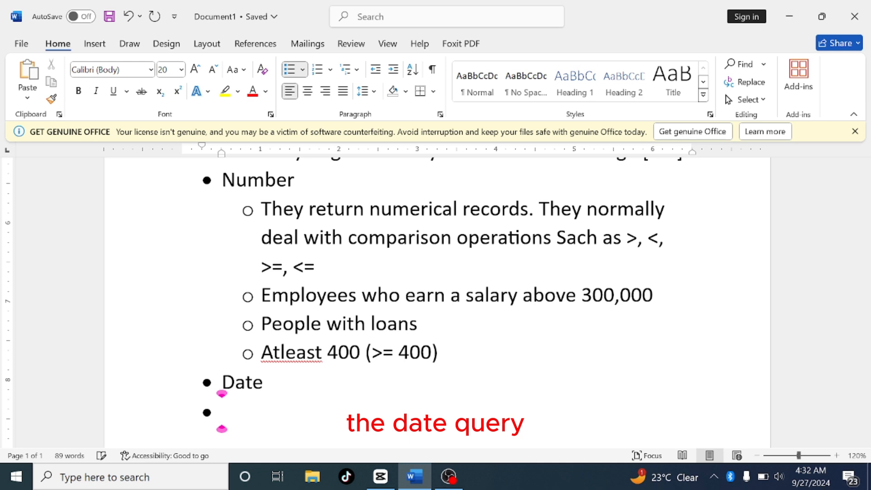
pyautogui.press('Tab')
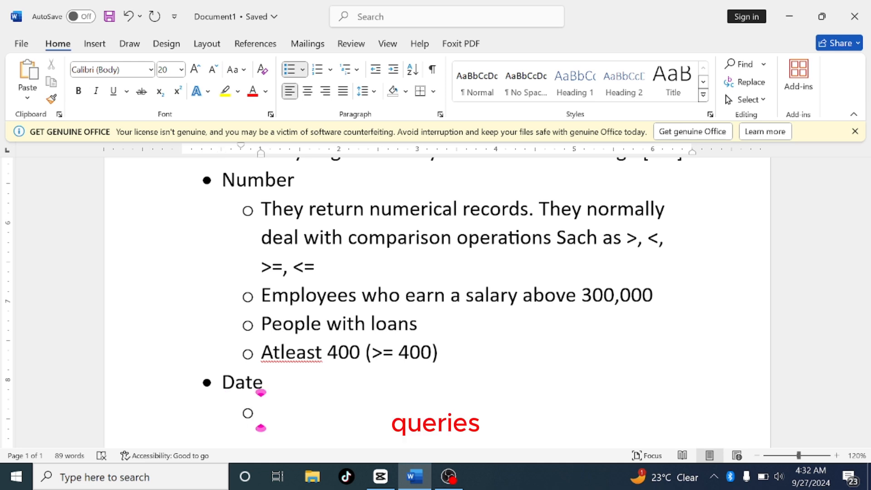
pyautogui.write('querri')
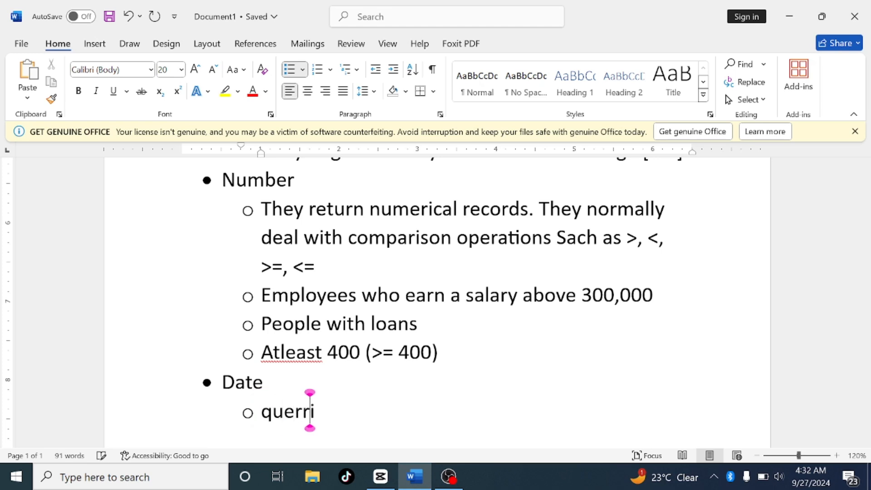
pyautogui.press('BackSpace')
pyautogui.press('BackSpace')
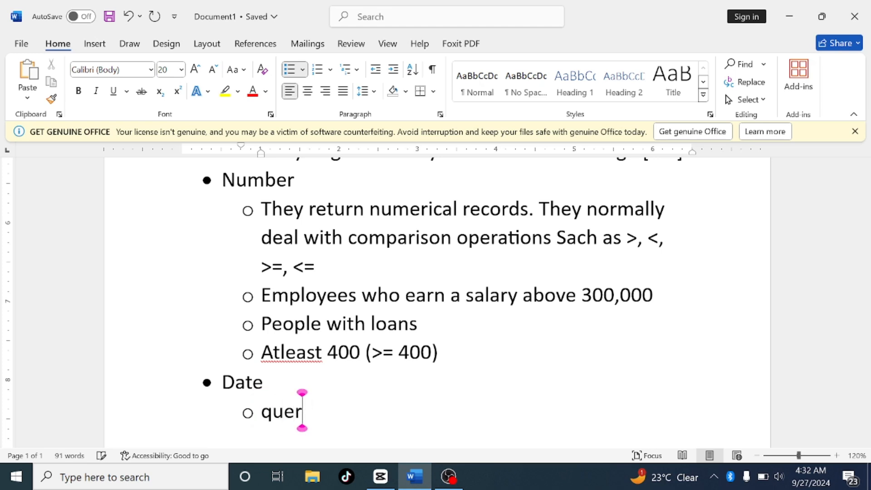
pyautogui.write('ies th')
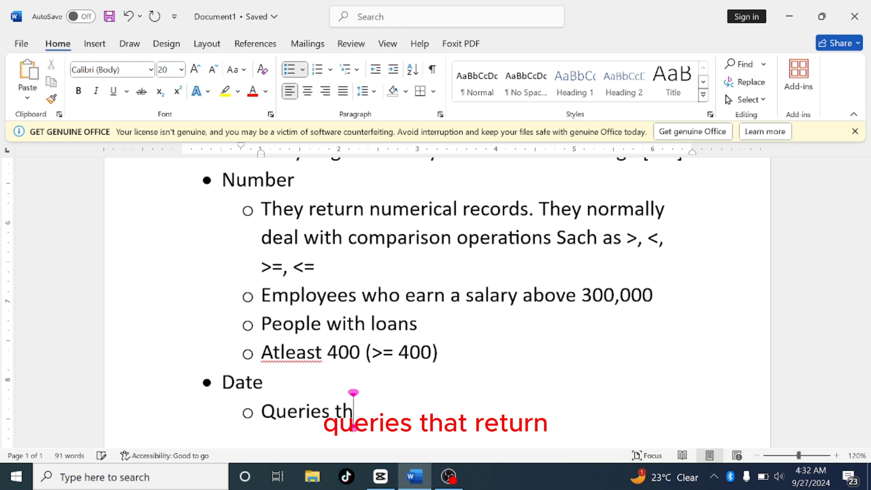
pyautogui.write('at re')
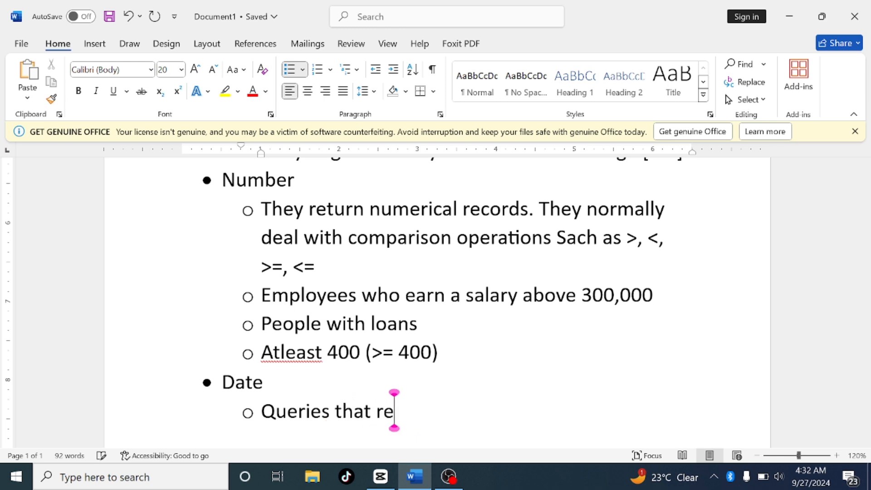
pyautogui.write('turn date')
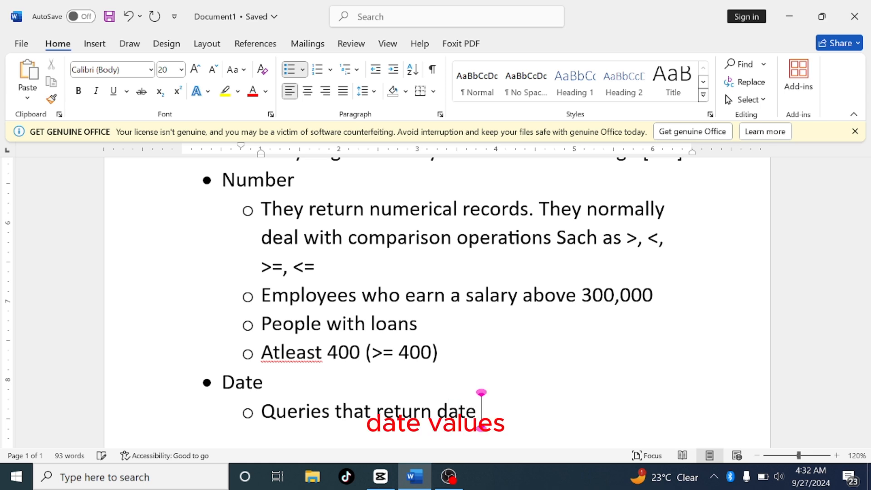
pyautogui.write(' values')
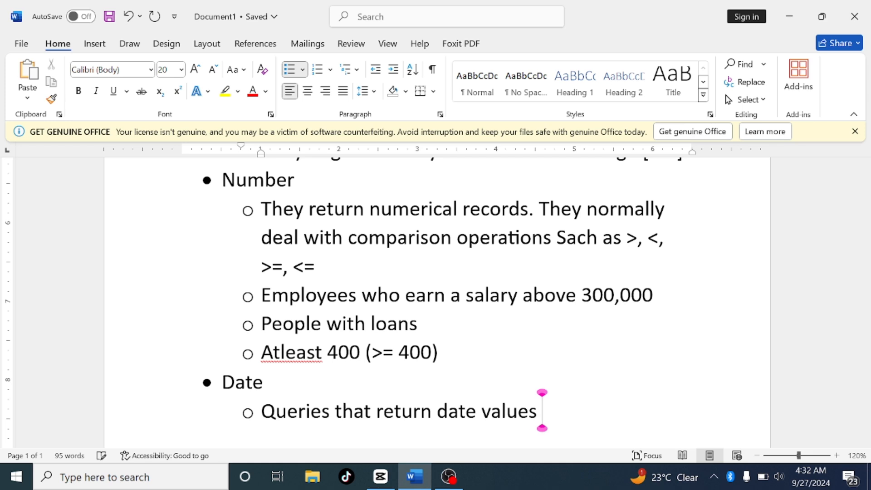
pyautogui.write(' eg')
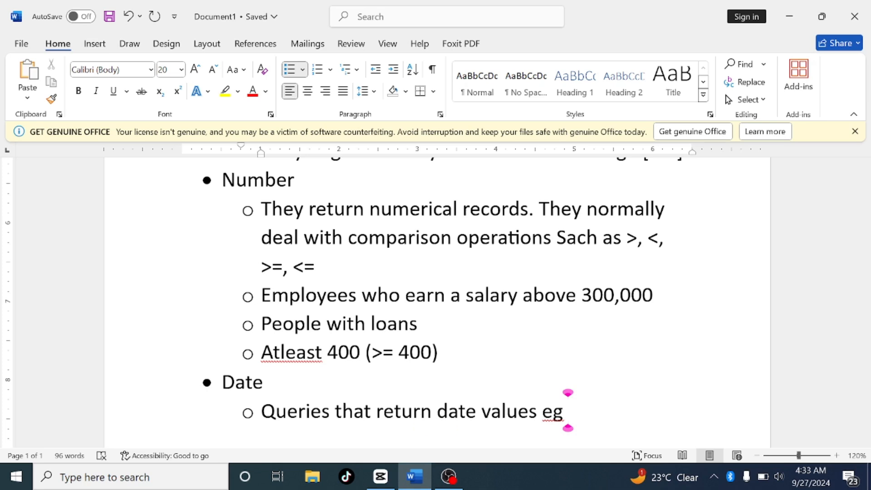
# Append "eg age difference" to the Date sub-bullet and start a new sub-bullet below it
pyautogui.write('ag')
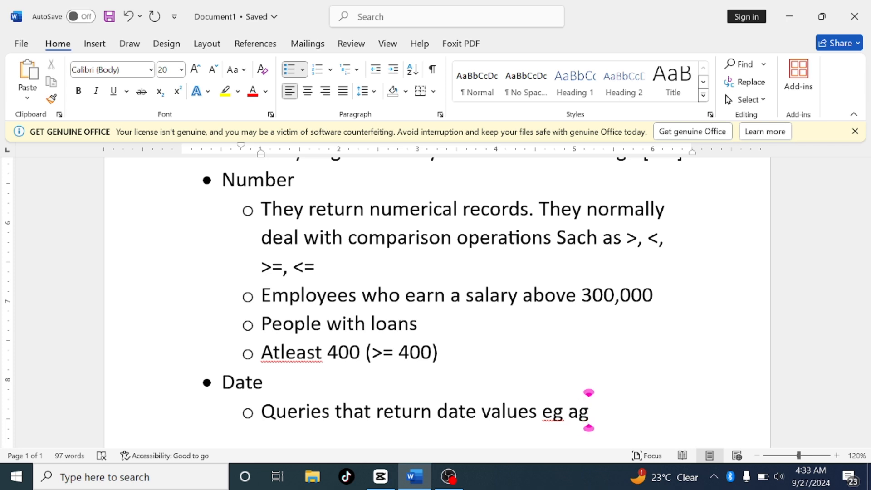
pyautogui.write('e')
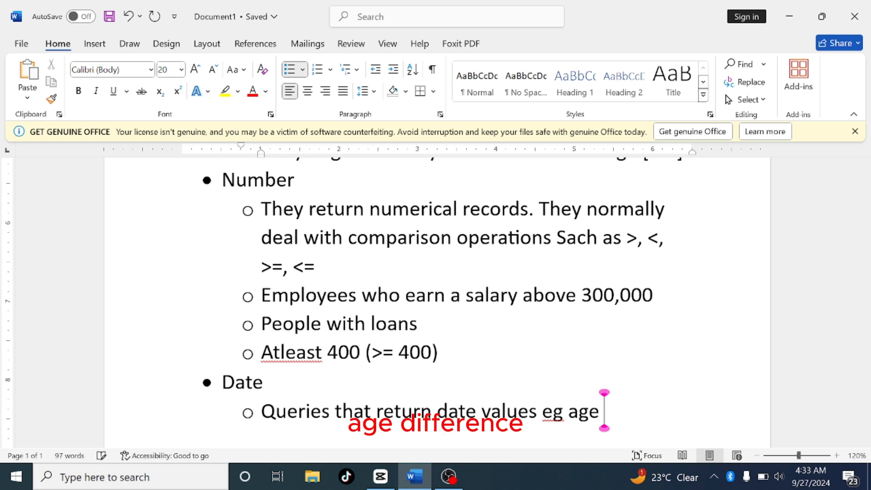
pyautogui.write('di')
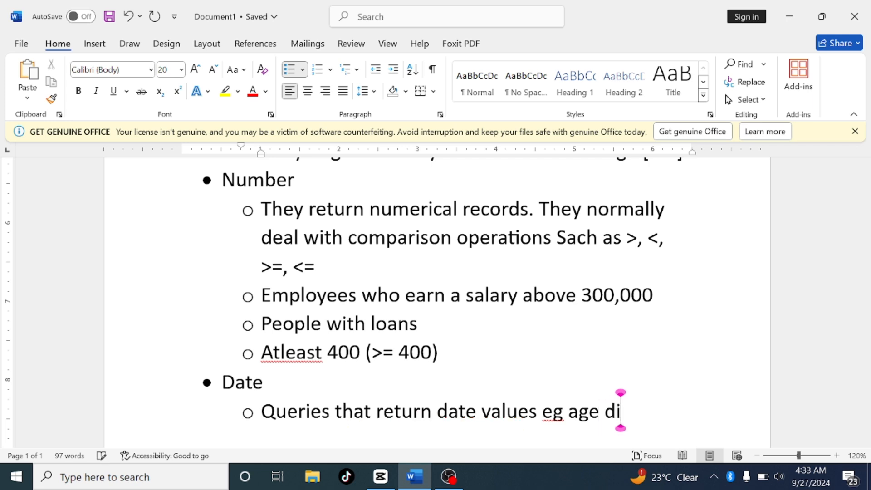
pyautogui.write('fference')
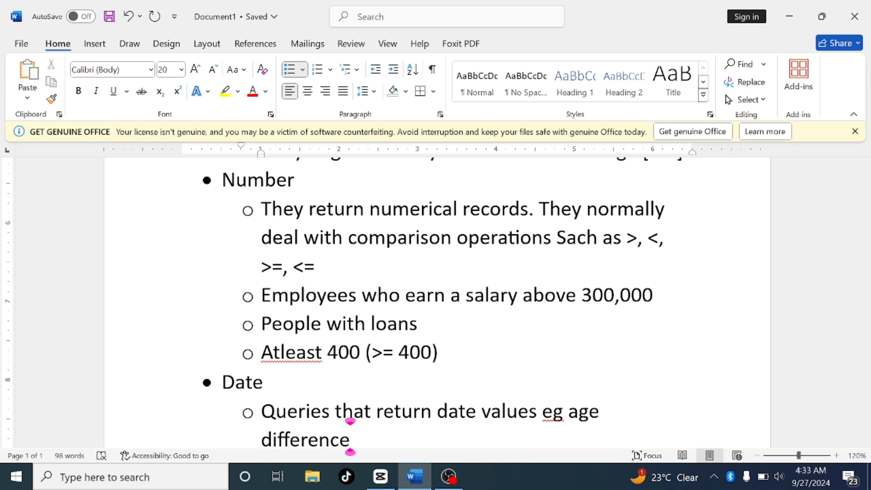
pyautogui.press('Return')
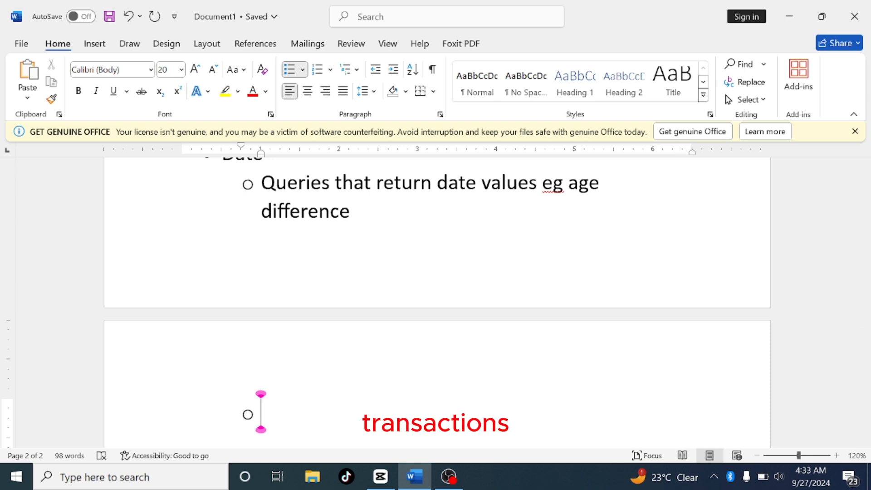
# Write "Transaction that took place in between certain dates" in the new sub-bullet under Date
pyautogui.write('transa')
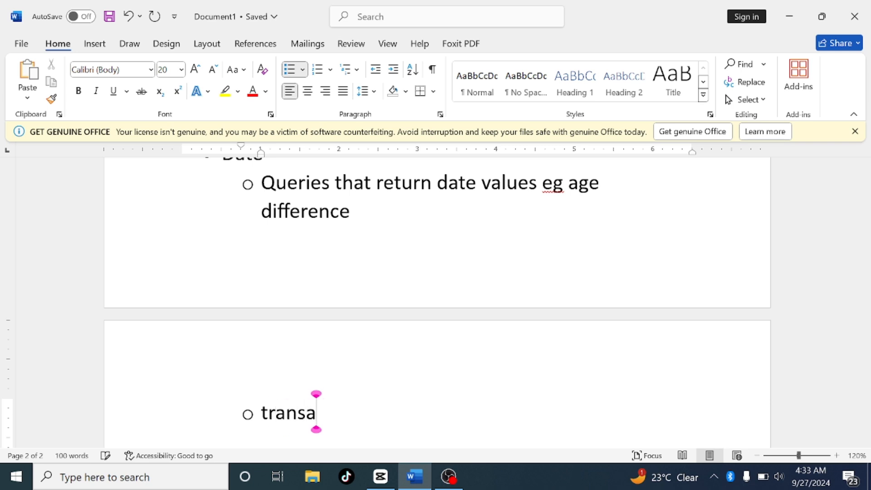
pyautogui.write('ction ')
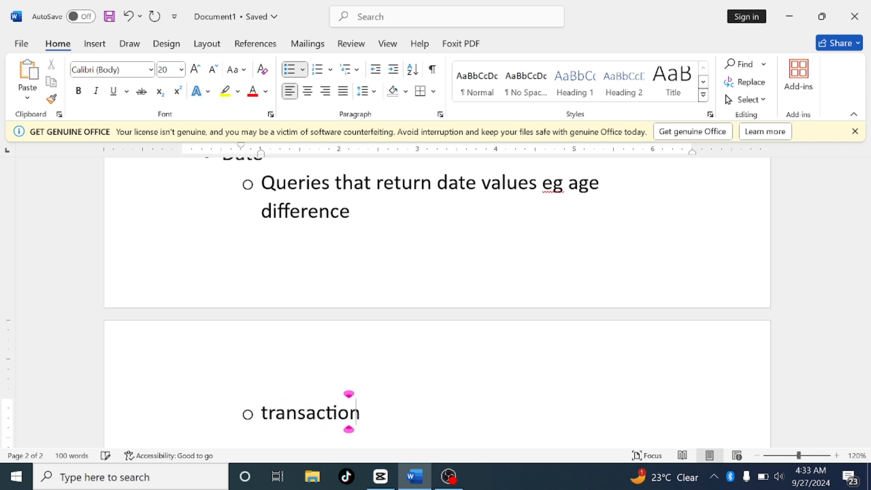
pyautogui.write('tha')
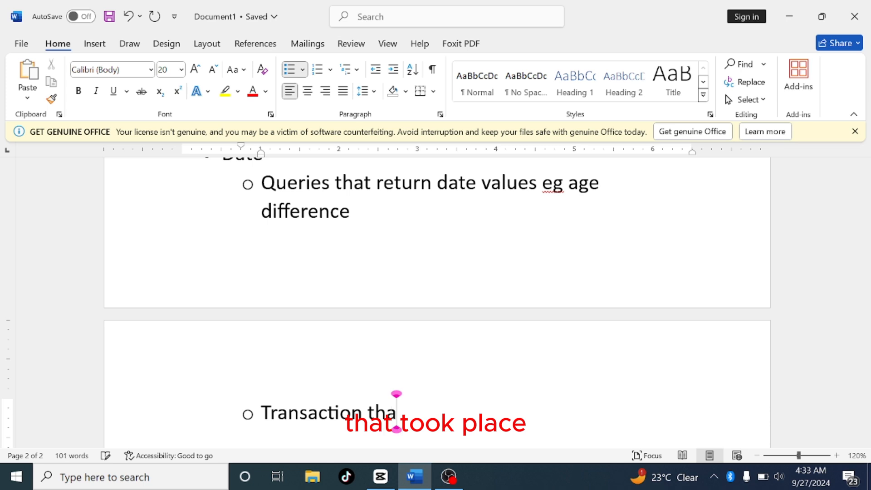
pyautogui.write('t took')
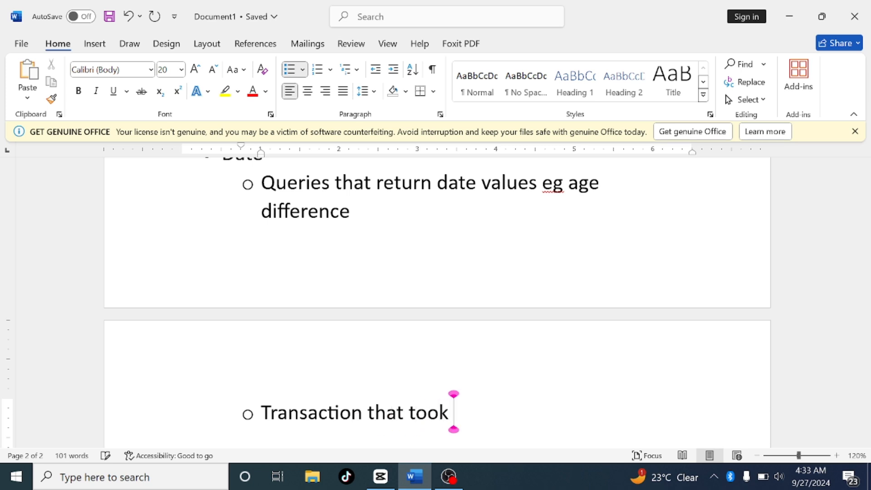
pyautogui.write(' place')
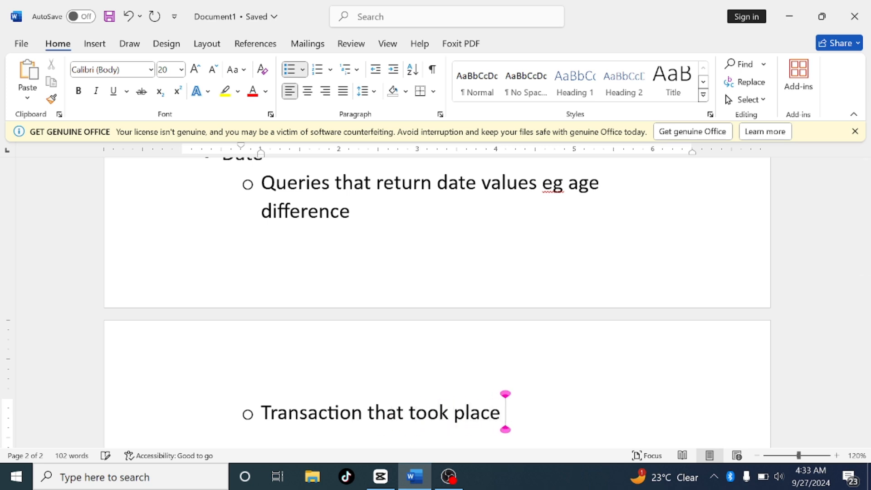
pyautogui.write(' in b')
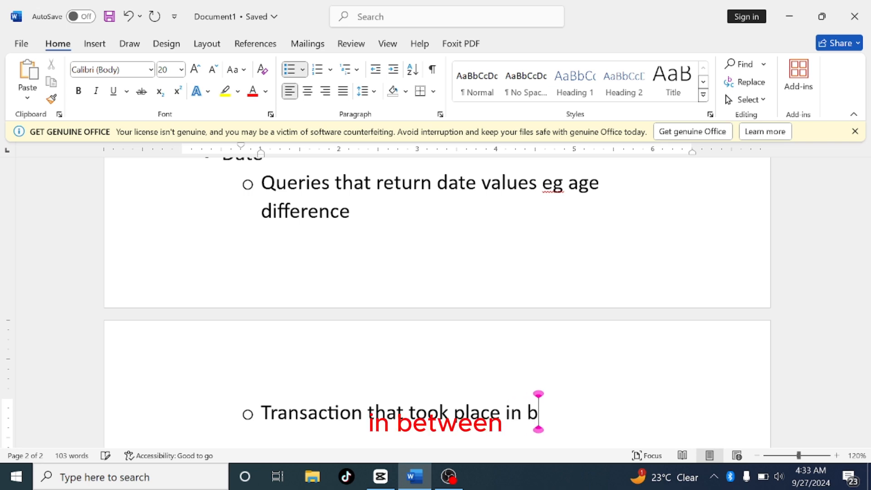
pyautogui.write('etween')
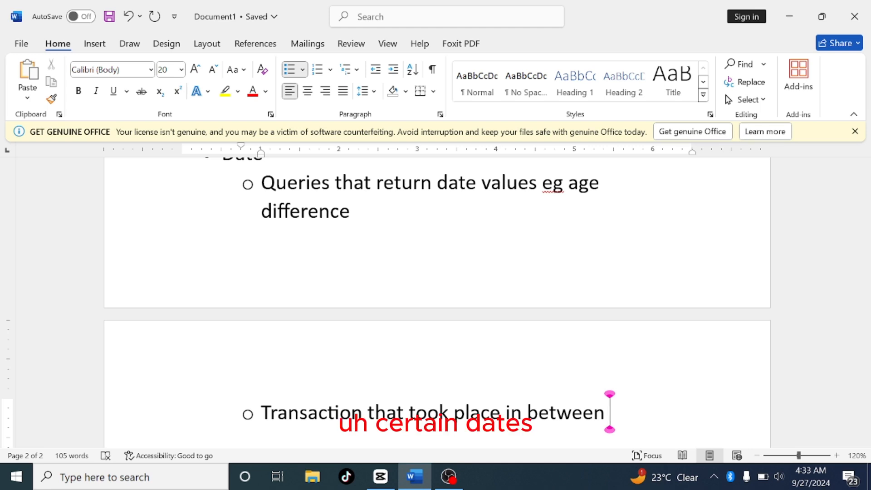
pyautogui.write(' certain')
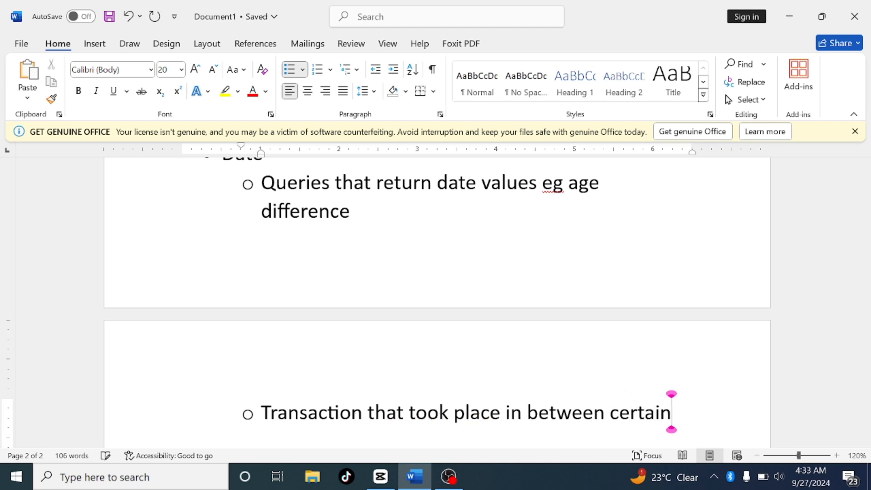
pyautogui.write(' dates')
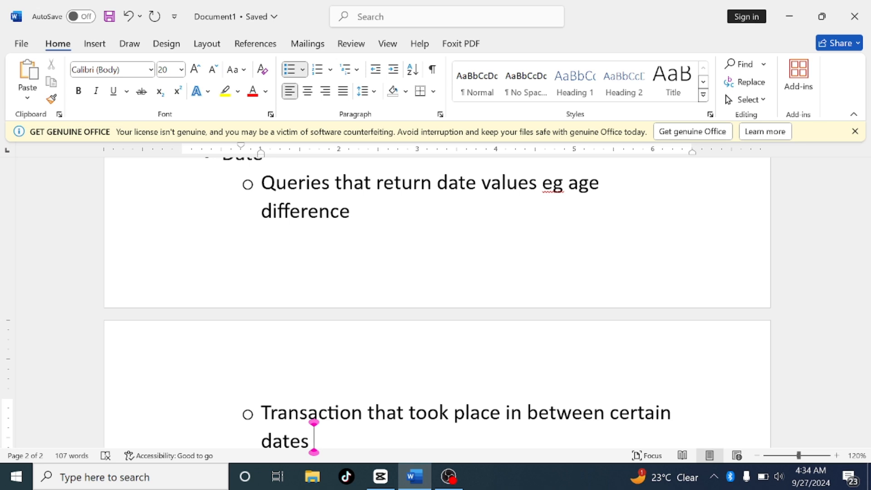
# Continue that sub-bullet with "eg you can create a query to return those people"
pyautogui.write('eg y')
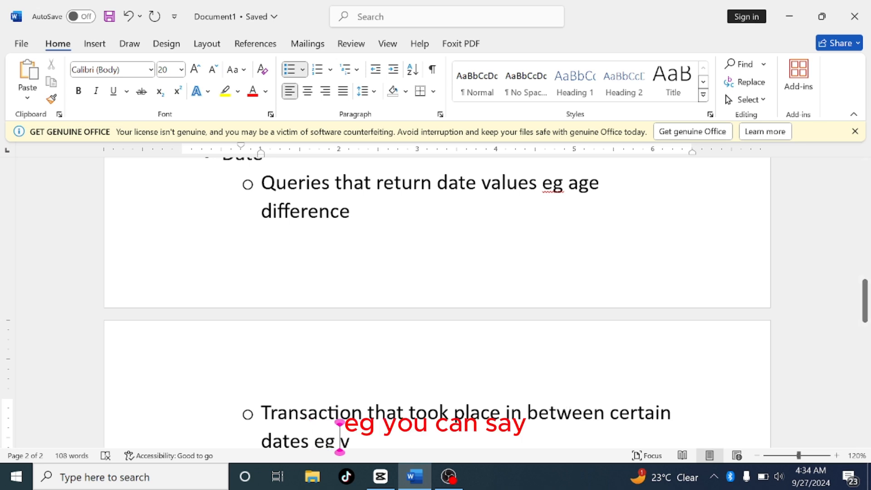
pyautogui.write('ou can')
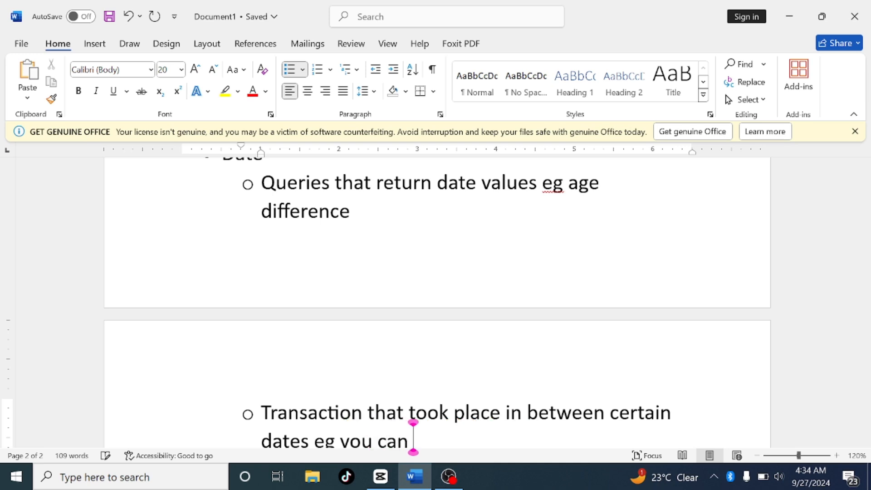
pyautogui.write(' crea')
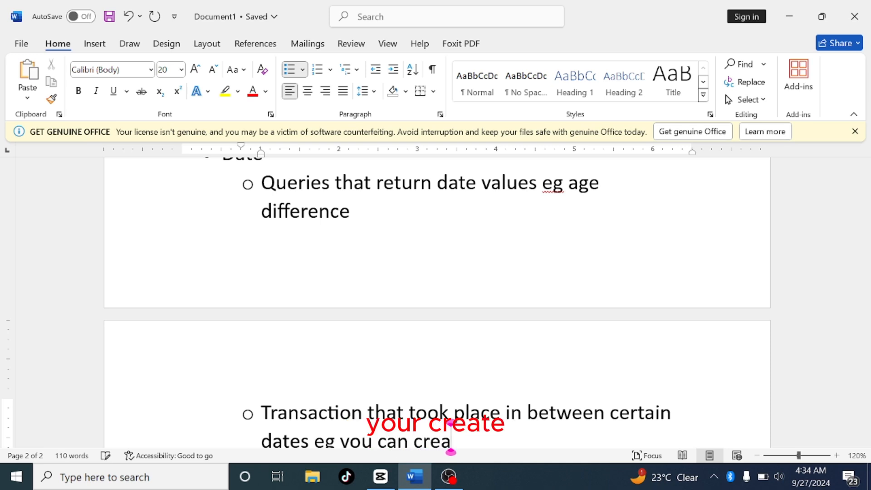
pyautogui.write('te a ')
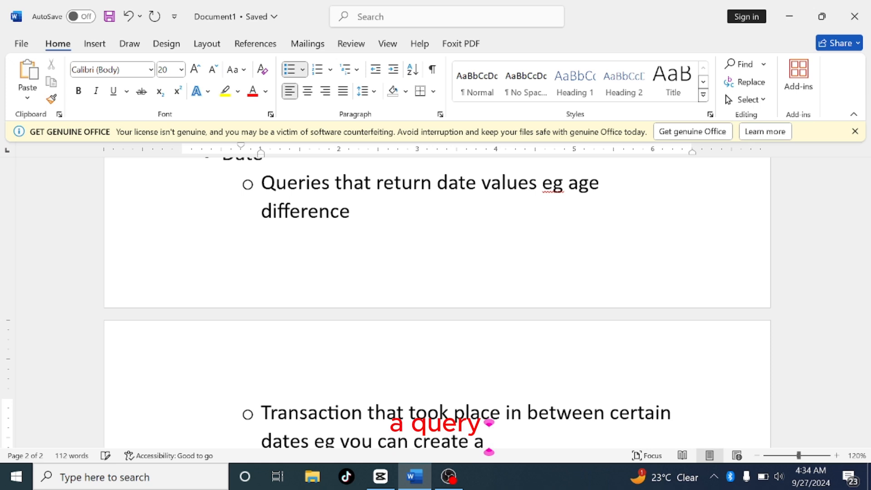
pyautogui.write('qur')
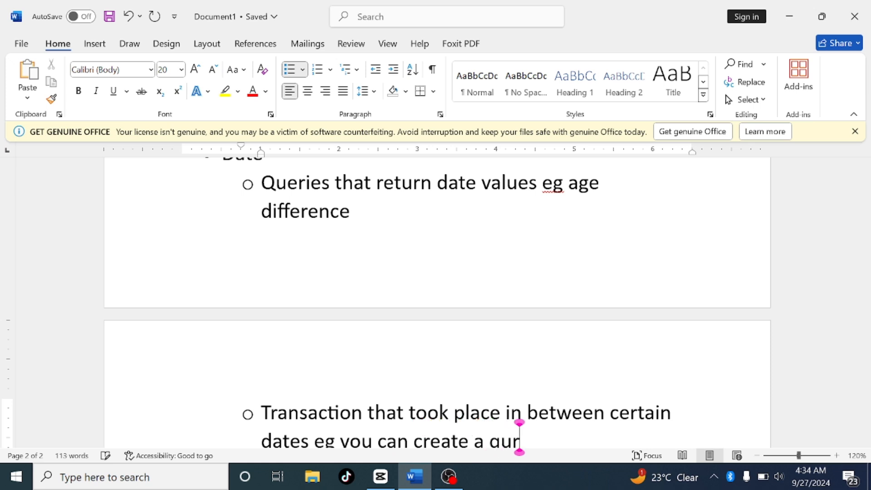
pyautogui.press('BackSpace')
pyautogui.write('ery to ')
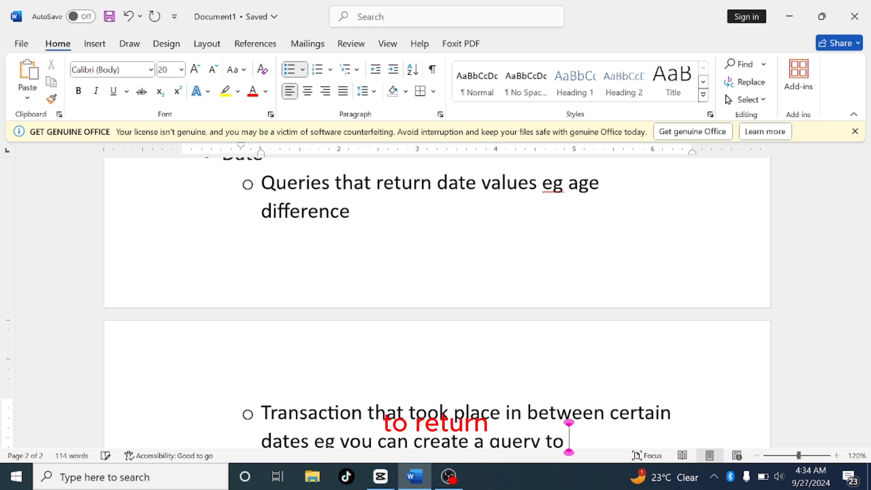
pyautogui.write('return')
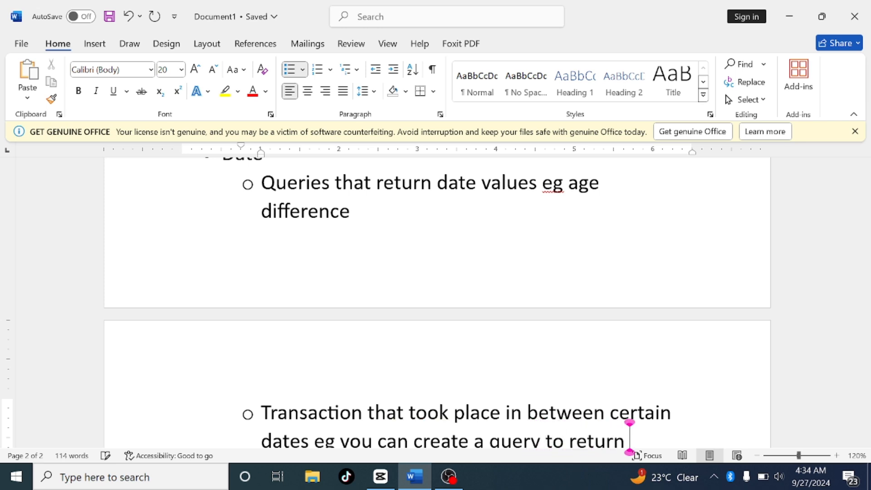
pyautogui.write(' those')
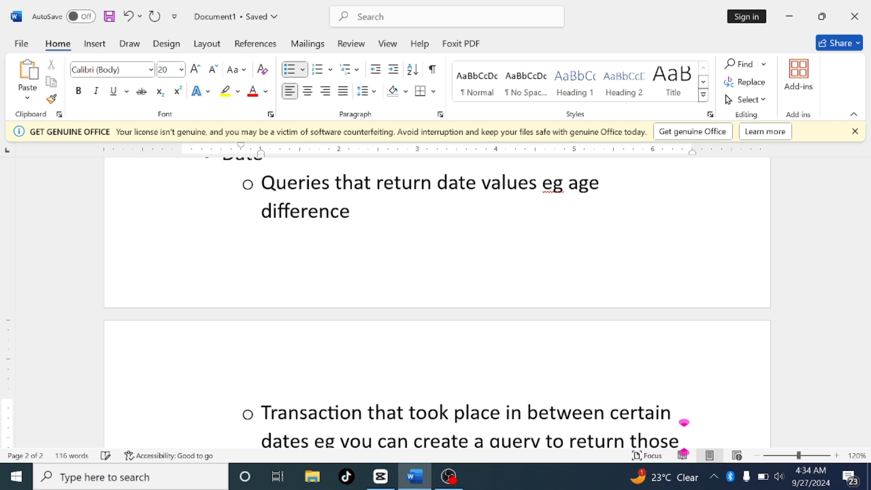
pyautogui.write(' people')
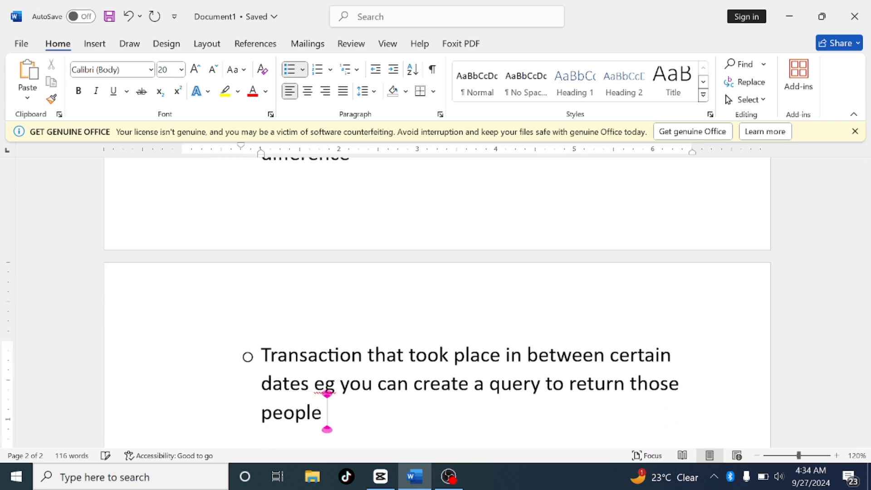
pyautogui.write(' who too')
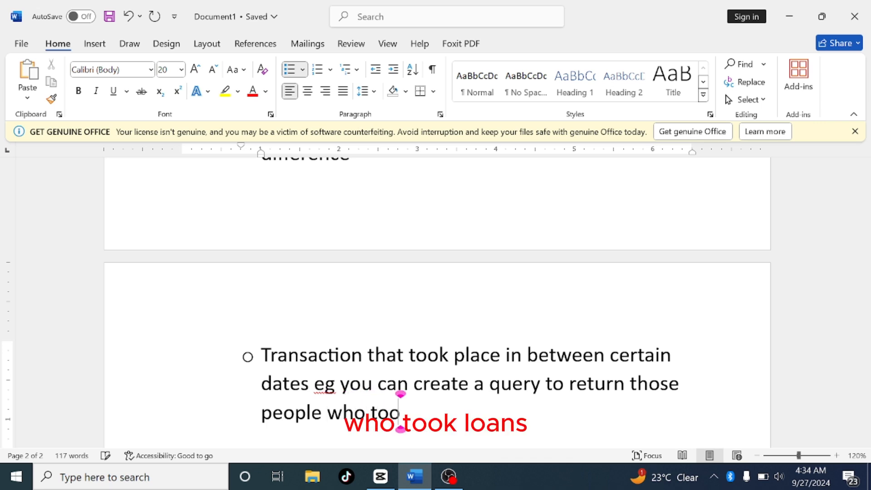
pyautogui.write('k loans')
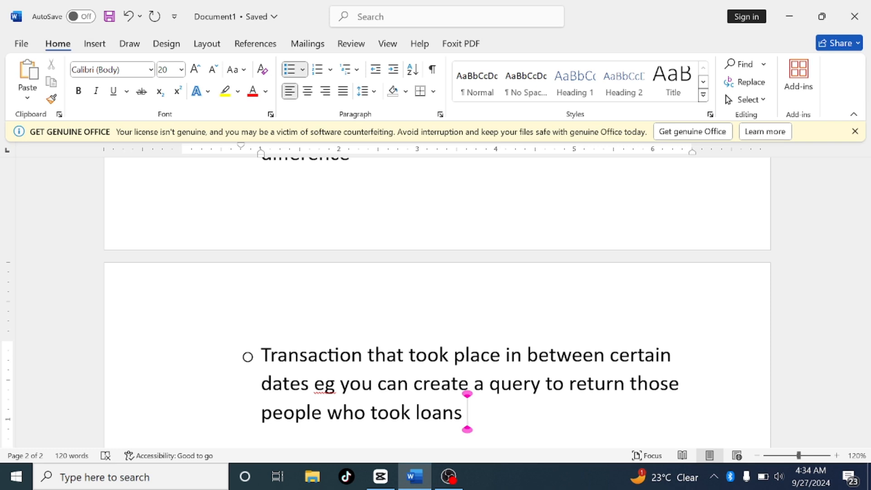
# Finish the sentence with "who took loans between may and august of 2023."
pyautogui.write('bet')
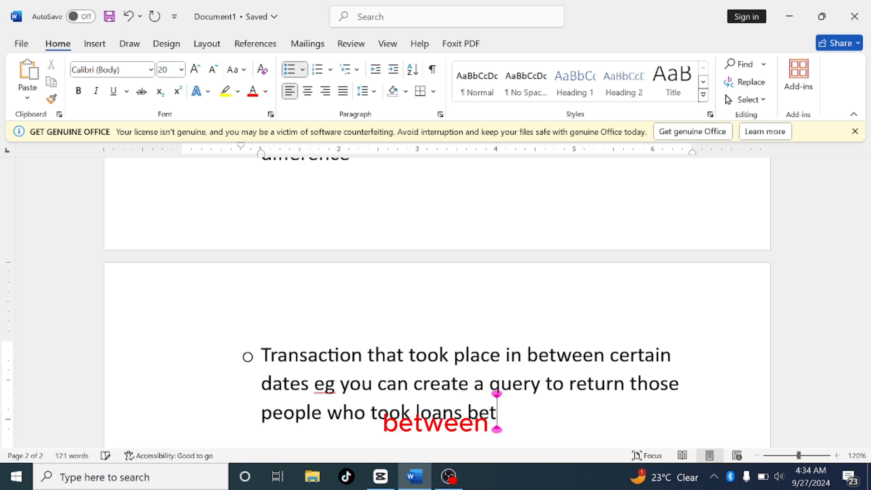
pyautogui.write('ween m')
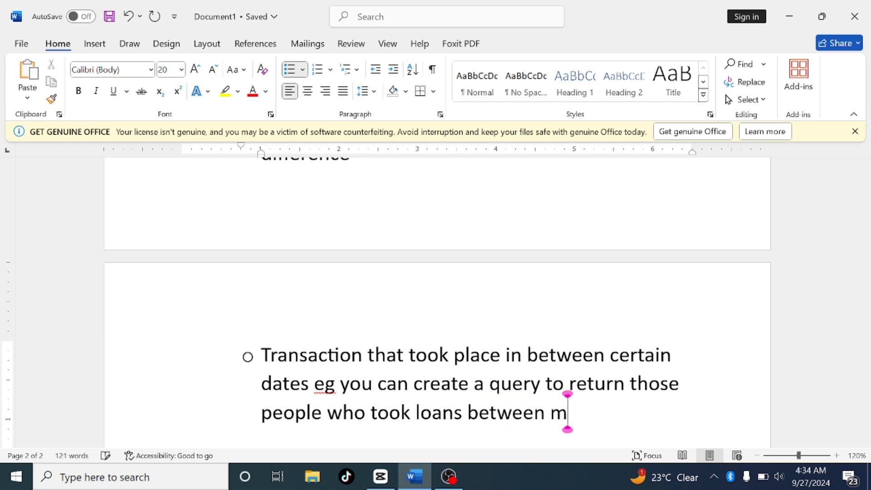
pyautogui.write('ay an')
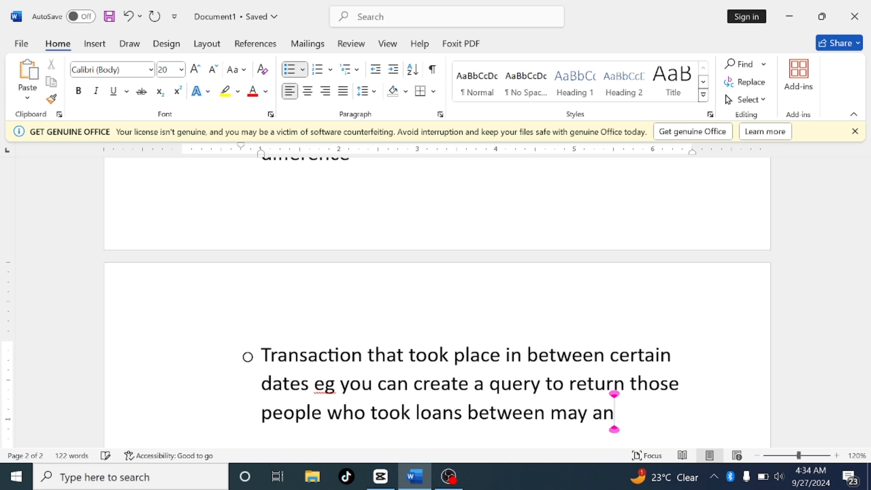
pyautogui.write('d aug')
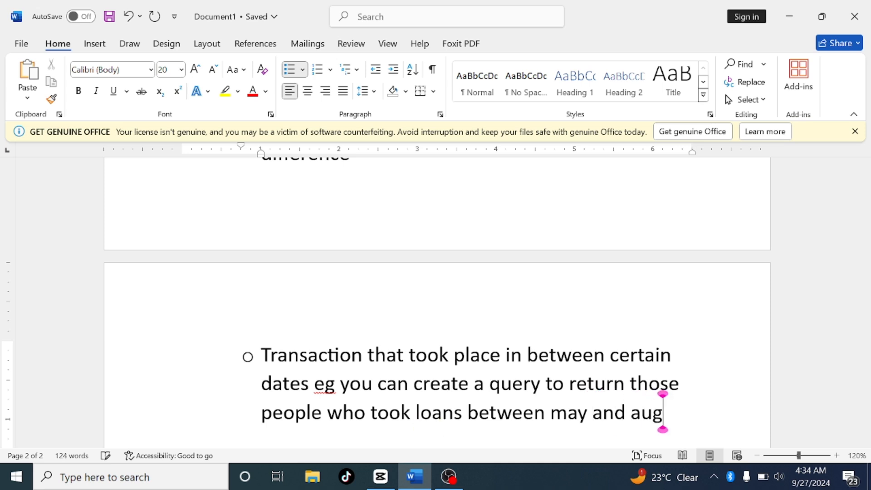
pyautogui.write('ust of 202')
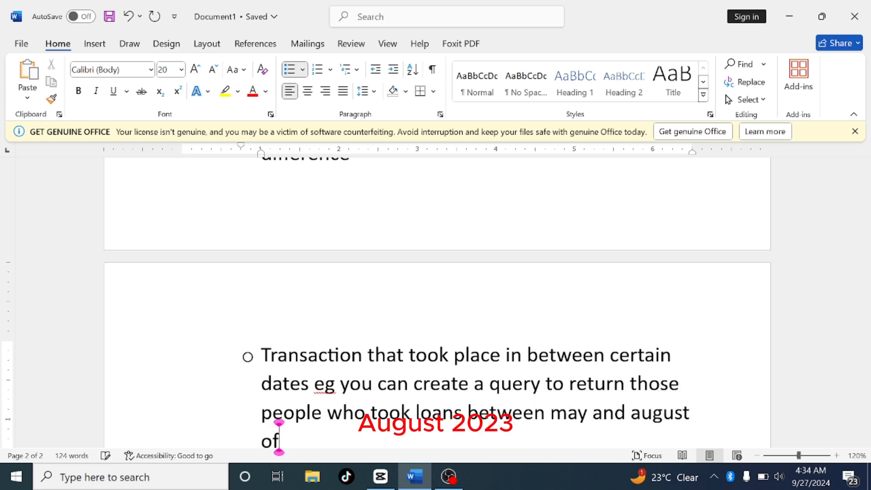
pyautogui.write('3')
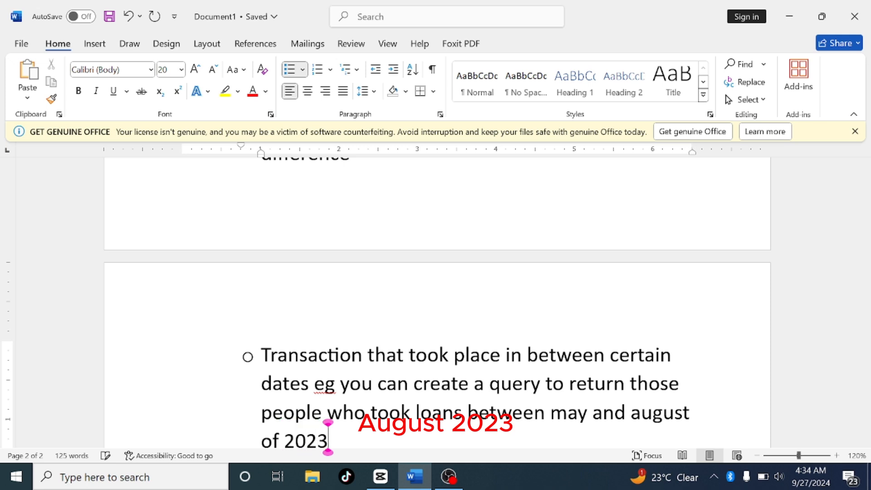
pyautogui.write('.')
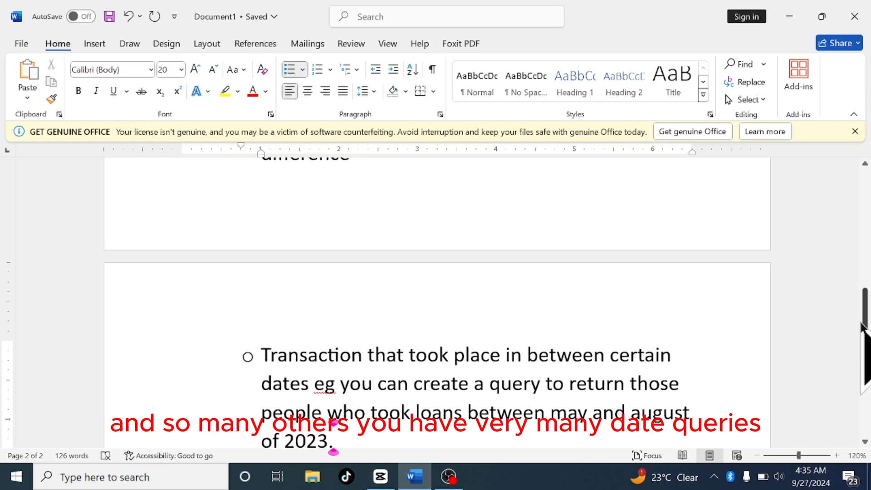
# Start a new sub-bullet under Text after the line about characters in the range [a-e]
pyautogui.moveTo(866, 323); pyautogui.dragTo(864, 249)
pyautogui.click(697, 359)
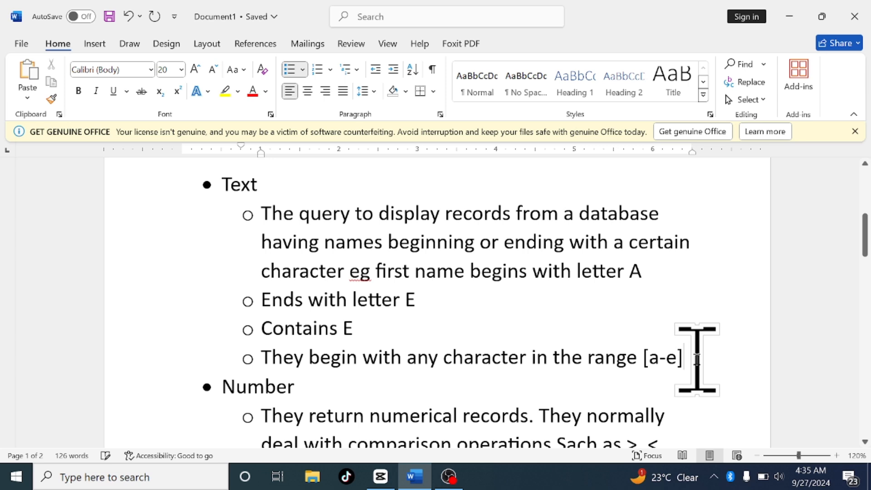
pyautogui.press('Return')
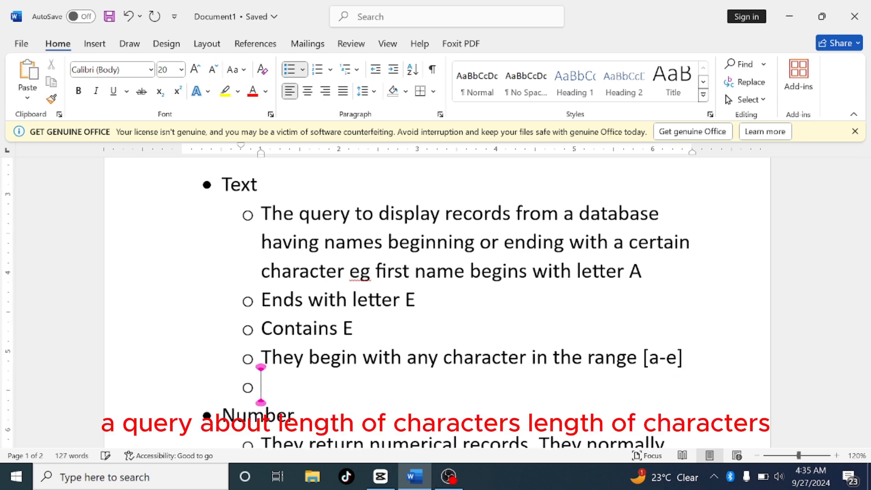
# Write "Length of characters" in the new sub-bullet under Text
pyautogui.write('le')
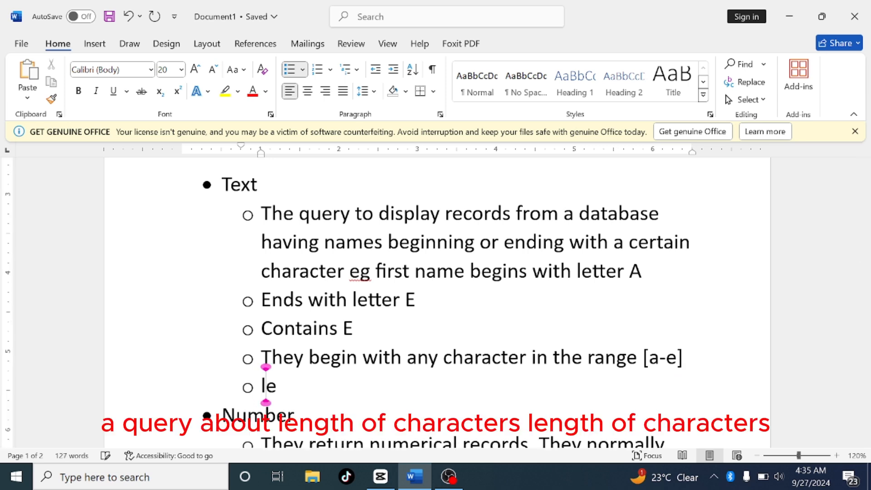
pyautogui.write('ngt')
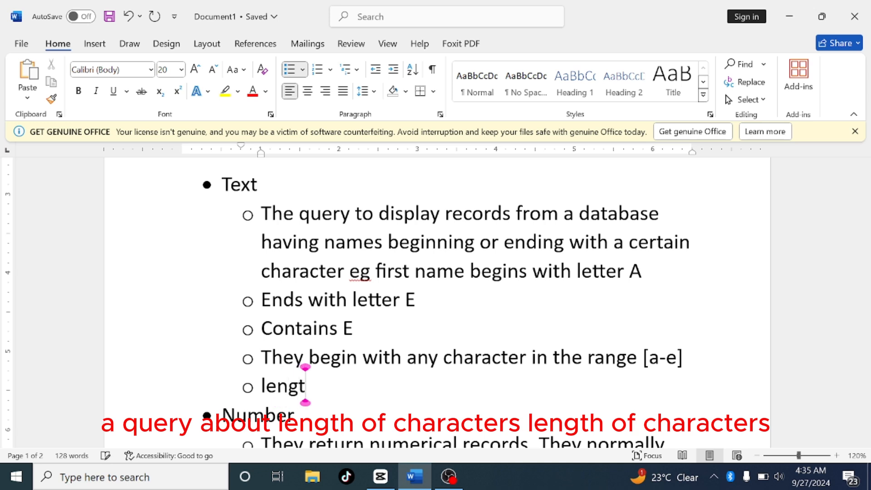
pyautogui.write('h of ch')
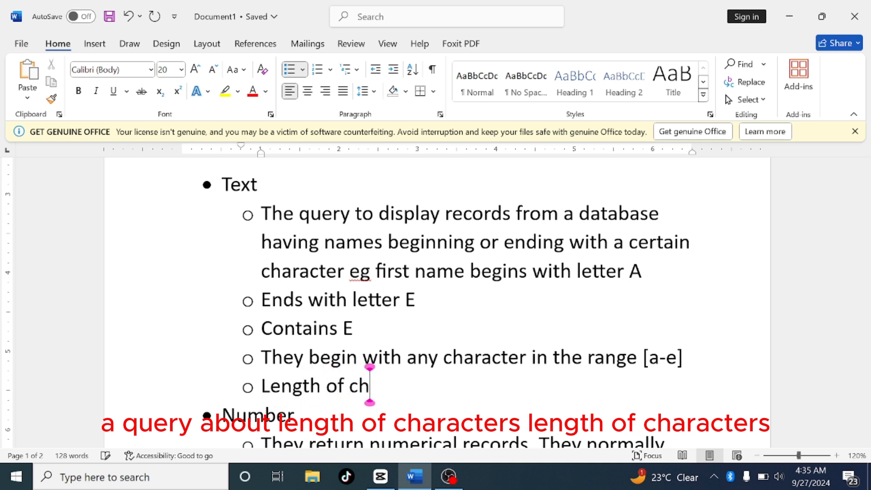
pyautogui.write('aracters')
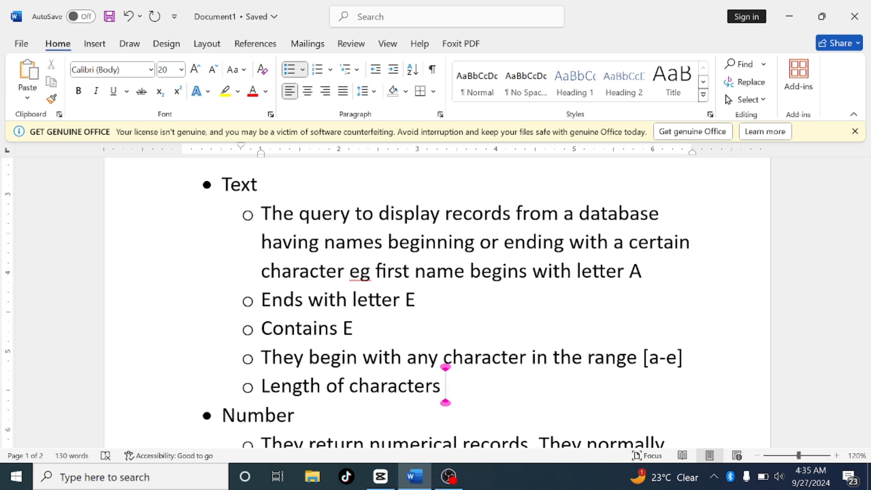
# Continue that sub-bullet with "eg at least 7 characters"
pyautogui.write('eg')
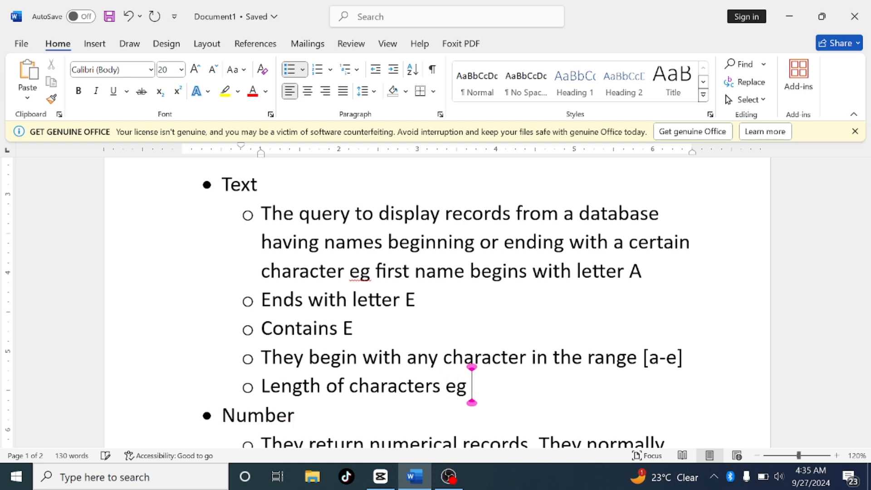
pyautogui.write(' at le')
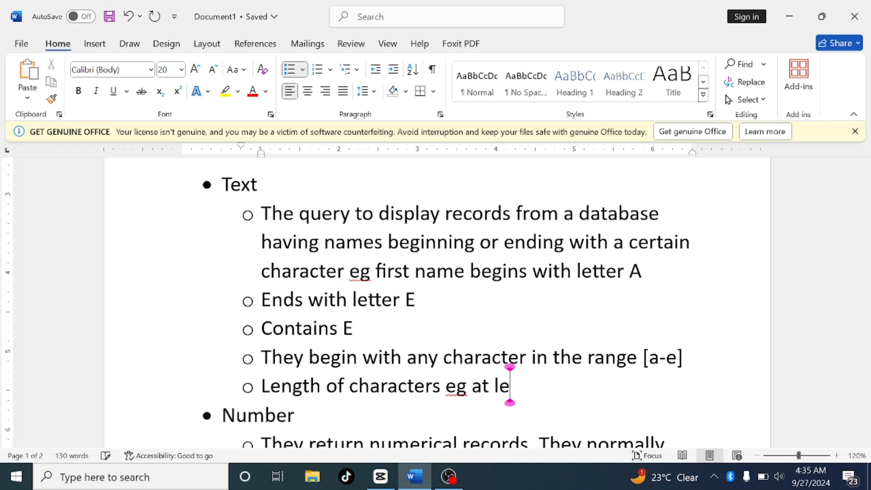
pyautogui.write('ast 7')
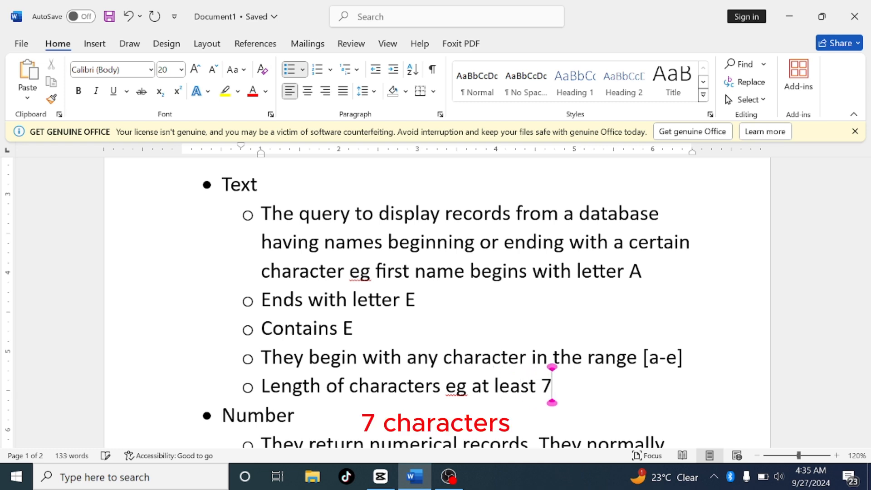
pyautogui.write(' charact')
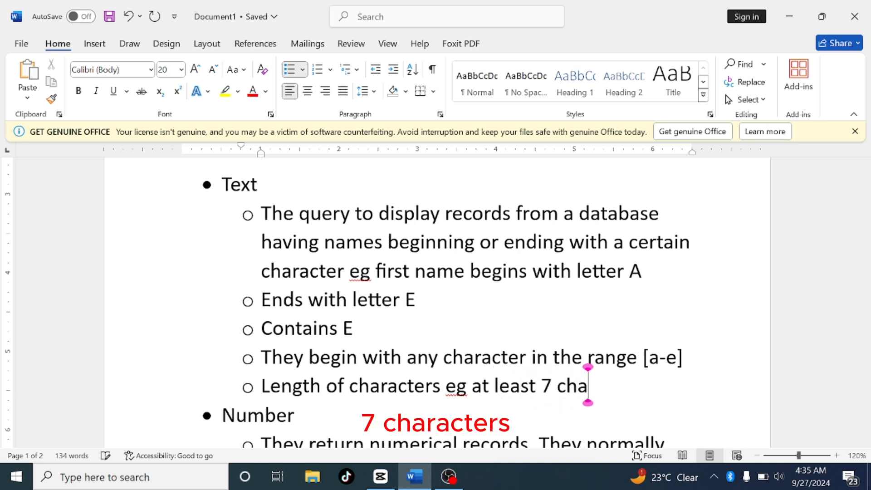
pyautogui.write('ers')
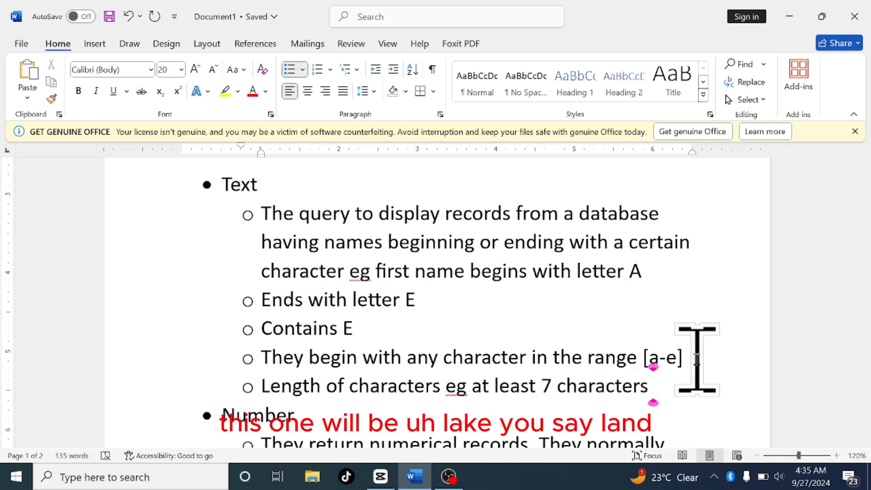
pyautogui.write(' (len')
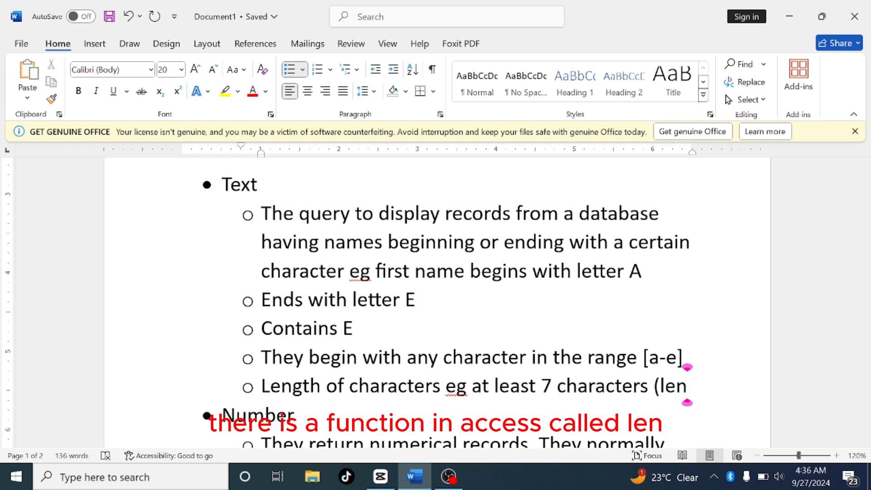
pyautogui.write('(')
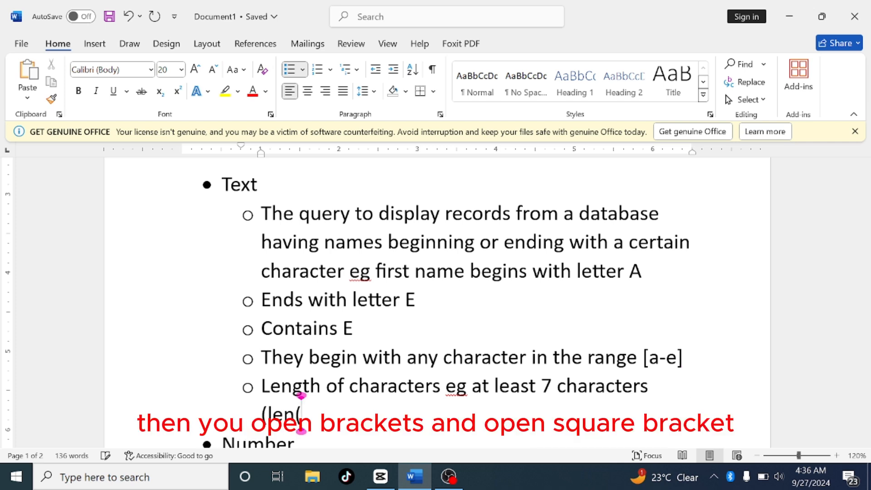
pyautogui.write('[')
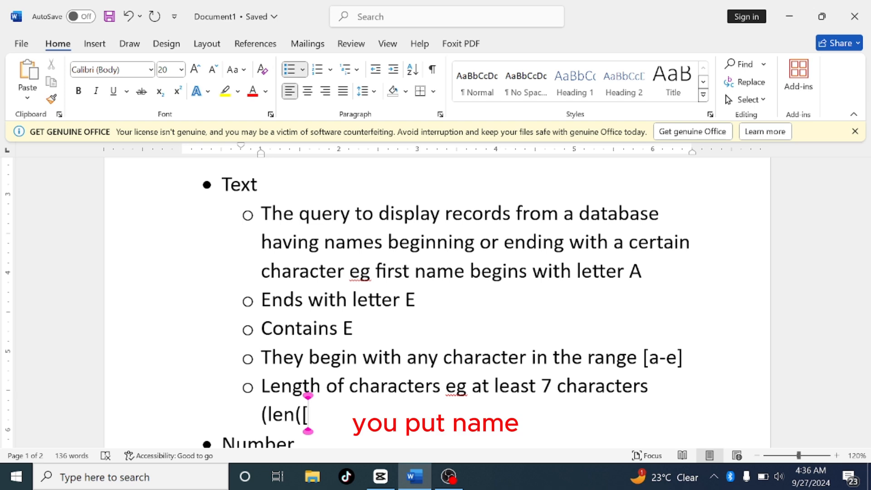
pyautogui.write('name')
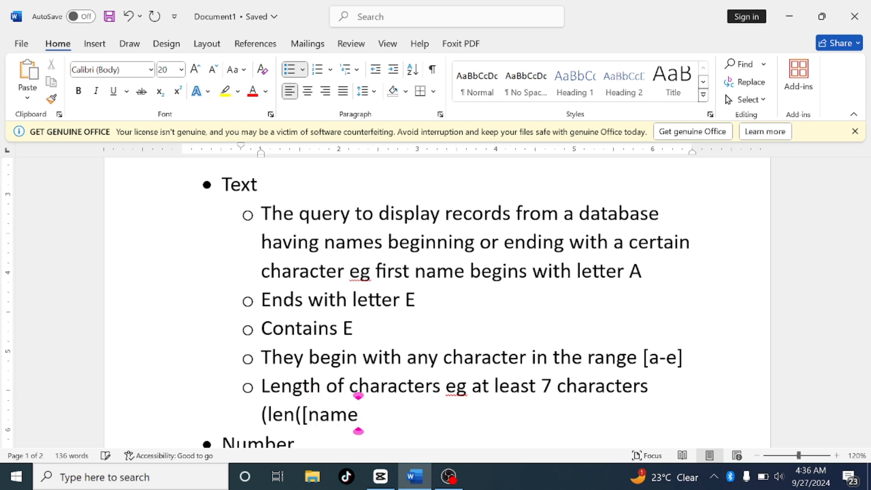
pyautogui.write(']')
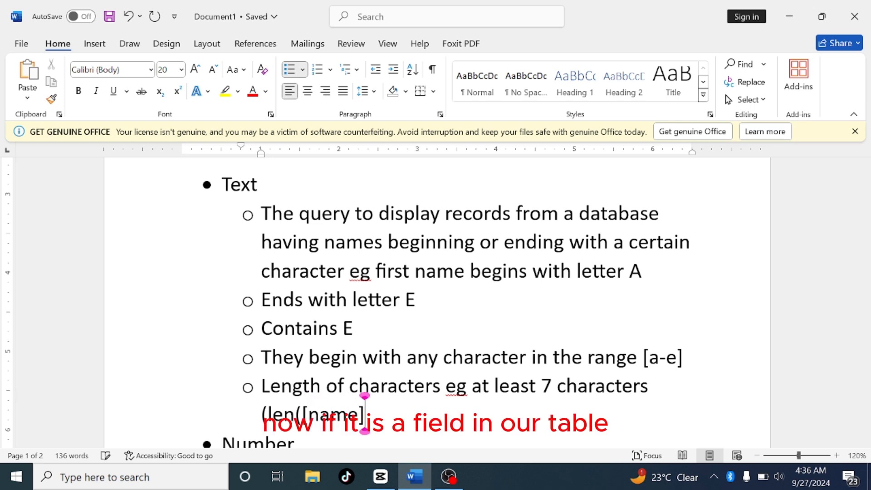
pyautogui.write(')')
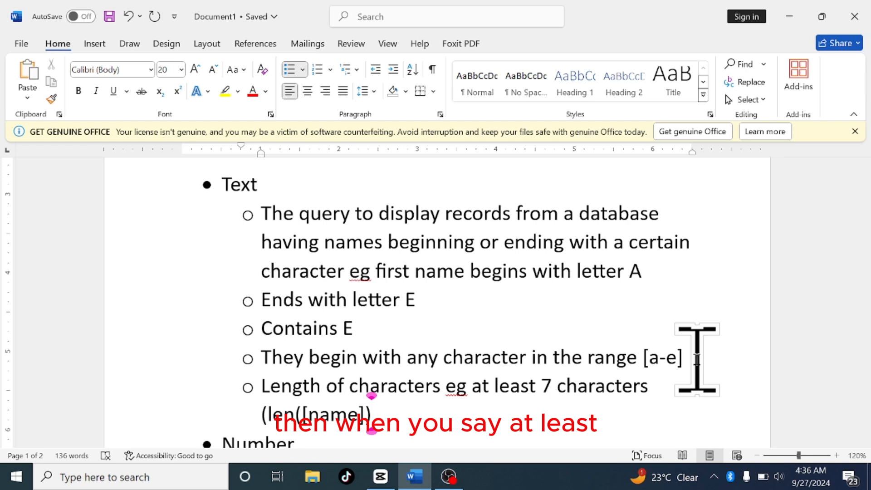
pyautogui.write('>')
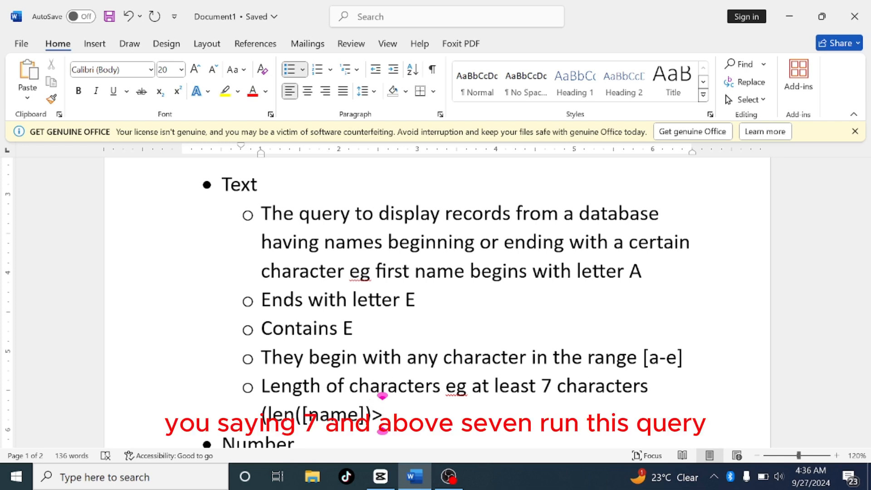
pyautogui.write('=')
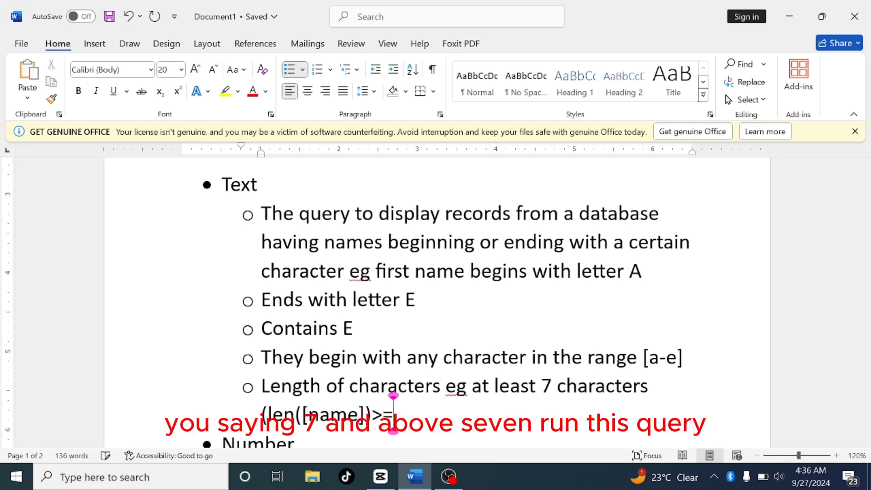
pyautogui.write('7')
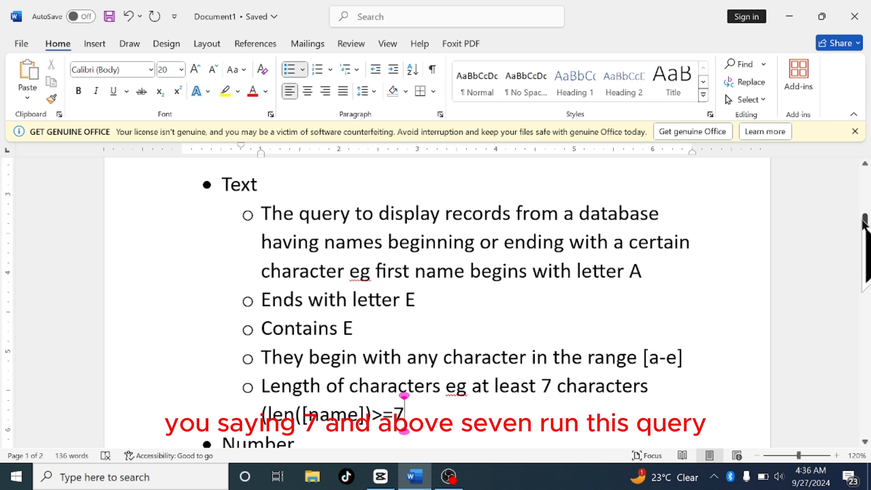
# Review the Queries list at the start of the document, highlighting the Select queries item
pyautogui.moveTo(866, 230); pyautogui.dragTo(867, 179)
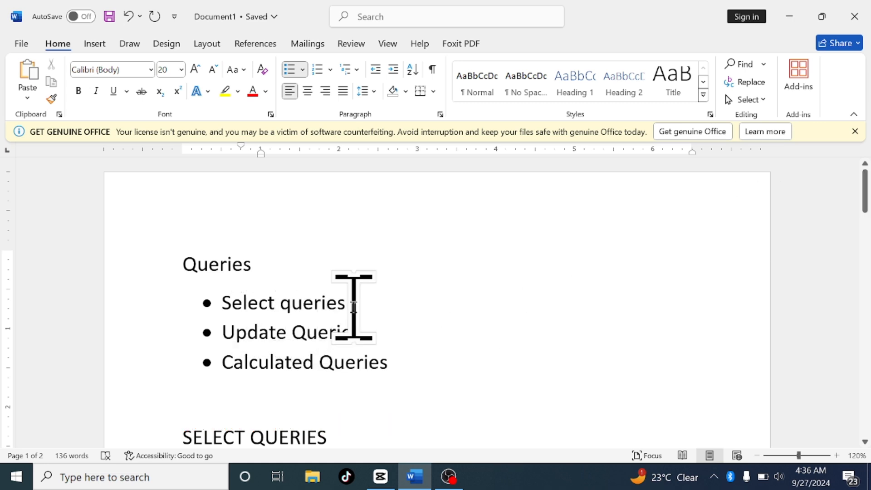
pyautogui.moveTo(354, 305); pyautogui.dragTo(233, 306)
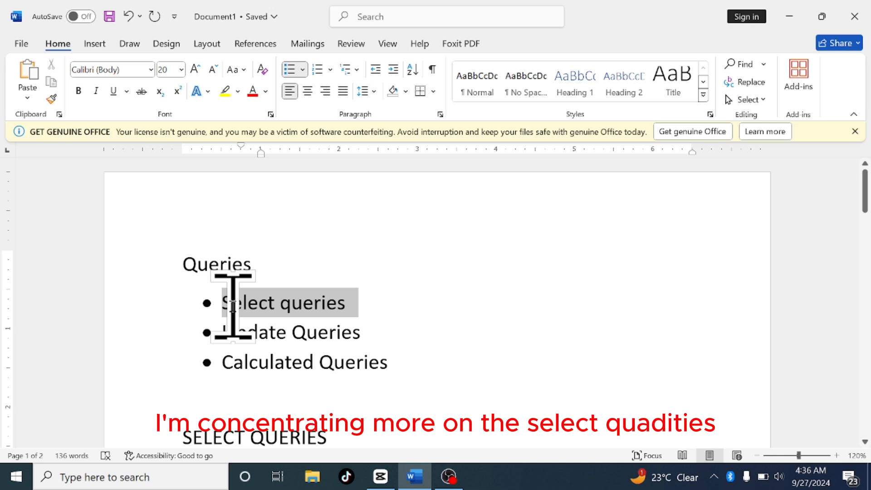
pyautogui.click(472, 308)
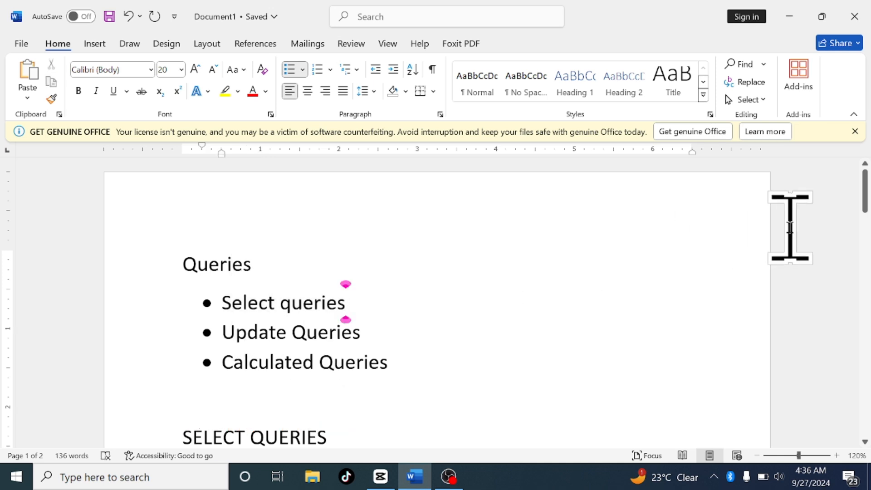
# Minimize the Word document and launch Microsoft Access from the Start menu
pyautogui.click(789, 18)
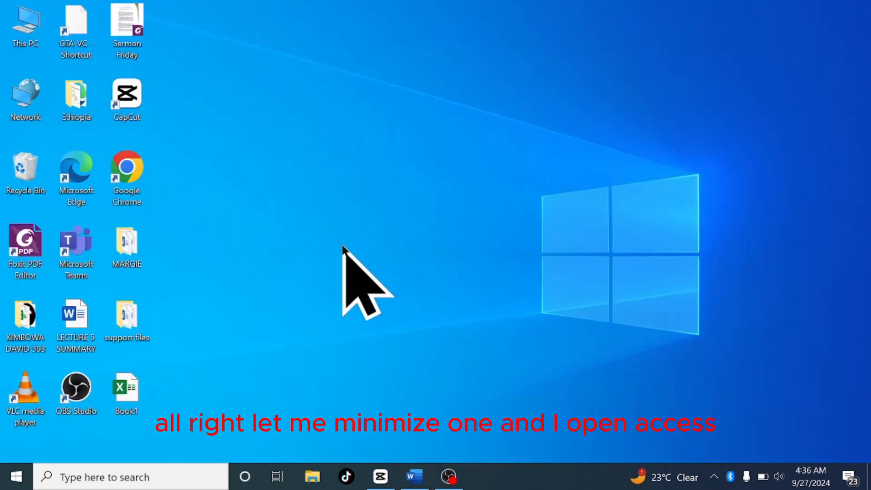
pyautogui.click(16, 477)
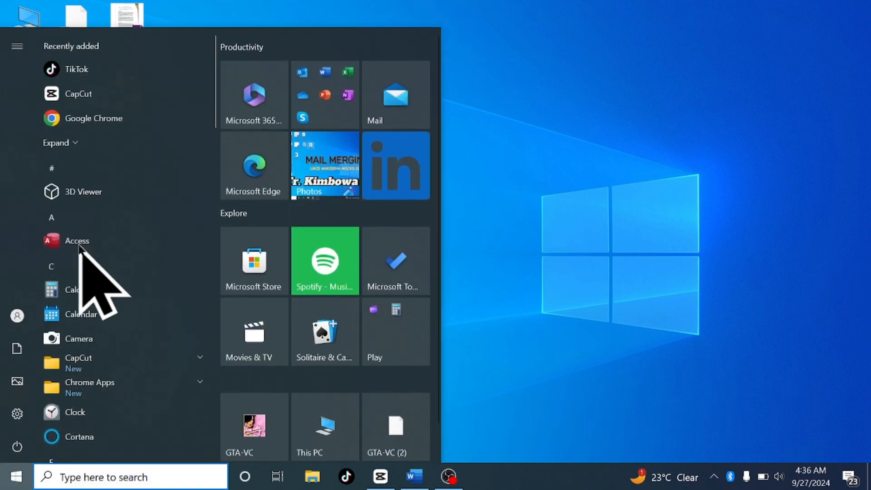
pyautogui.click(79, 244)
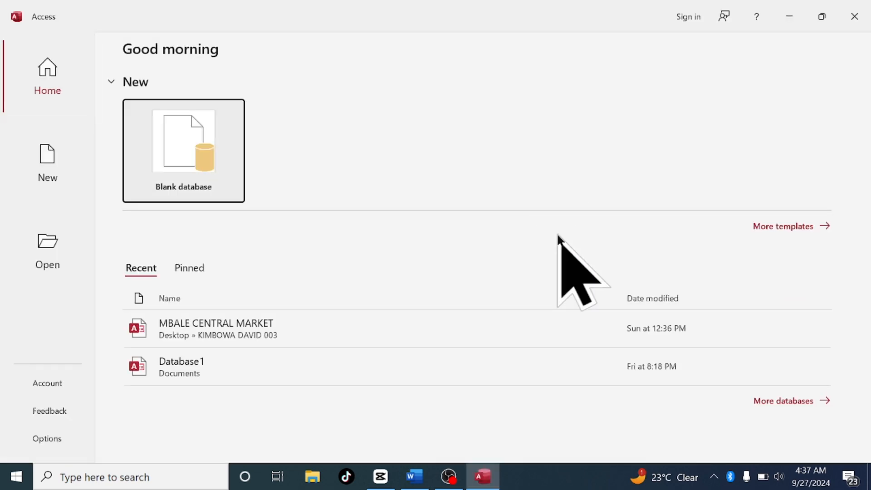
# Start a new blank database and name its file Queries
pyautogui.click(179, 132)
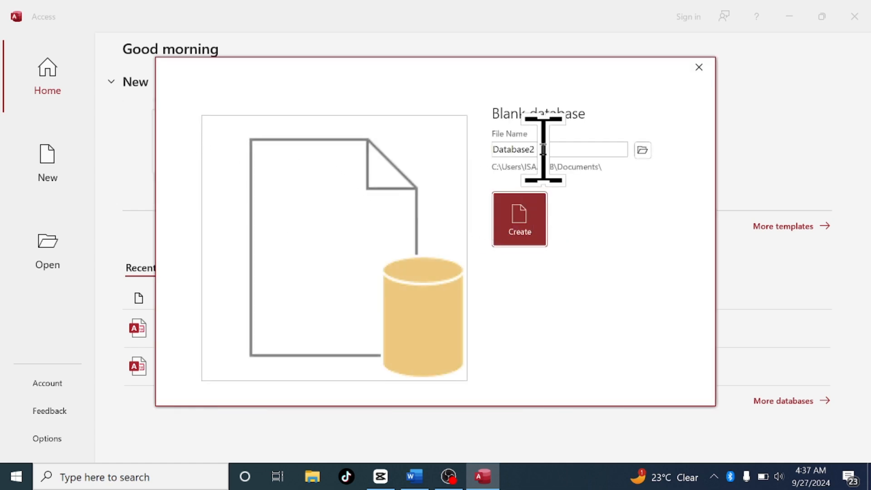
pyautogui.moveTo(543, 150)
pyautogui.mouseDown()
pyautogui.moveTo(396, 149)
pyautogui.moveTo(555, 149)
pyautogui.mouseUp()
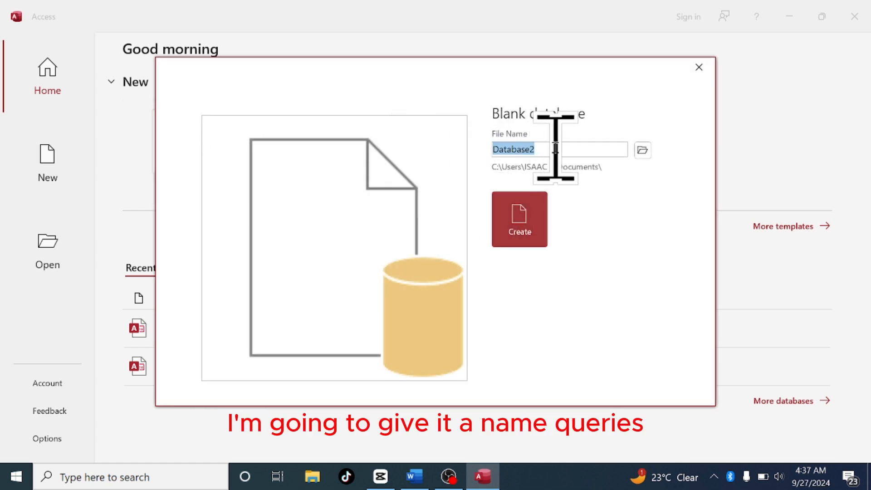
pyautogui.write('Q')
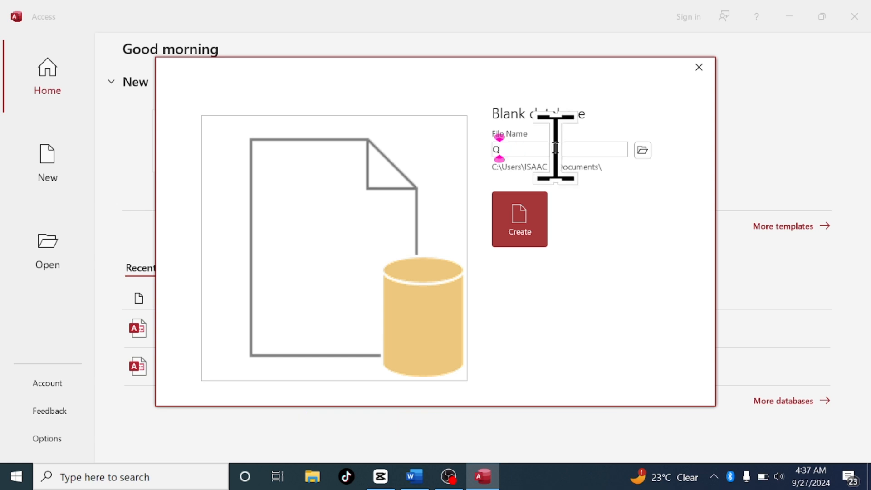
pyautogui.write('ueri')
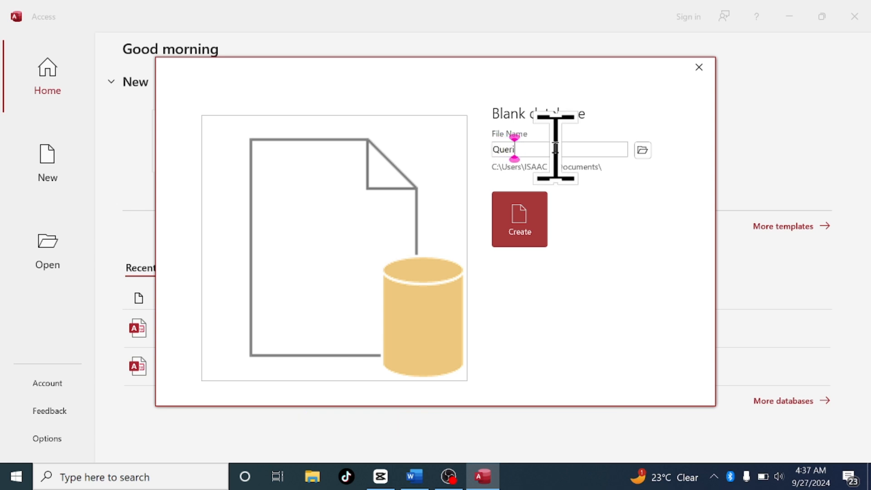
pyautogui.write('es')
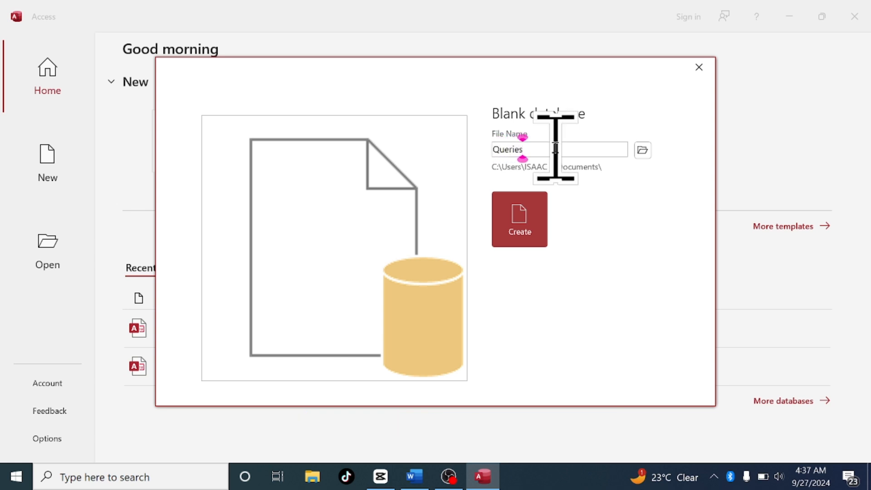
# Browse for the new database's save location and open the New Volume (D:) drive
pyautogui.click(643, 150)
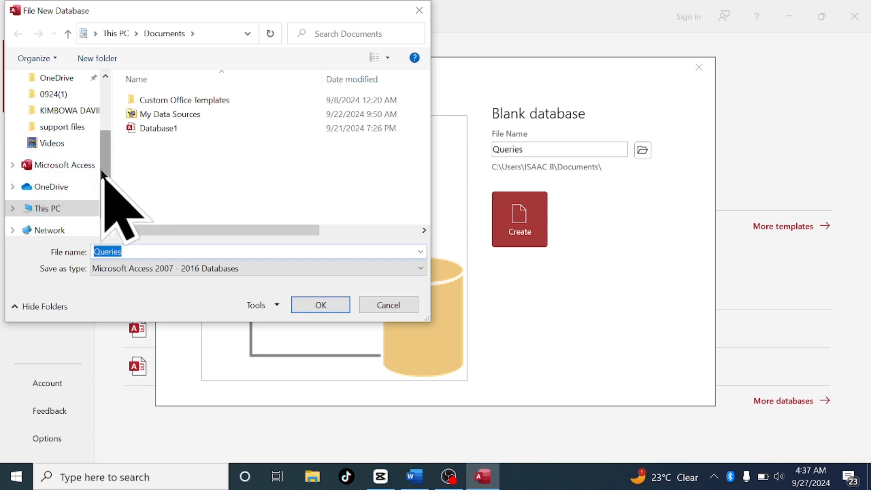
pyautogui.moveTo(102, 171); pyautogui.dragTo(105, 193)
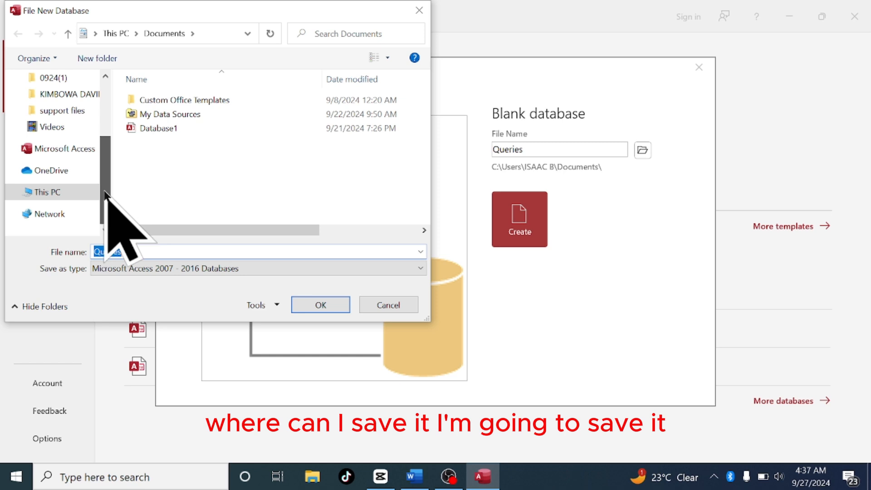
pyautogui.click(51, 192)
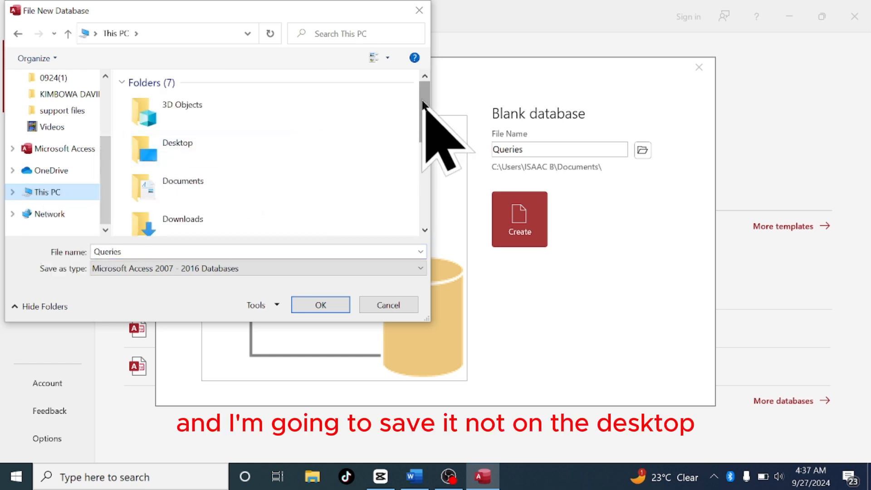
pyautogui.scroll(-2, 427, 145)
pyautogui.scroll(-3, 426, 157)
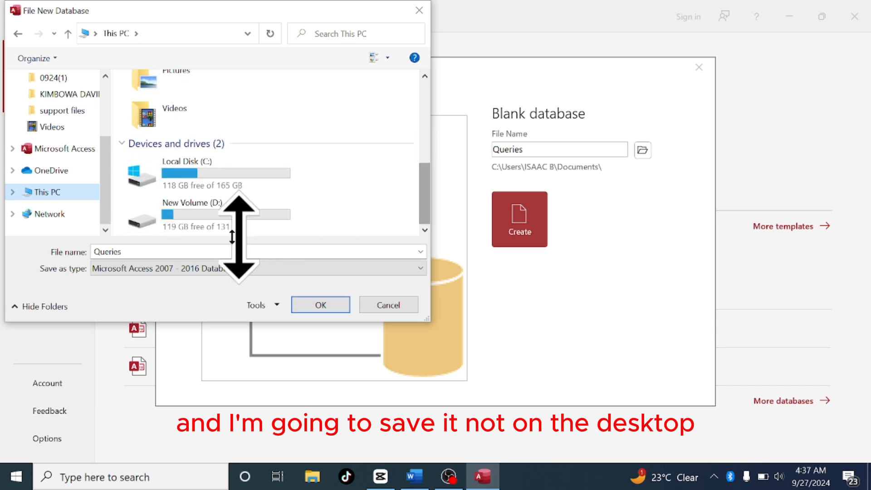
pyautogui.click(198, 214)
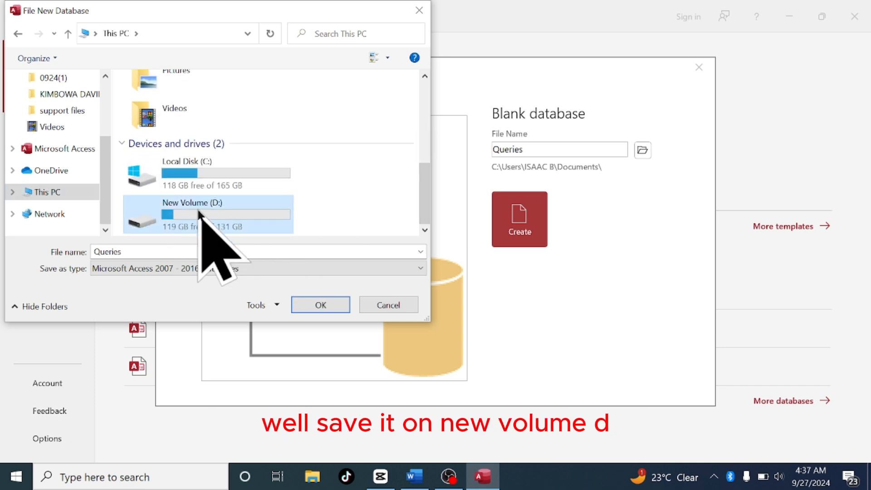
pyautogui.doubleClick(198, 213)
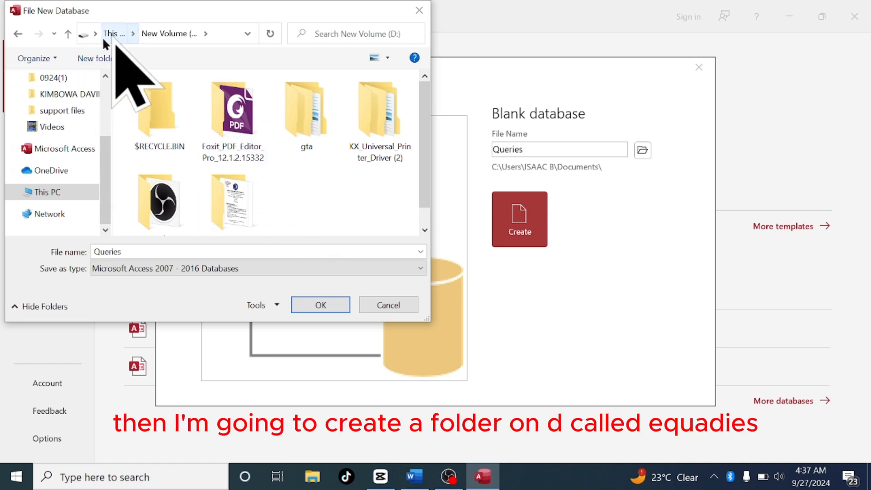
# Create a new folder on the D: drive named queries
pyautogui.click(91, 56)
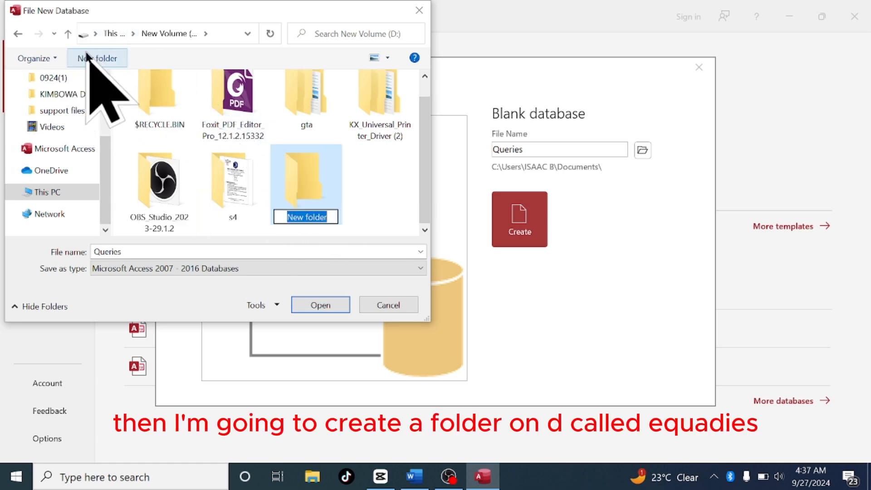
pyautogui.write('q')
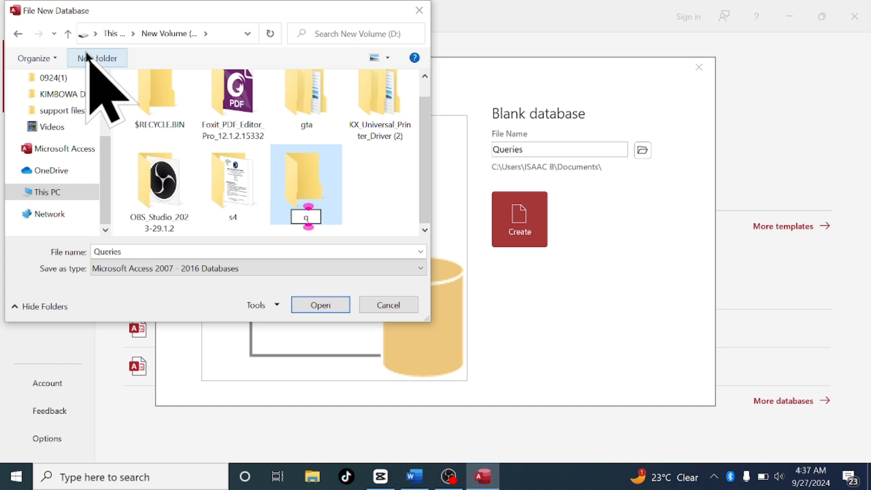
pyautogui.write('ueri')
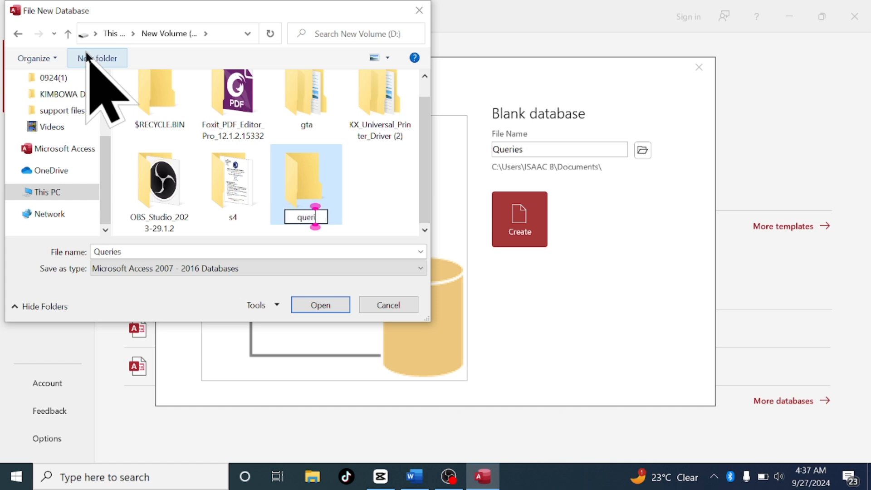
pyautogui.write('s')
pyautogui.press('BackSpace')
pyautogui.write('es')
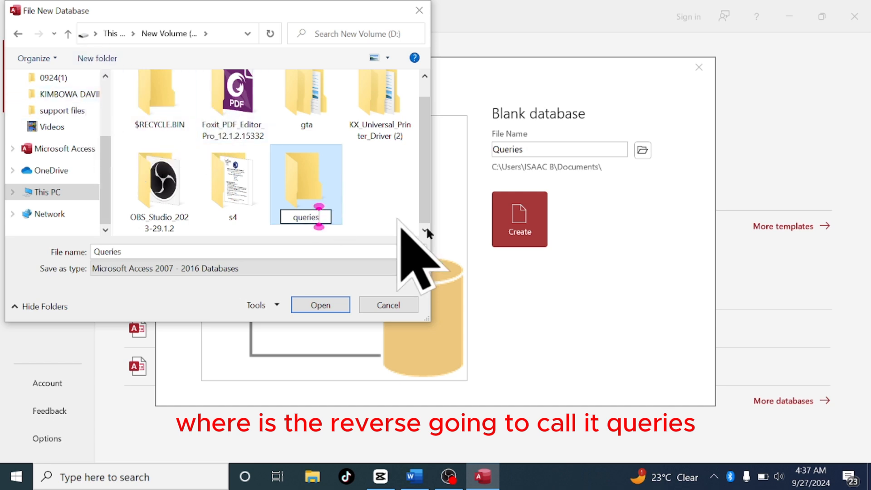
pyautogui.press('Return')
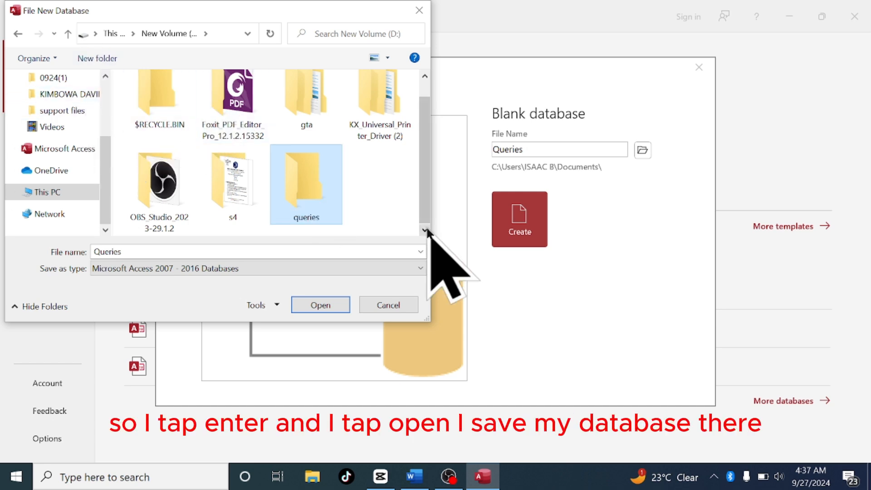
# Set the queries folder as the database location and create the blank Queries database
pyautogui.press('Return')
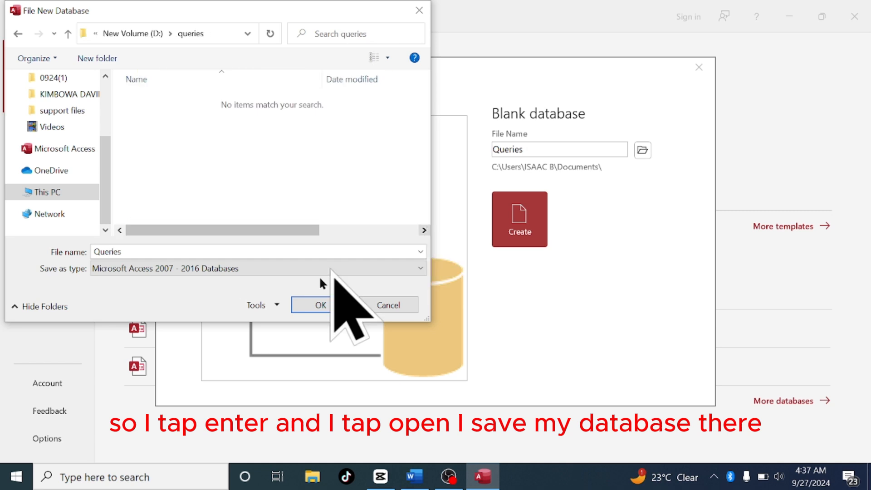
pyautogui.click(314, 303)
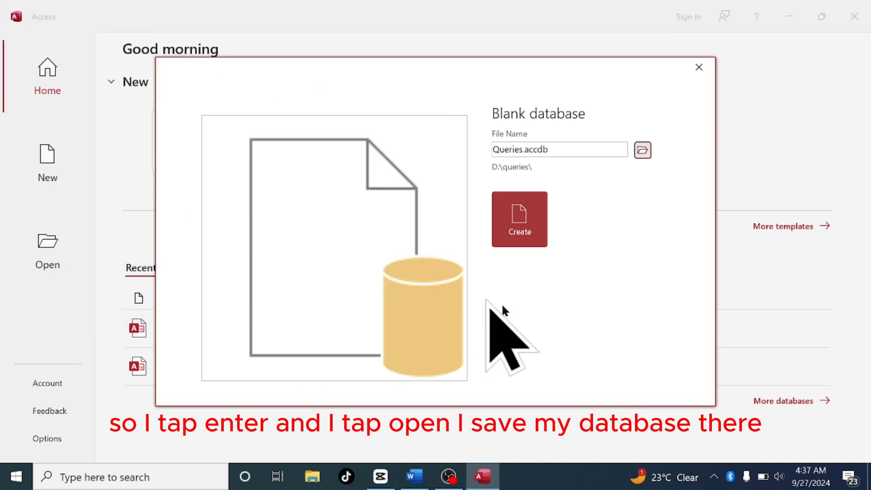
pyautogui.click(526, 227)
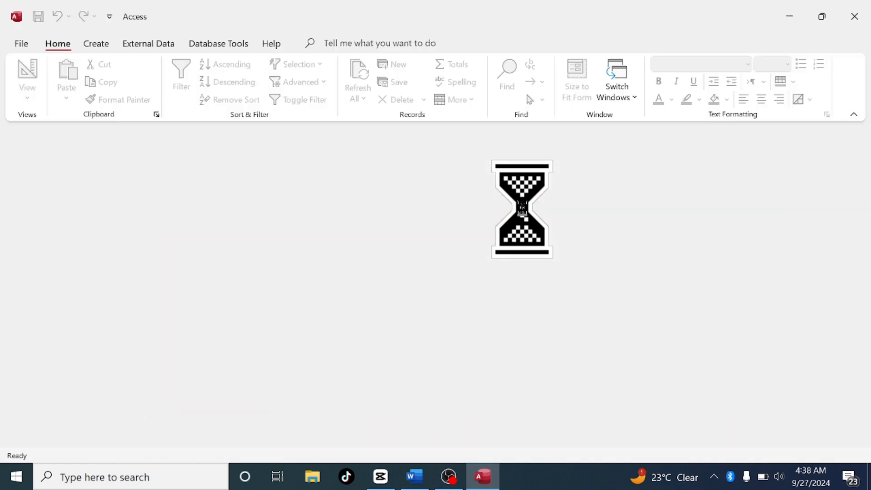
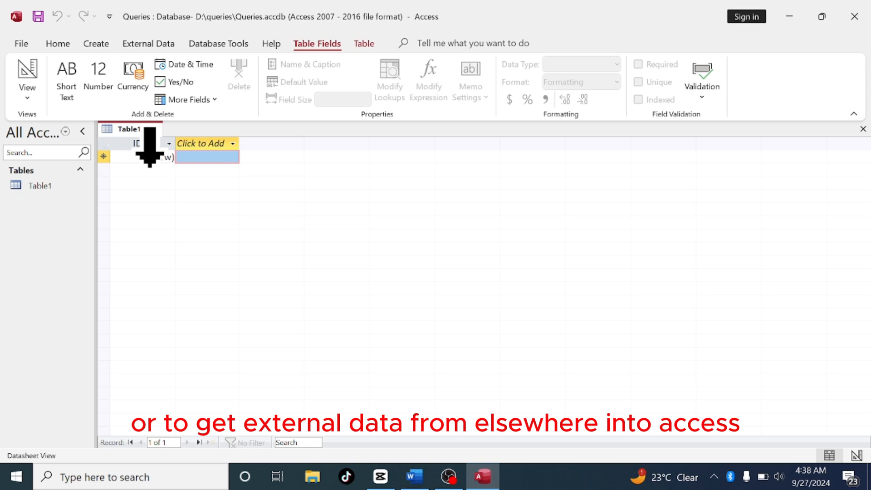
# Start importing external data into the database from an Excel file
pyautogui.click(152, 44)
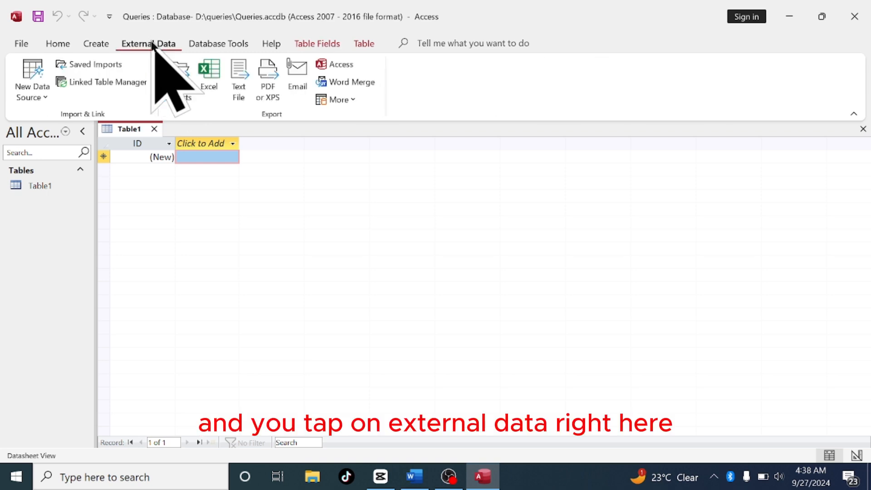
pyautogui.click(152, 44)
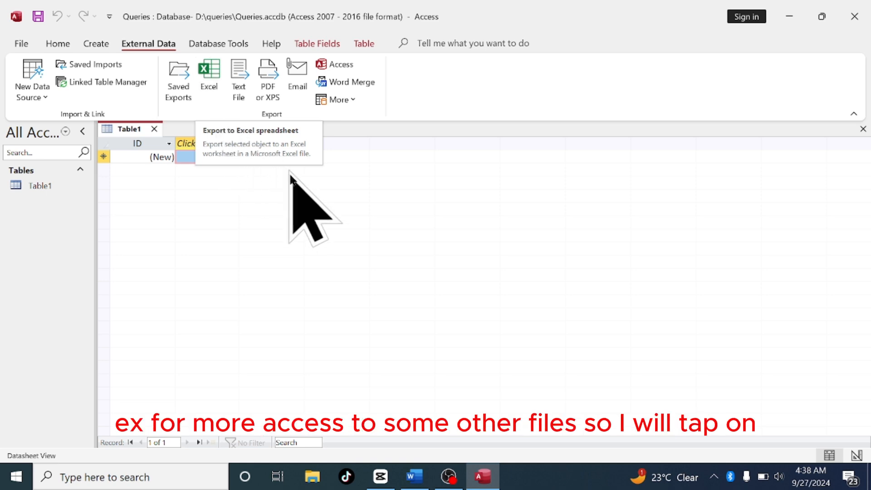
pyautogui.click(40, 104)
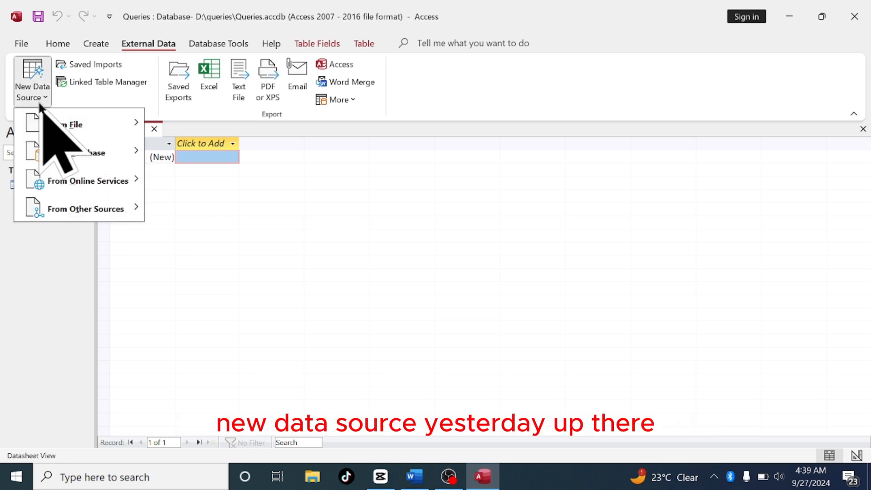
pyautogui.moveTo(71, 131)
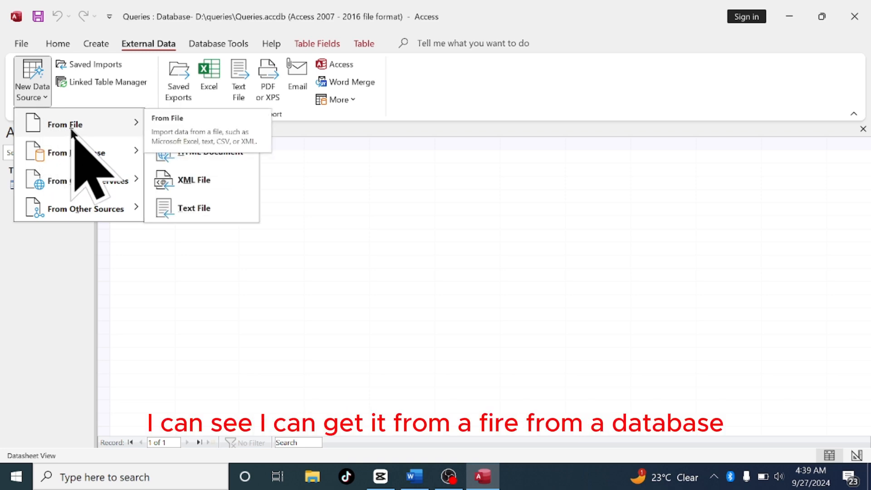
pyautogui.moveTo(78, 156)
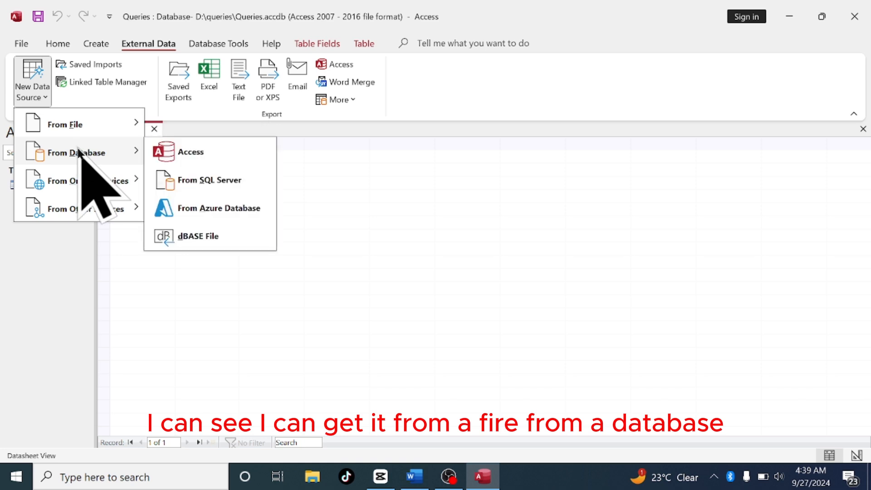
pyautogui.moveTo(80, 192)
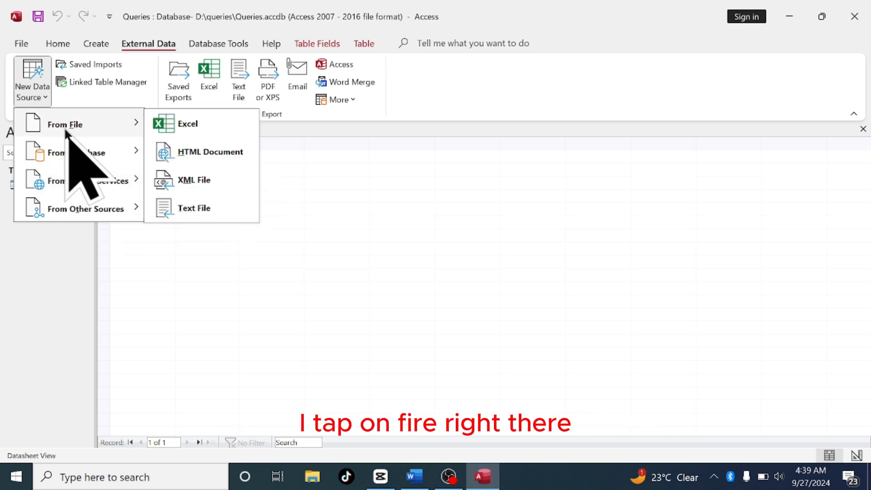
pyautogui.click(64, 129)
pyautogui.click(65, 129)
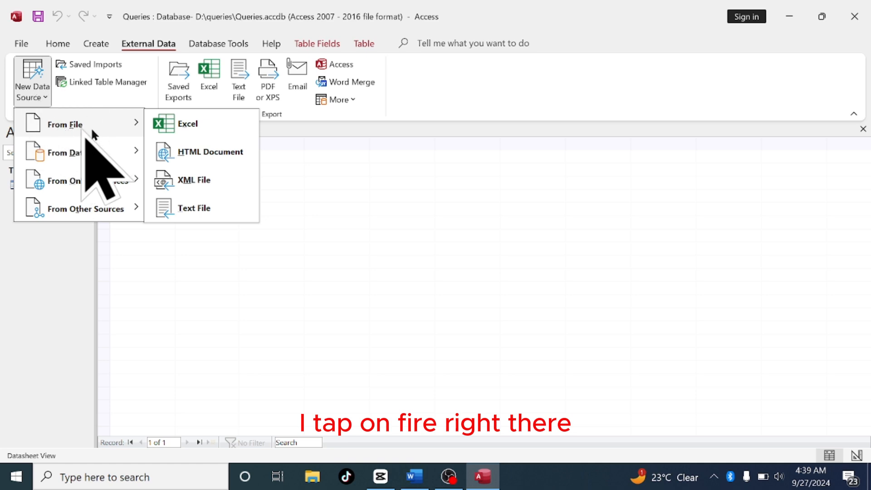
pyautogui.click(179, 123)
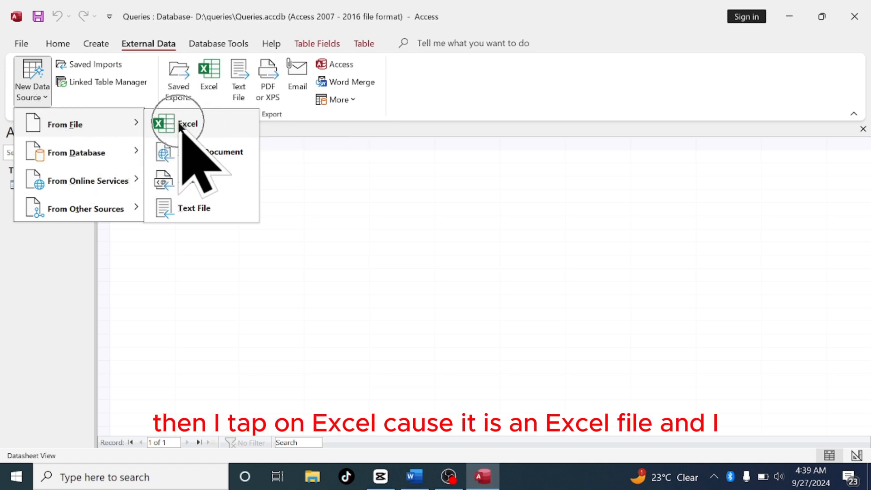
pyautogui.press('ctrl')
pyautogui.press('ctrl')
pyautogui.press('ctrl')
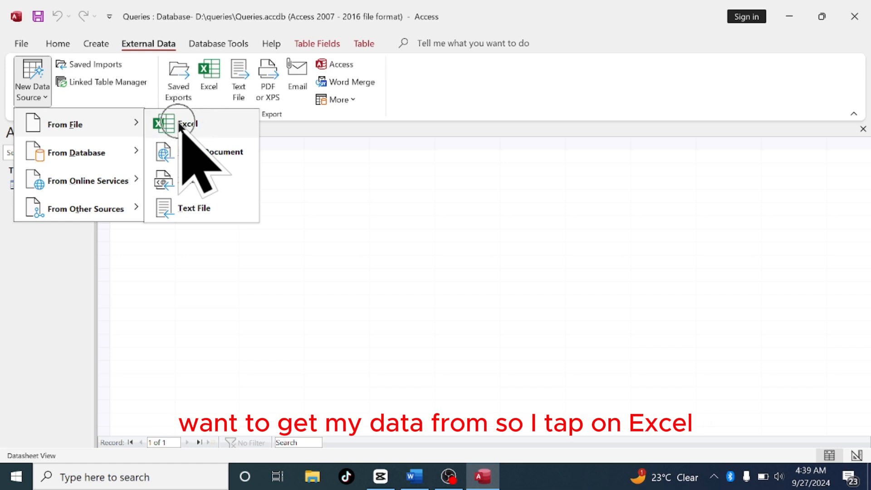
pyautogui.click(180, 125)
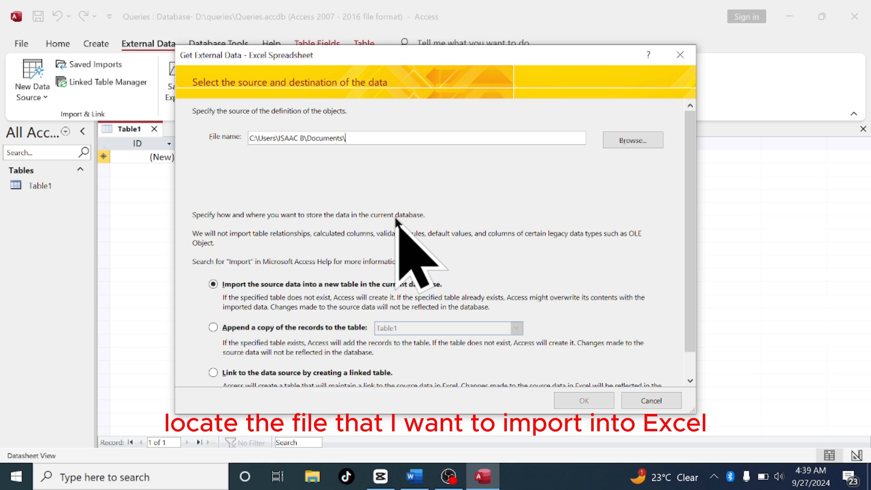
# Browse to the Desktop and choose the Book1 workbook as the import source file
pyautogui.click(629, 141)
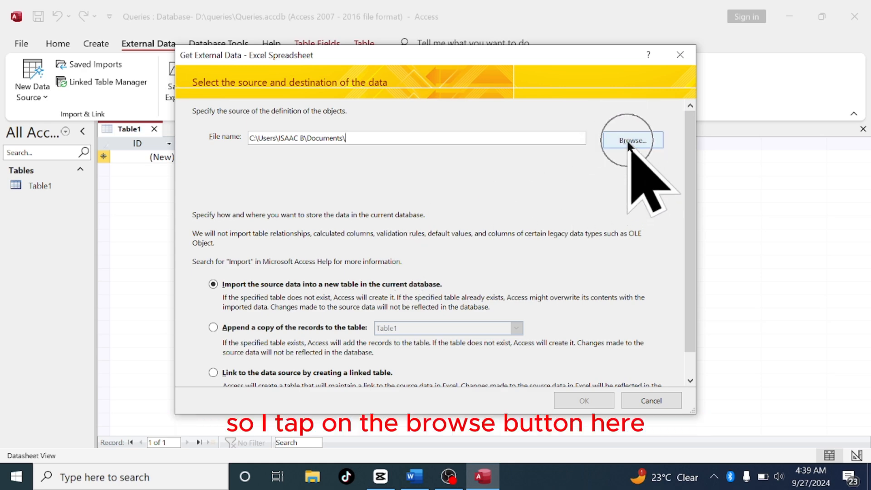
pyautogui.click(629, 141)
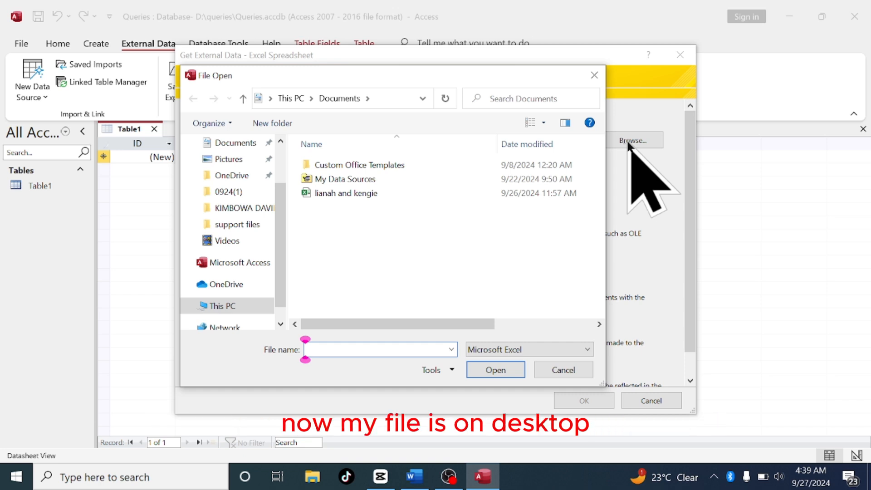
pyautogui.moveTo(282, 224); pyautogui.dragTo(281, 174)
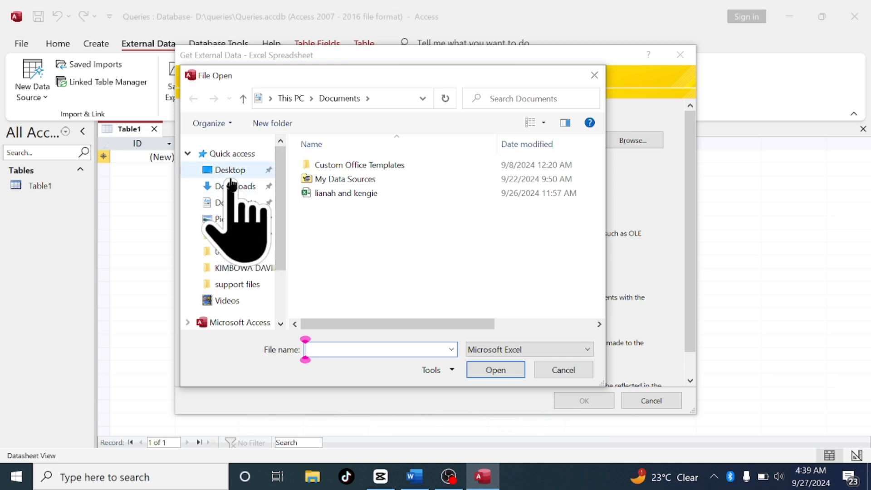
pyautogui.press('ctrl')
pyautogui.press('ctrl')
pyautogui.press('ctrl')
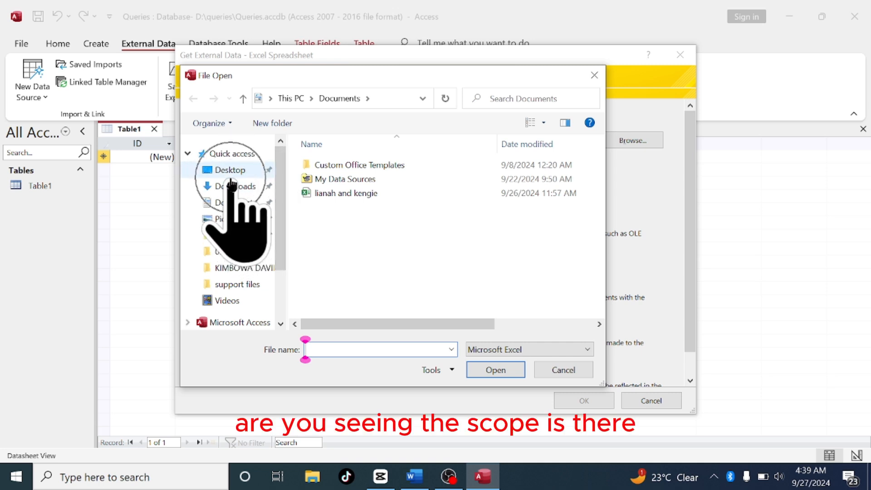
pyautogui.click(231, 177)
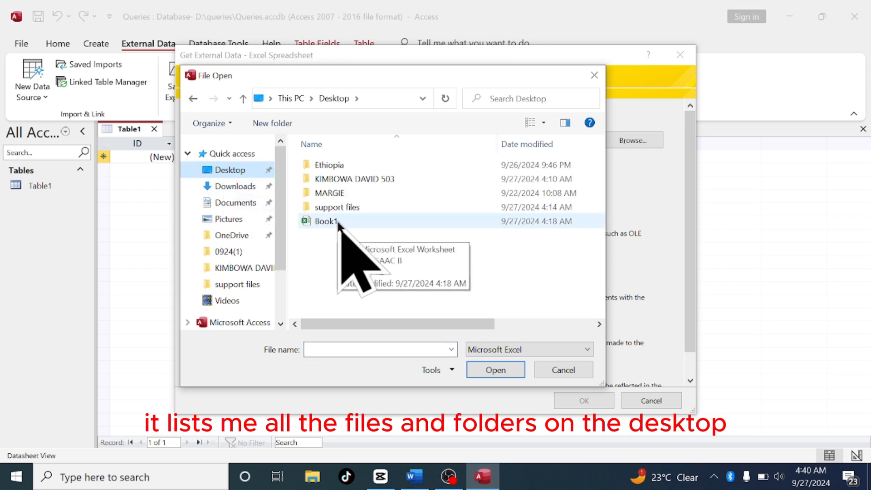
pyautogui.press('ctrl')
pyautogui.press('ctrl')
pyautogui.press('ctrl')
pyautogui.press('ctrl')
pyautogui.press('ctrl')
pyautogui.press('ctrl')
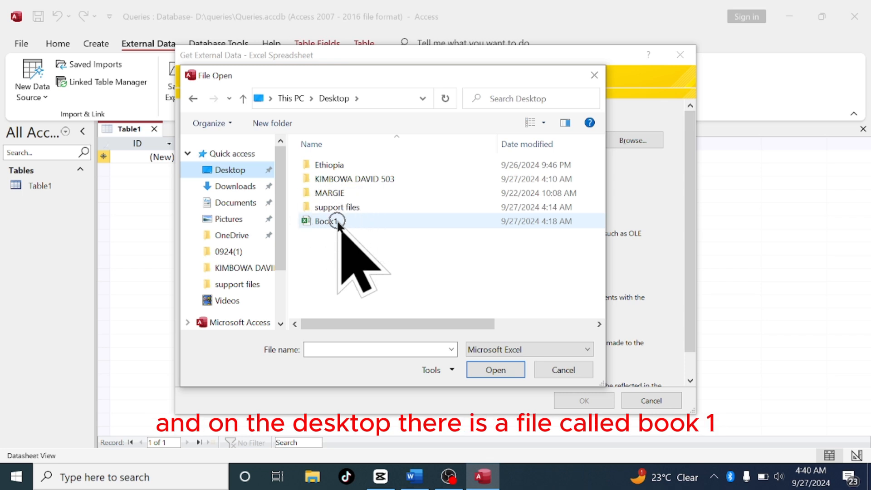
pyautogui.click(338, 222)
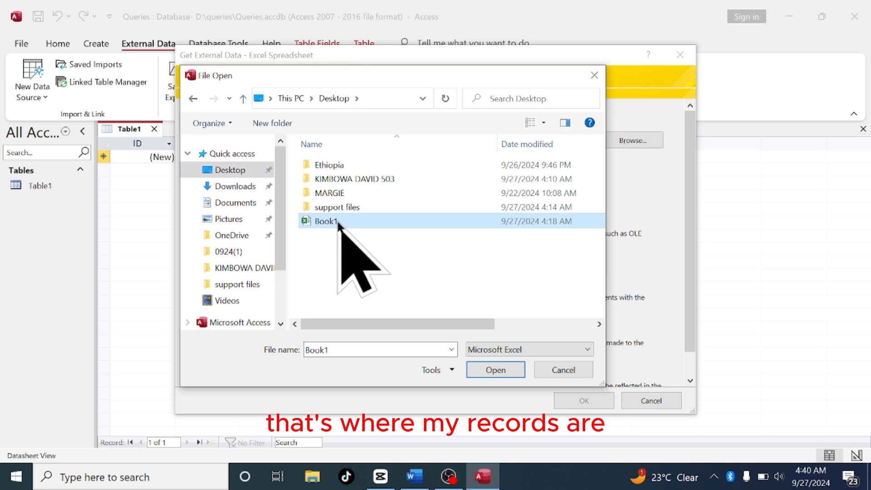
pyautogui.click(479, 367)
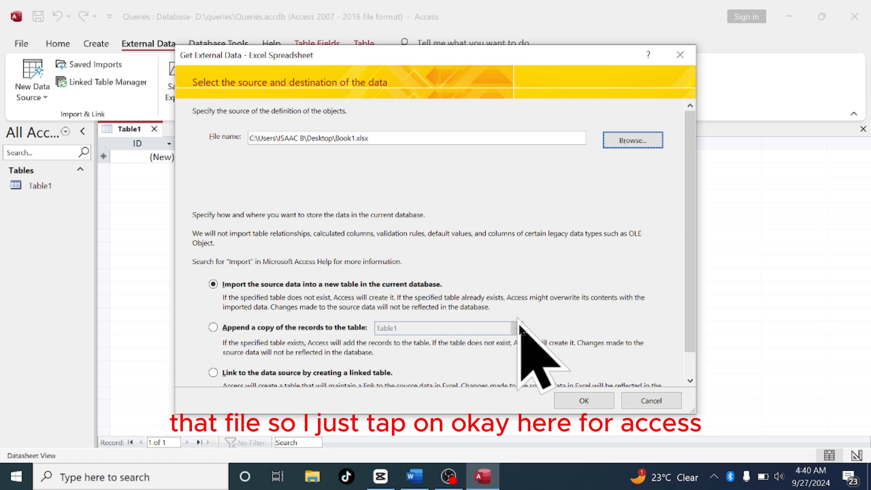
# Import the data into a new table using the first row as column headings and no primary key
pyautogui.click(582, 402)
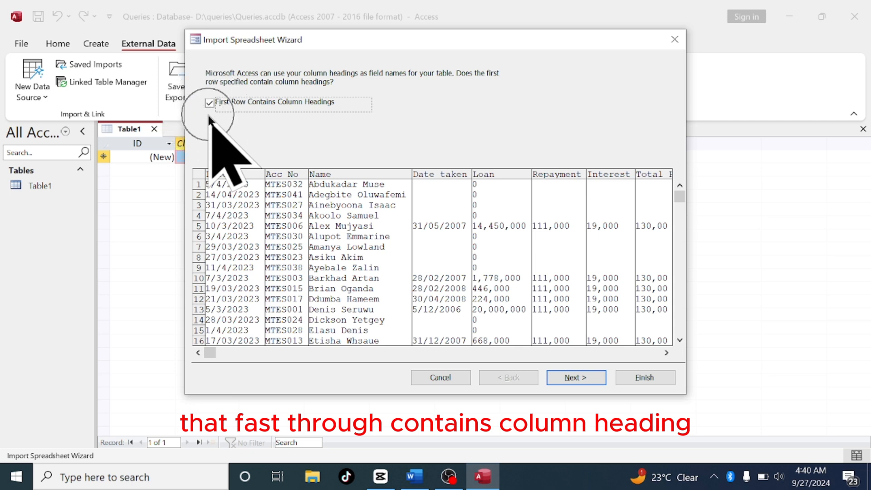
pyautogui.click(572, 377)
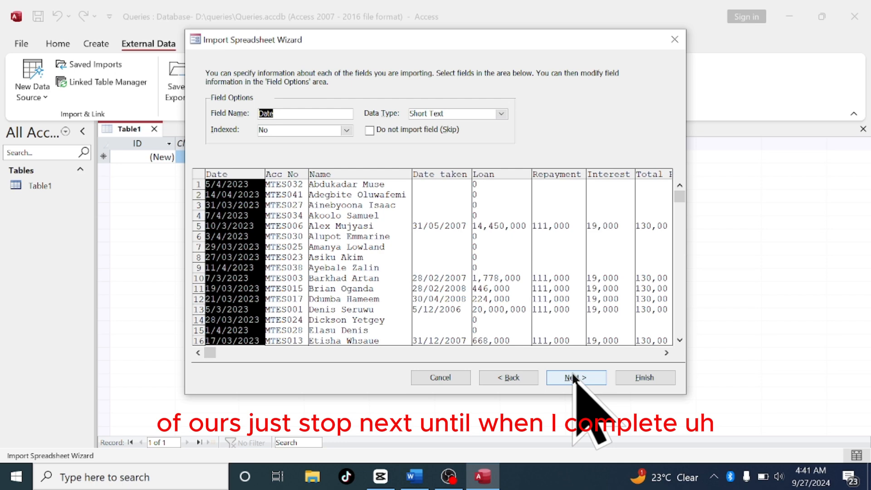
pyautogui.click(573, 377)
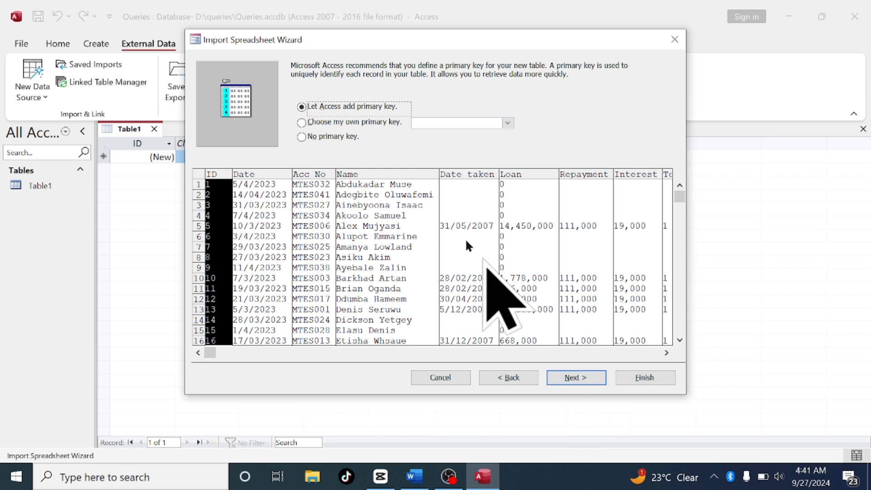
pyautogui.click(301, 137)
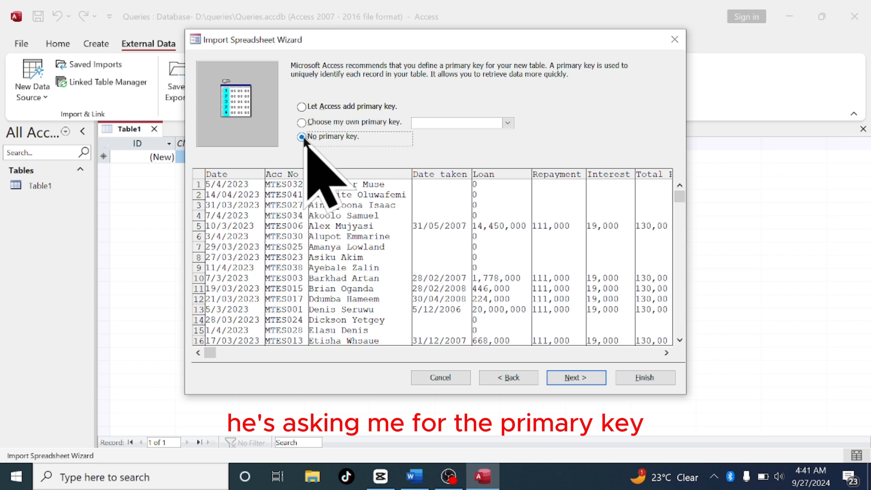
pyautogui.click(567, 377)
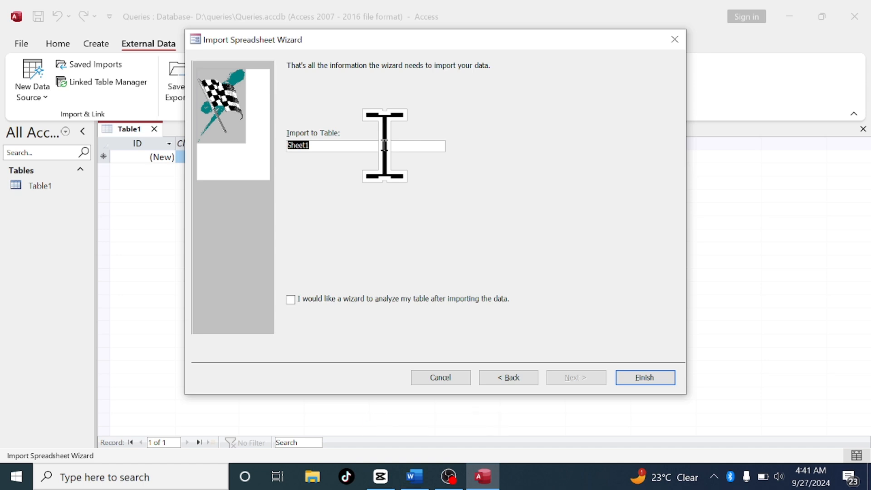
pyautogui.write('sacc')
pyautogui.press('BackSpace')
pyautogui.press('BackSpace')
pyautogui.press('BackSpace')
pyautogui.press('BackSpace')
pyautogui.press('BackSpace')
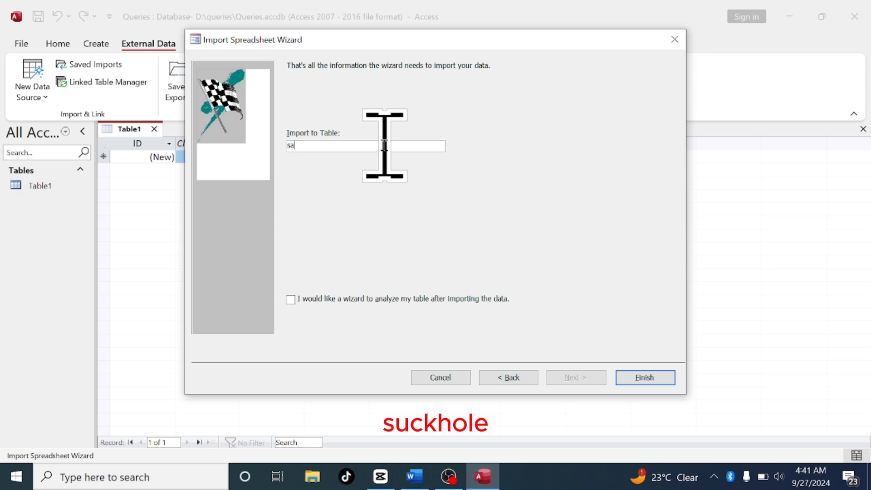
# Name the imported table SACCO DATA and finish the import without saving the import steps
pyautogui.press('capslock')
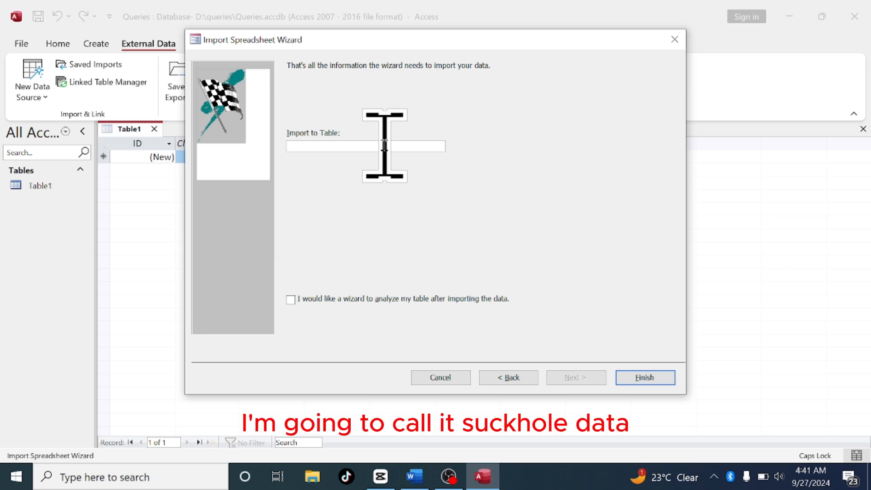
pyautogui.write('SACCO DATA')
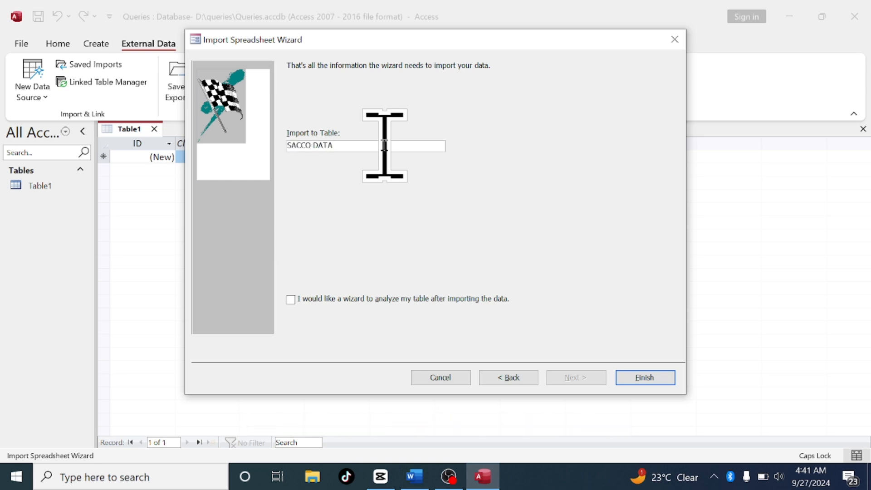
pyautogui.click(643, 375)
pyautogui.click(643, 378)
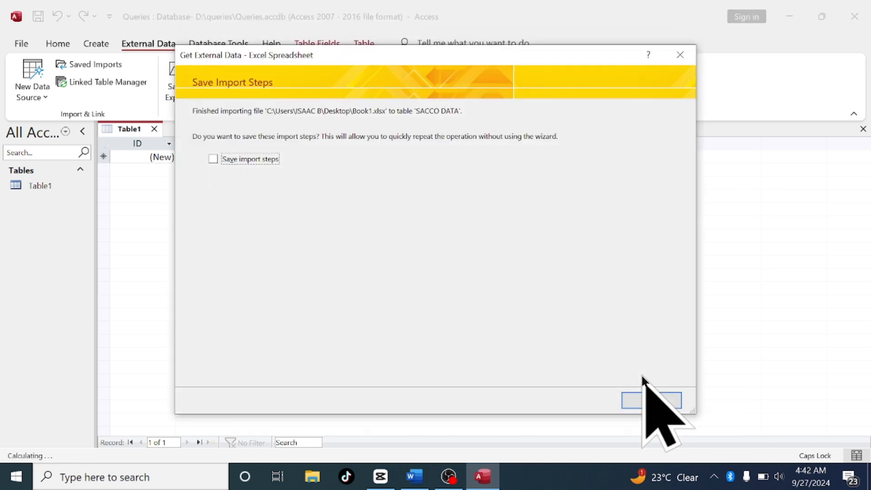
pyautogui.click(638, 400)
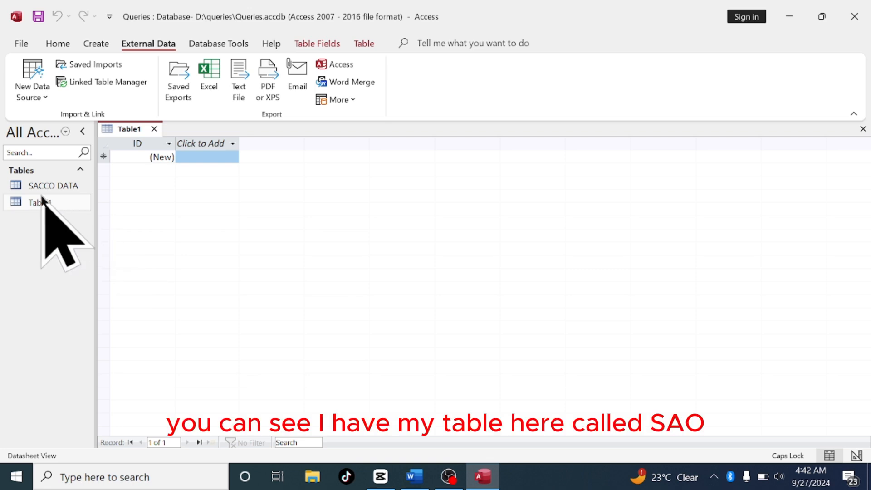
# Close the empty Table1 and open the SACCO DATA table
pyautogui.click(154, 129)
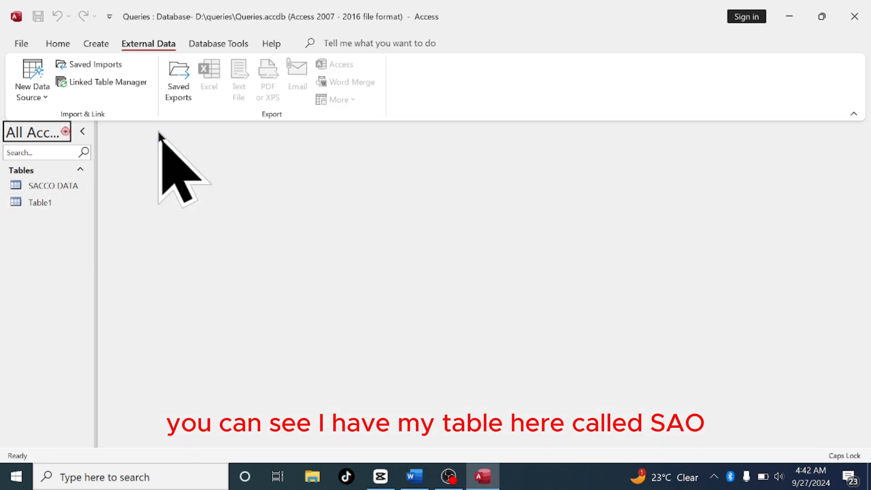
pyautogui.doubleClick(51, 187)
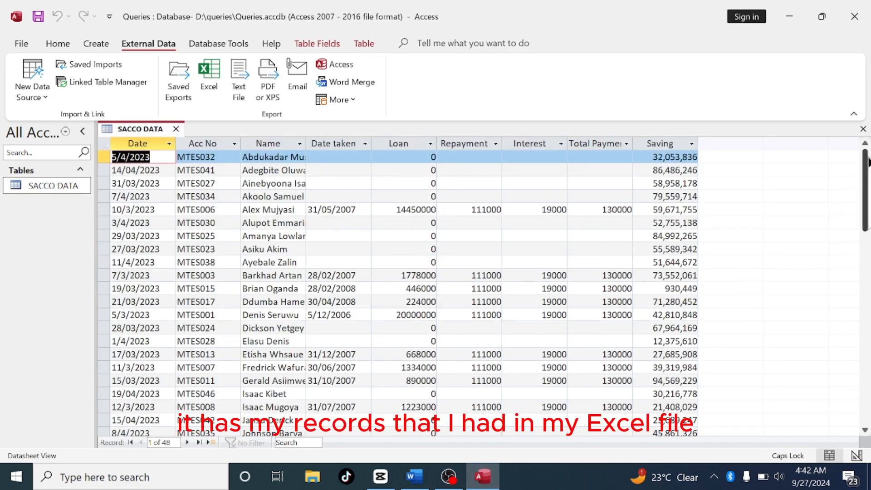
# Delete the Total summary record at the end of the SACCO DATA table
pyautogui.moveTo(865, 163); pyautogui.dragTo(866, 453)
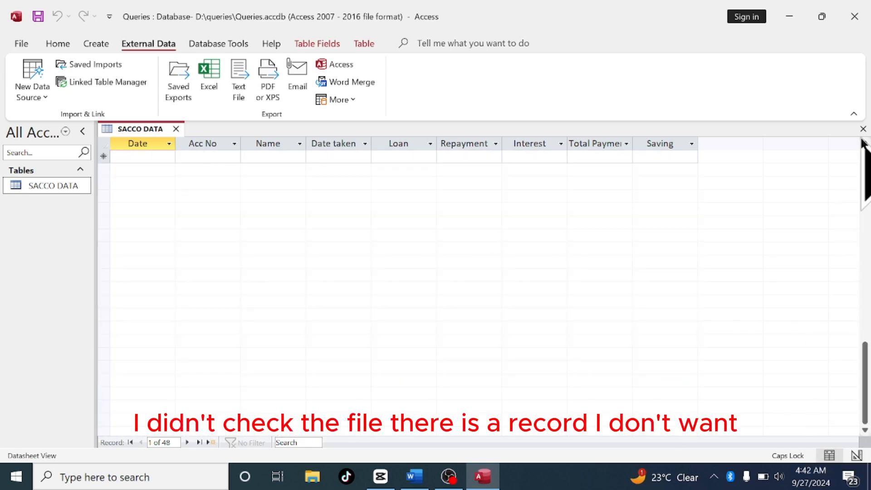
pyautogui.scroll(6, 865, 145)
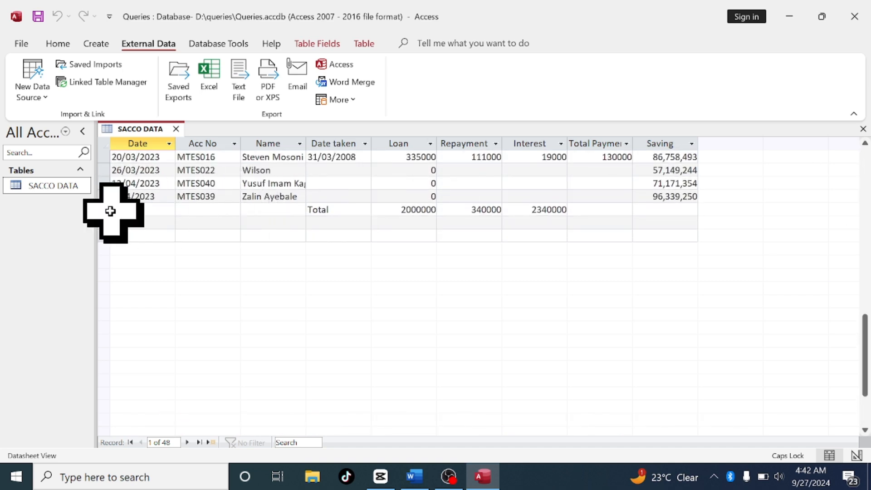
pyautogui.click(131, 212)
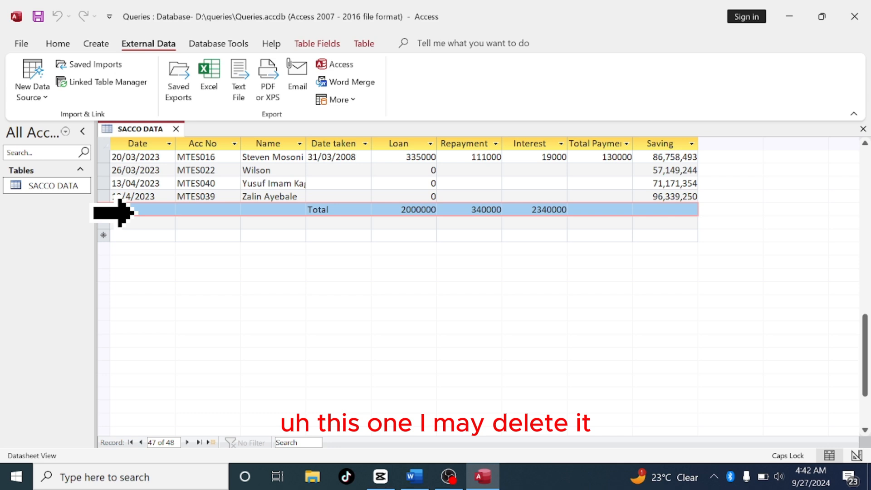
pyautogui.rightClick(120, 212)
pyautogui.click(145, 241)
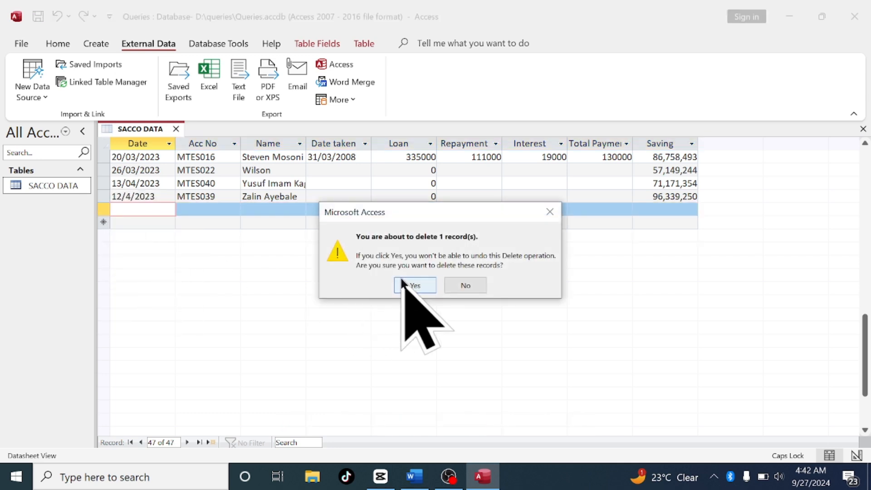
pyautogui.click(402, 283)
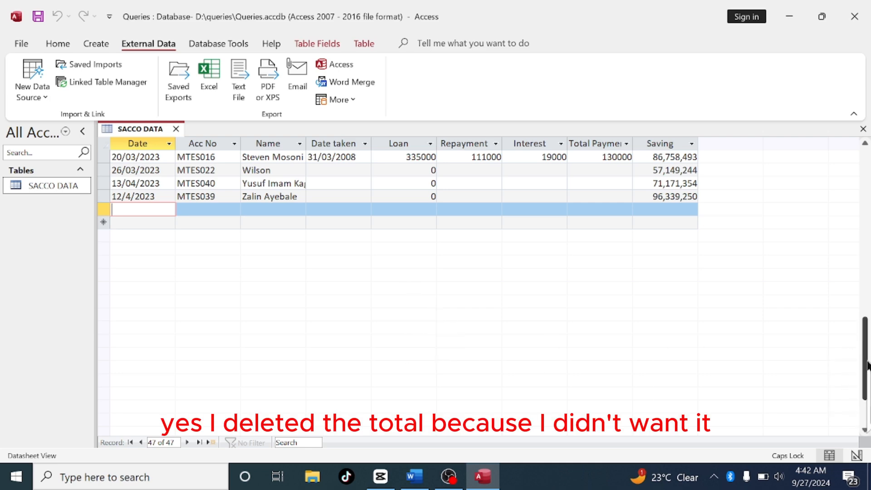
# Widen the Total Payment and Name columns of the SACCO DATA datasheet
pyautogui.moveTo(867, 363); pyautogui.dragTo(846, 213)
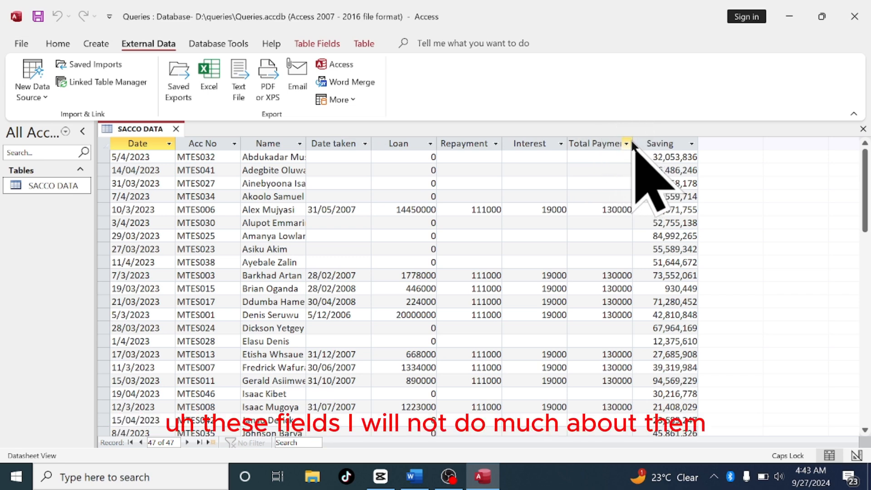
pyautogui.moveTo(632, 142); pyautogui.dragTo(643, 142)
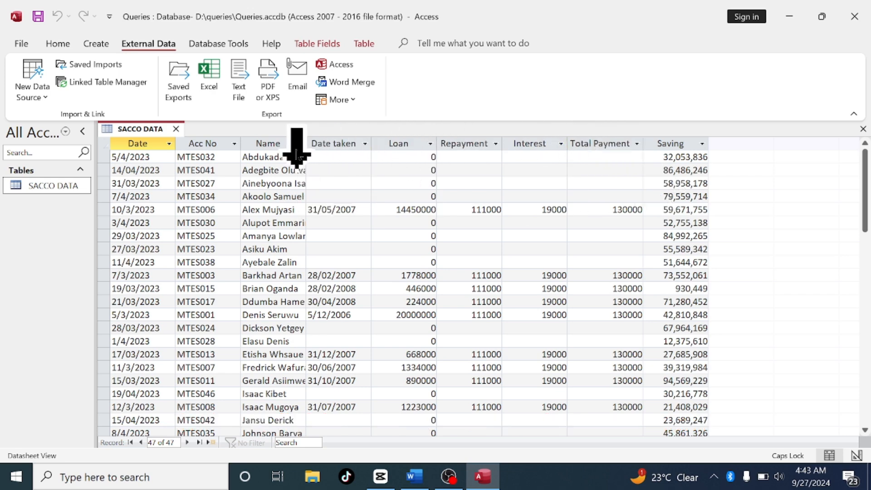
pyautogui.doubleClick(306, 141)
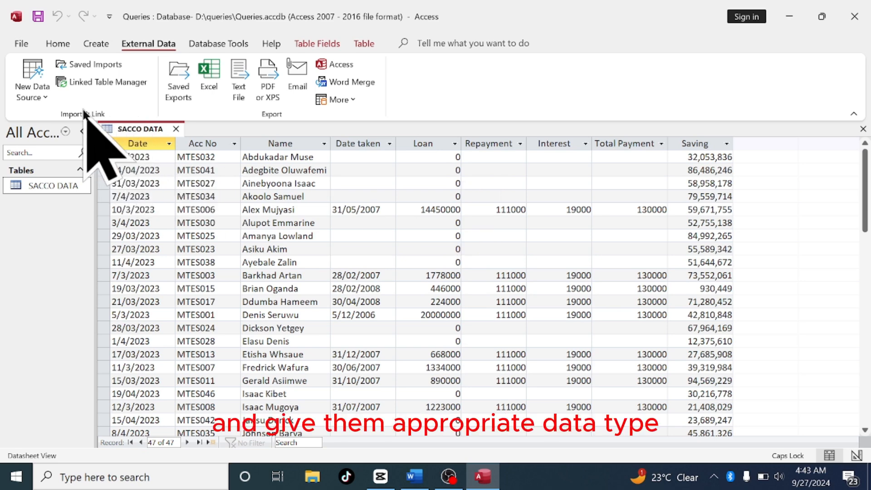
# Switch the table to Design View and set the Date field's data type to Date/Time
pyautogui.click(53, 40)
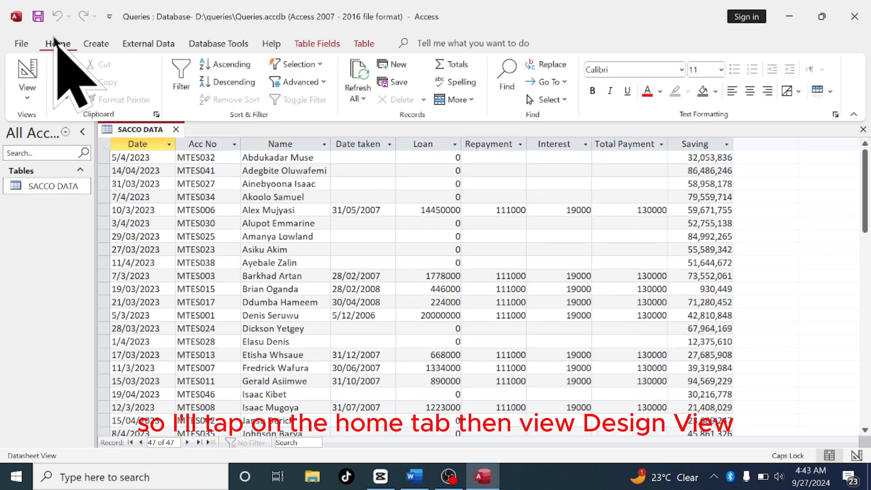
pyautogui.click(28, 78)
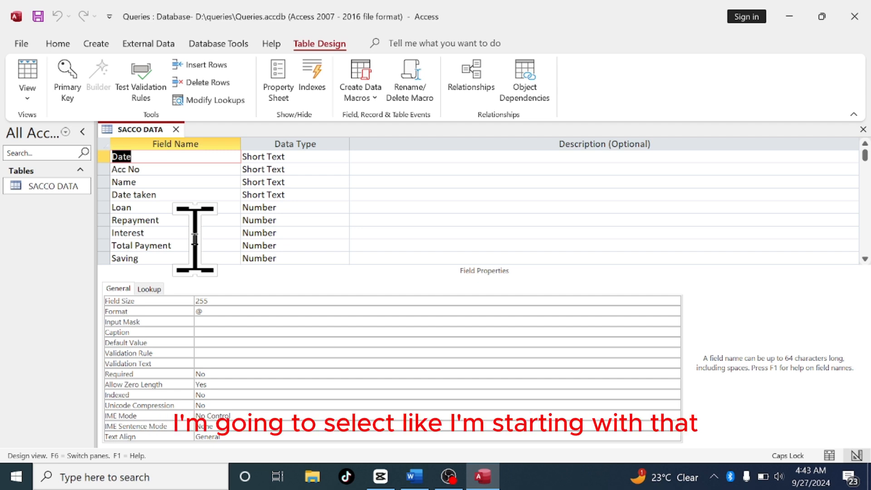
pyautogui.click(312, 159)
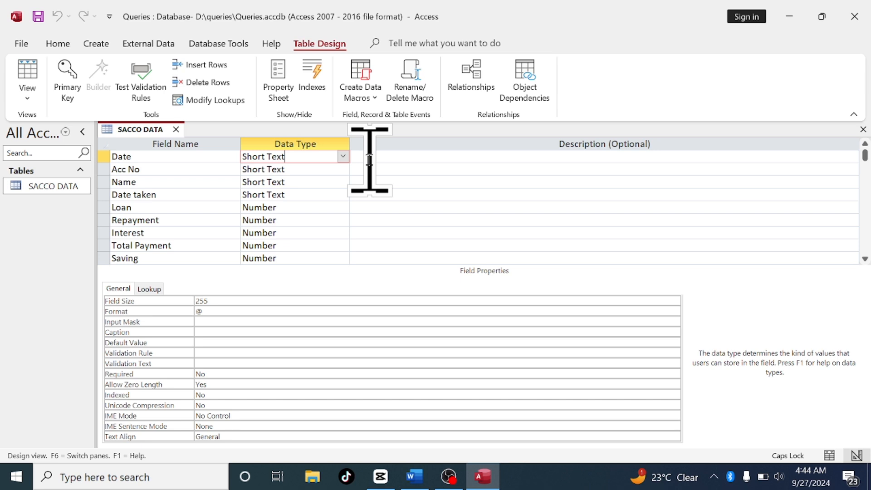
pyautogui.click(343, 157)
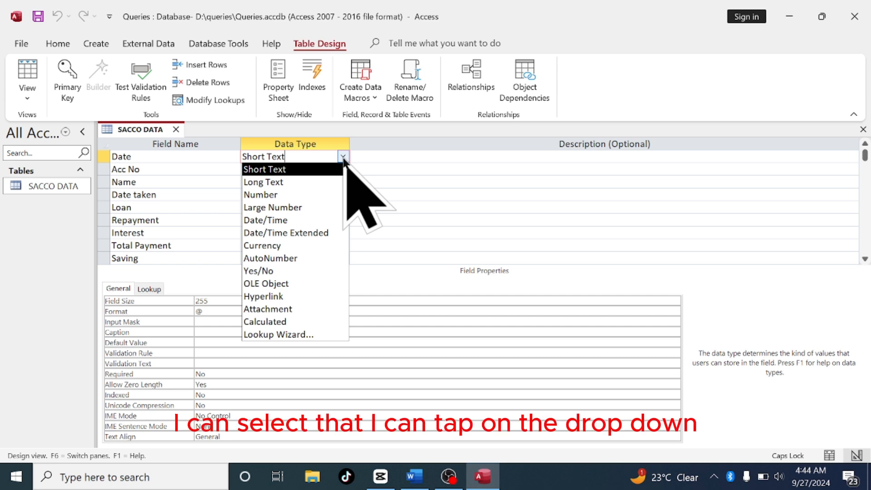
pyautogui.click(343, 157)
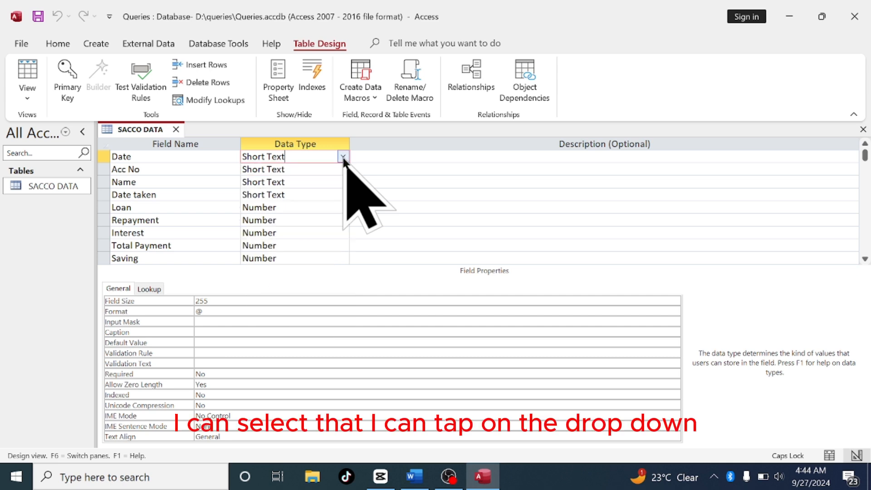
pyautogui.click(342, 157)
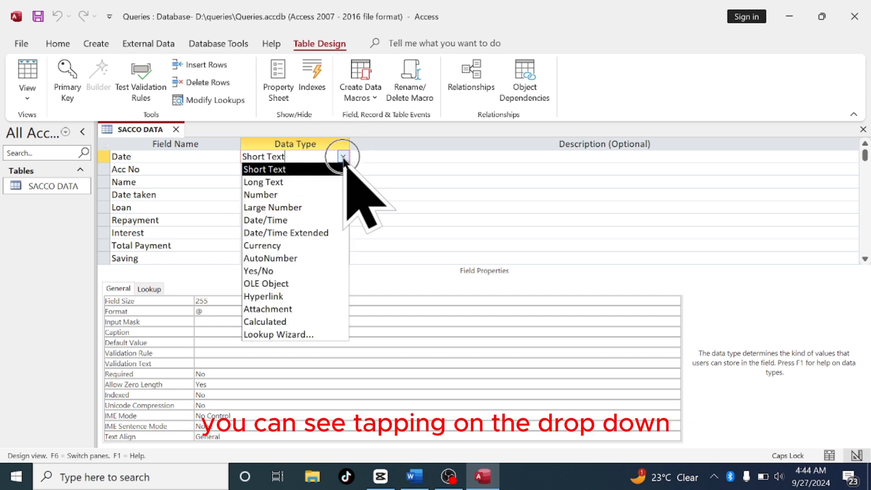
pyautogui.click(343, 157)
pyautogui.click(343, 157)
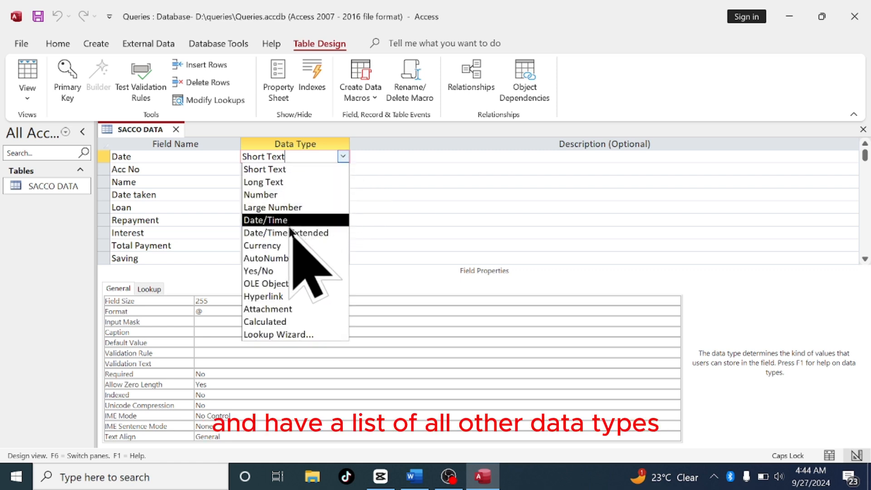
pyautogui.click(276, 220)
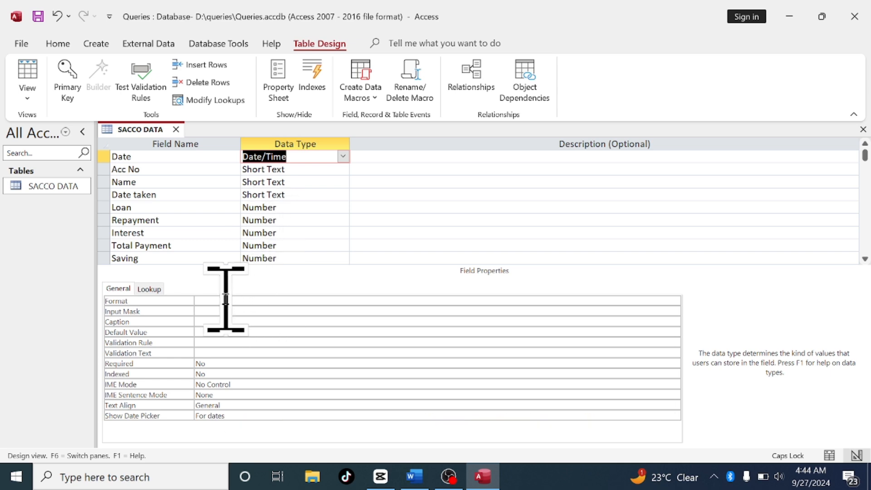
# Try to change the Acc No field's data type to AutoNumber
pyautogui.click(304, 170)
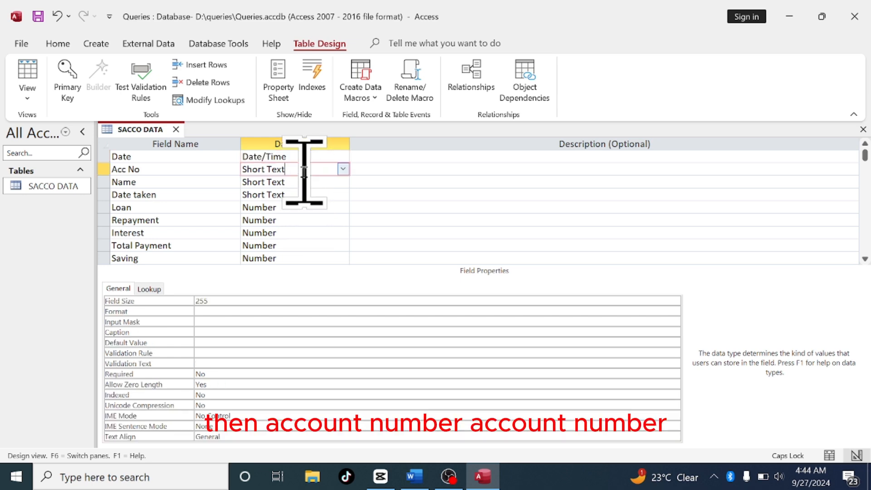
pyautogui.click(343, 169)
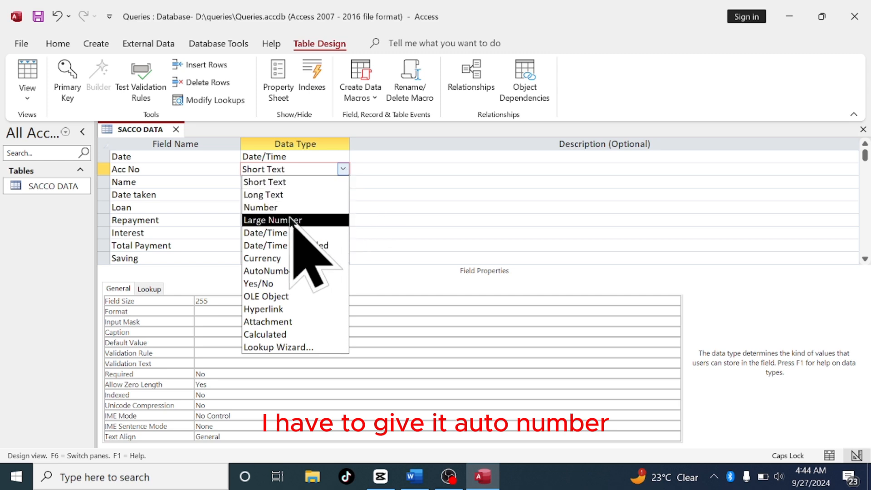
pyautogui.click(291, 271)
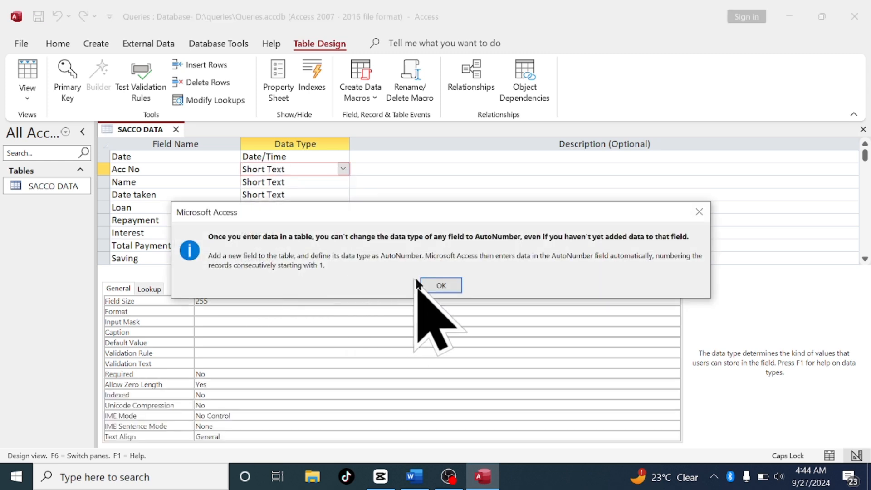
pyautogui.click(442, 285)
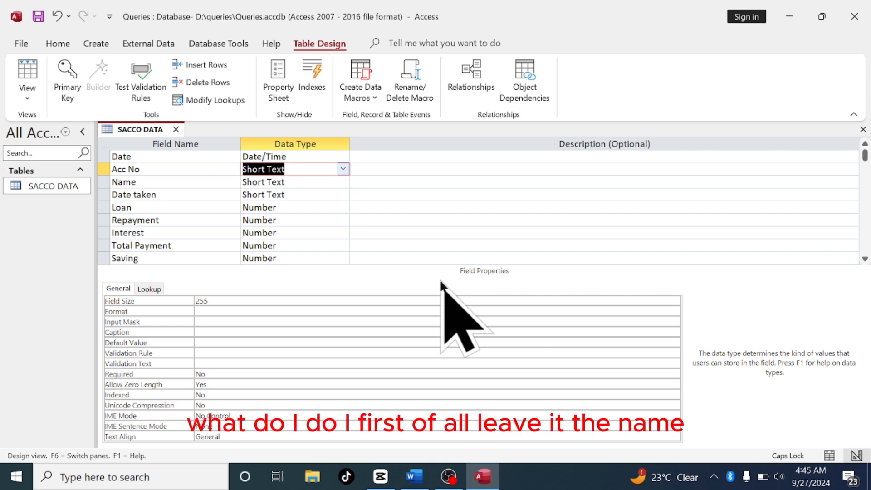
# Set the Date taken field's data type to Date/Time
pyautogui.click(309, 194)
pyautogui.click(301, 181)
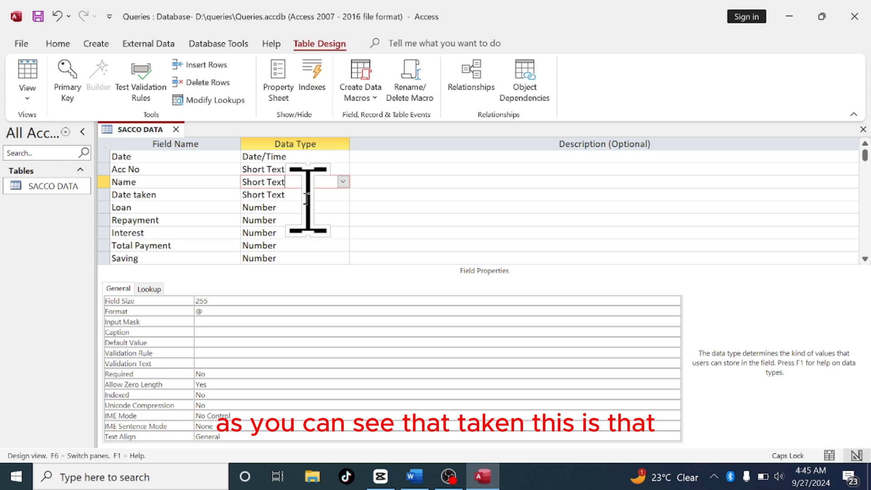
pyautogui.click(304, 195)
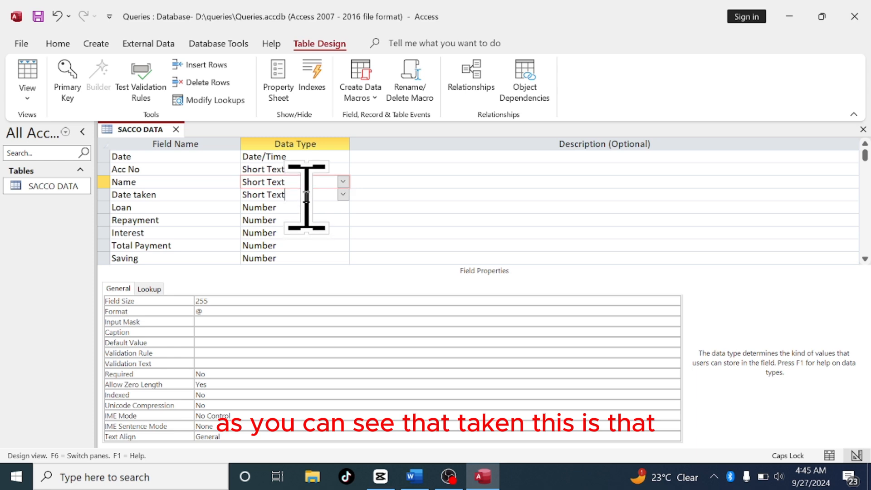
pyautogui.click(344, 194)
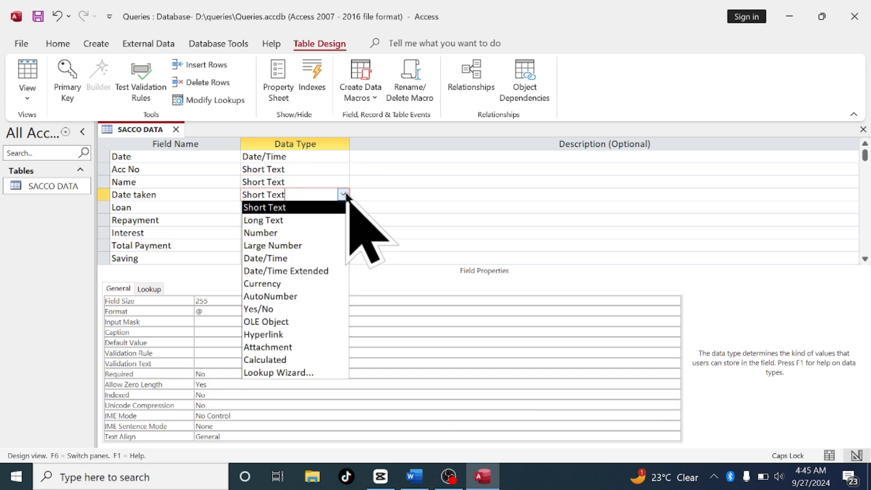
pyautogui.click(287, 258)
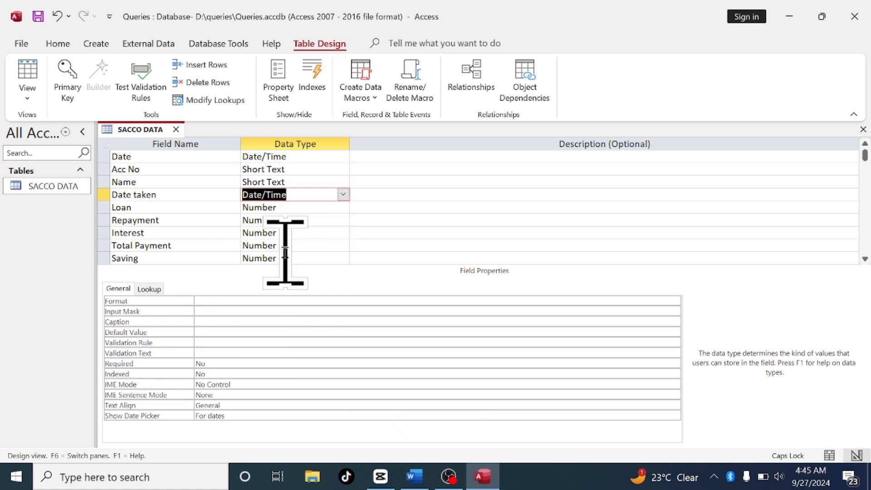
# Review the data types and field properties of the Loan, Repayment, Interest, Total Payment and Saving fields
pyautogui.click(295, 215)
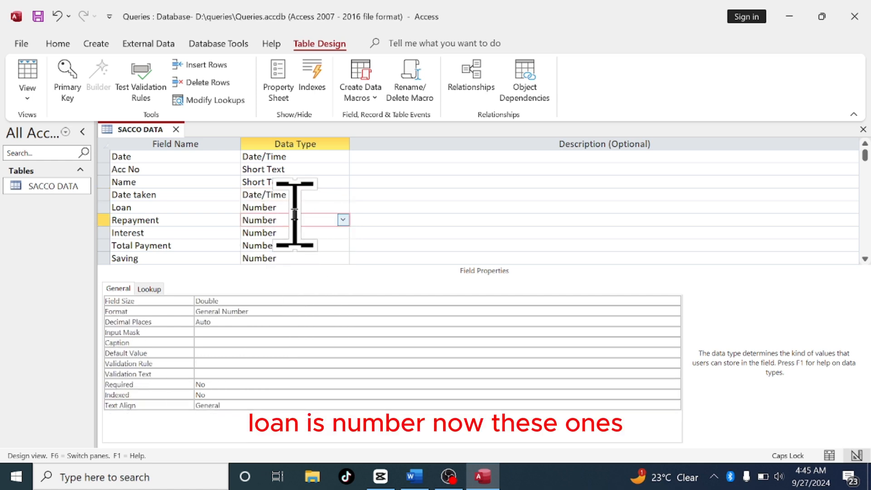
pyautogui.click(289, 208)
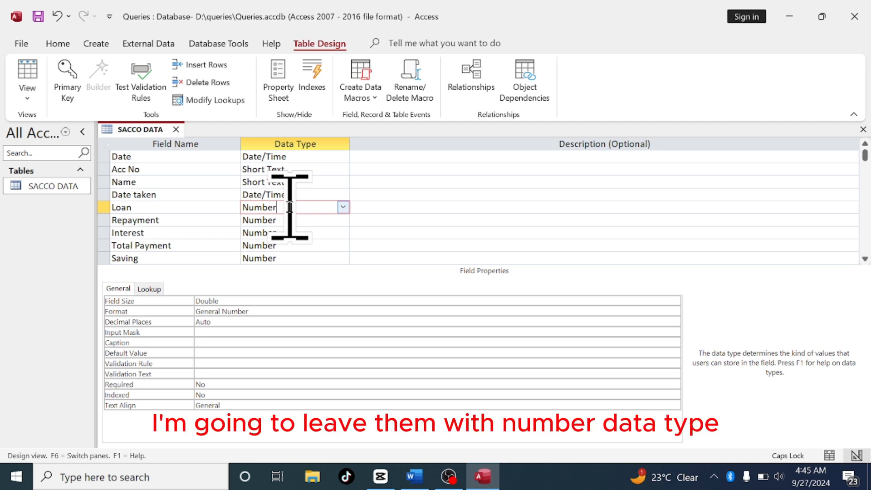
pyautogui.click(290, 224)
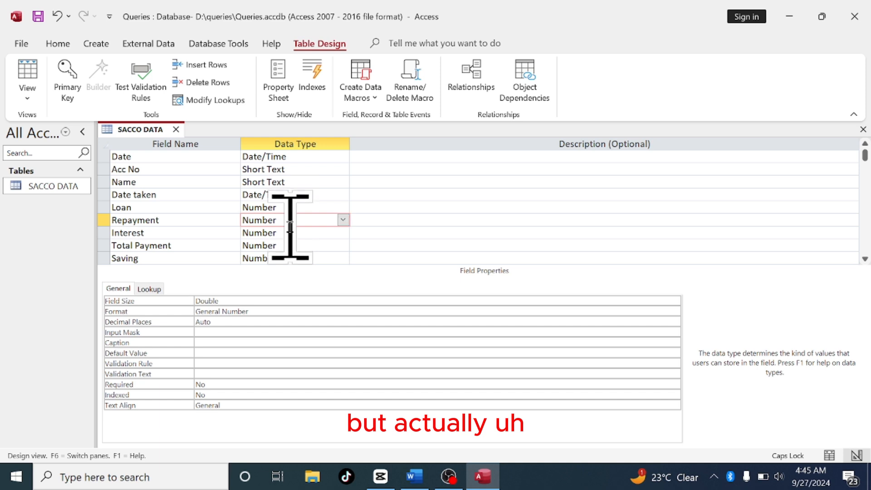
pyautogui.press('Down')
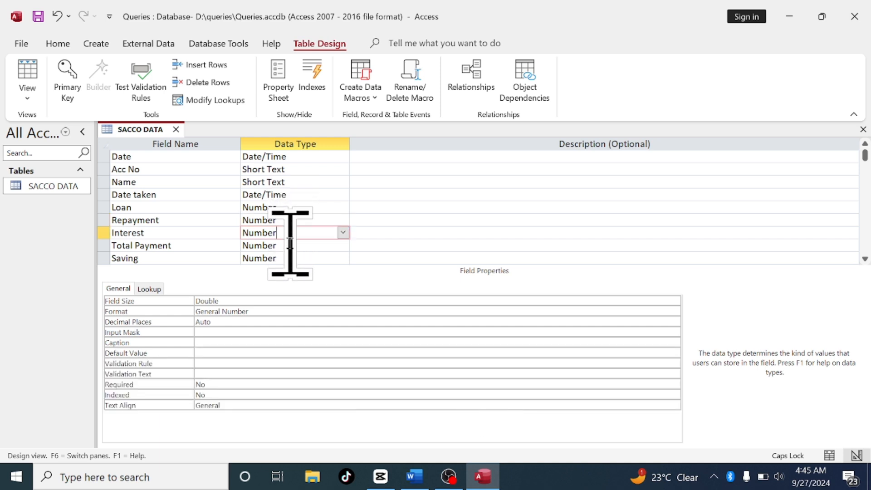
pyautogui.press('Down')
pyautogui.press('Down')
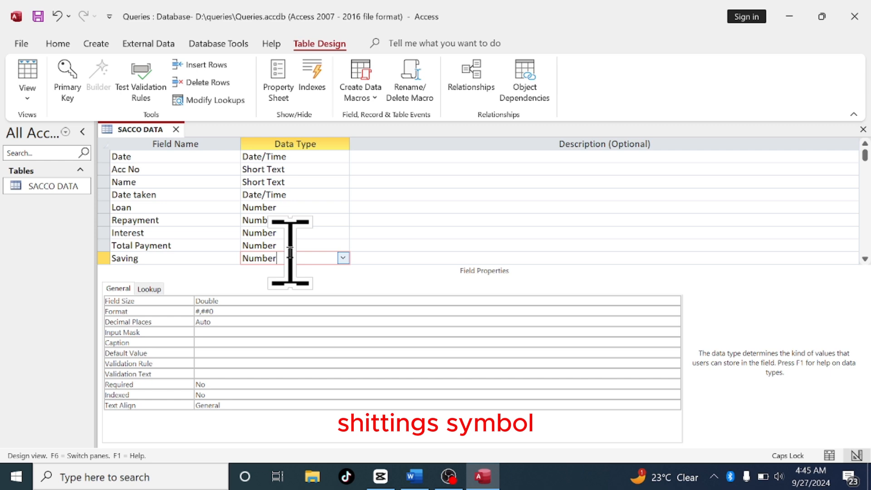
pyautogui.click(290, 246)
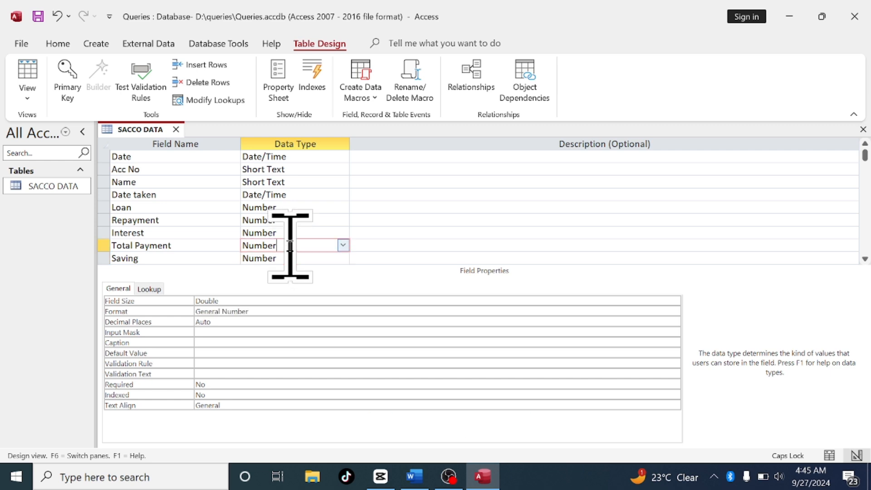
pyautogui.click(290, 233)
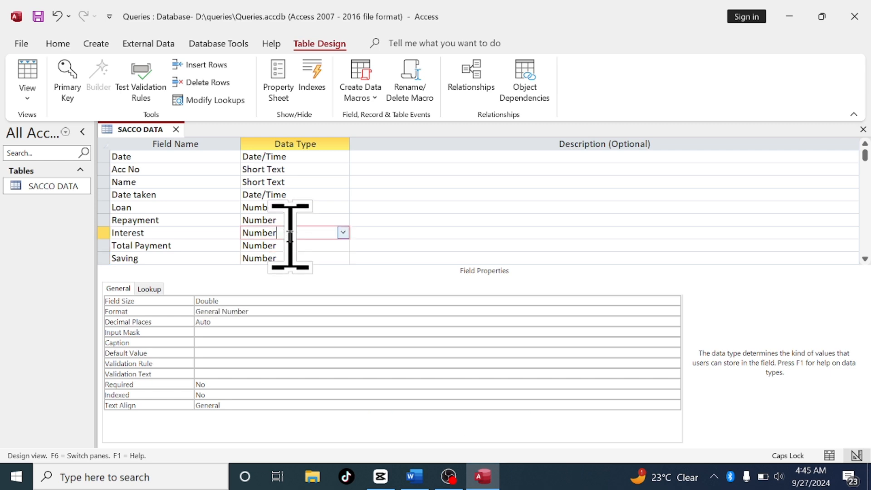
pyautogui.click(289, 222)
pyautogui.click(289, 207)
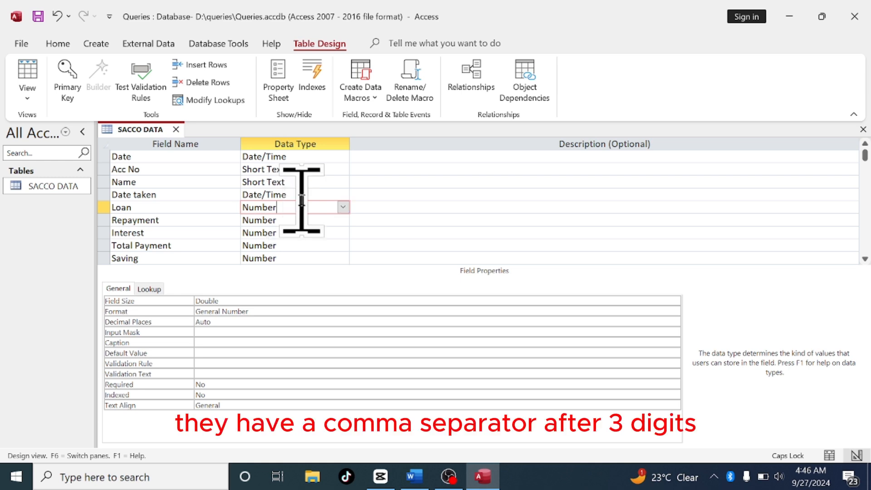
pyautogui.click(302, 196)
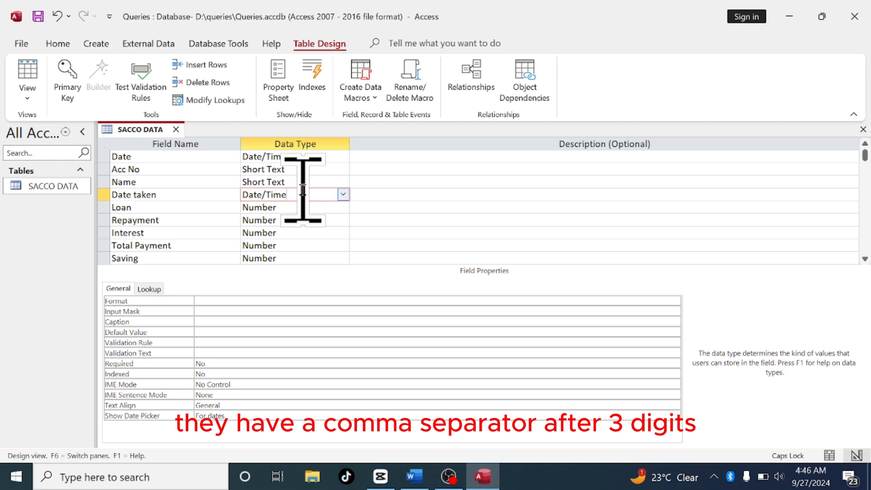
# Set the Loan field's format to "UGX" #,###
pyautogui.click(297, 207)
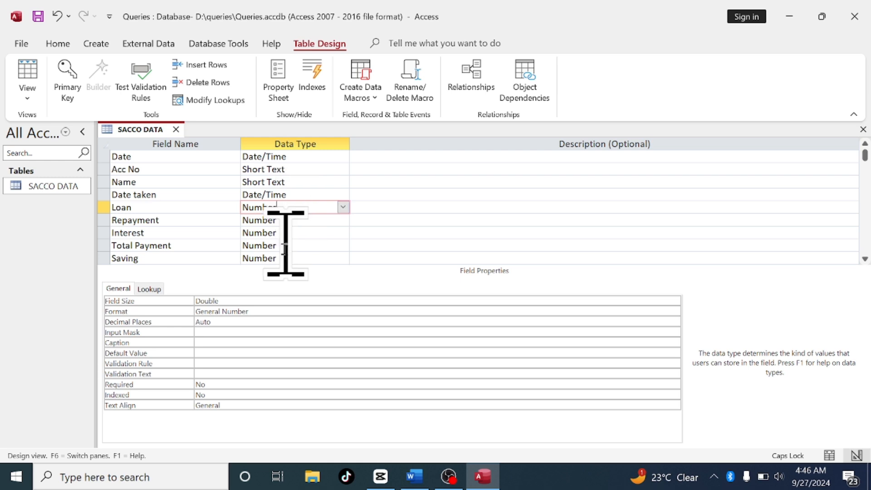
pyautogui.click(261, 310)
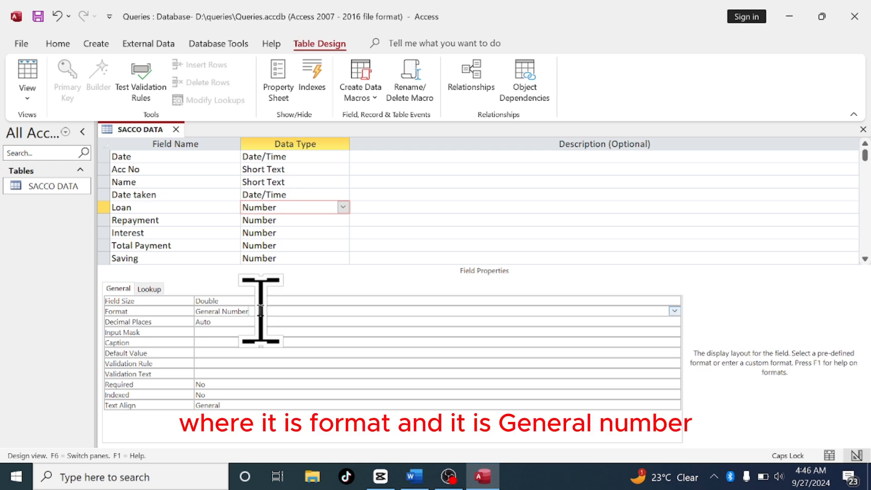
pyautogui.press('BackSpace')
pyautogui.press('BackSpace')
pyautogui.press('BackSpace')
pyautogui.press('BackSpace')
pyautogui.press('BackSpace')
pyautogui.press('BackSpace')
pyautogui.press('BackSpace')
pyautogui.press('BackSpace')
pyautogui.press('BackSpace')
pyautogui.press('BackSpace')
pyautogui.press('BackSpace')
pyautogui.press('BackSpace')
pyautogui.press('BackSpace')
pyautogui.press('BackSpace')
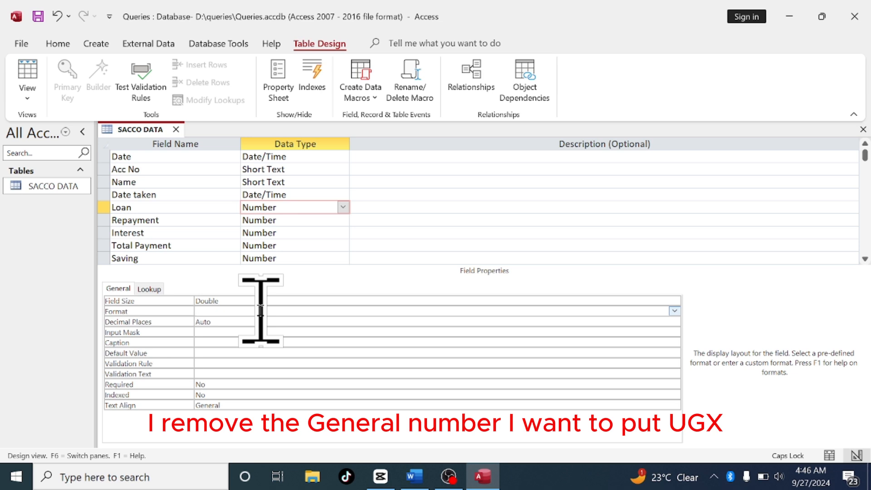
pyautogui.write('UGX')
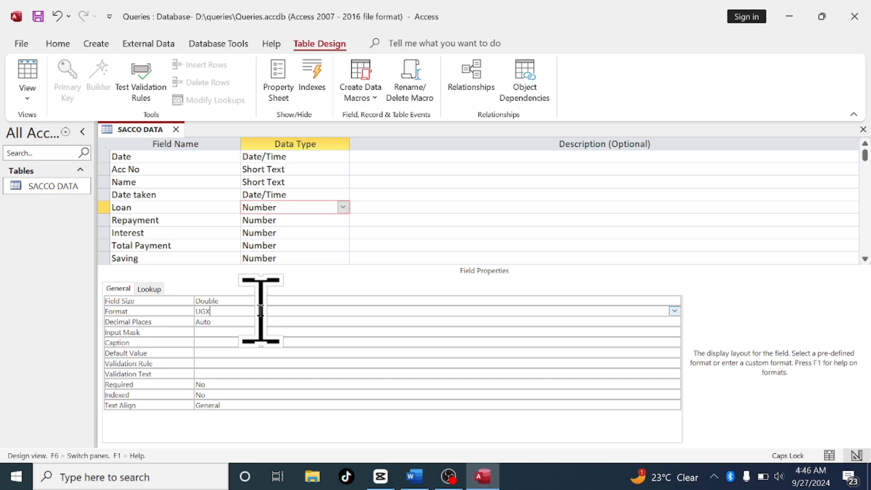
pyautogui.press('BackSpace')
pyautogui.press('BackSpace')
pyautogui.press('BackSpace')
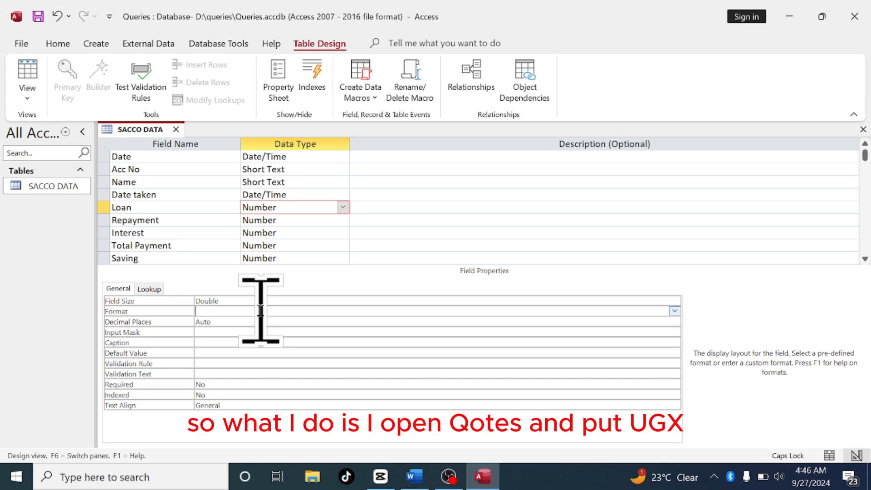
pyautogui.write('"UGX')
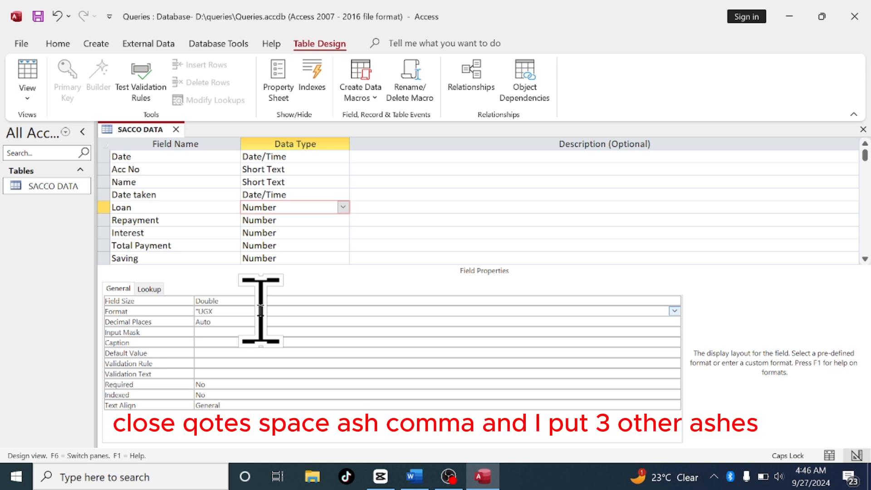
pyautogui.write('" #,###')
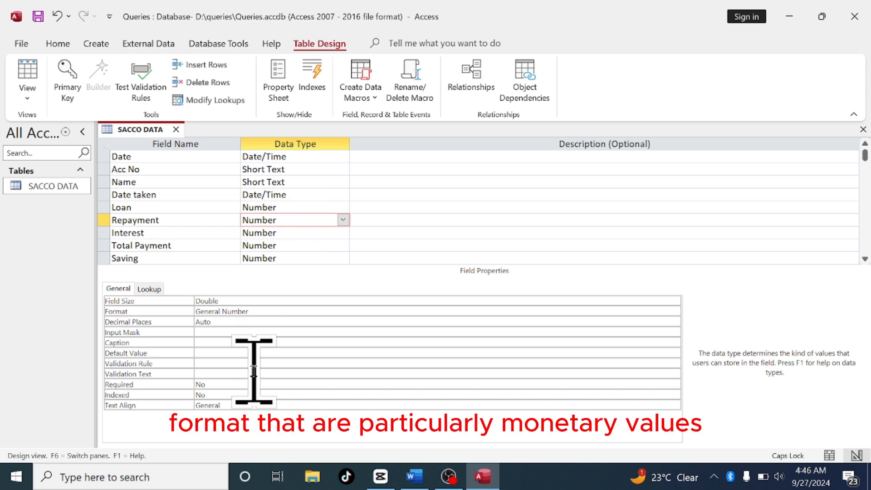
# Set the Repayment field's format to "UGX" #,###
pyautogui.click(264, 312)
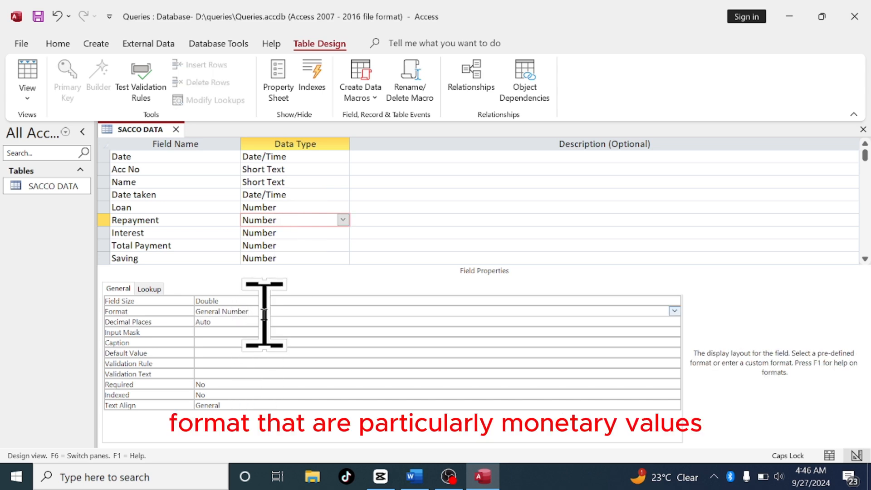
pyautogui.press('BackSpace')
pyautogui.press('BackSpace')
pyautogui.press('BackSpace')
pyautogui.press('BackSpace')
pyautogui.press('BackSpace')
pyautogui.press('BackSpace')
pyautogui.press('BackSpace')
pyautogui.press('BackSpace')
pyautogui.press('BackSpace')
pyautogui.press('BackSpace')
pyautogui.press('BackSpace')
pyautogui.press('BackSpace')
pyautogui.press('BackSpace')
pyautogui.press('BackSpace')
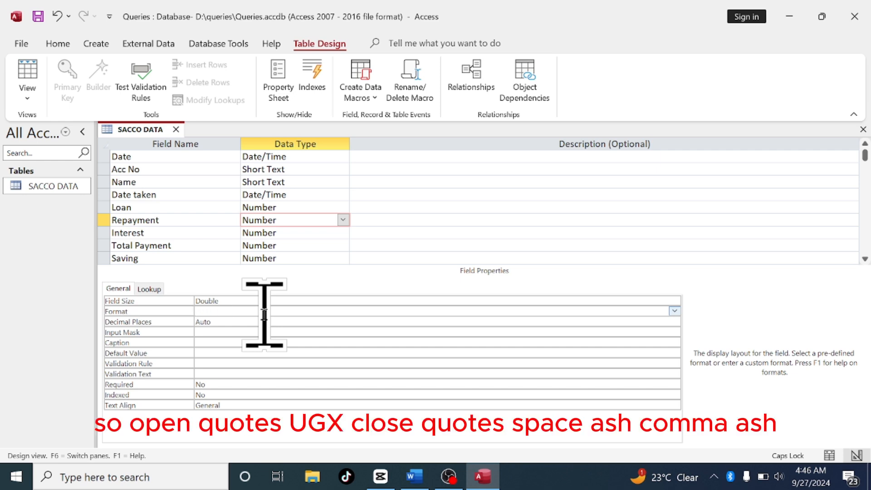
pyautogui.write('"UGX" #,###')
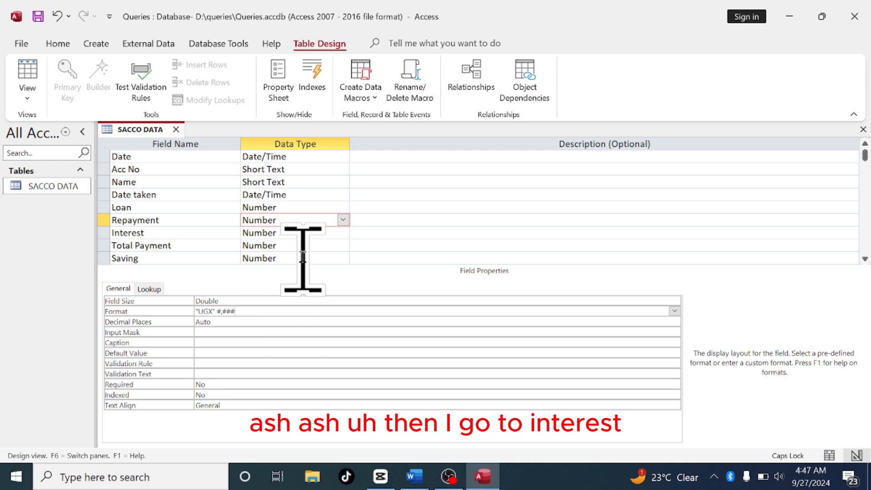
# Set the Interest field's format to "UGX" #,###
pyautogui.click(290, 231)
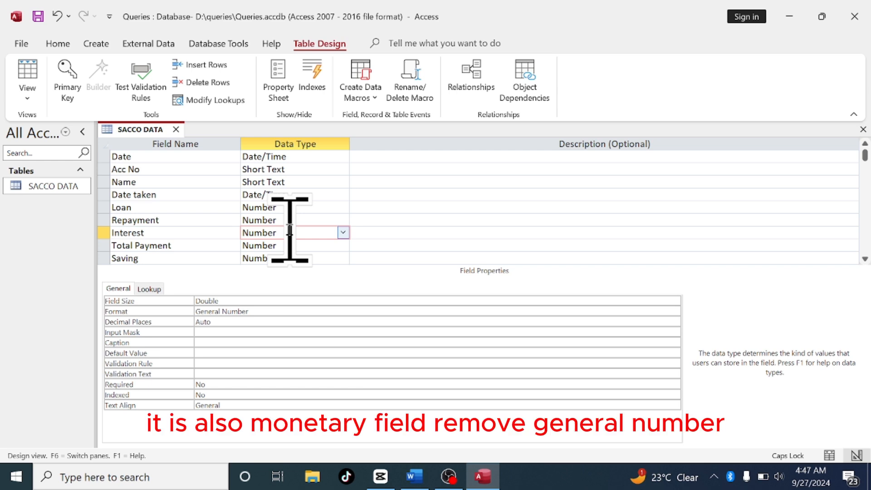
pyautogui.click(258, 312)
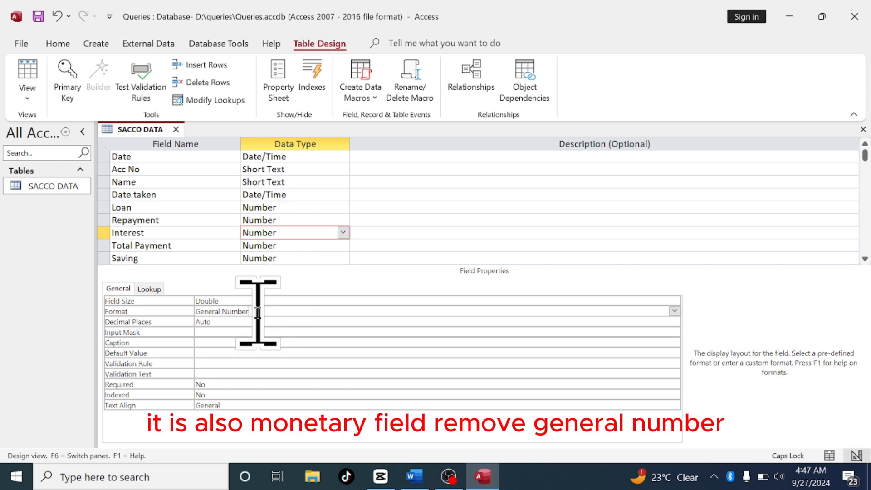
pyautogui.press('BackSpace')
pyautogui.press('BackSpace')
pyautogui.press('BackSpace')
pyautogui.press('BackSpace')
pyautogui.press('BackSpace')
pyautogui.press('BackSpace')
pyautogui.press('BackSpace')
pyautogui.press('BackSpace')
pyautogui.press('BackSpace')
pyautogui.press('BackSpace')
pyautogui.press('BackSpace')
pyautogui.press('BackSpace')
pyautogui.press('BackSpace')
pyautogui.press('BackSpace')
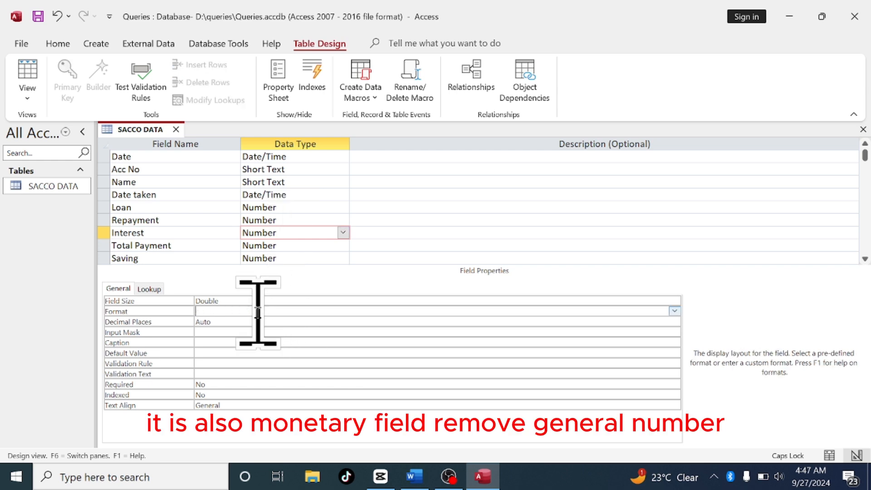
pyautogui.write('"')
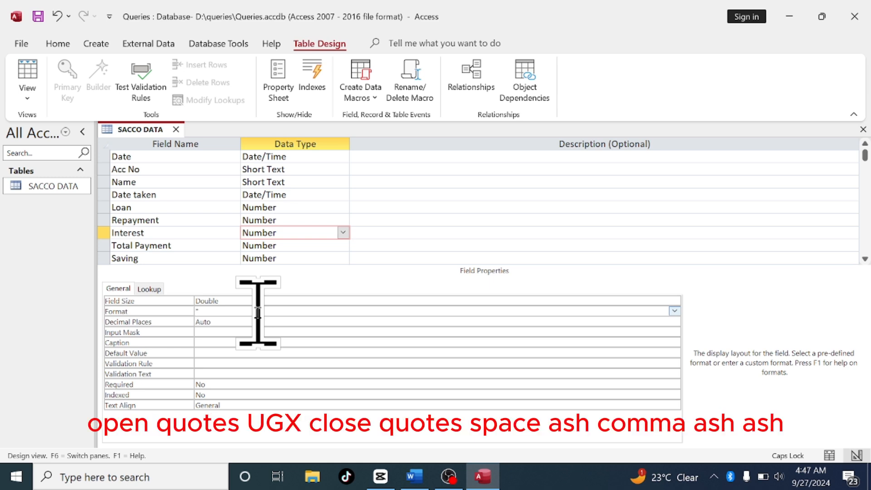
pyautogui.write('UGX" #,###')
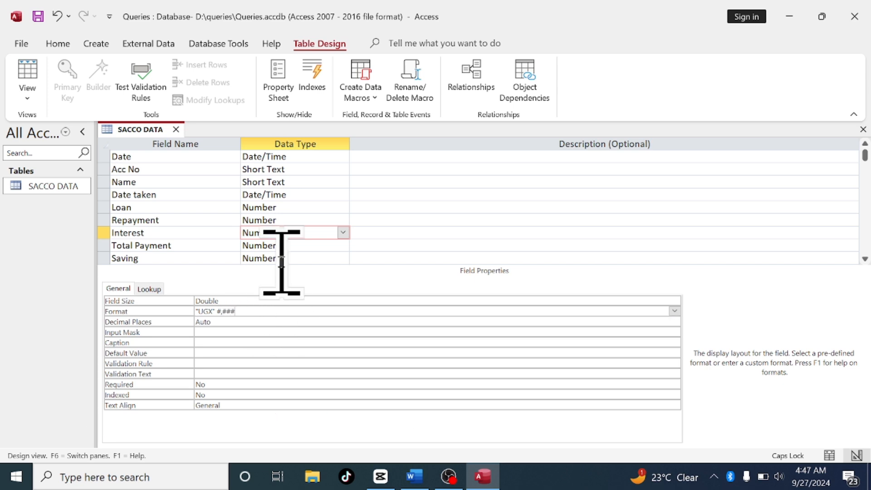
# Set the Total Payment field's format to "UGX" #,###
pyautogui.click(290, 248)
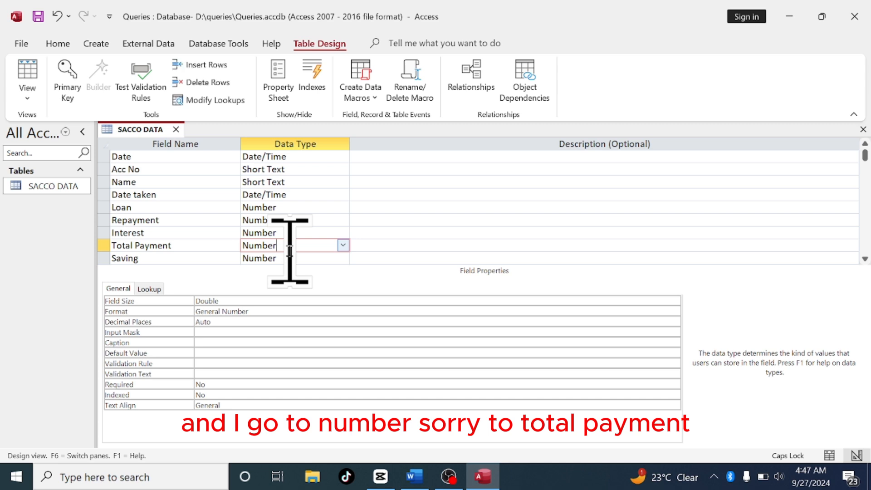
pyautogui.click(275, 305)
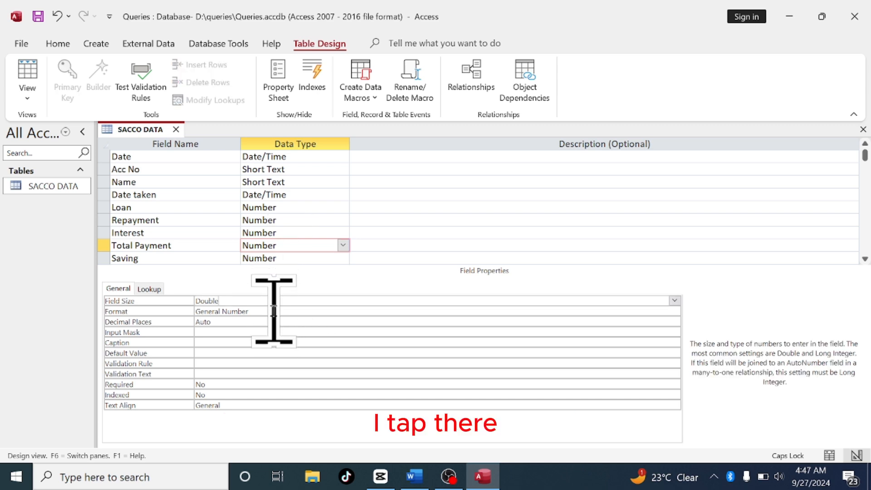
pyautogui.click(275, 312)
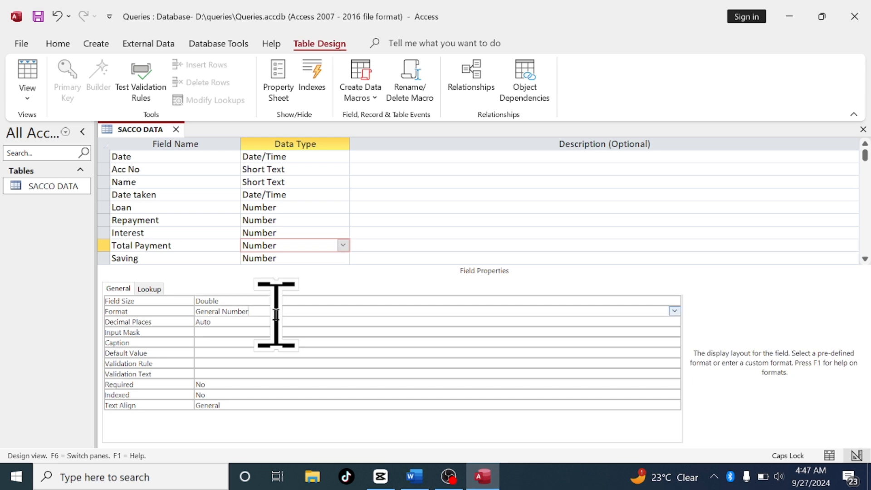
pyautogui.press('BackSpace')
pyautogui.press('BackSpace')
pyautogui.press('BackSpace')
pyautogui.press('BackSpace')
pyautogui.press('BackSpace')
pyautogui.press('BackSpace')
pyautogui.press('BackSpace')
pyautogui.press('BackSpace')
pyautogui.press('BackSpace')
pyautogui.press('BackSpace')
pyautogui.press('BackSpace')
pyautogui.press('BackSpace')
pyautogui.press('BackSpace')
pyautogui.press('BackSpace')
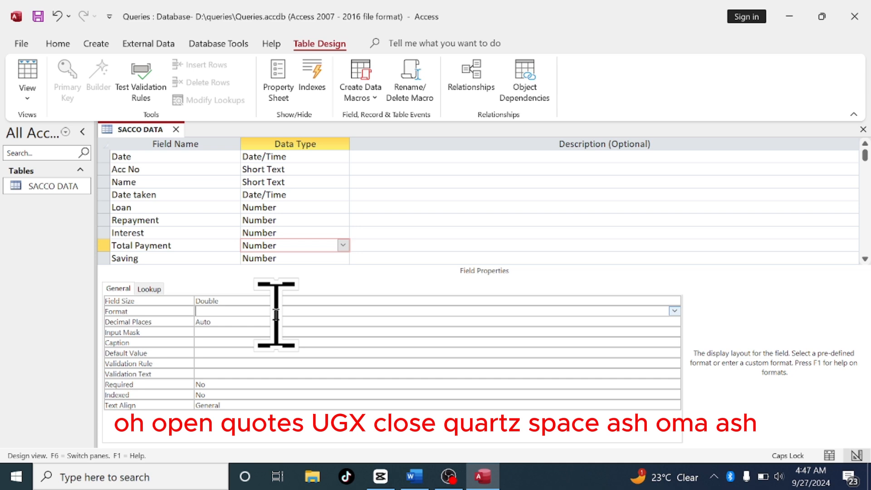
pyautogui.write('"UGX" #,###')
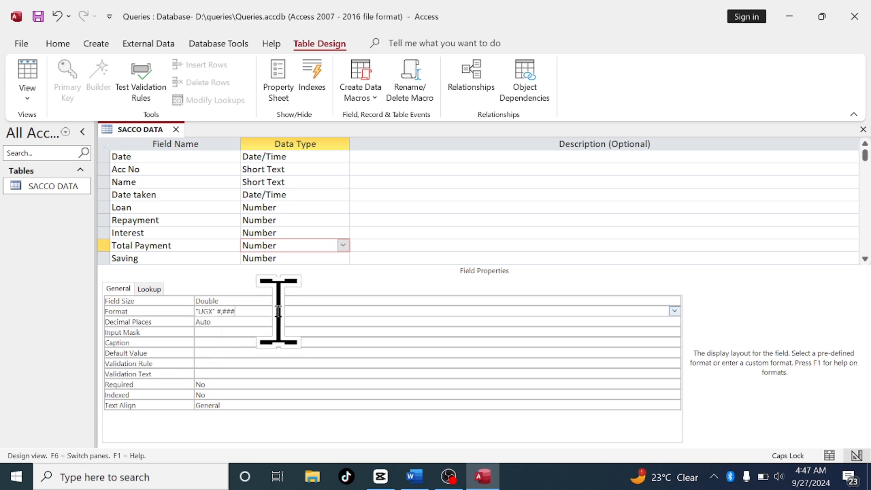
# Prefix the Saving field's existing format with "UGX" so it reads "UGX" #,##0
pyautogui.click(297, 254)
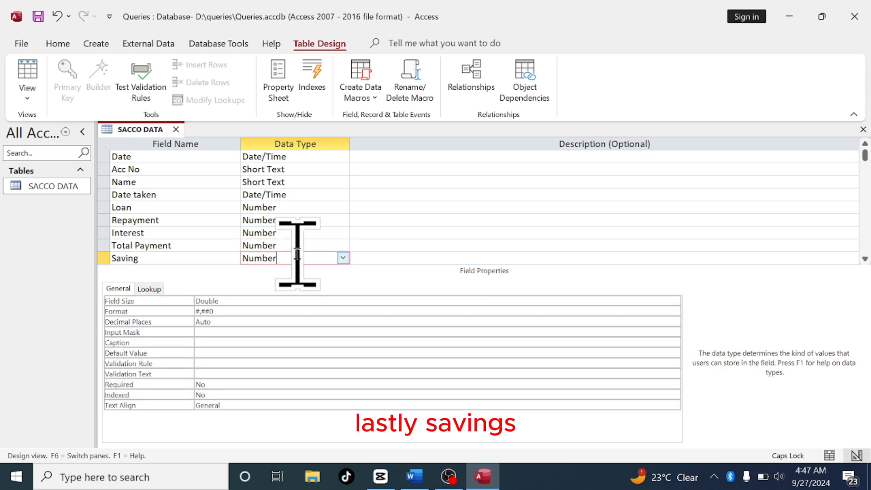
pyautogui.click(241, 311)
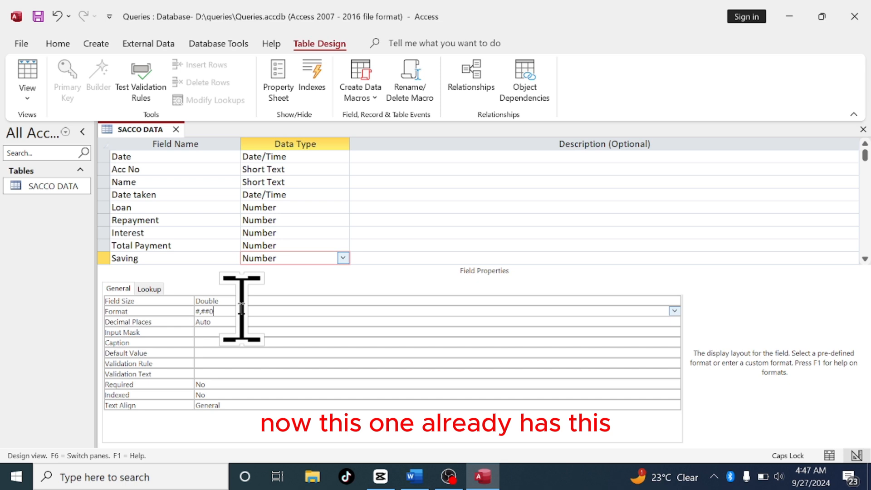
pyautogui.press('Left')
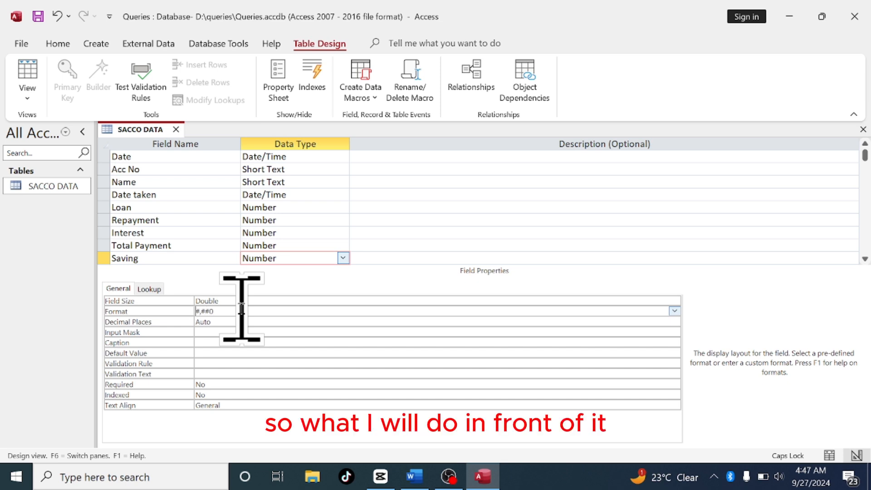
pyautogui.write('"UG')
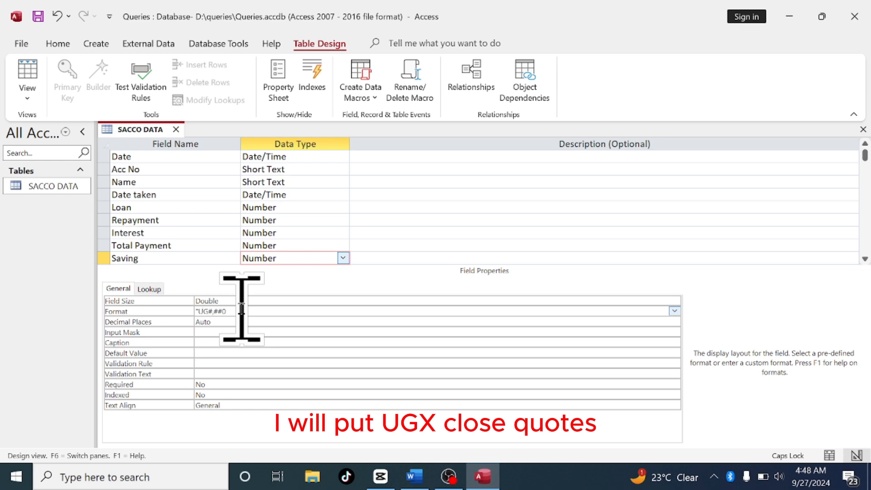
pyautogui.write('X"')
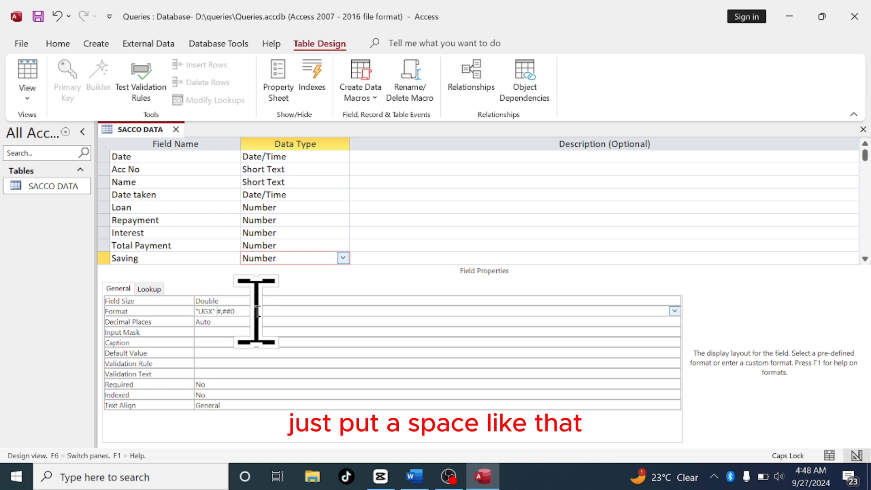
# Review the formats of the Total Payment, Interest, Repayment and Loan fields
pyautogui.click(308, 235)
pyautogui.click(303, 246)
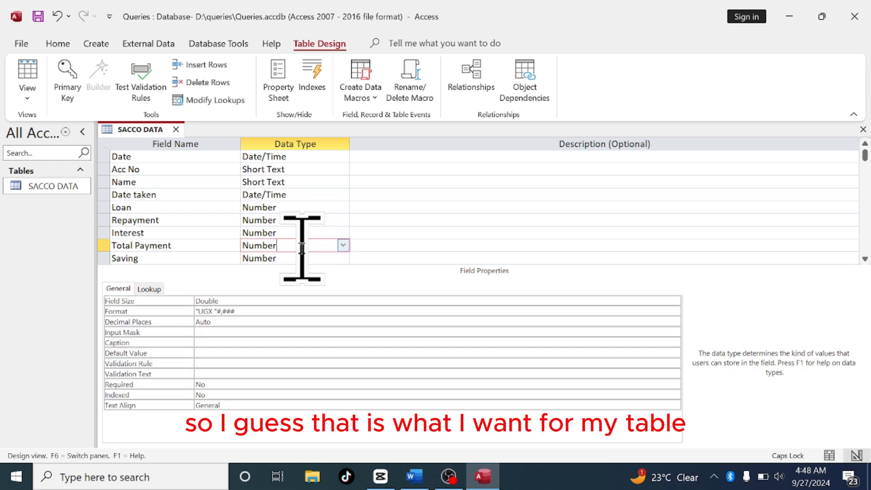
pyautogui.click(301, 233)
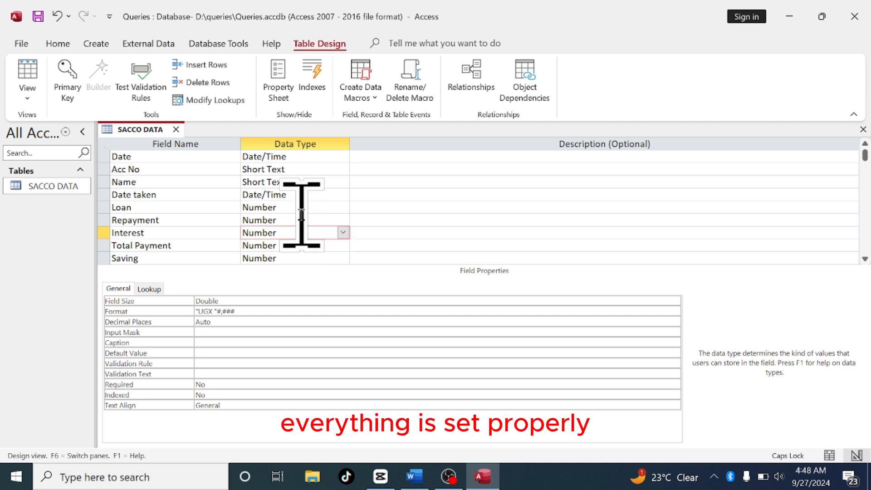
pyautogui.click(302, 218)
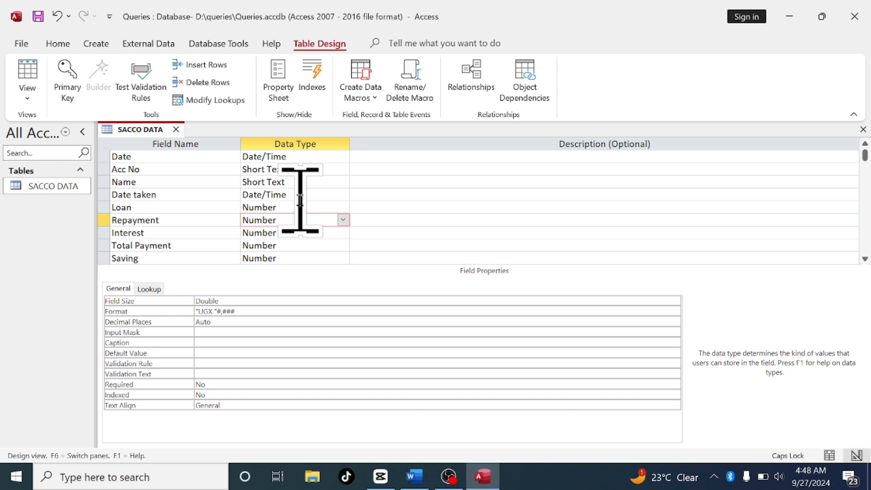
pyautogui.click(300, 196)
pyautogui.click(300, 202)
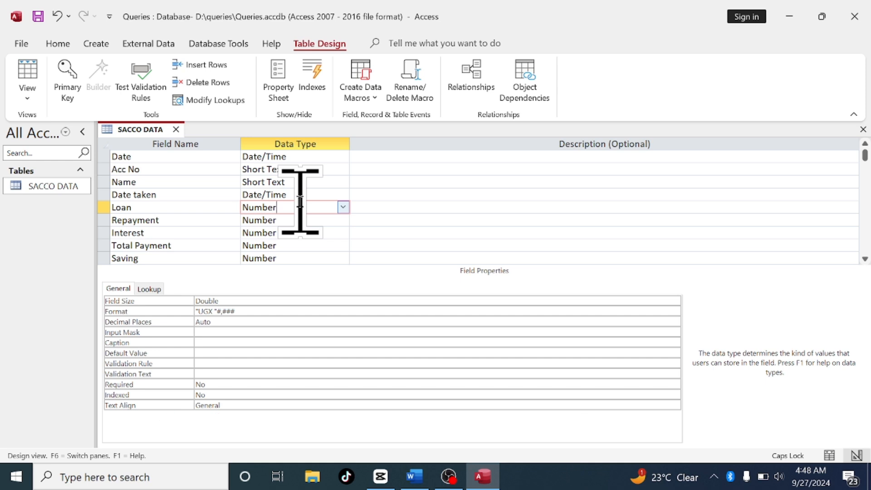
# Add a new field named Acc No after Saving with the AutoNumber data type
pyautogui.click(864, 260)
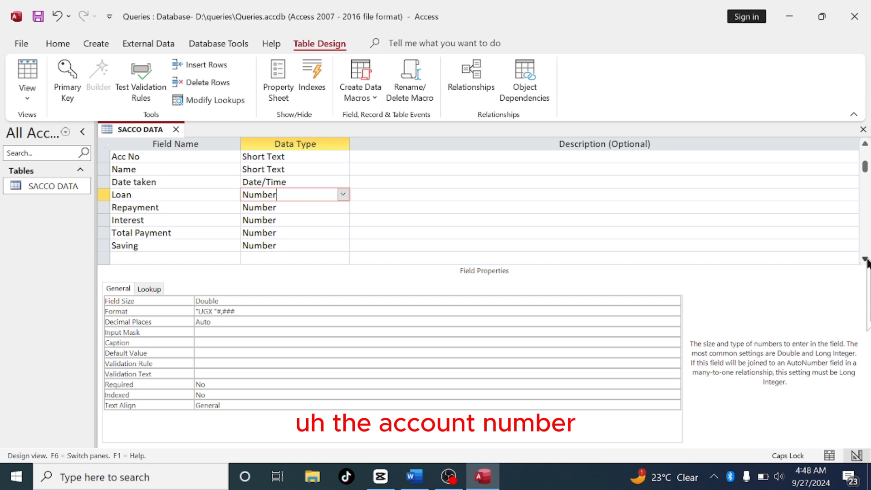
pyautogui.click(865, 259)
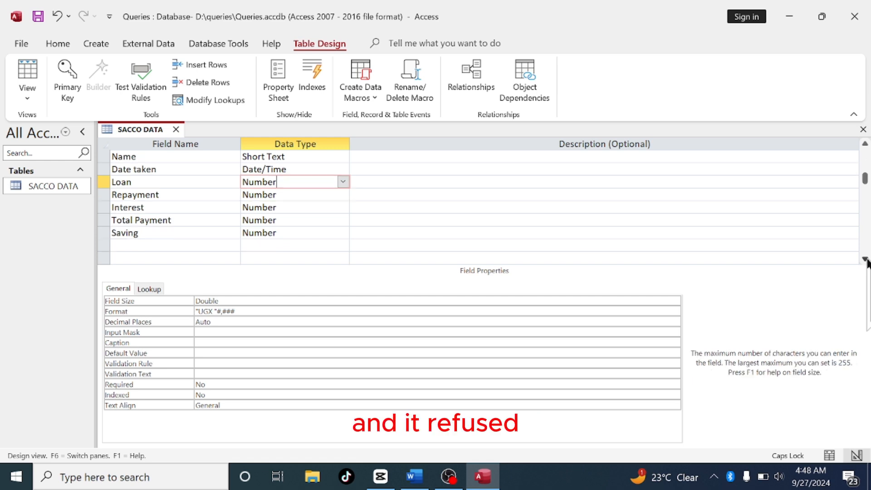
pyautogui.click(137, 245)
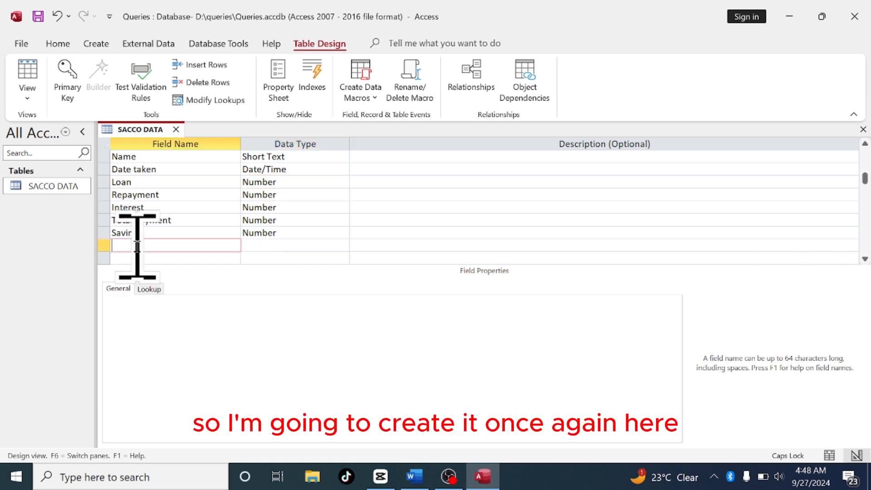
pyautogui.write('A')
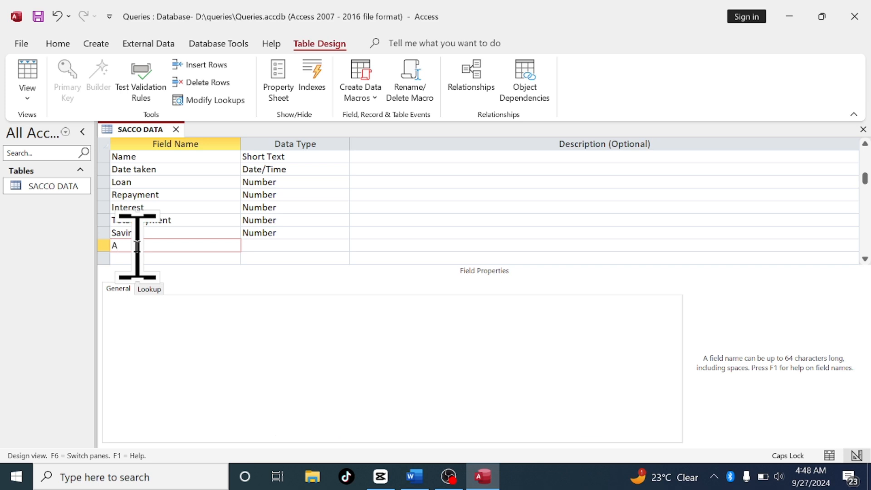
pyautogui.write('cc No')
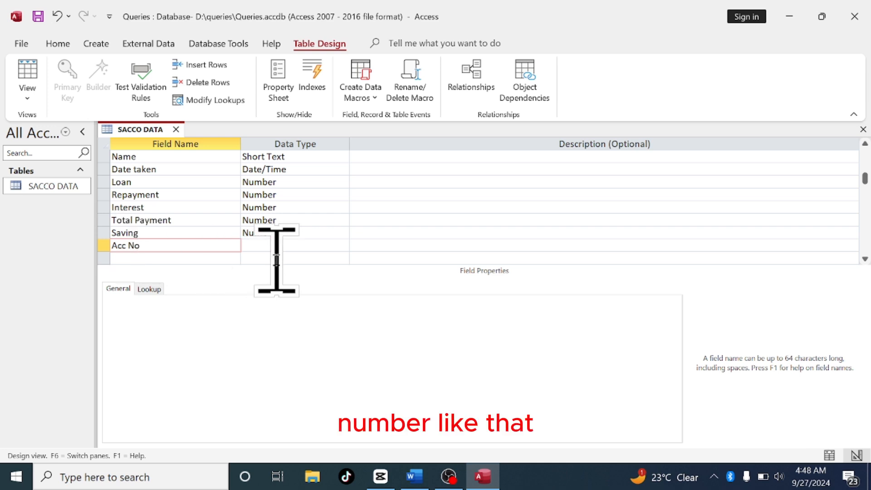
pyautogui.press('Tab')
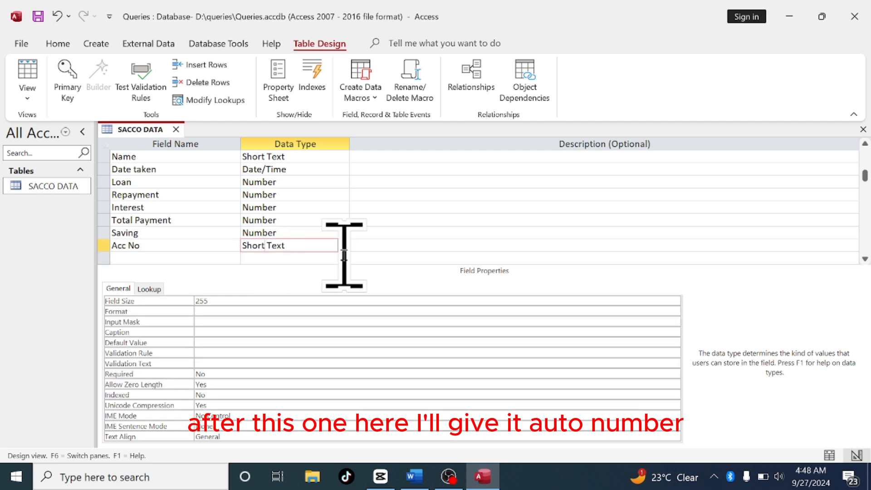
pyautogui.click(343, 246)
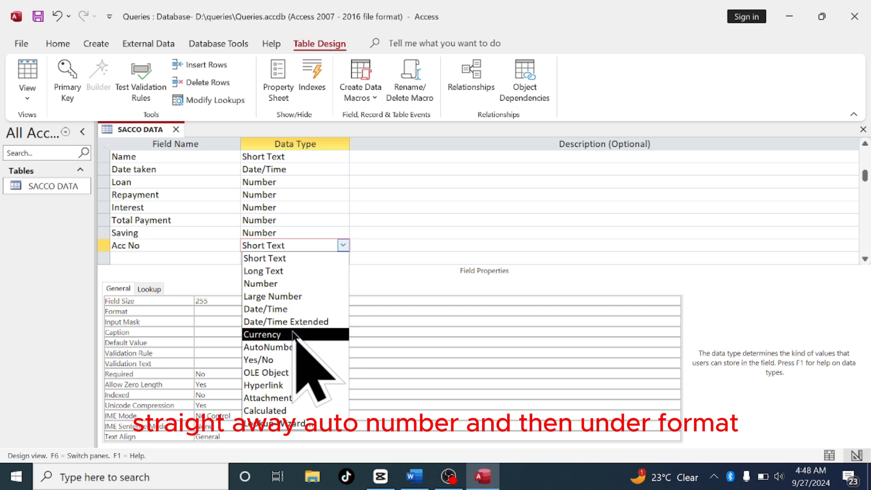
pyautogui.click(292, 348)
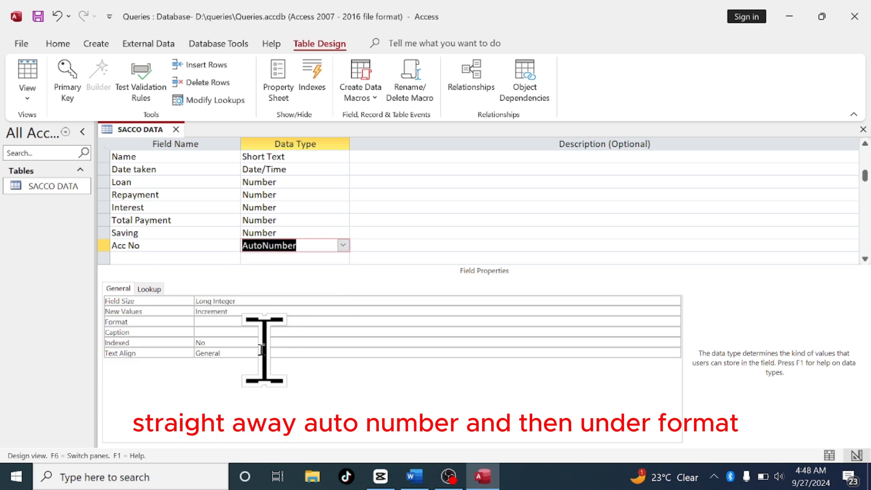
# Start the Acc No field's format with the quoted prefix "MTES"
pyautogui.click(212, 322)
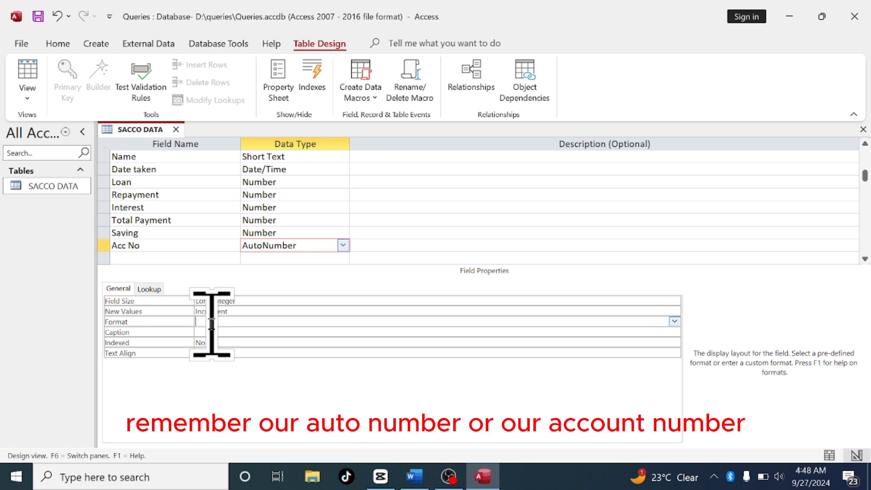
pyautogui.write('"')
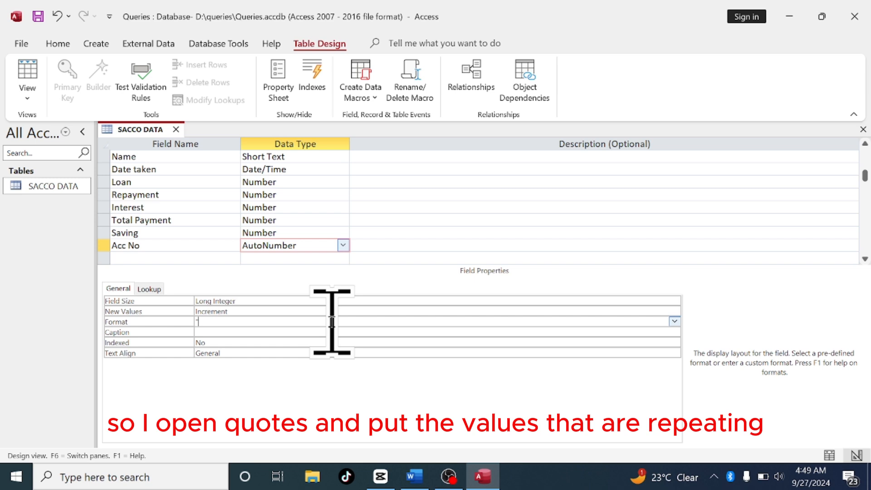
pyautogui.write('mt')
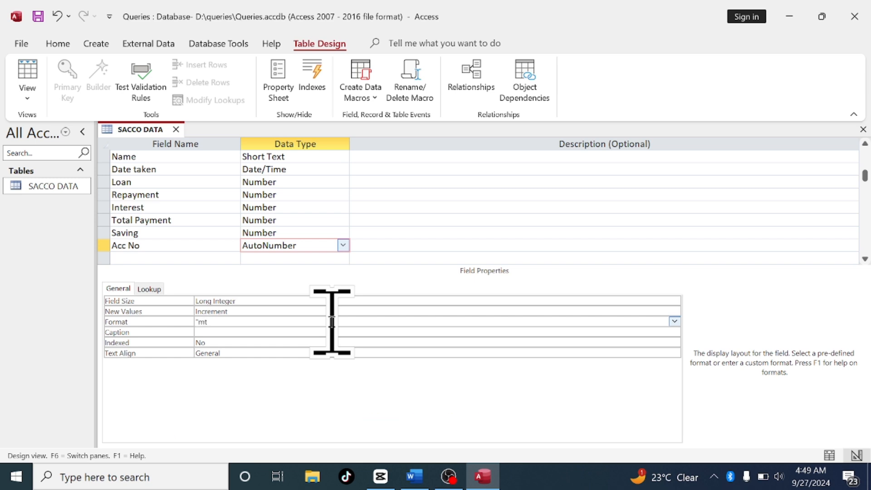
pyautogui.press('BackSpace')
pyautogui.press('BackSpace')
pyautogui.press('capslock')
pyautogui.write('MT')
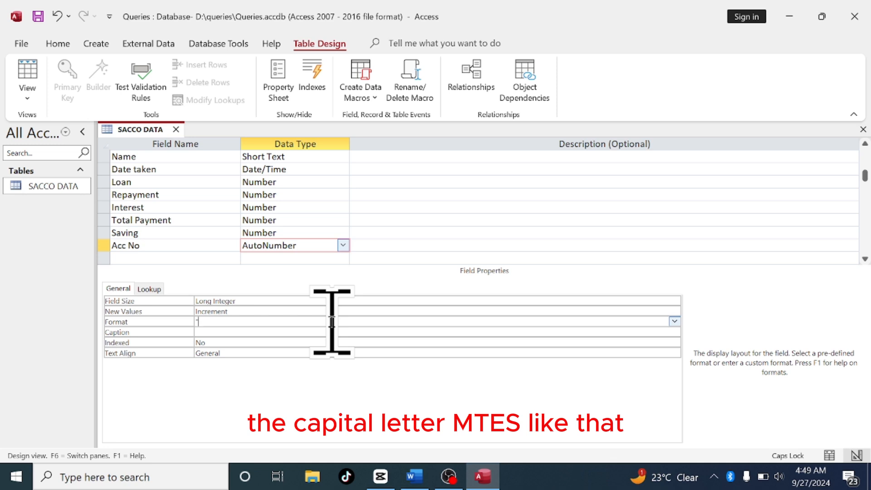
pyautogui.write('ES')
pyautogui.moveTo(411, 471)
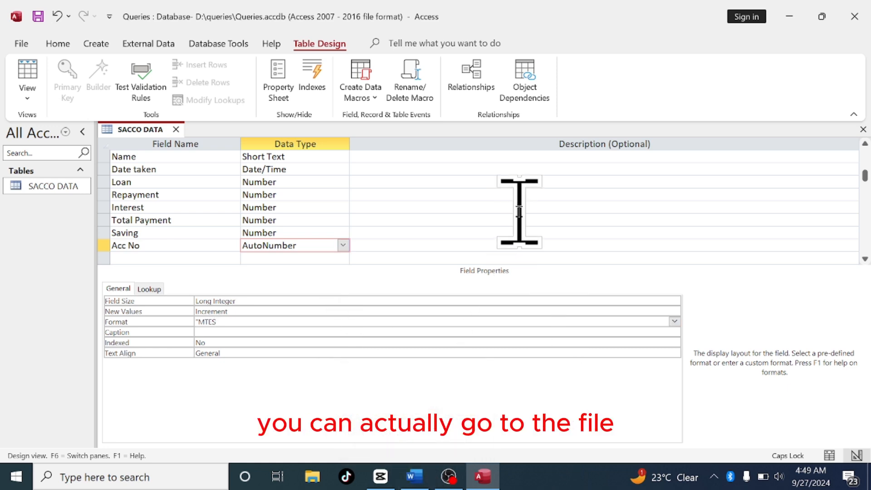
# Switch to the Book1 Excel workbook to compare its Acc. No values with the prefix, then return to Access
pyautogui.click(790, 17)
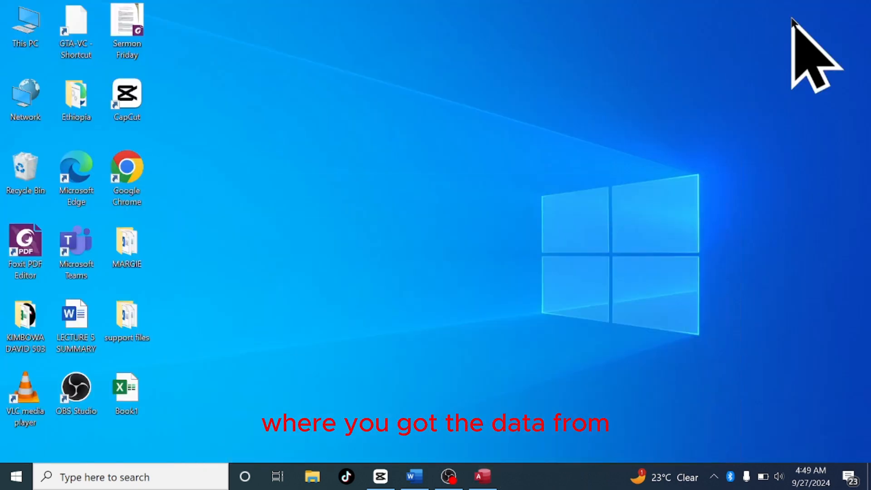
pyautogui.doubleClick(120, 394)
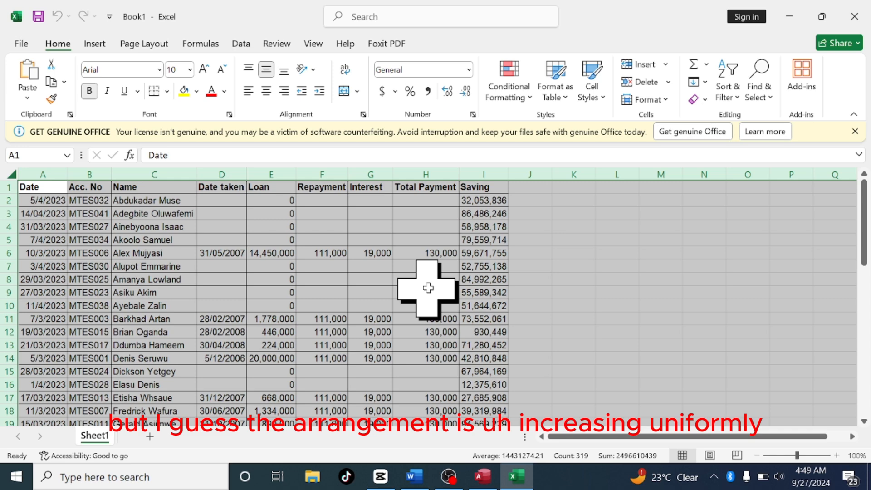
pyautogui.click(532, 269)
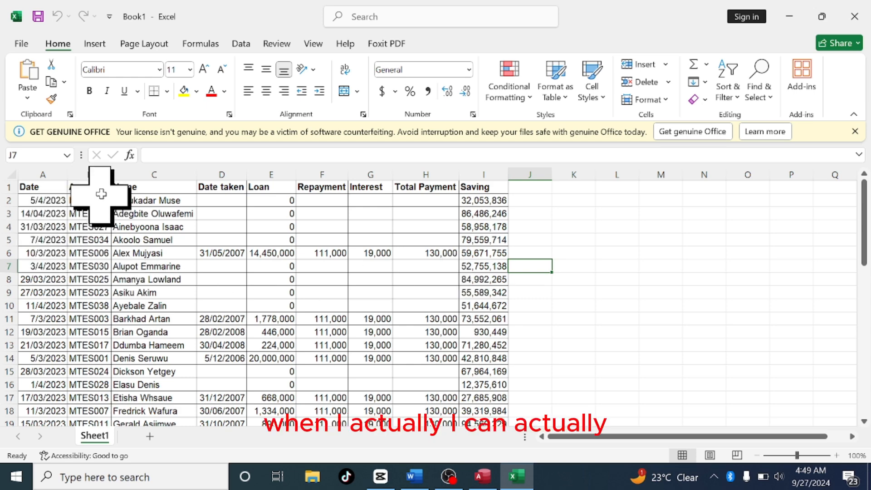
pyautogui.click(794, 18)
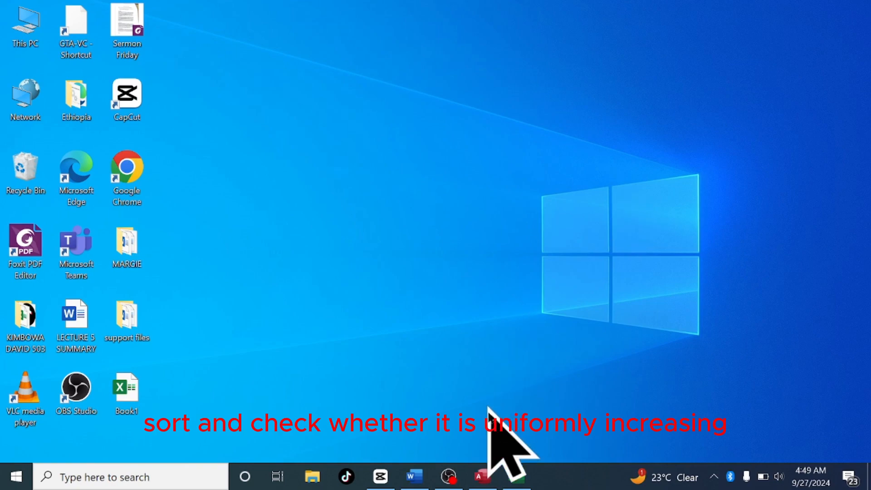
pyautogui.click(526, 483)
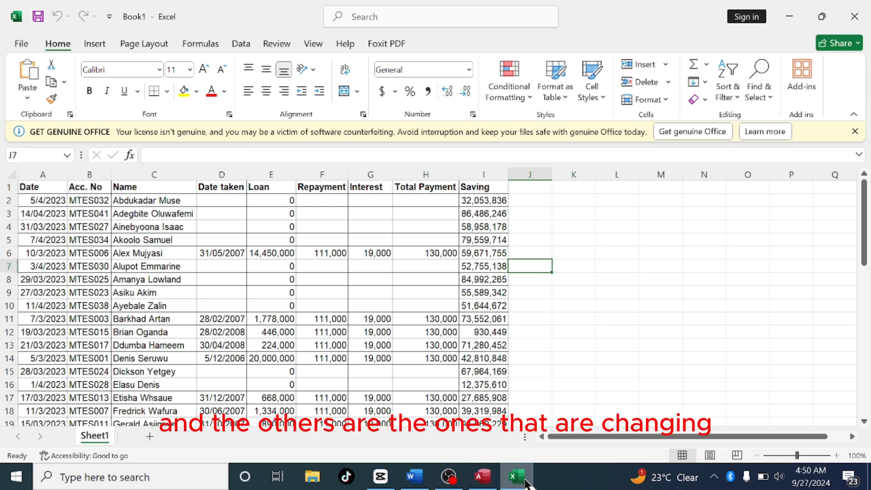
pyautogui.click(526, 483)
pyautogui.click(483, 476)
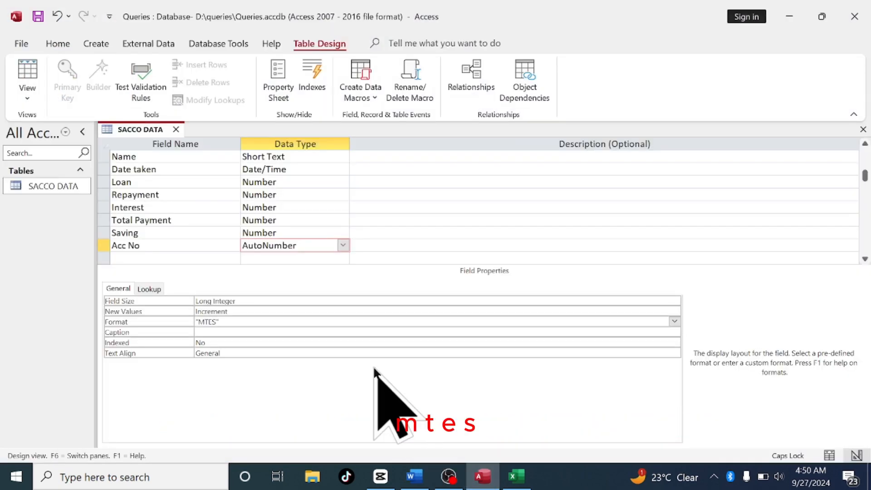
pyautogui.click(516, 476)
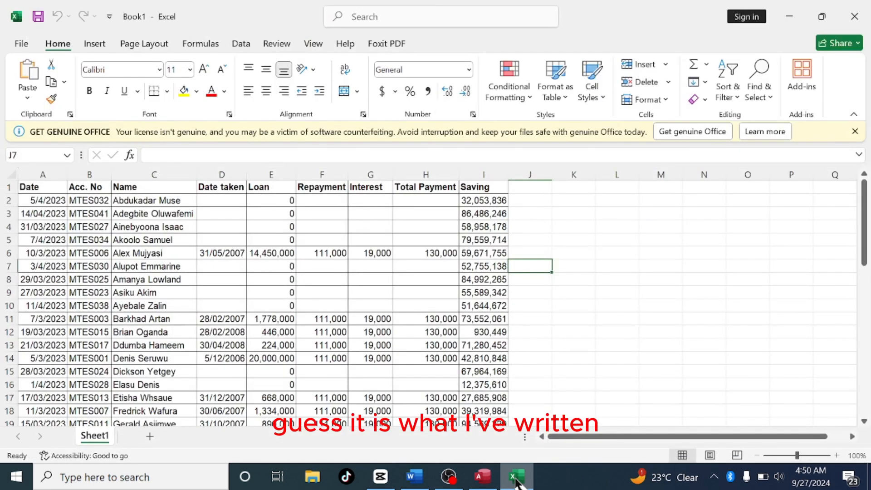
pyautogui.click(516, 476)
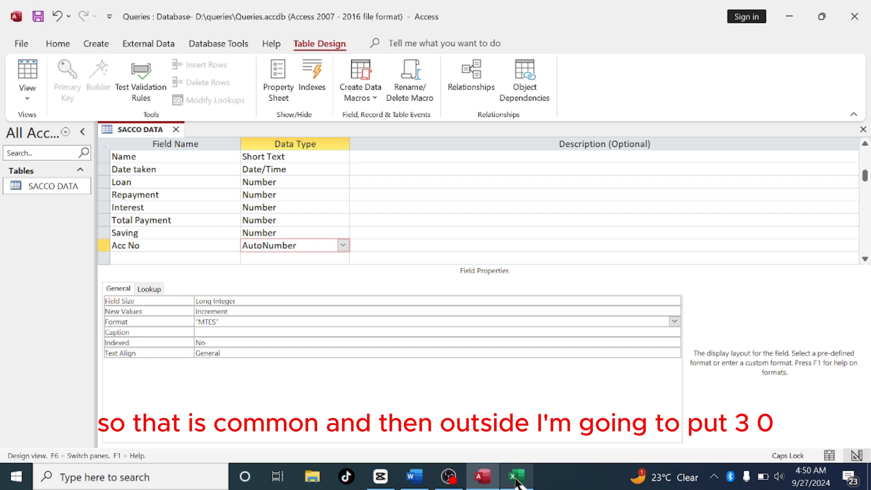
# Append 000 so the Acc No format reads "MTES"000
pyautogui.write('000')
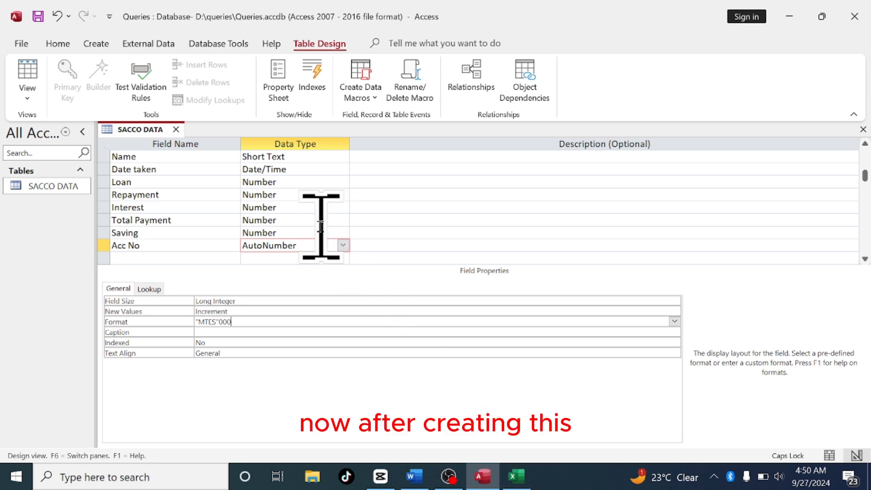
pyautogui.click(307, 220)
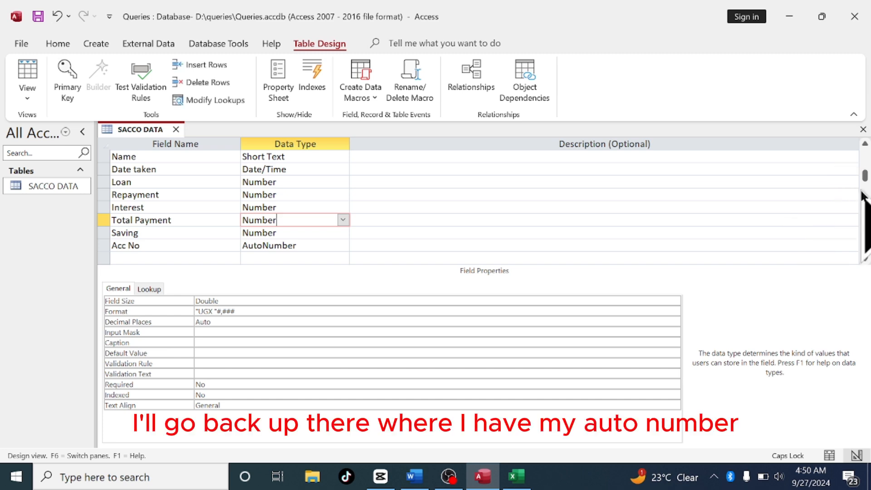
# Delete the original Short Text Acc No field below Date
pyautogui.moveTo(865, 174); pyautogui.dragTo(863, 150)
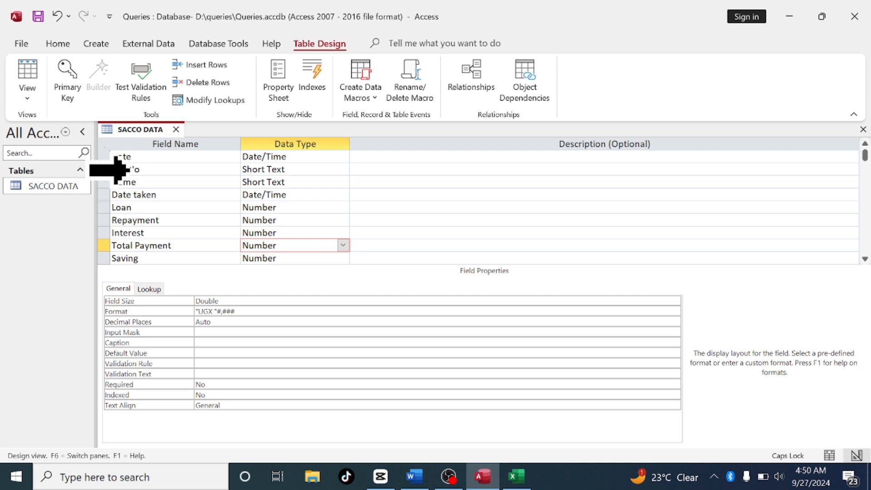
pyautogui.click(103, 169)
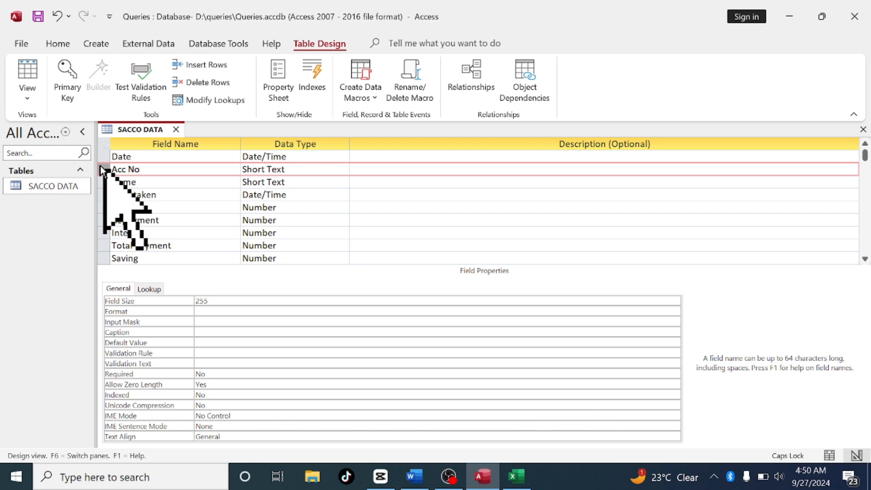
pyautogui.rightClick(103, 171)
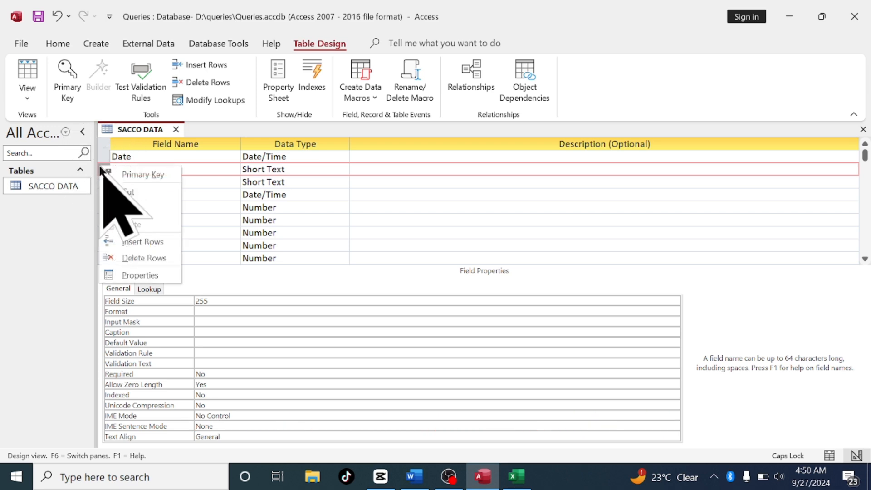
pyautogui.click(143, 258)
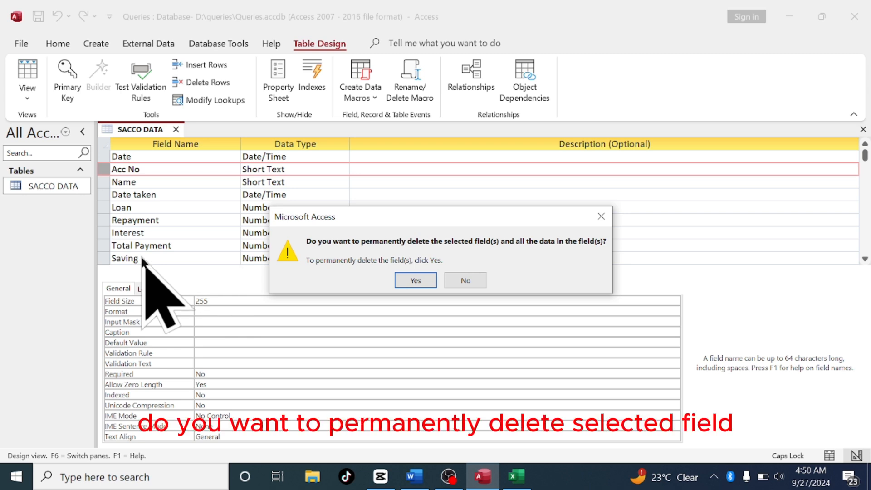
pyautogui.click(415, 279)
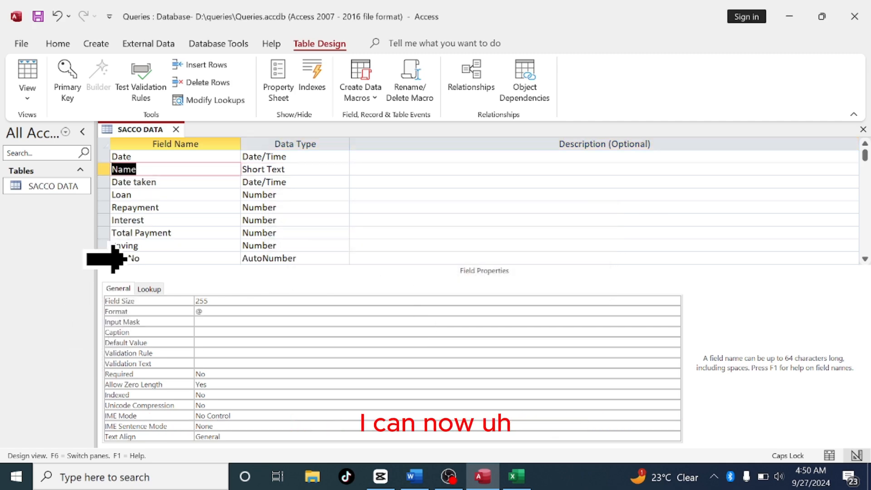
# Move the AutoNumber Acc No field up to sit below Date and save the table design on closing
pyautogui.click(99, 258)
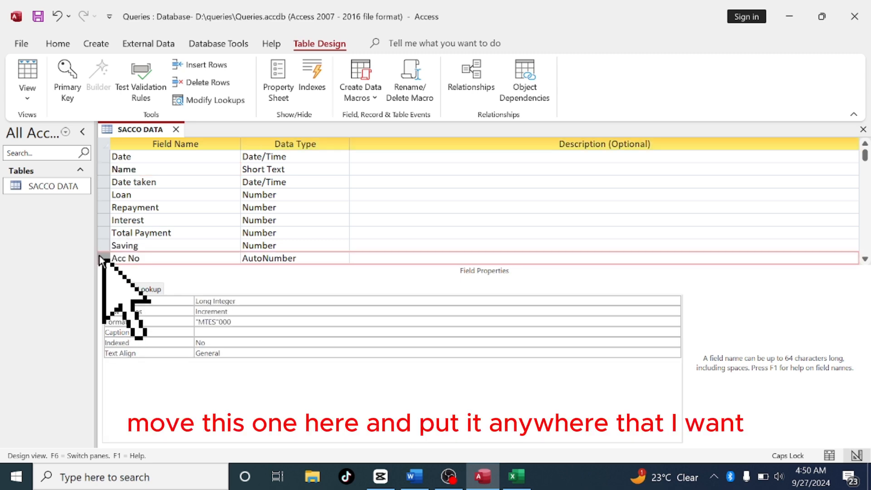
pyautogui.moveTo(100, 258); pyautogui.dragTo(100, 173)
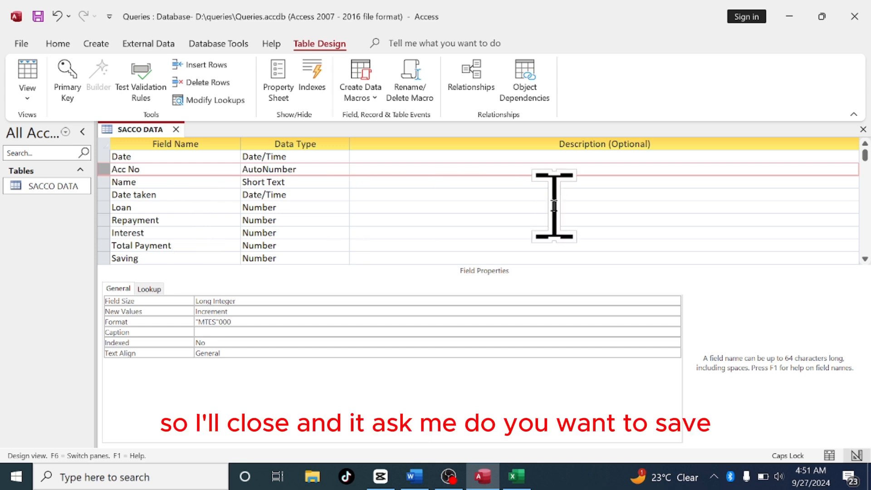
pyautogui.click(863, 129)
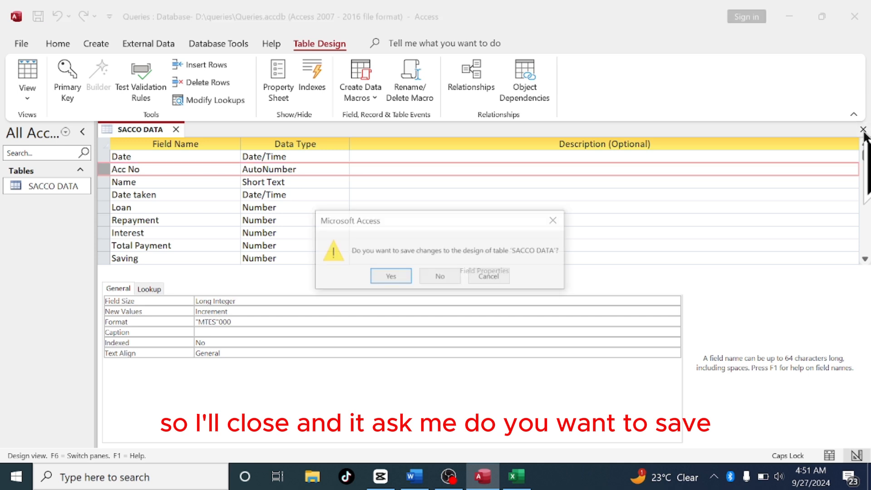
pyautogui.click(387, 281)
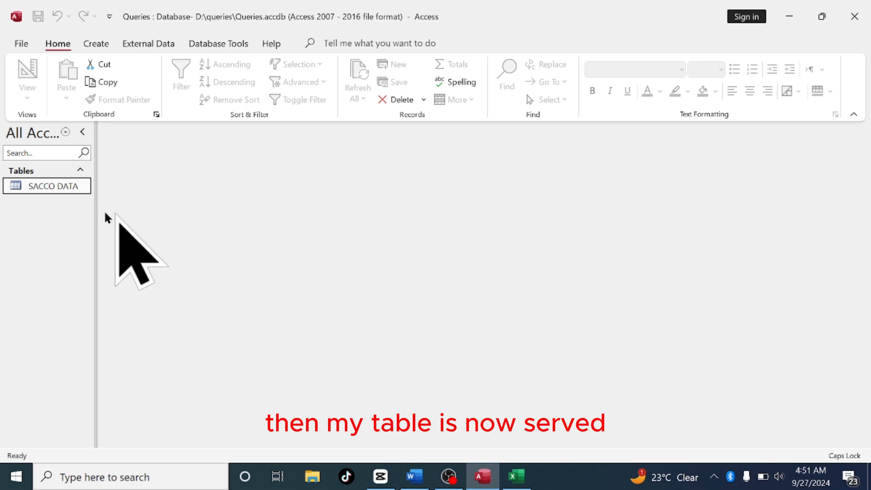
# Open the SACCO DATA table and auto-fit the Loan and Saving column widths
pyautogui.doubleClick(54, 186)
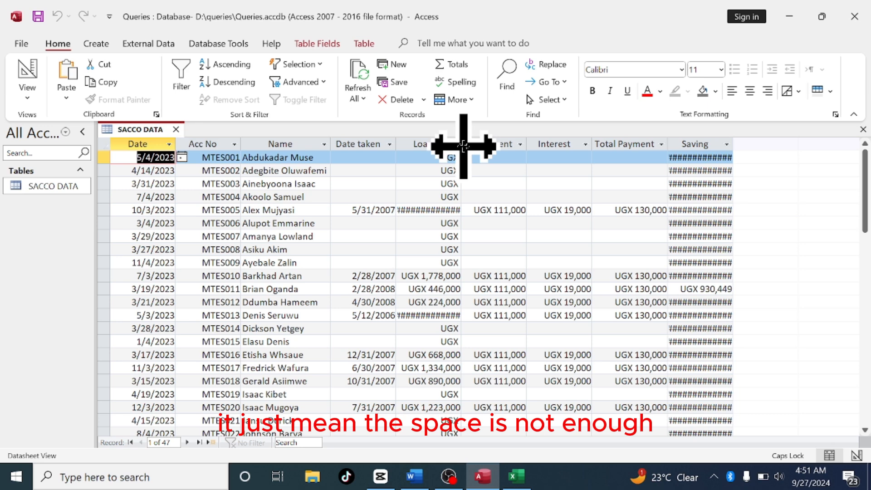
pyautogui.doubleClick(463, 145)
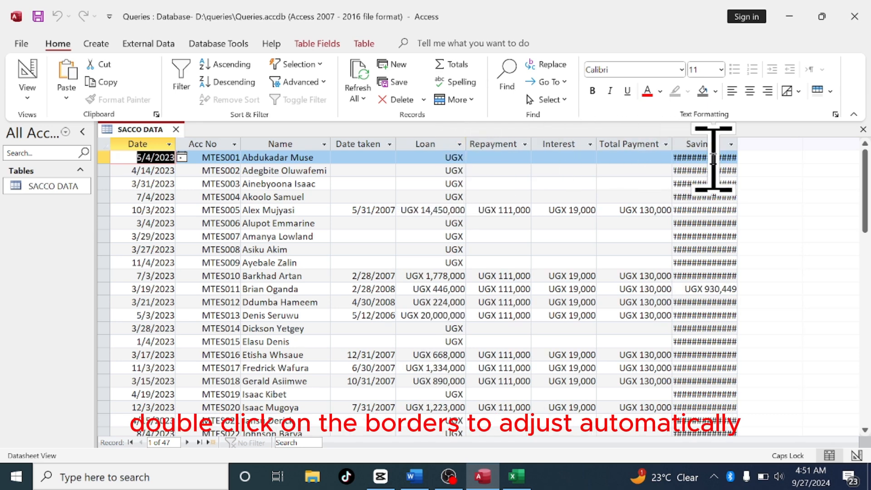
pyautogui.doubleClick(738, 145)
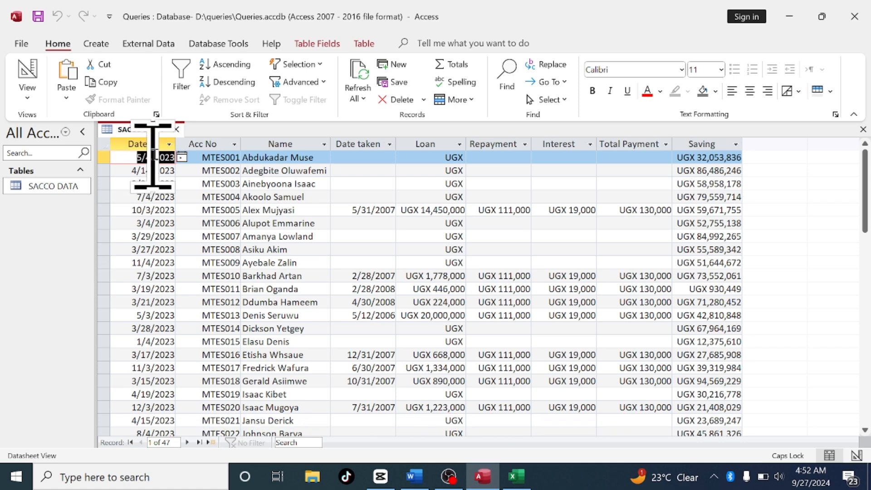
# Close the SACCO DATA table, saving its layout changes
pyautogui.click(176, 129)
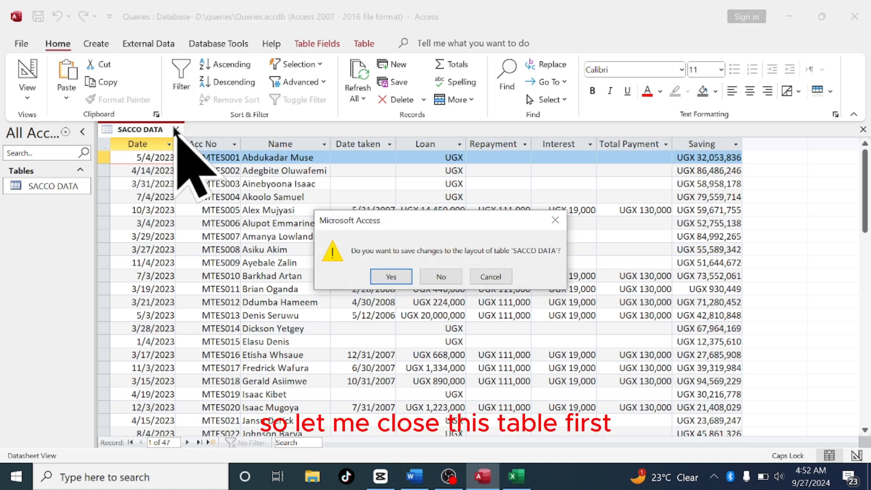
pyautogui.click(389, 274)
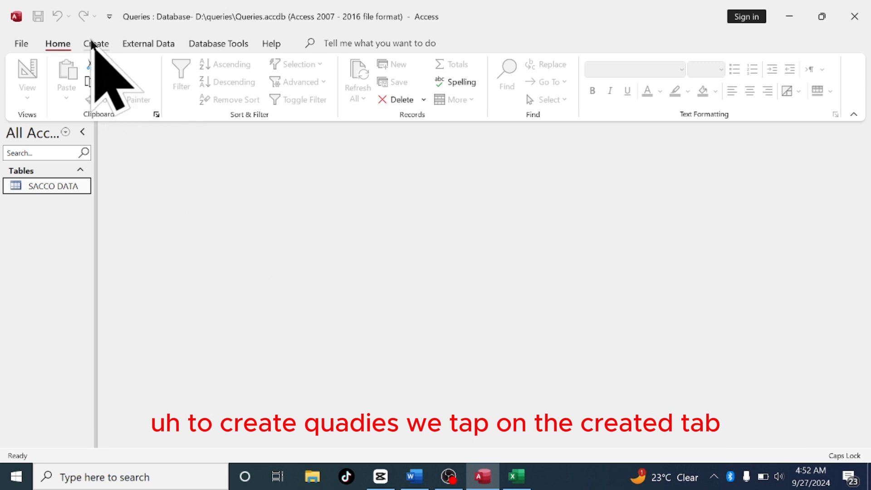
# Start a new query in Query Design with the SACCO DATA table added
pyautogui.click(92, 42)
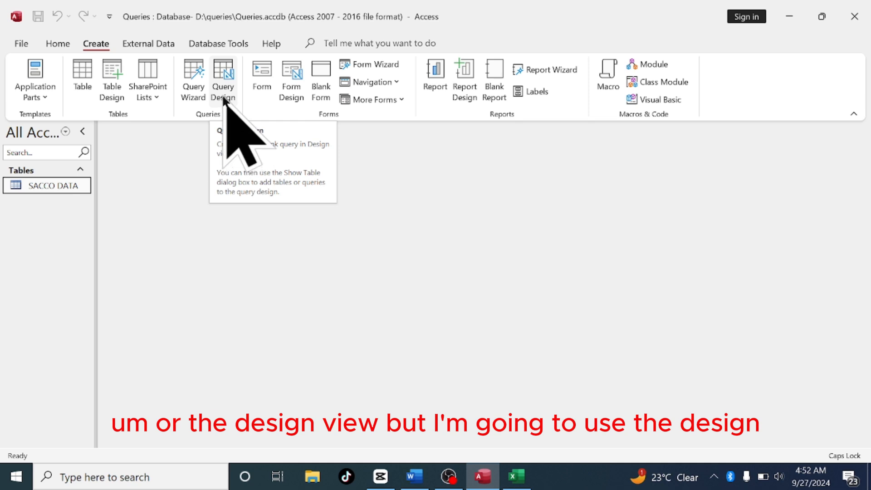
pyautogui.click(223, 99)
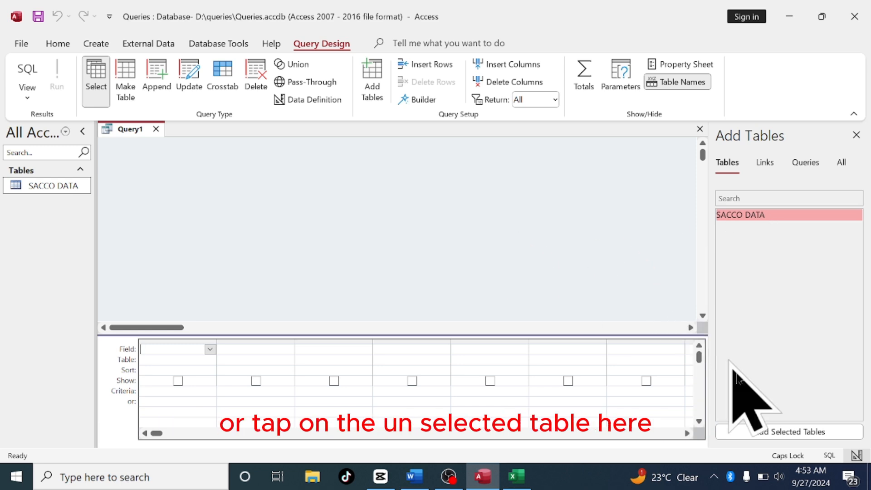
pyautogui.click(778, 435)
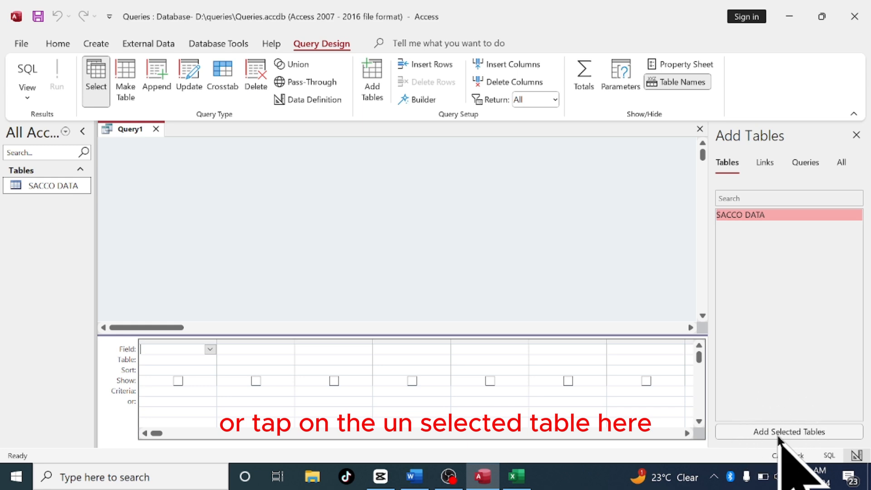
pyautogui.click(778, 435)
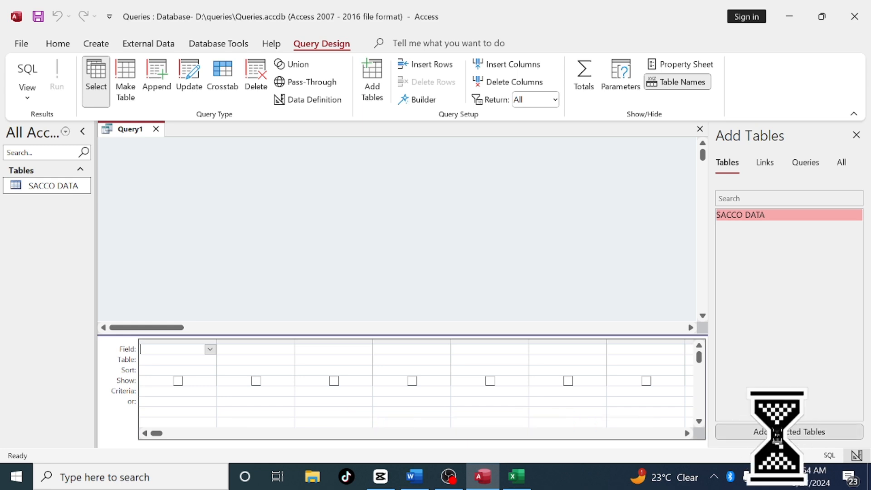
pyautogui.click(856, 135)
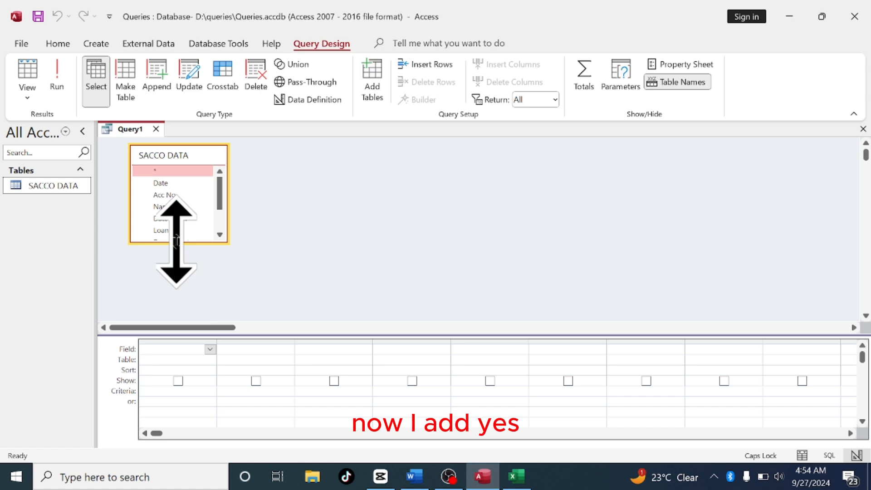
# Add all SACCO DATA fields to the query grid and run the query
pyautogui.moveTo(176, 241); pyautogui.dragTo(175, 288)
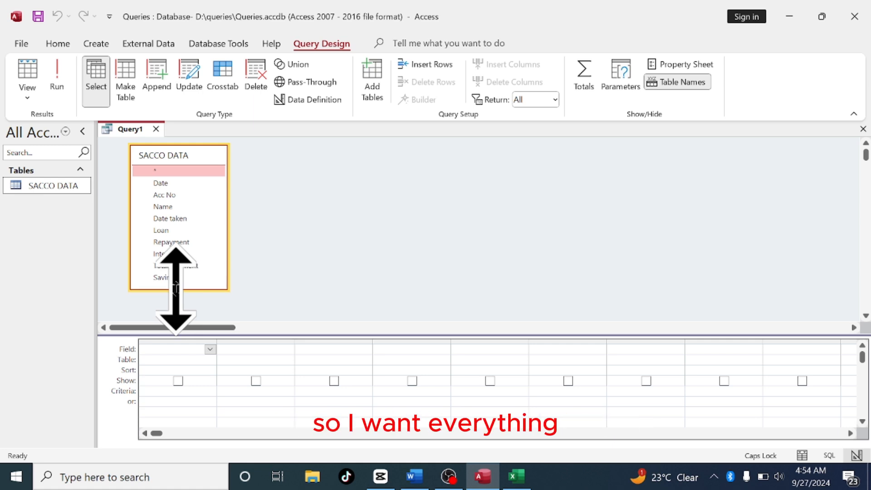
pyautogui.doubleClick(204, 157)
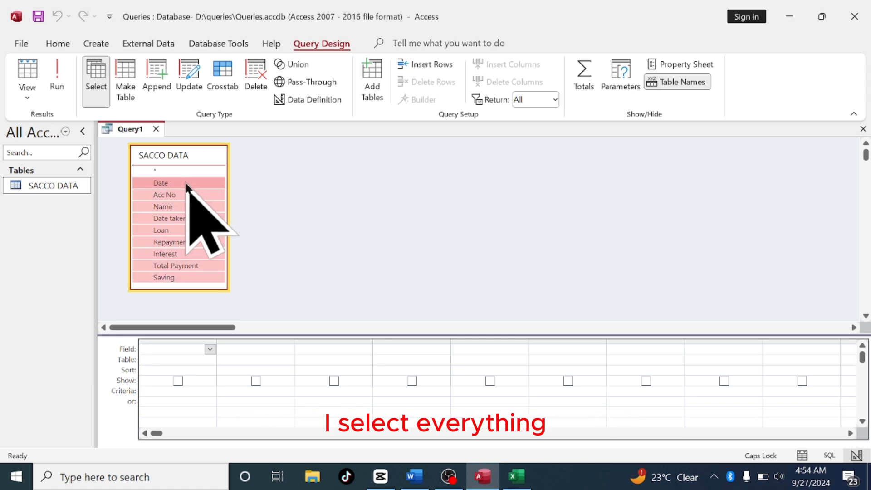
pyautogui.moveTo(186, 184); pyautogui.dragTo(185, 351)
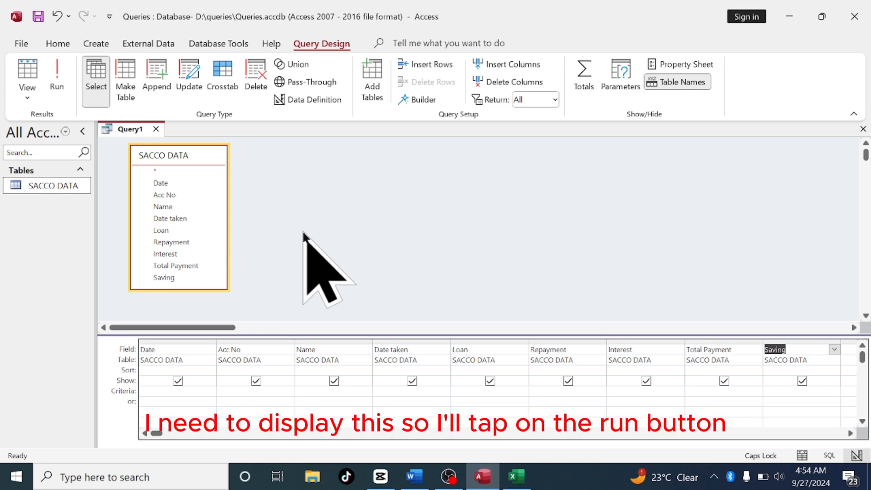
pyautogui.click(59, 94)
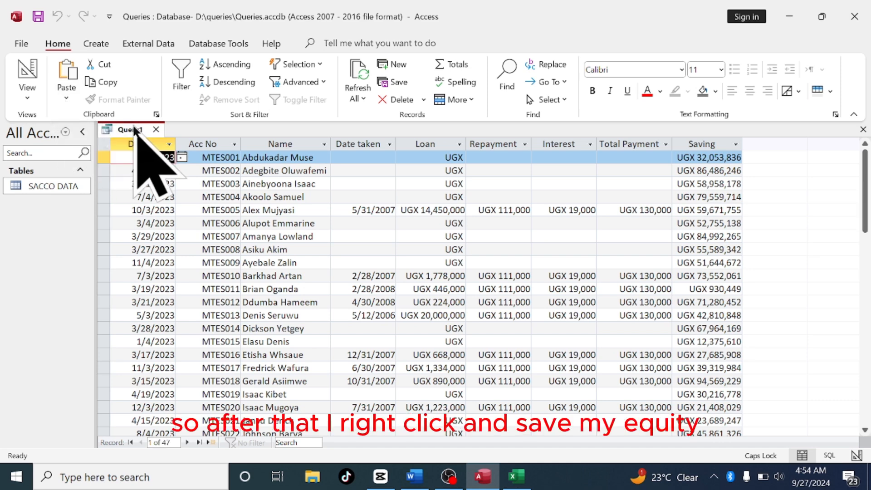
# Save the query as ALL and close it
pyautogui.rightClick(136, 131)
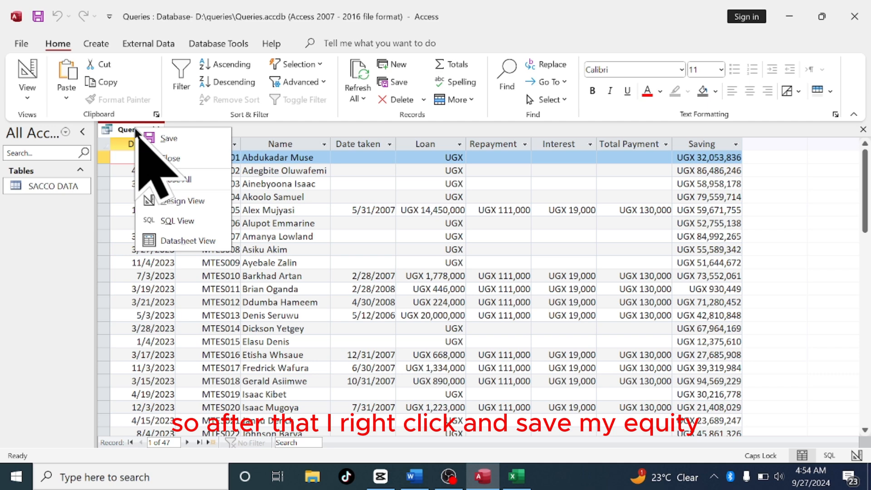
pyautogui.click(174, 139)
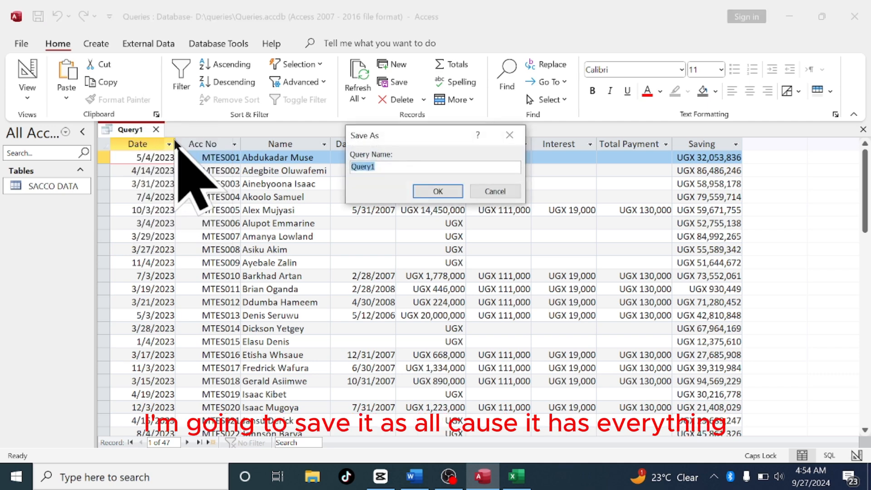
pyautogui.write('ALL')
pyautogui.click(442, 190)
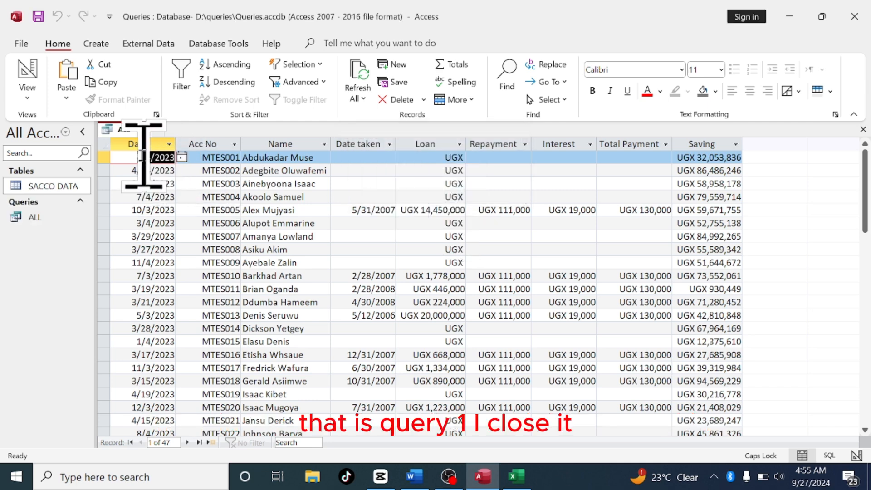
pyautogui.click(143, 131)
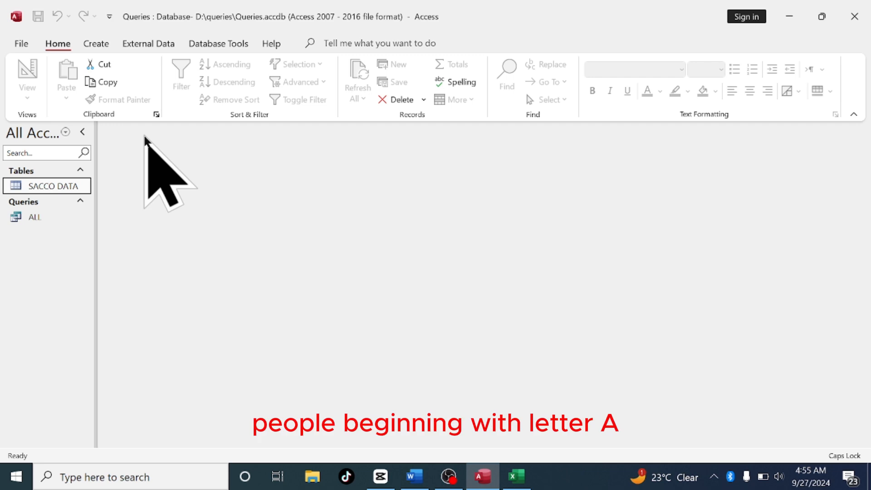
# Start a new Query Design query on the SACCO DATA table and add all its fields to the grid
pyautogui.click(96, 44)
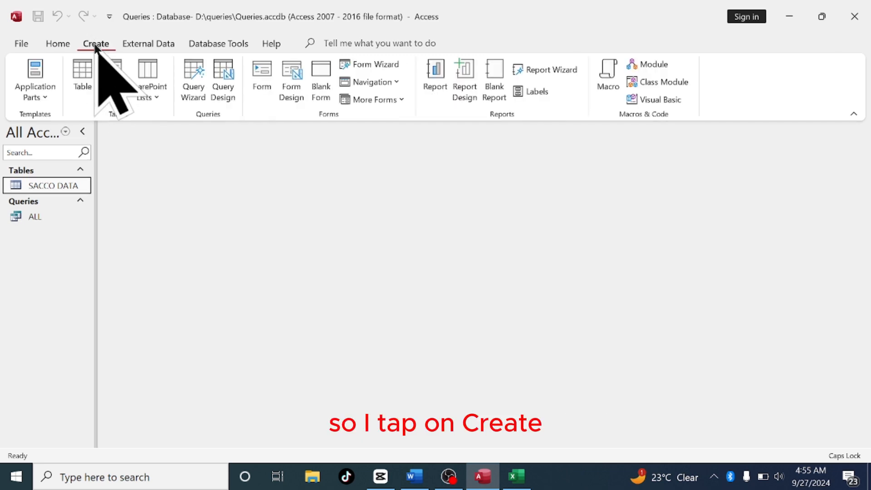
pyautogui.click(220, 91)
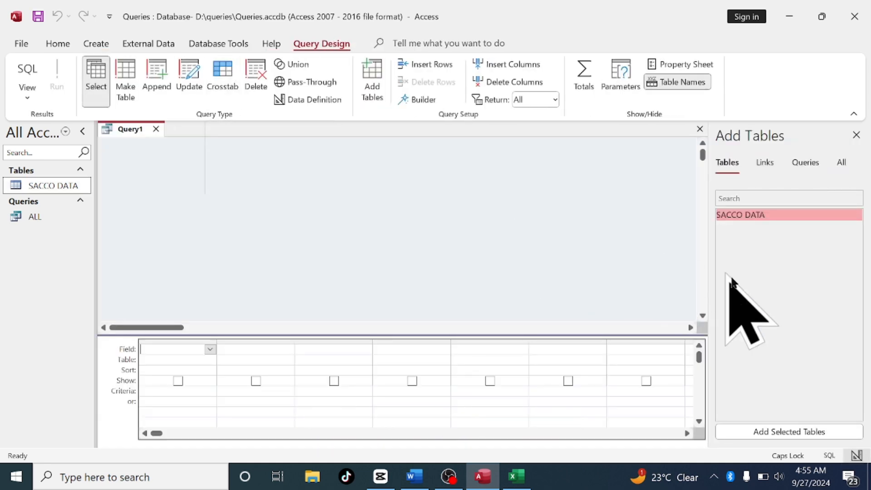
pyautogui.click(767, 432)
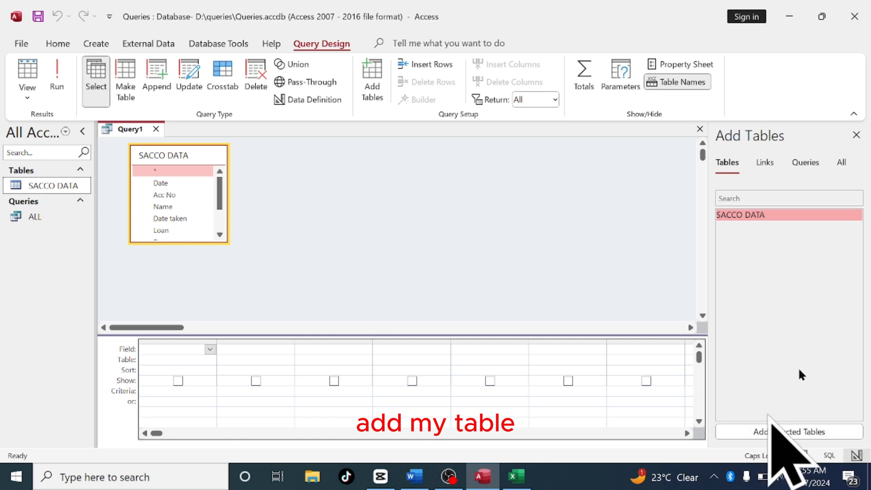
pyautogui.click(856, 135)
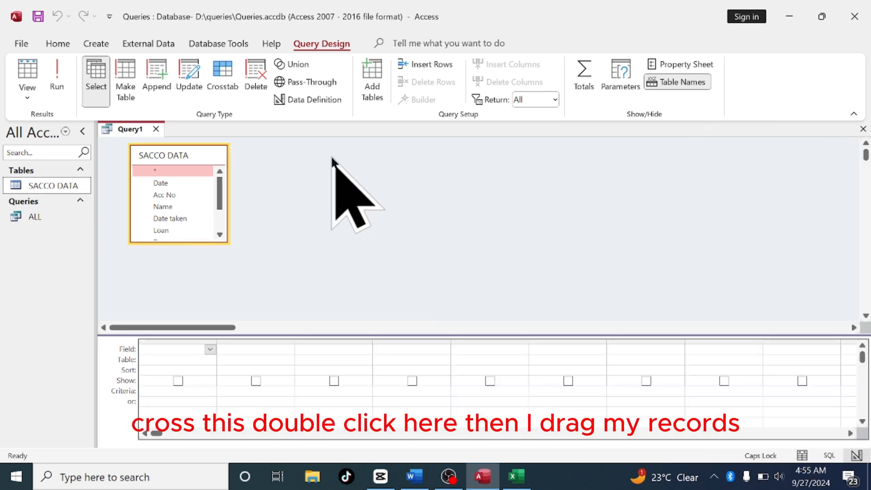
pyautogui.doubleClick(211, 157)
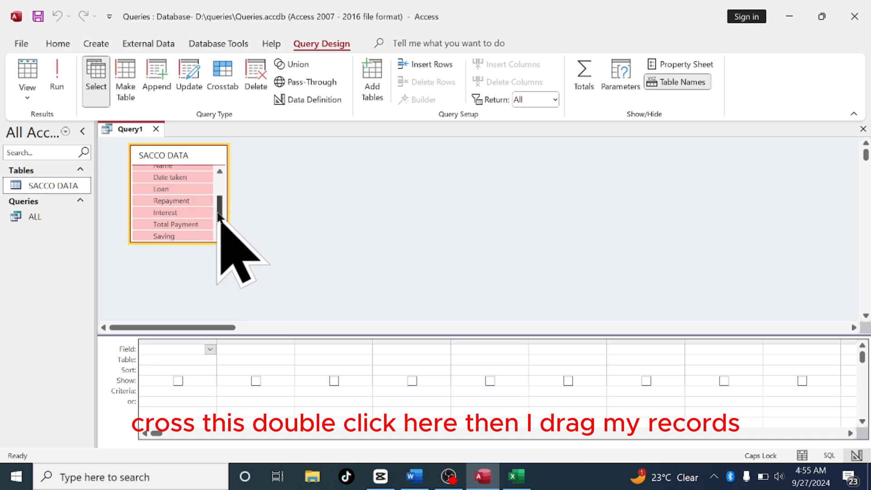
pyautogui.moveTo(218, 213); pyautogui.dragTo(220, 179)
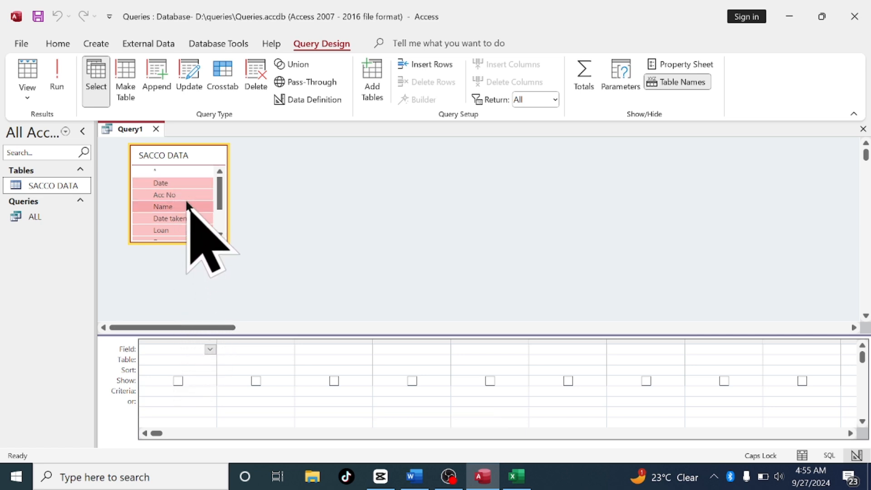
pyautogui.moveTo(186, 205); pyautogui.dragTo(176, 356)
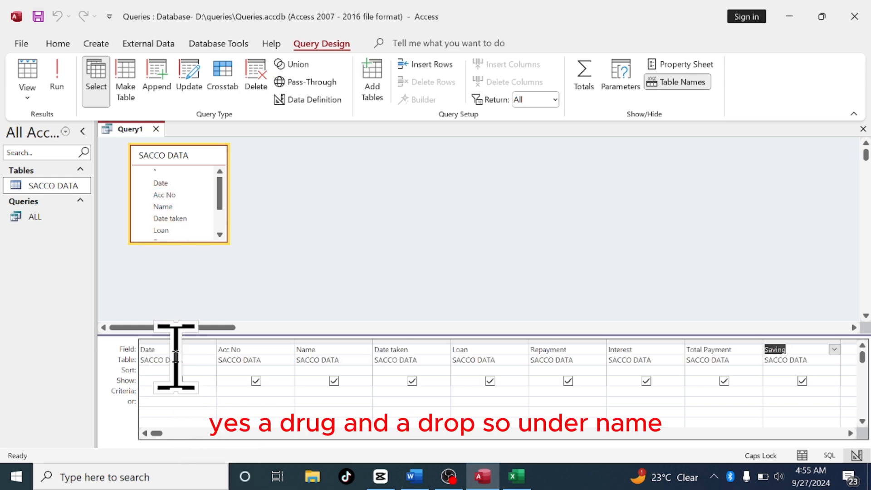
# Set the Name field's criteria to A* and run the query
pyautogui.click(315, 392)
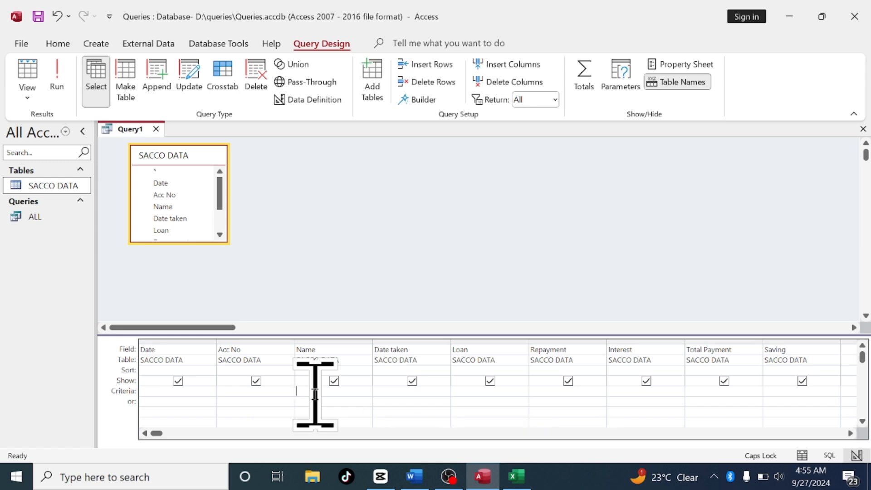
pyautogui.write('A')
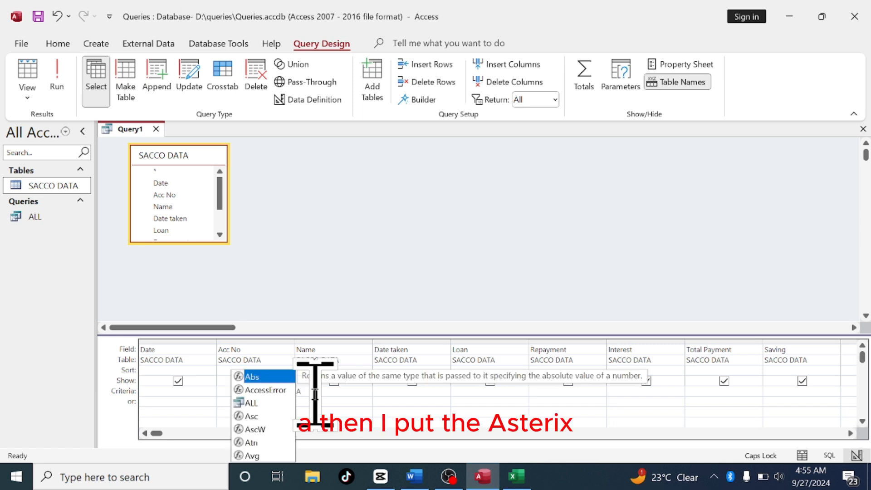
pyautogui.write('*')
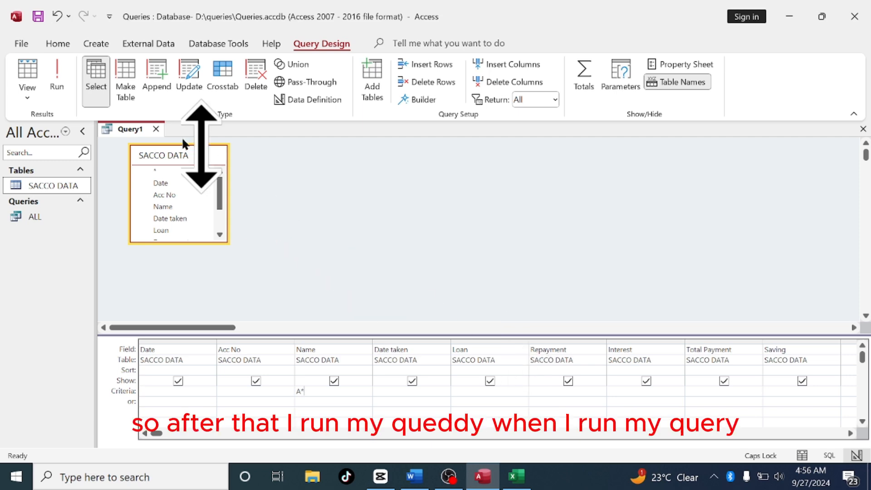
pyautogui.click(54, 83)
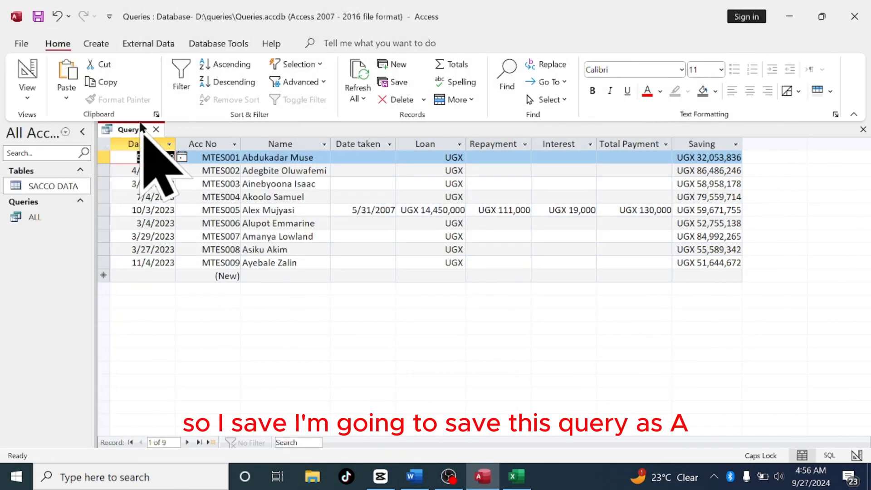
# Save the query as A and close it
pyautogui.rightClick(140, 130)
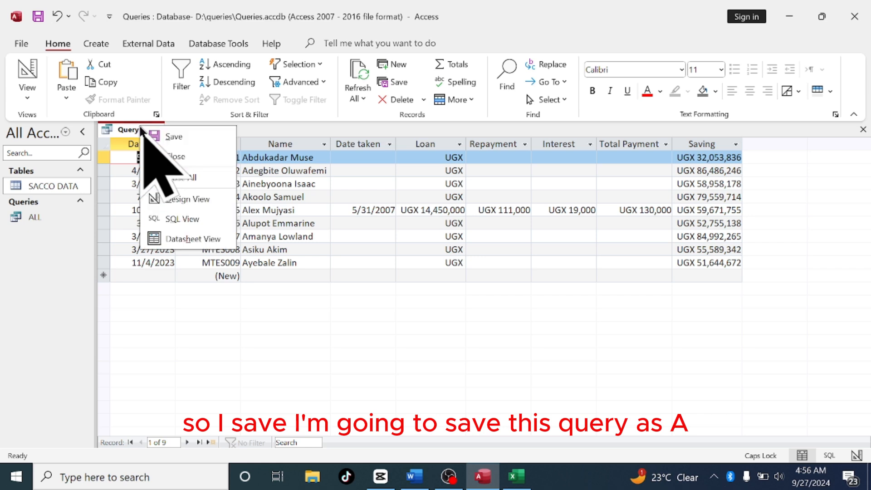
pyautogui.click(170, 135)
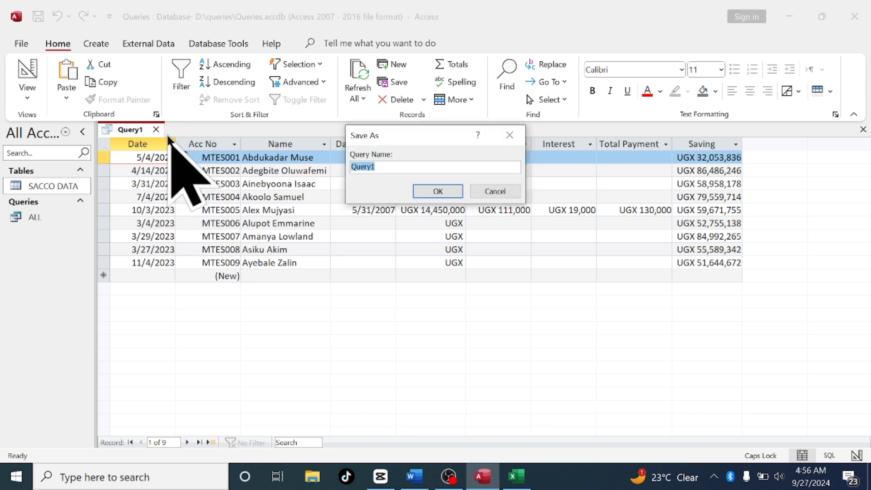
pyautogui.write('A')
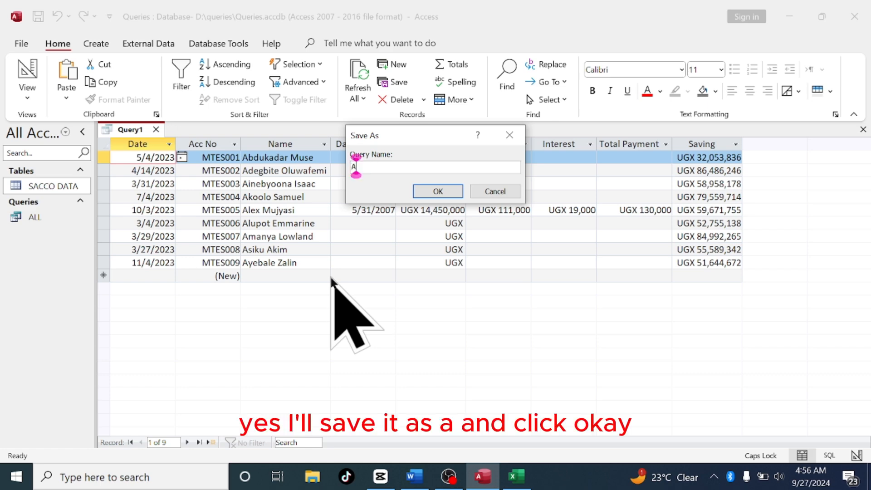
pyautogui.click(431, 190)
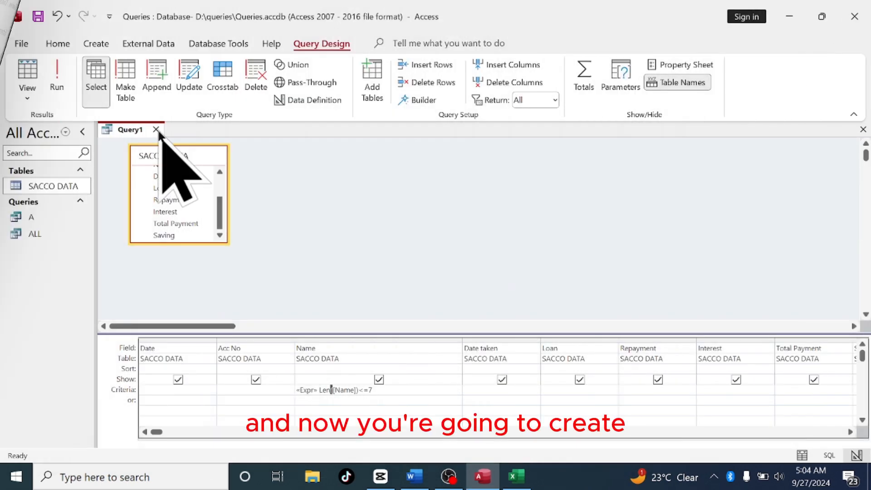
pyautogui.click(156, 130)
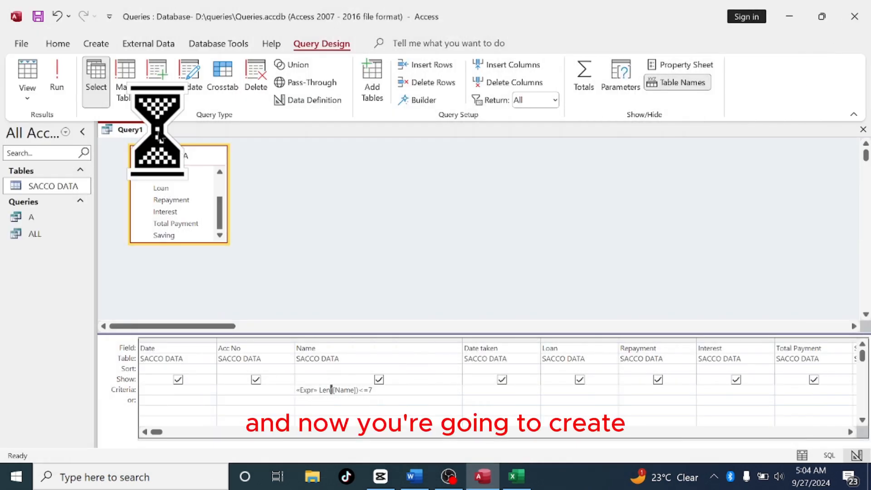
pyautogui.click(436, 277)
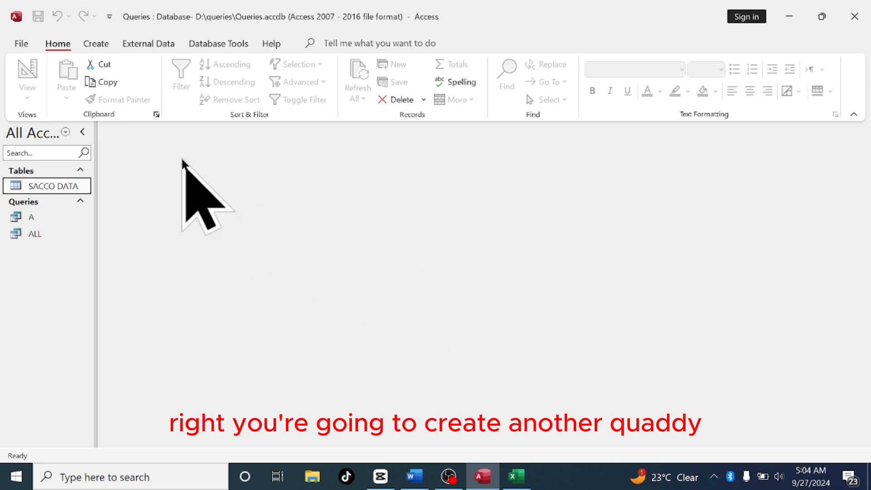
# Create another Query Design query with the SACCO DATA table and place all its fields in the grid
pyautogui.click(96, 45)
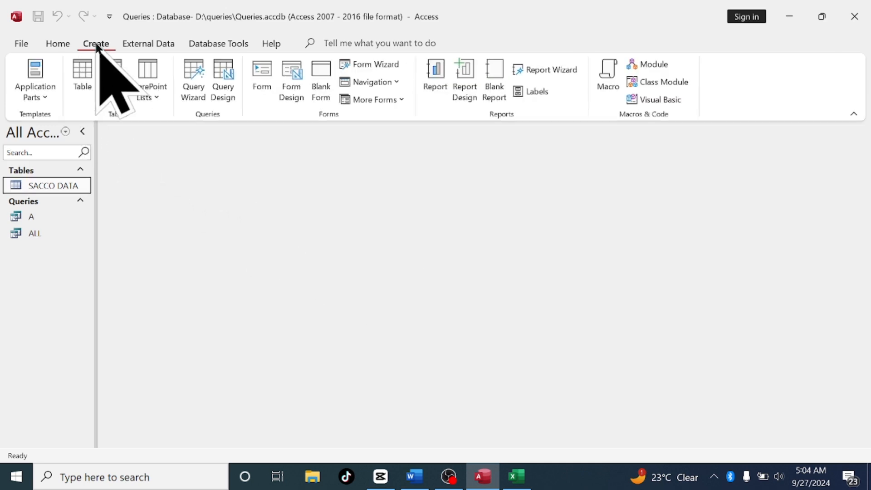
pyautogui.click(218, 93)
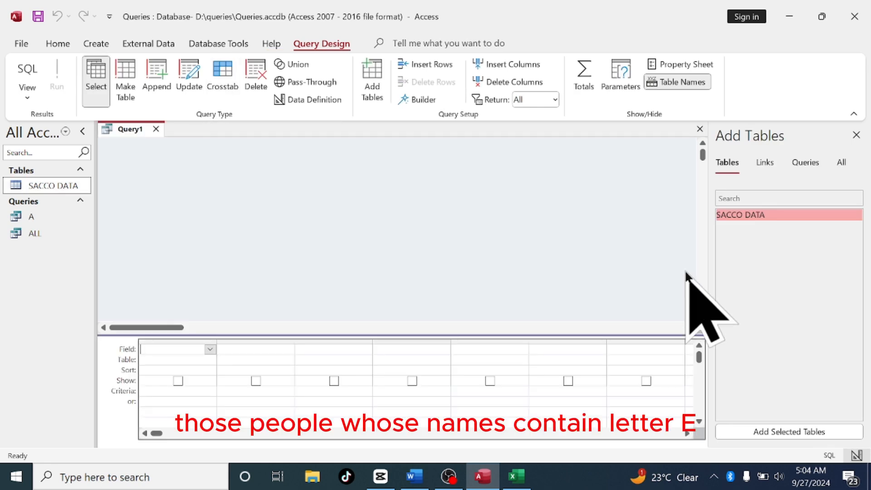
pyautogui.click(806, 431)
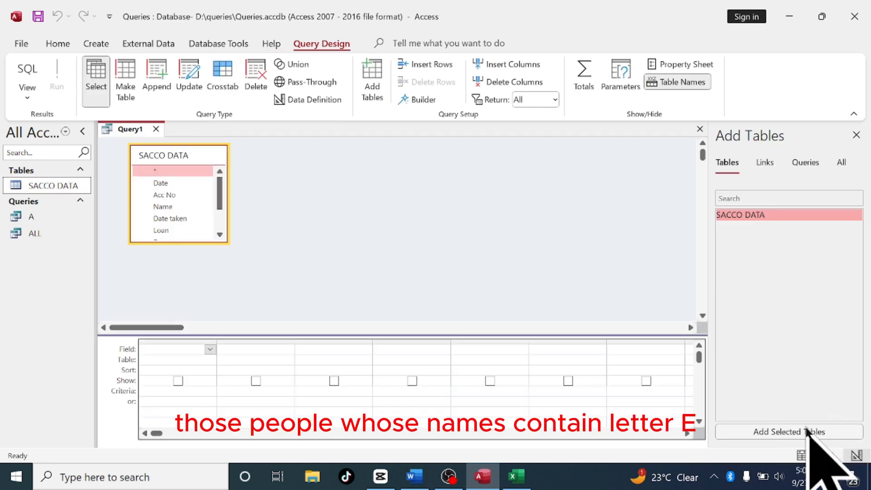
pyautogui.click(858, 135)
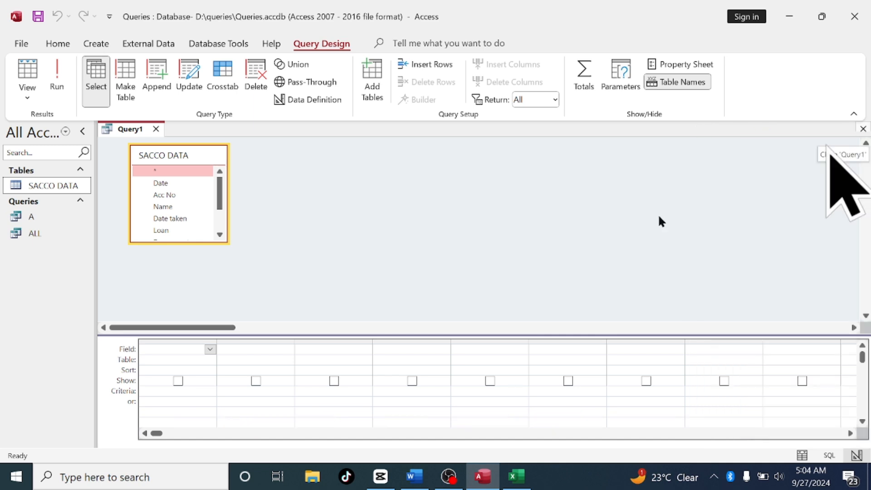
pyautogui.doubleClick(184, 156)
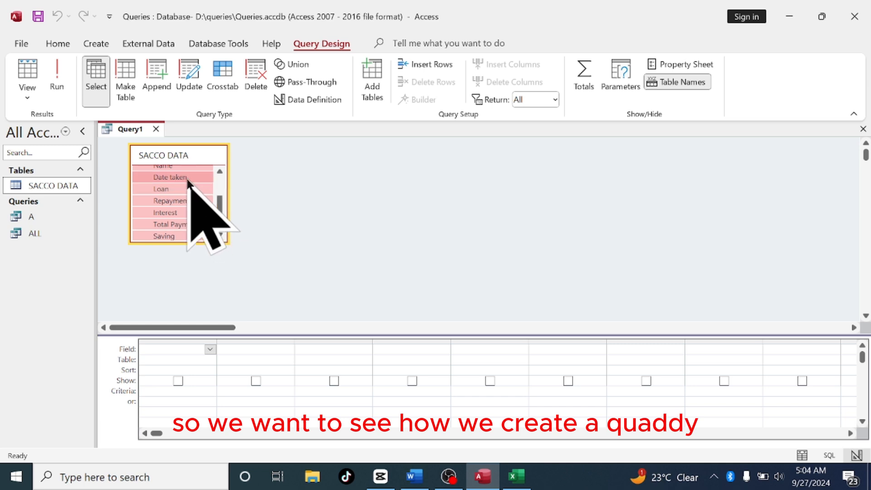
pyautogui.moveTo(190, 178); pyautogui.dragTo(185, 352)
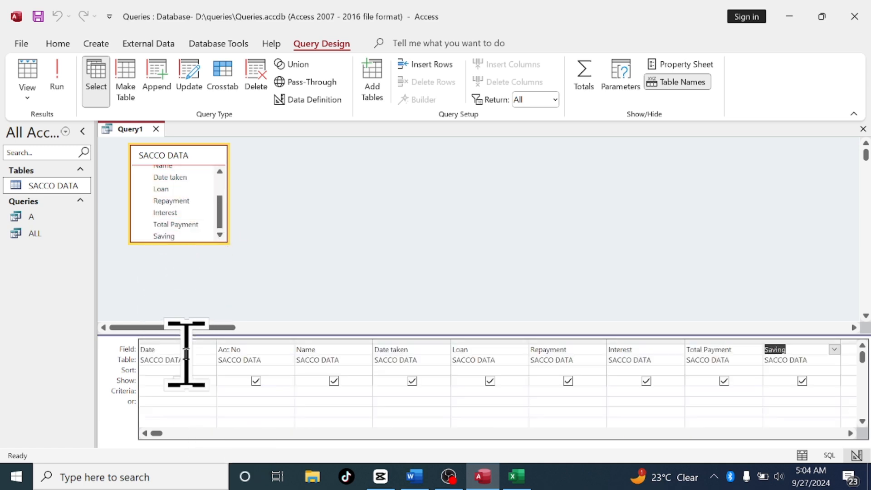
# Set the Name field's criteria to *e* and run the query
pyautogui.click(311, 390)
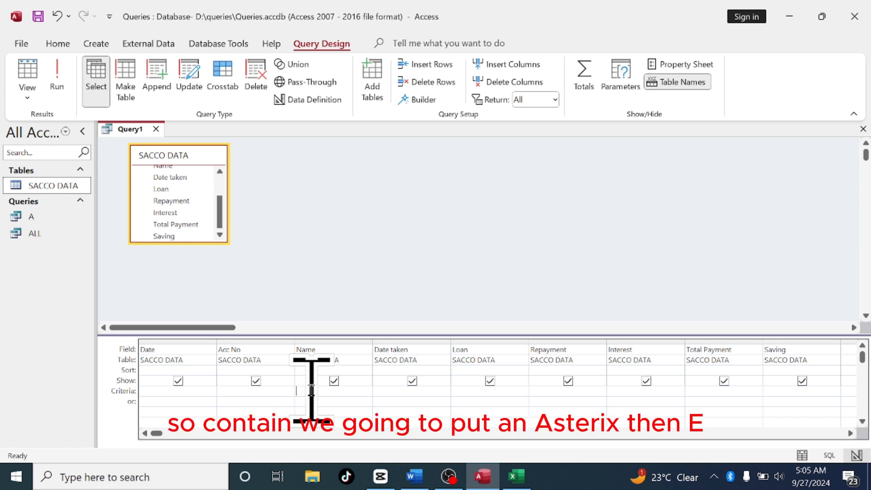
pyautogui.write('*E')
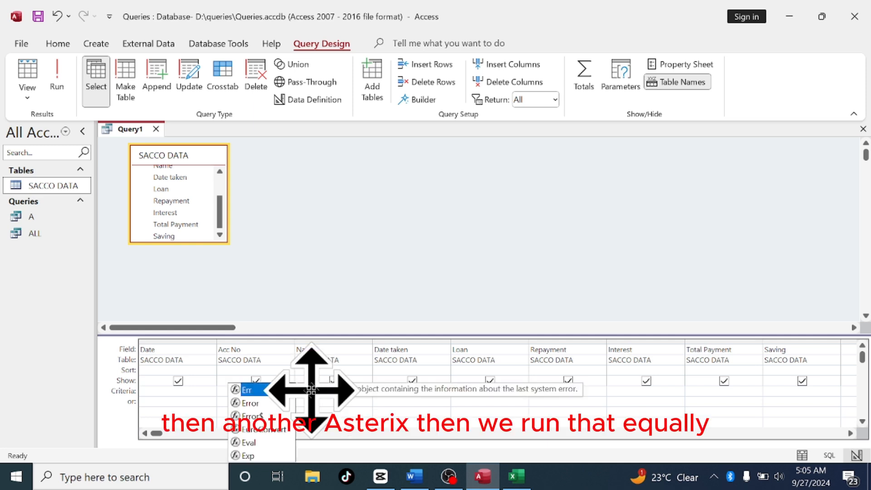
pyautogui.write('*')
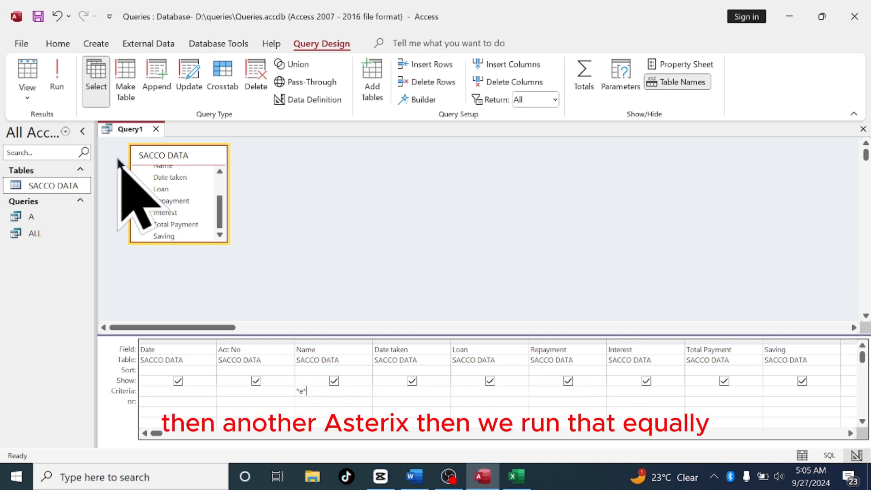
pyautogui.click(56, 75)
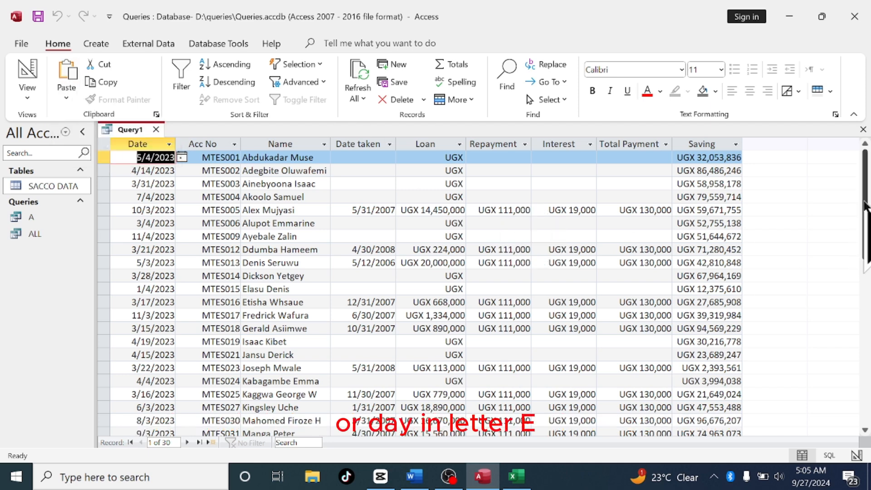
# Save the query that contains e as Contain e and close it
pyautogui.scroll(-3, 864, 206)
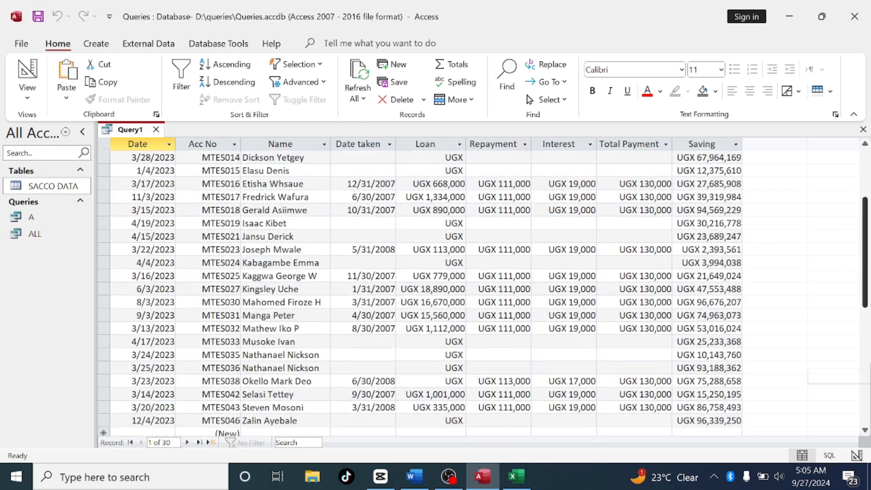
pyautogui.scroll(-7, 864, 207)
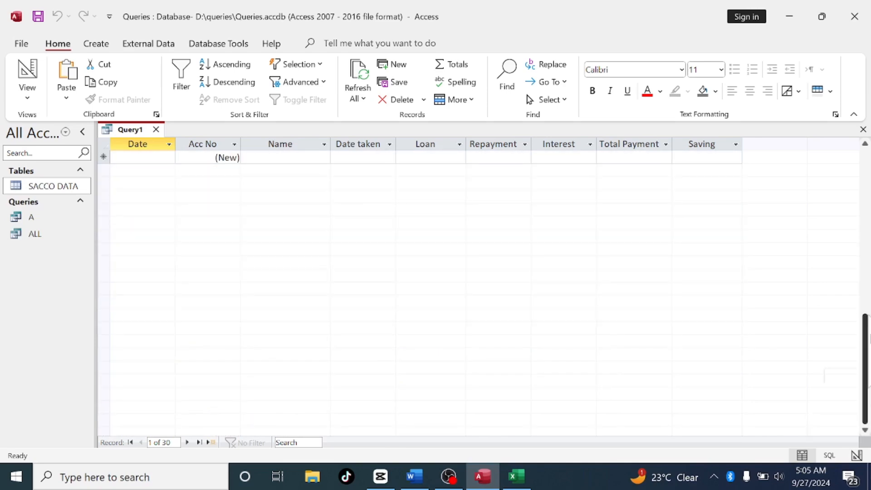
pyautogui.scroll(8, 861, 227)
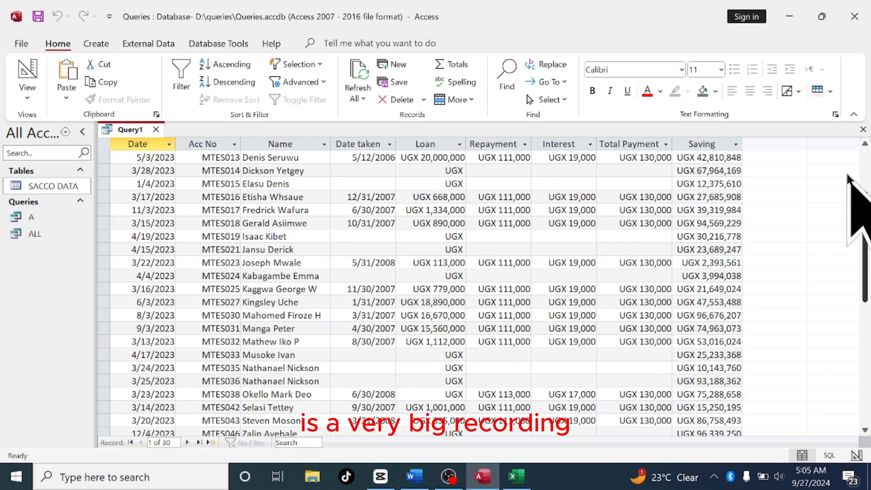
pyautogui.scroll(3, 847, 175)
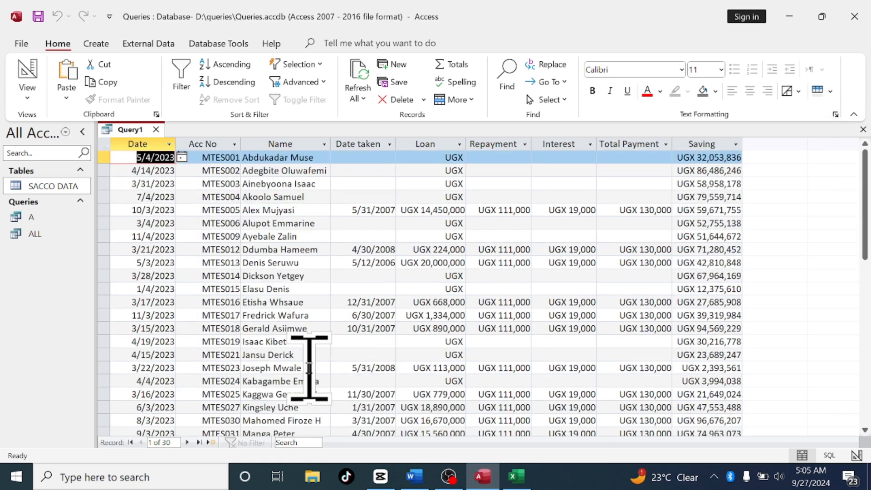
pyautogui.rightClick(137, 127)
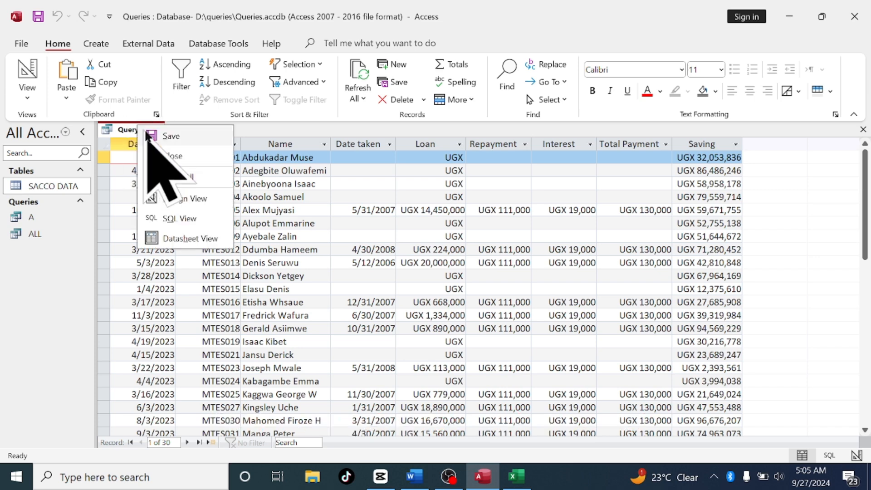
pyautogui.click(169, 135)
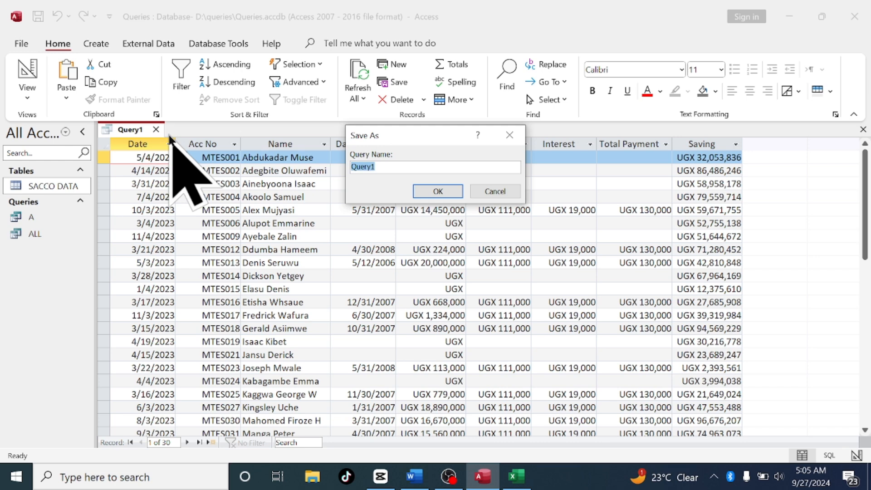
pyautogui.write('Contain e')
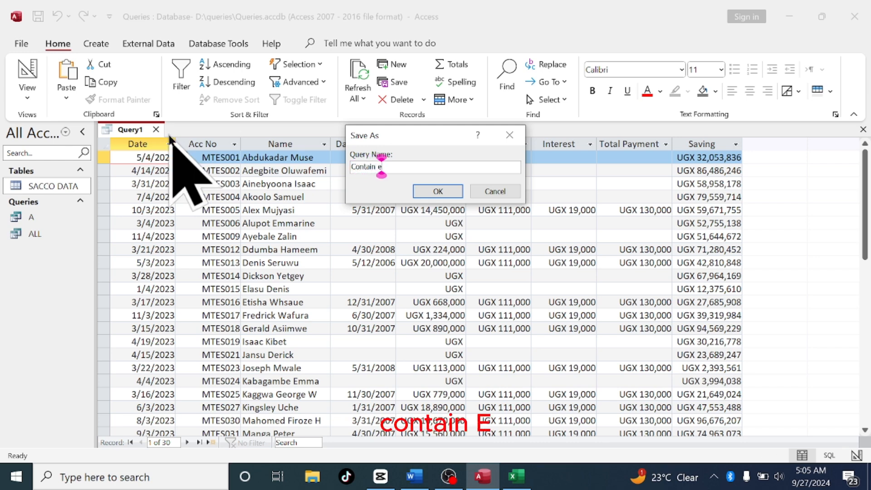
pyautogui.click(438, 191)
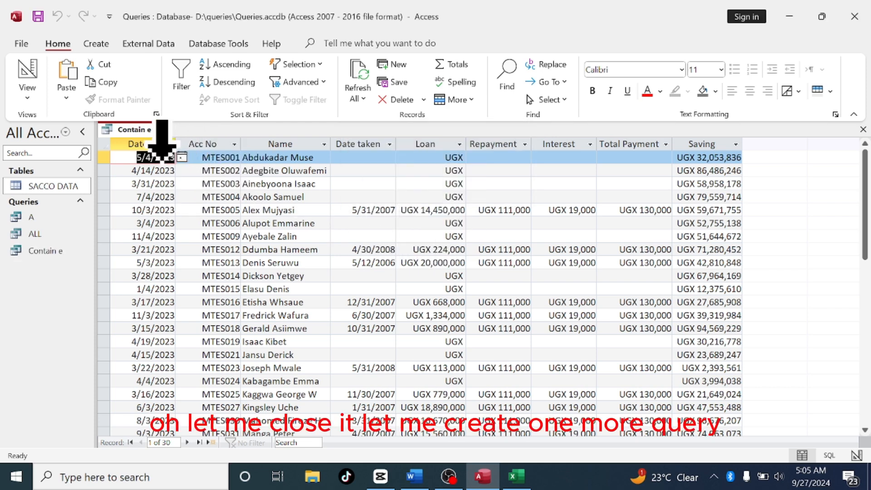
pyautogui.click(164, 130)
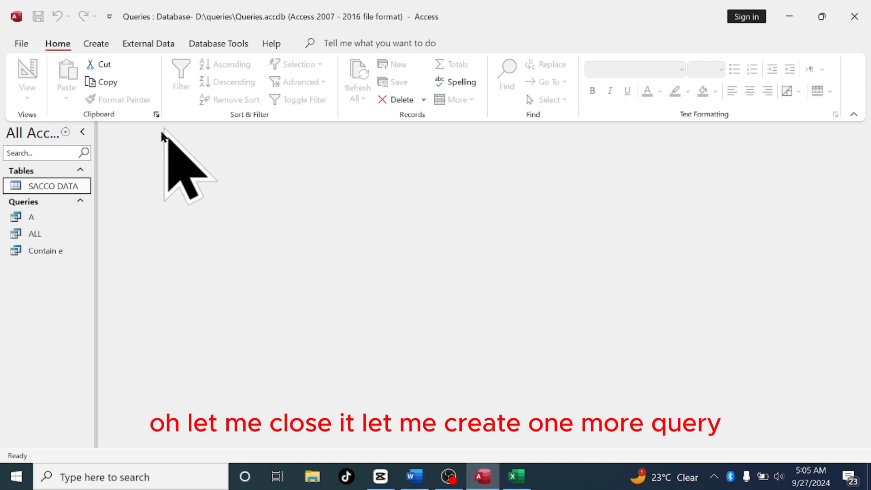
# Create a new Query Design query with the SACCO DATA table and place all its fields in the grid
pyautogui.click(98, 46)
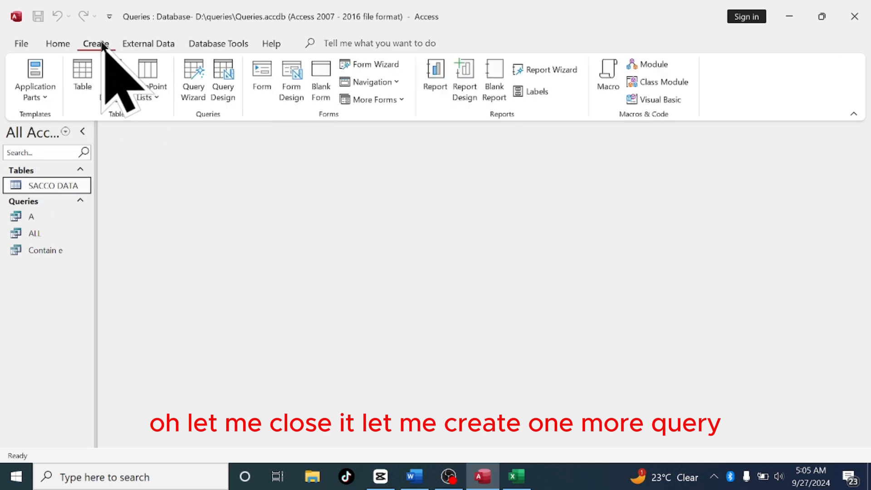
pyautogui.click(225, 96)
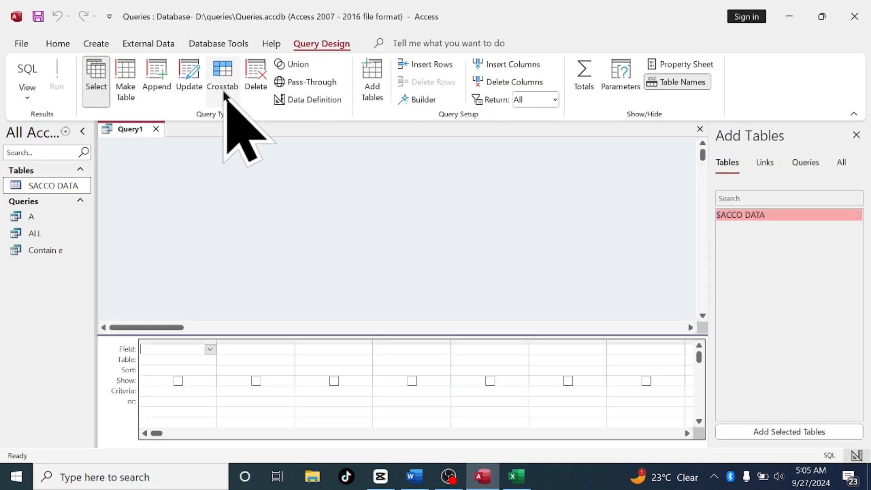
pyautogui.click(773, 431)
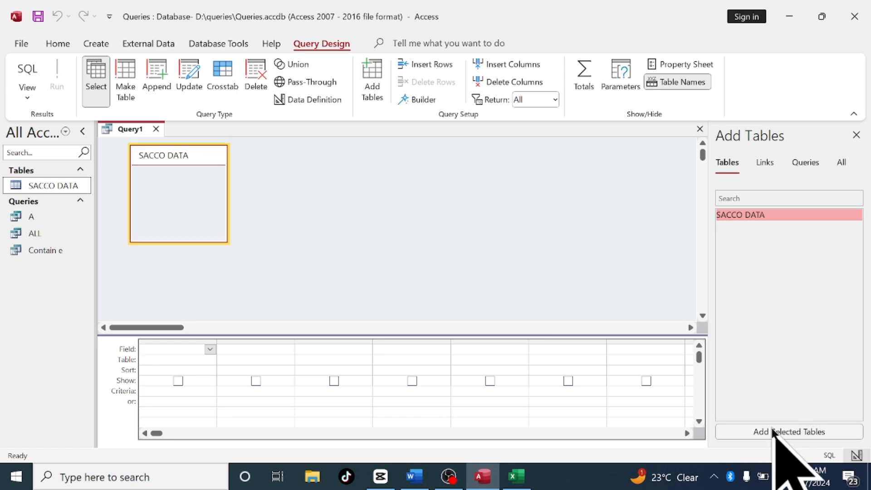
pyautogui.click(855, 135)
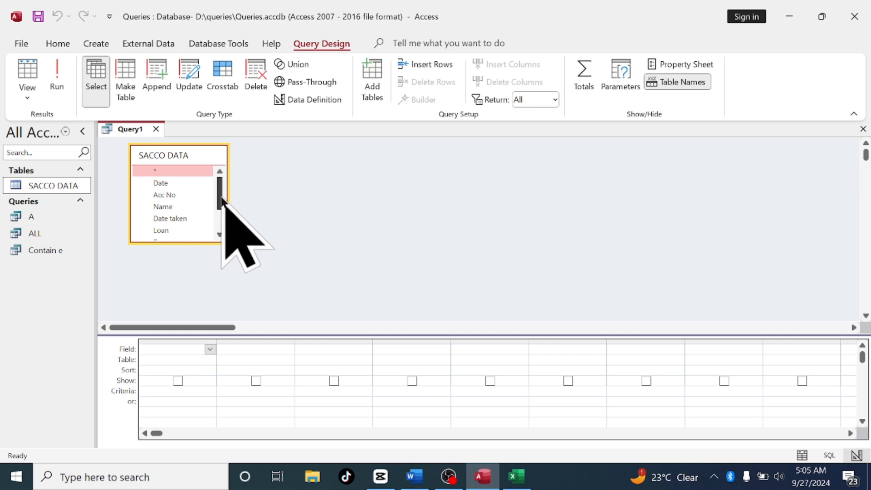
pyautogui.doubleClick(181, 155)
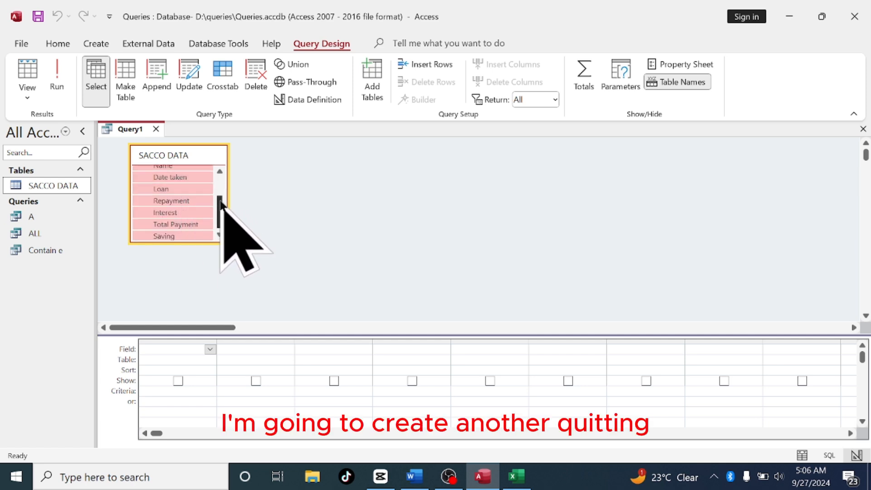
pyautogui.moveTo(220, 210); pyautogui.dragTo(220, 174)
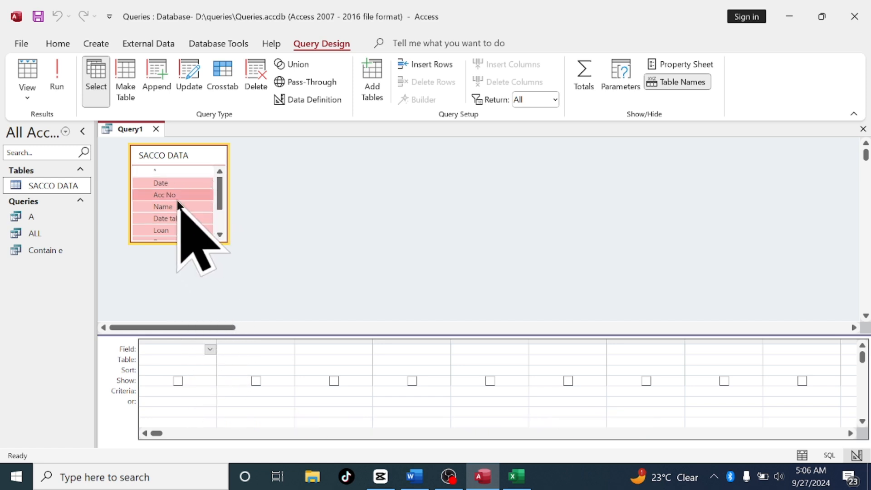
pyautogui.moveTo(173, 184); pyautogui.dragTo(190, 358)
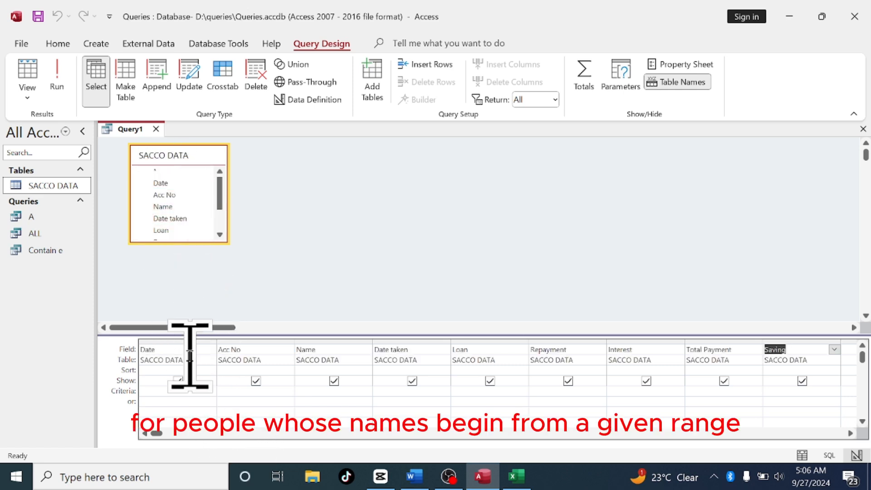
# Set the Name field's criteria to [a-e]* and try to run the query
pyautogui.click(316, 391)
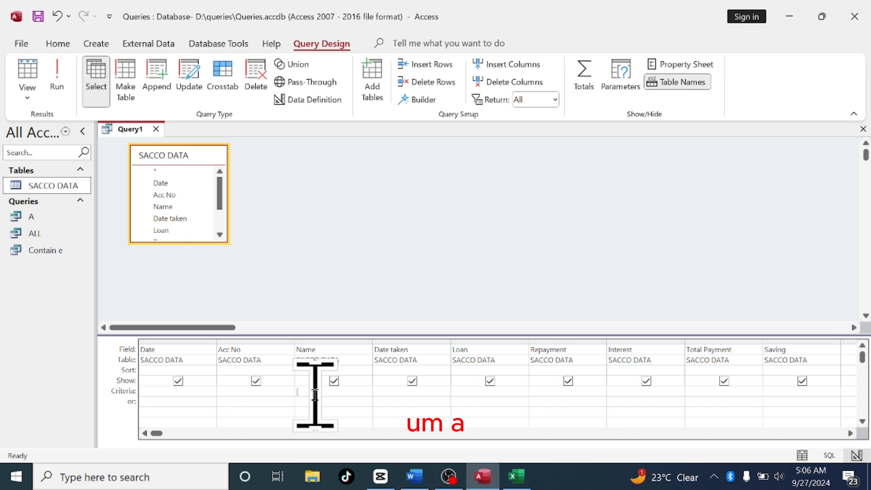
pyautogui.write('[a')
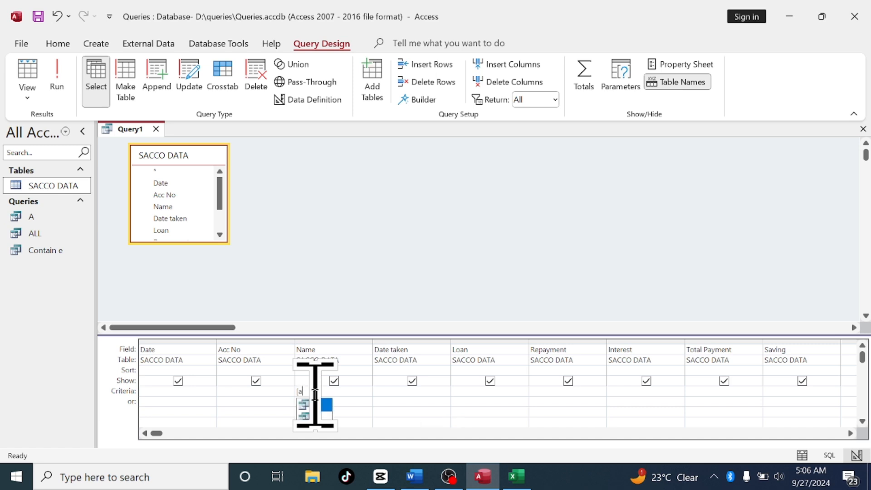
pyautogui.write('-e')
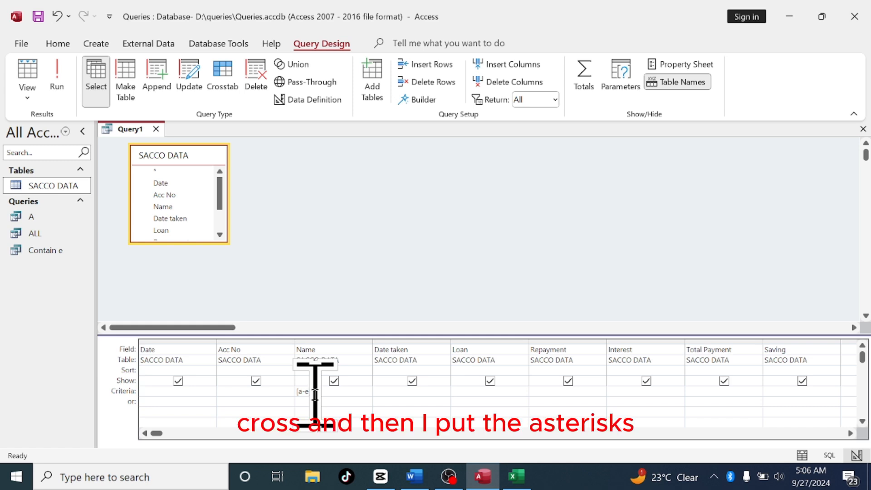
pyautogui.write(']*')
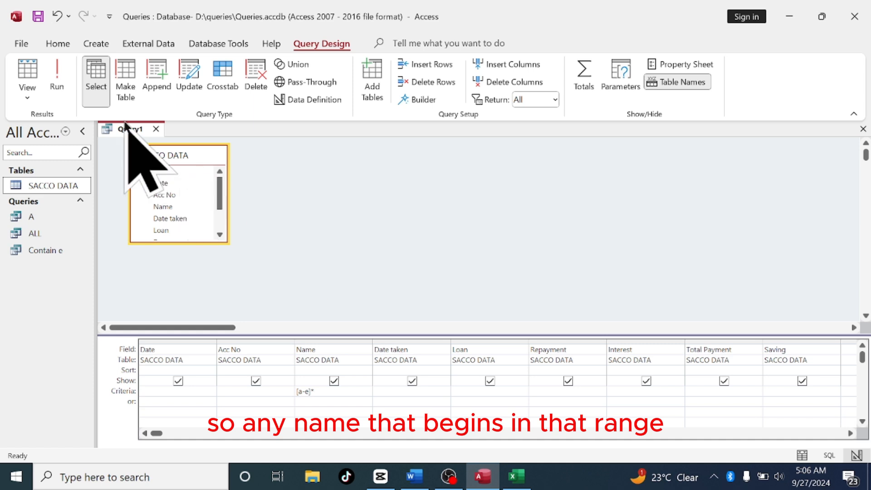
pyautogui.click(58, 72)
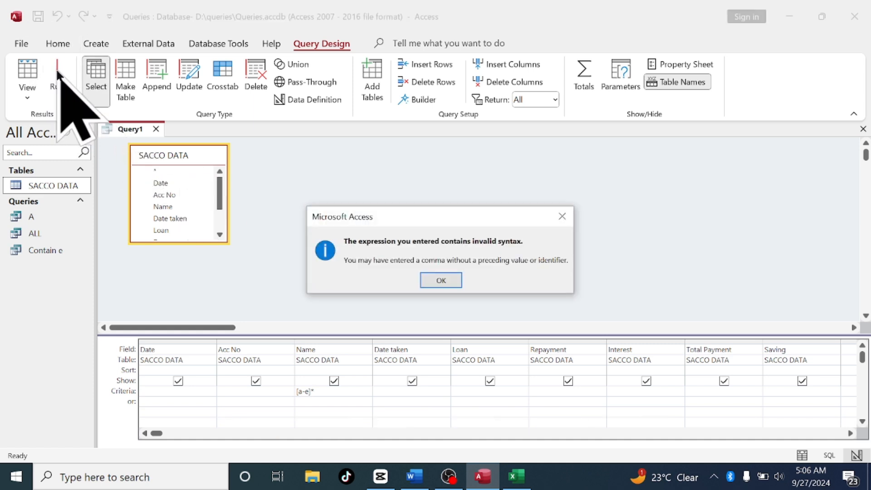
pyautogui.click(442, 281)
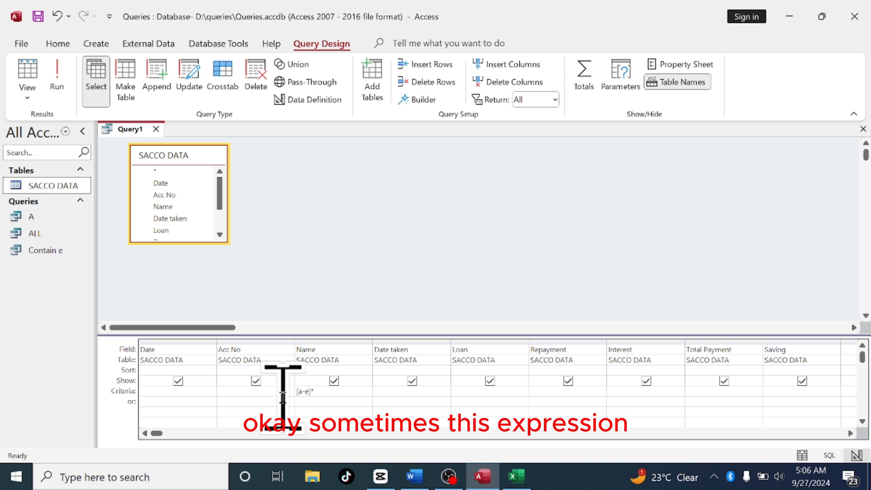
# Rewrite the Name criteria as like"[a-e]*" and run the query
pyautogui.write('li')
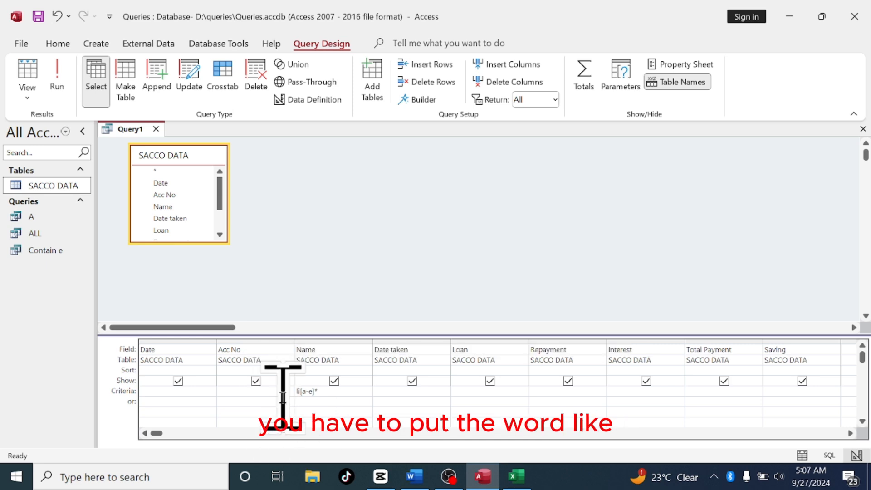
pyautogui.write('ke')
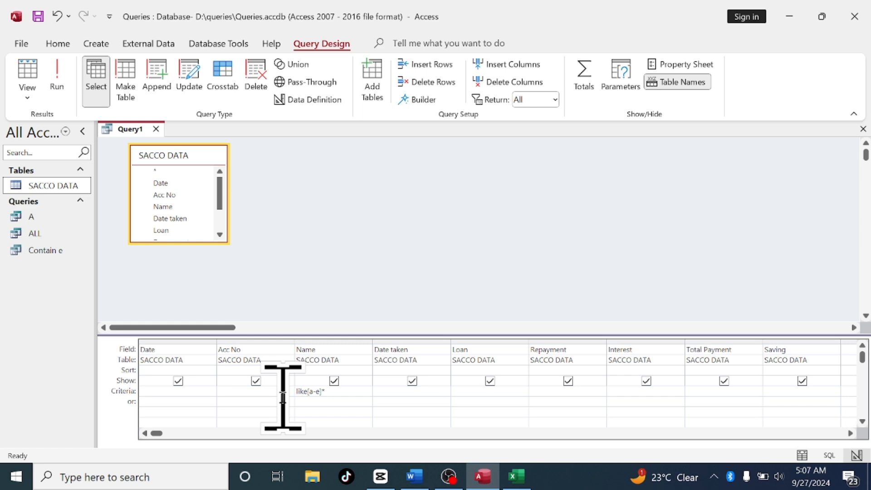
pyautogui.write('"')
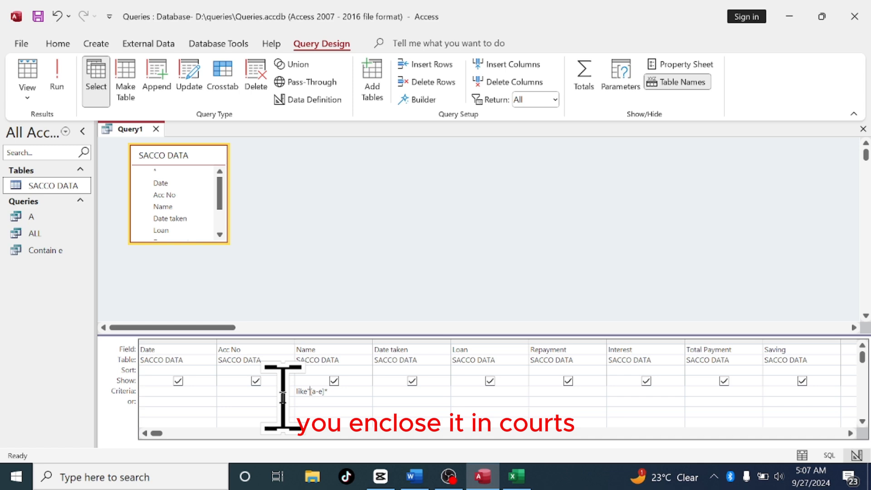
pyautogui.press('Right')
pyautogui.press('Right')
pyautogui.press('Right')
pyautogui.press('Right')
pyautogui.press('Right')
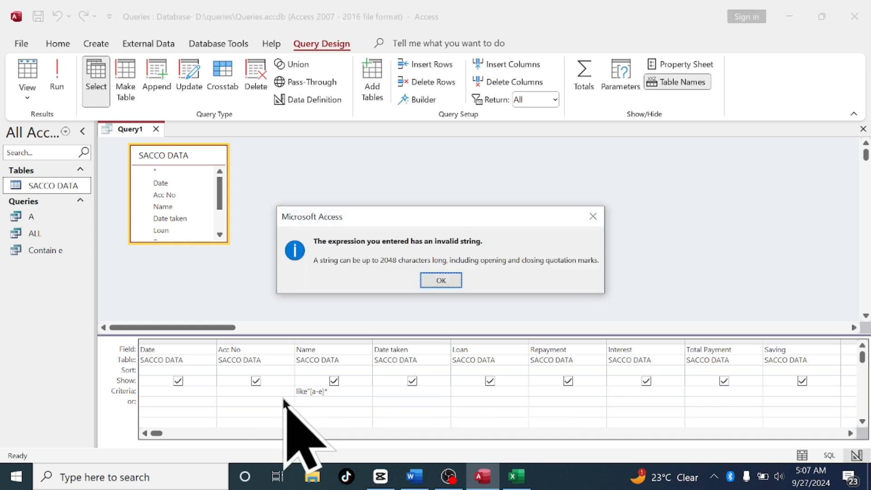
pyautogui.click(444, 280)
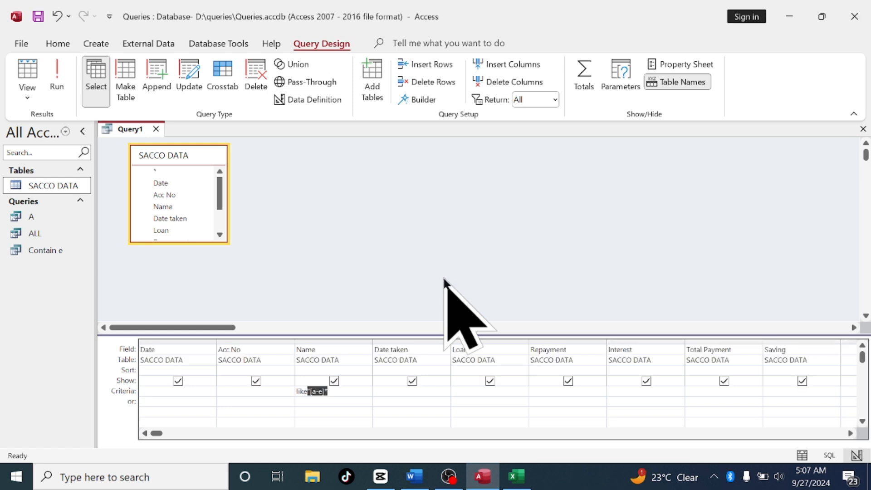
pyautogui.click(333, 393)
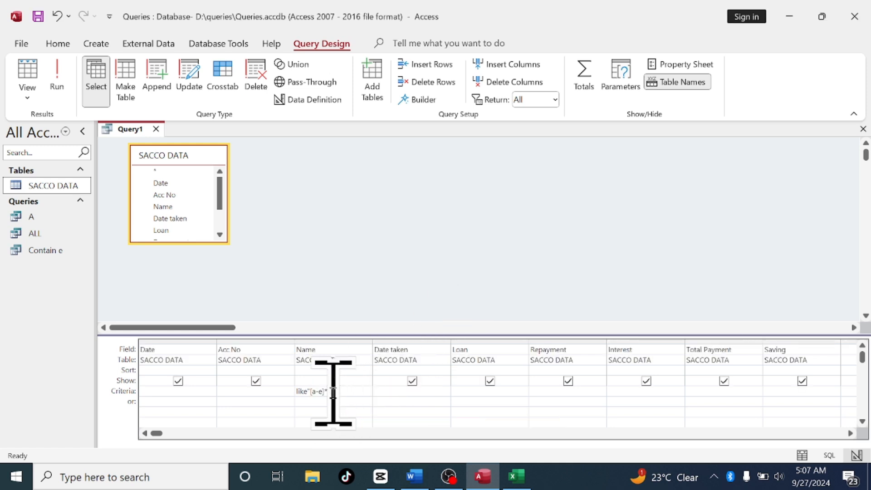
pyautogui.write('"')
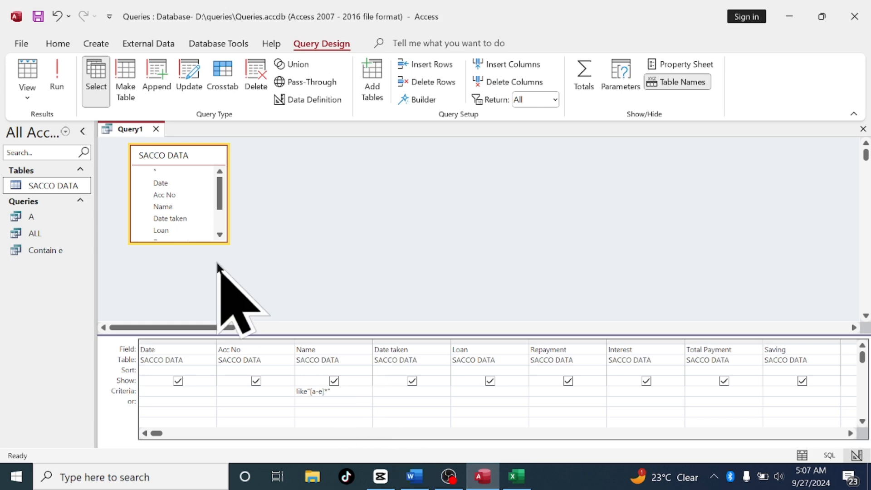
pyautogui.click(50, 76)
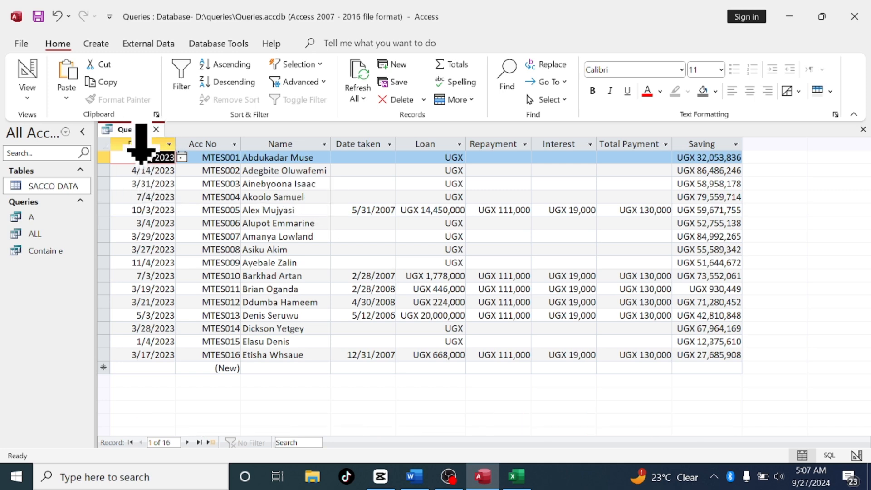
# Try to save the query under the name [A-E] and dismiss the naming-rules message
pyautogui.rightClick(134, 127)
pyautogui.click(169, 136)
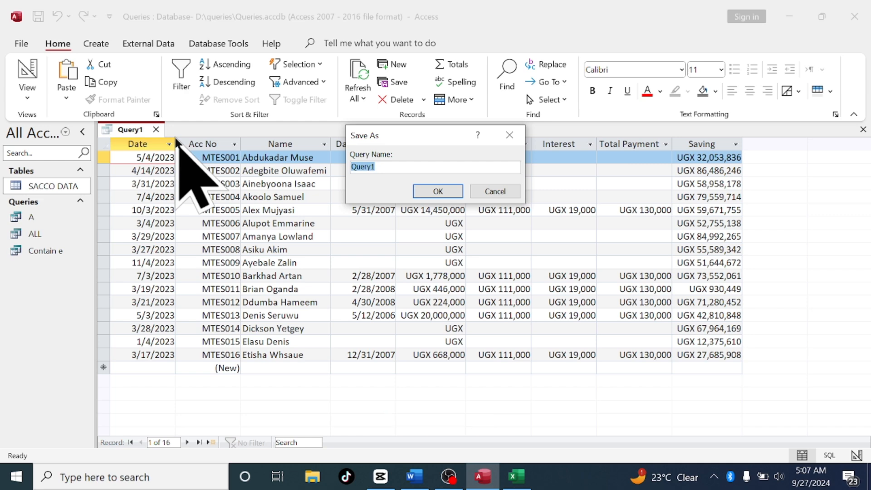
pyautogui.press('capslock')
pyautogui.write('A')
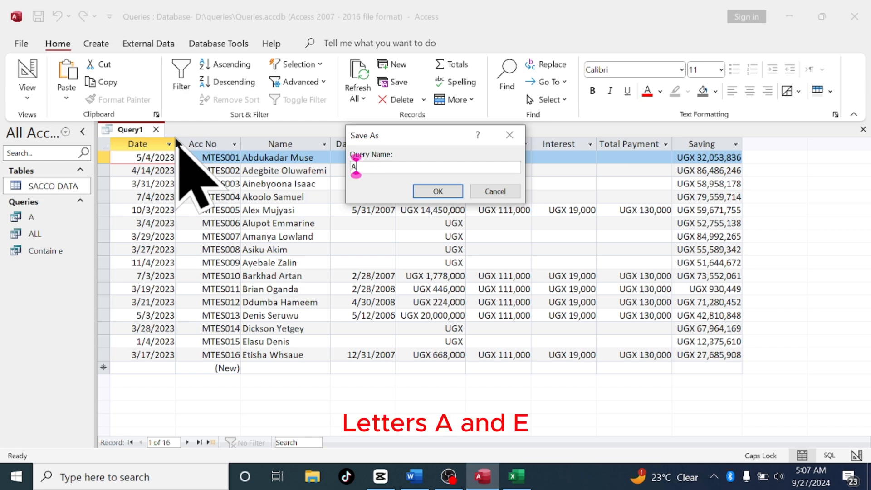
pyautogui.press('BackSpace')
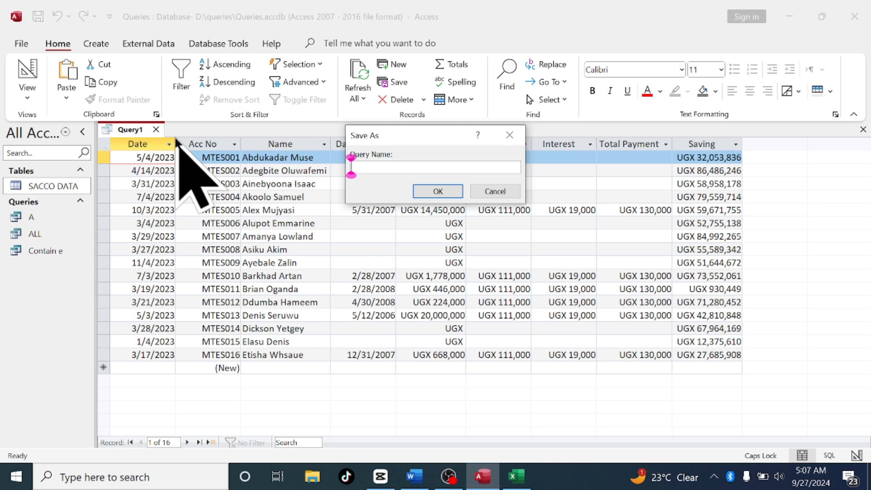
pyautogui.write('[A')
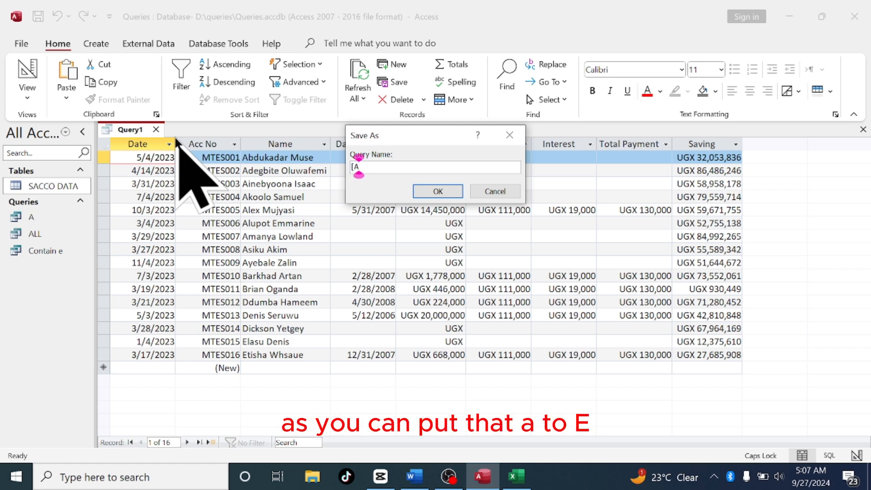
pyautogui.write('-E')
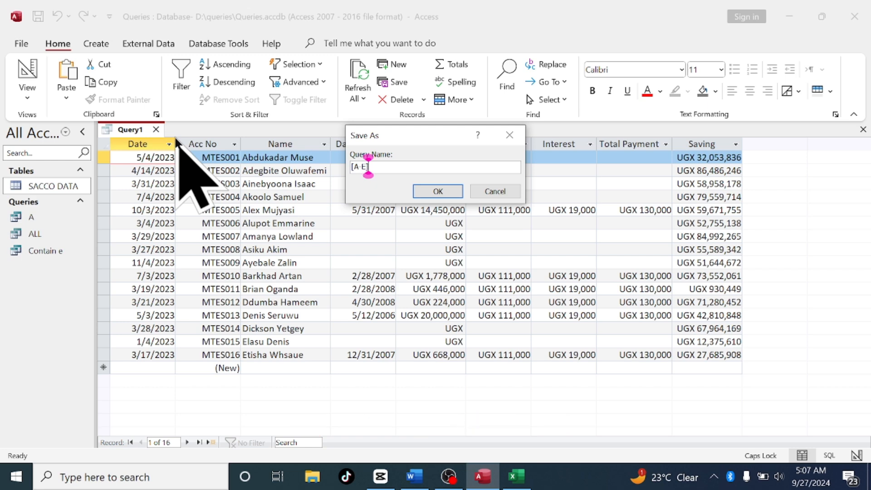
pyautogui.write(']')
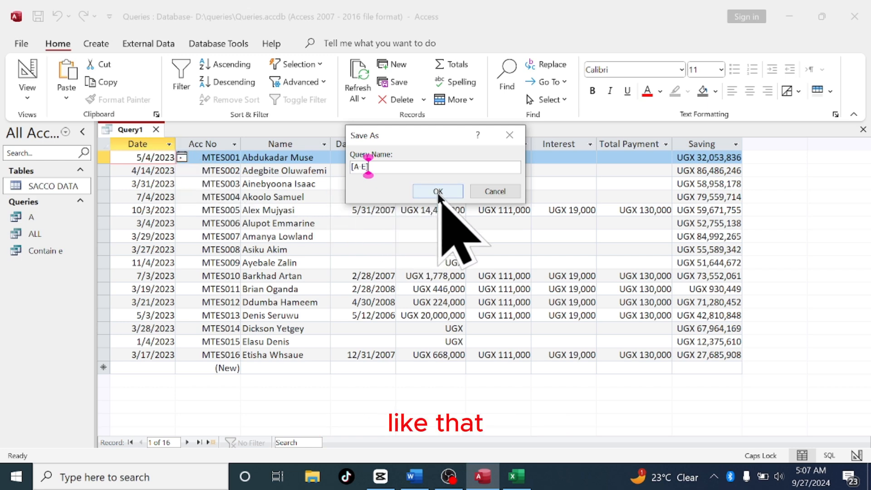
pyautogui.click(437, 192)
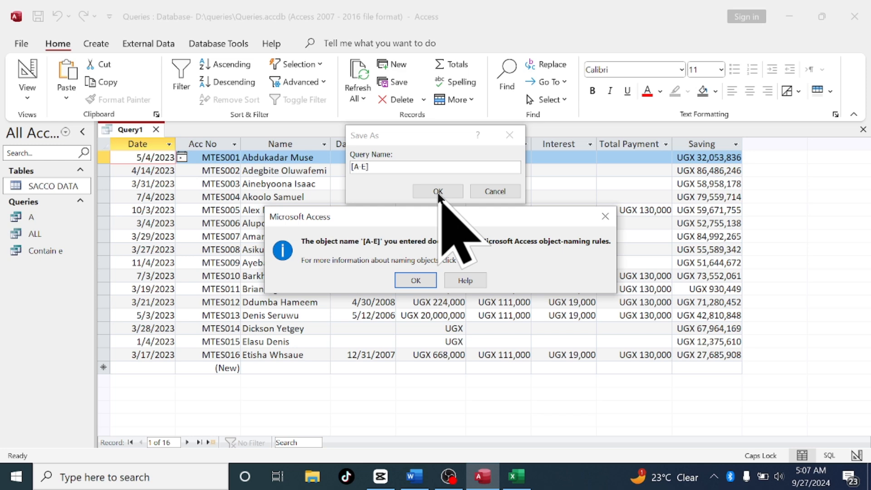
pyautogui.click(409, 282)
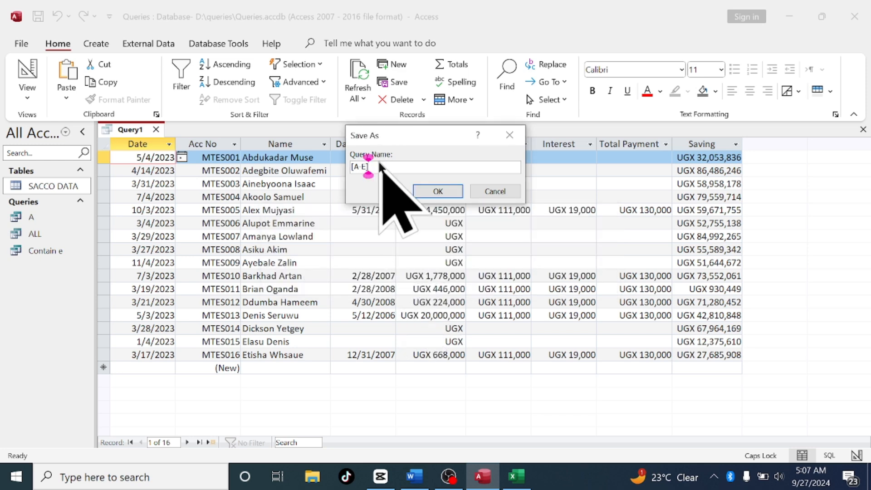
# Change the query name to Begin with[A to E], try saving again, and dismiss the naming-rules message
pyautogui.press('Left')
pyautogui.press('Left')
pyautogui.press('Left')
pyautogui.press('Left')
pyautogui.press('Left')
pyautogui.write('B')
pyautogui.press('capslock')
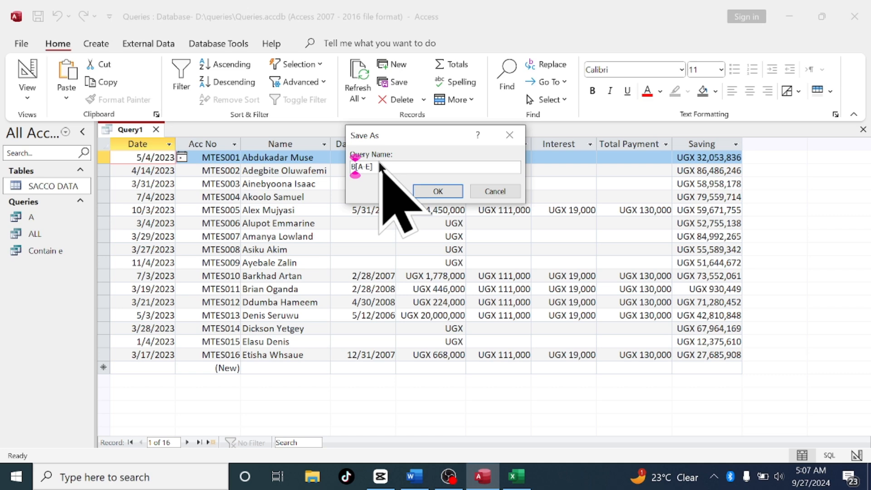
pyautogui.write('egin')
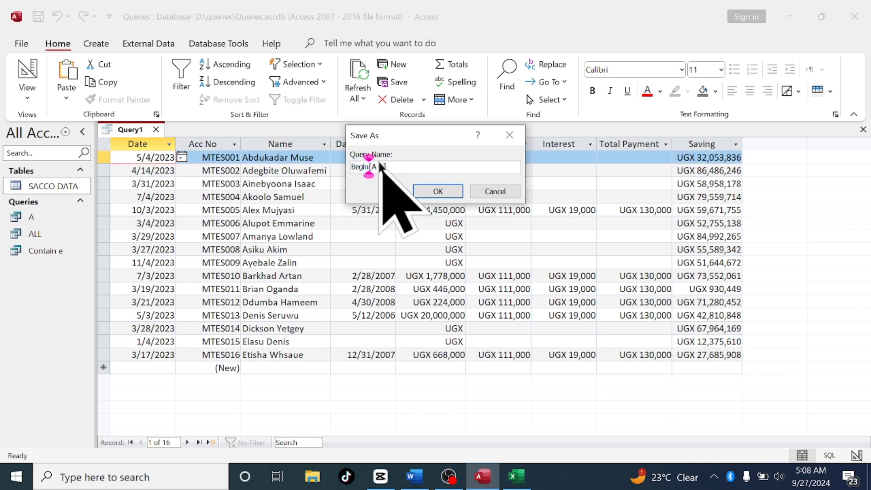
pyautogui.write(' with')
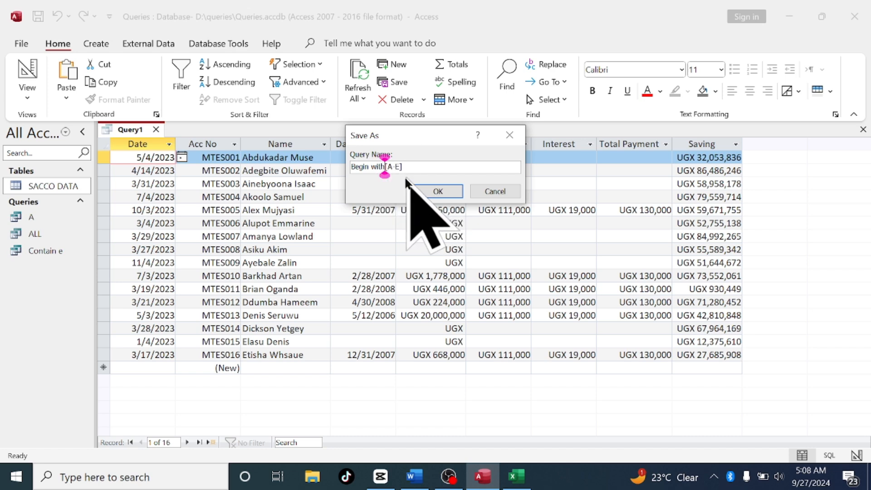
pyautogui.click(399, 171)
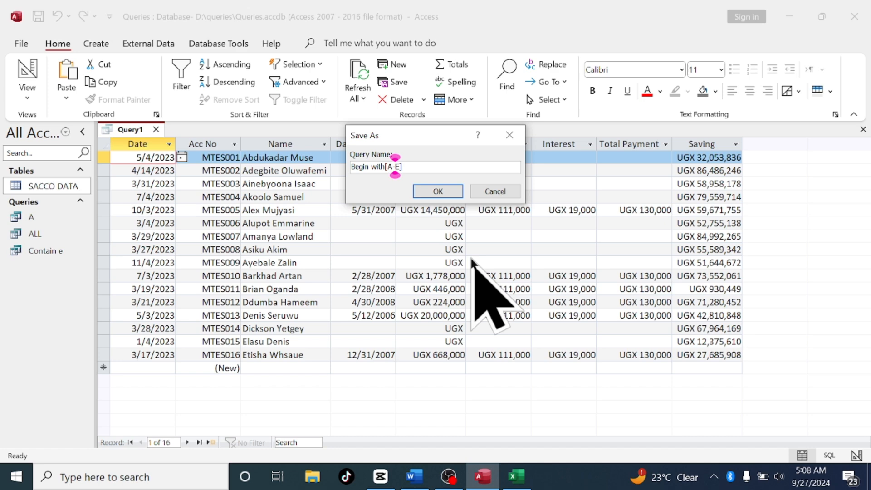
pyautogui.press('Delete')
pyautogui.write('to')
pyautogui.click(438, 191)
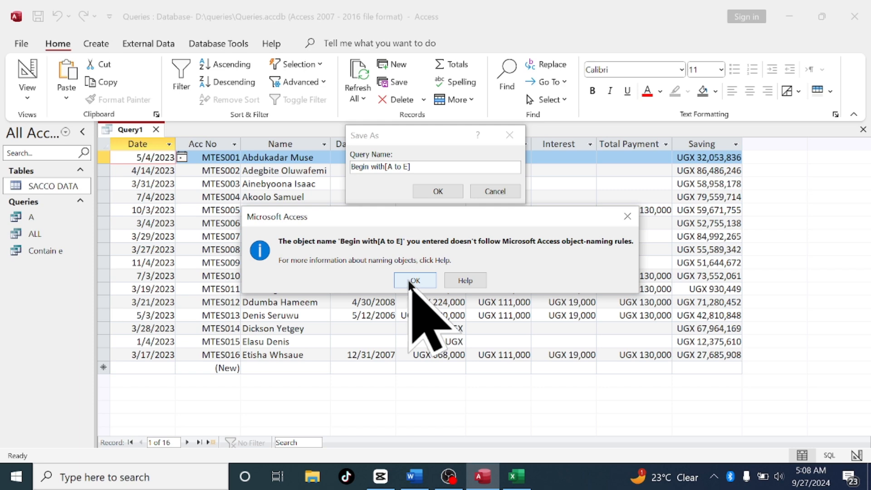
pyautogui.click(410, 282)
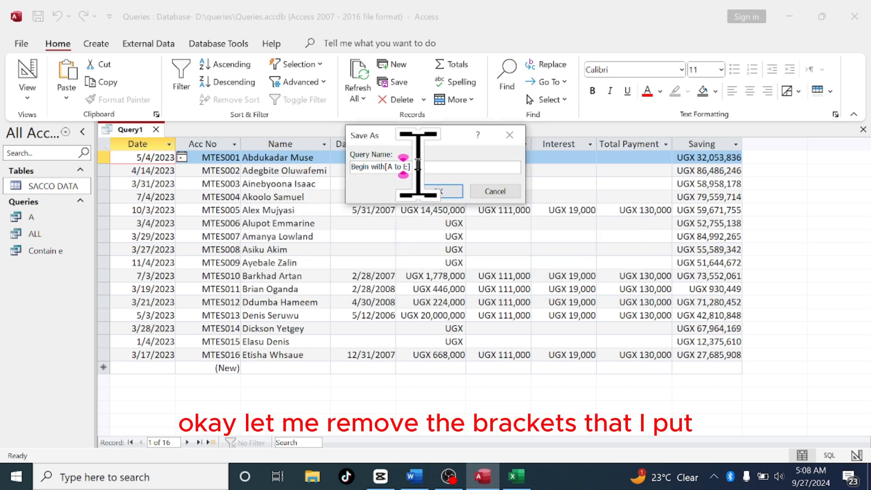
# Remove the brackets so the name reads Begin with A to E, save the query and close it
pyautogui.press('BackSpace')
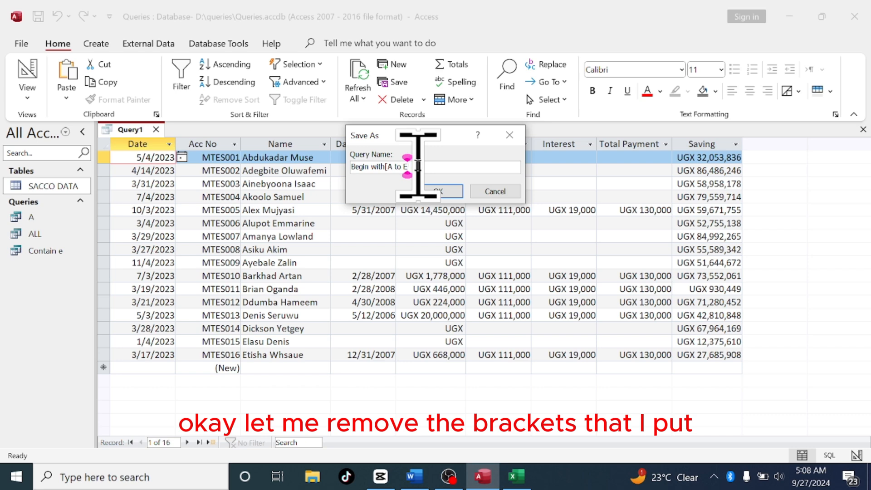
pyautogui.press('Left')
pyautogui.press('Left')
pyautogui.press('Left')
pyautogui.press('Left')
pyautogui.press('Left')
pyautogui.press('Left')
pyautogui.press('BackSpace')
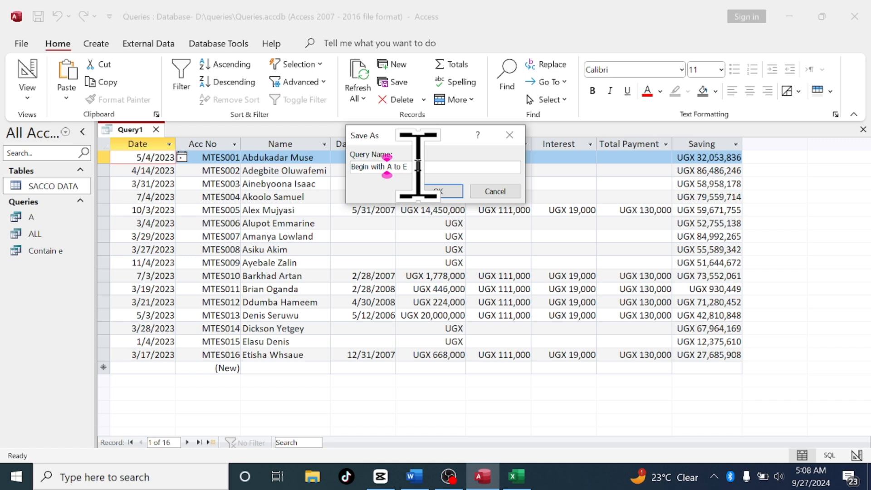
pyautogui.click(438, 191)
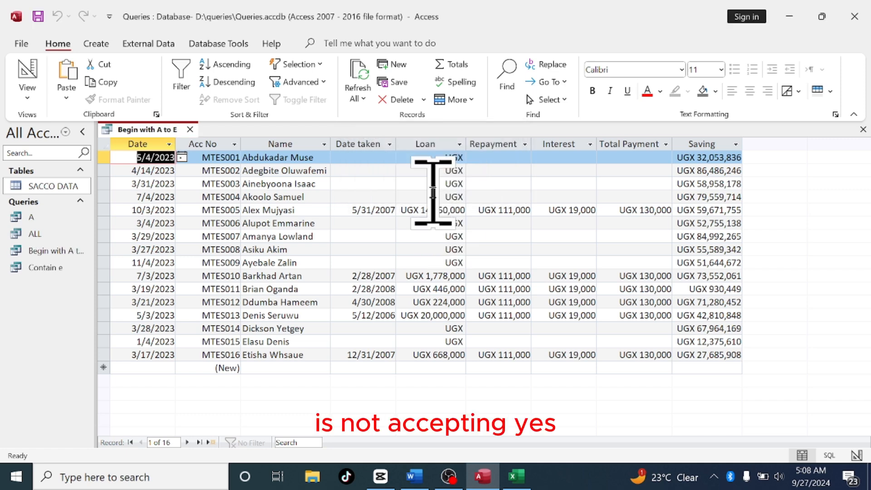
pyautogui.click(190, 130)
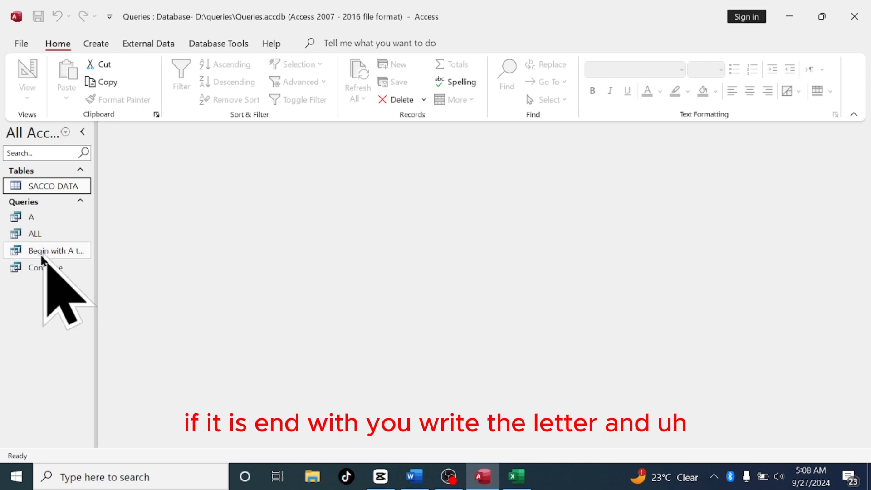
# Create a new Query Design query with the SACCO DATA table and place all its fields in the grid
pyautogui.click(32, 218)
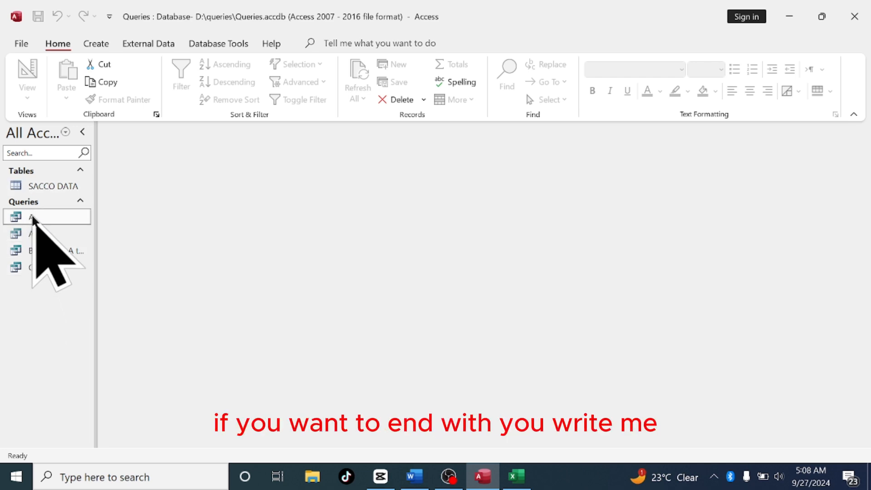
pyautogui.click(96, 44)
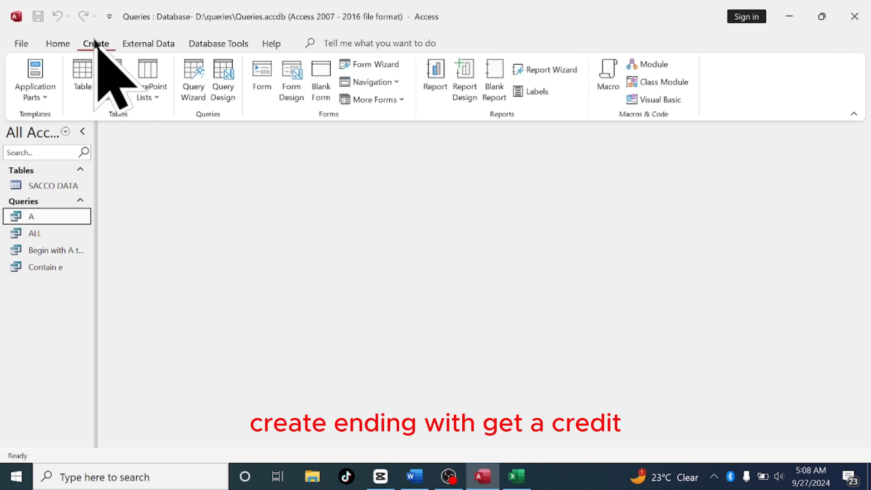
pyautogui.click(228, 96)
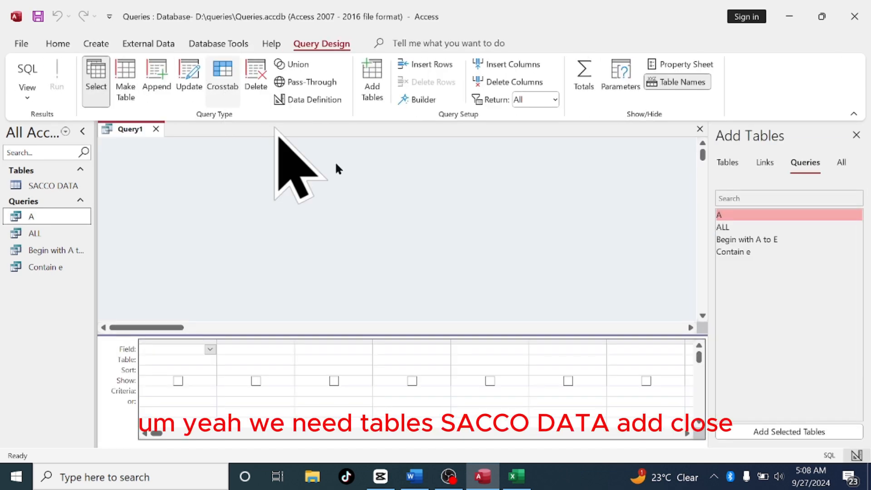
pyautogui.click(727, 164)
pyautogui.click(743, 215)
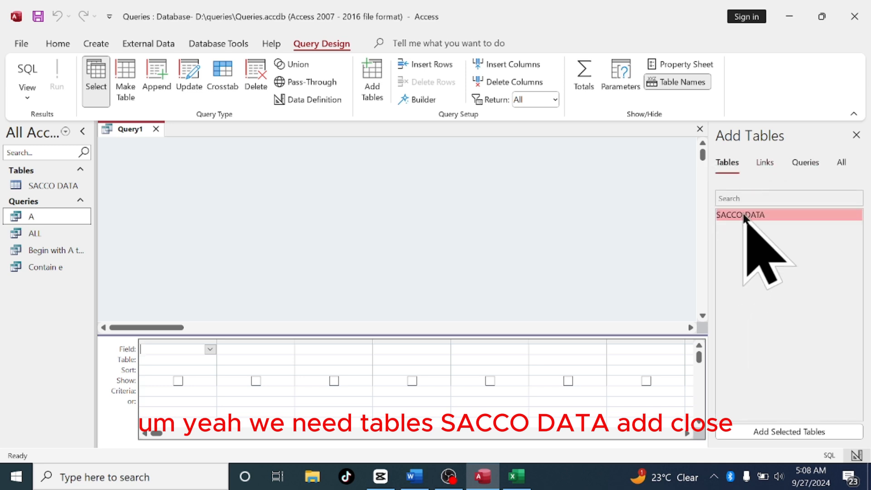
pyautogui.click(776, 431)
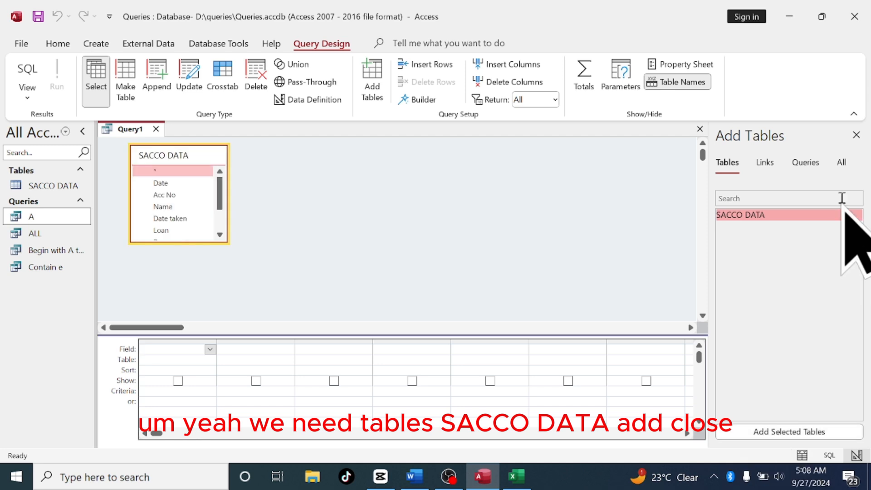
pyautogui.click(854, 139)
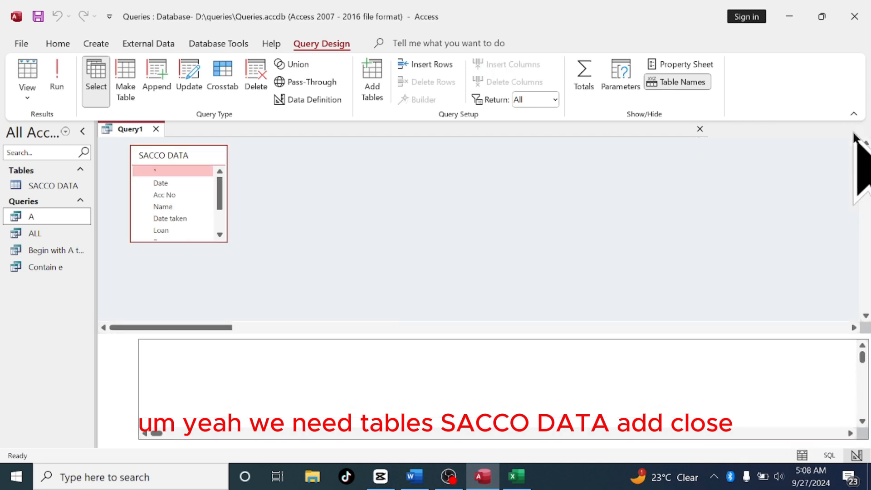
pyautogui.doubleClick(189, 154)
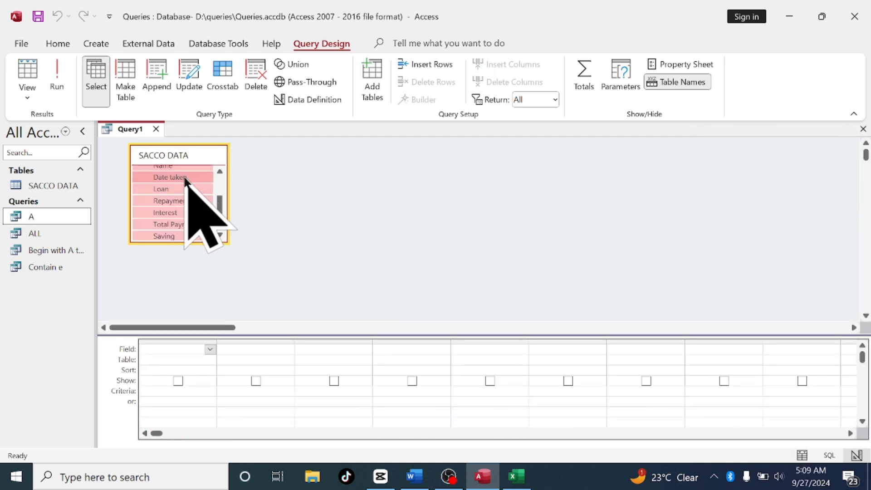
pyautogui.moveTo(185, 179); pyautogui.dragTo(184, 350)
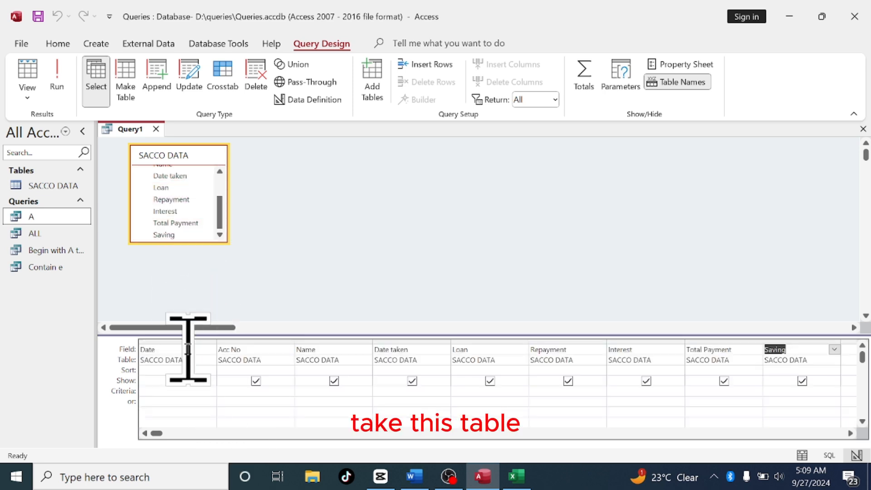
# Set the Name field's criteria to *o and run the query
pyautogui.click(306, 392)
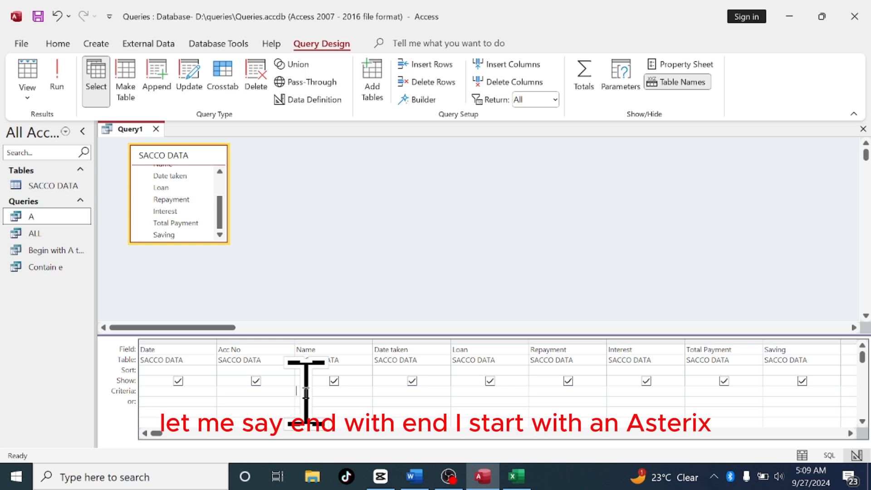
pyautogui.write('*')
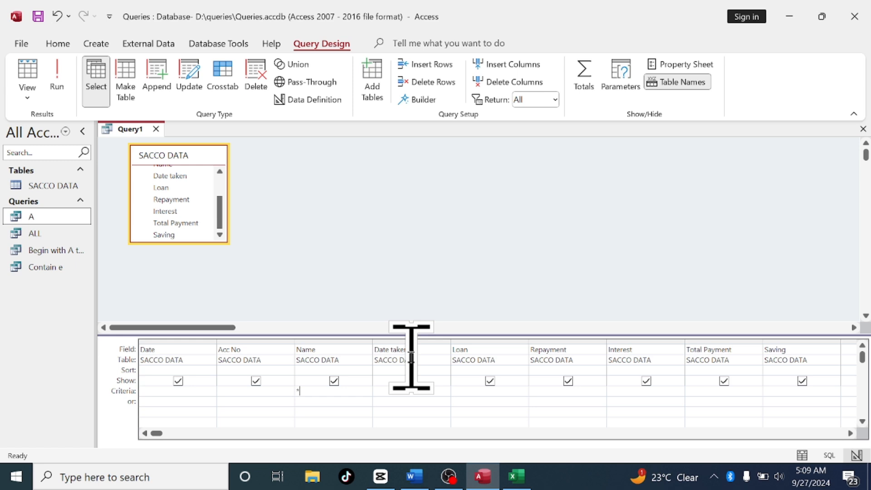
pyautogui.write('o')
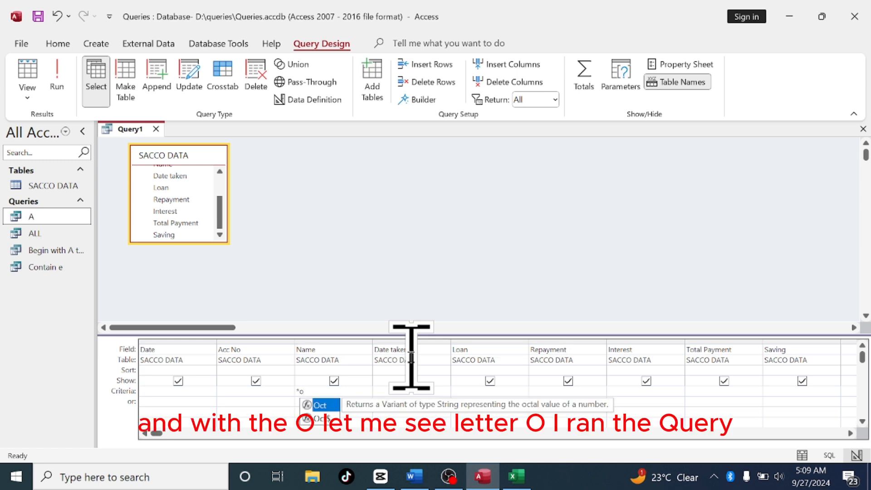
pyautogui.click(63, 66)
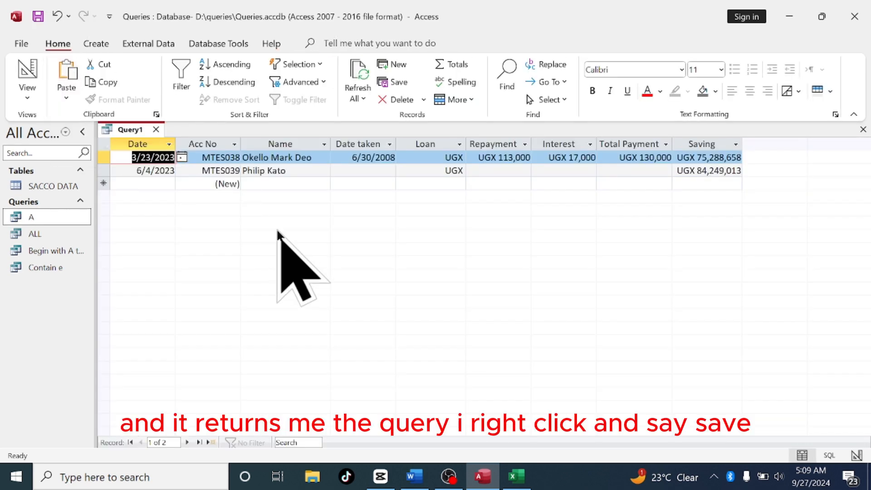
# Save the query as End with o
pyautogui.rightClick(144, 129)
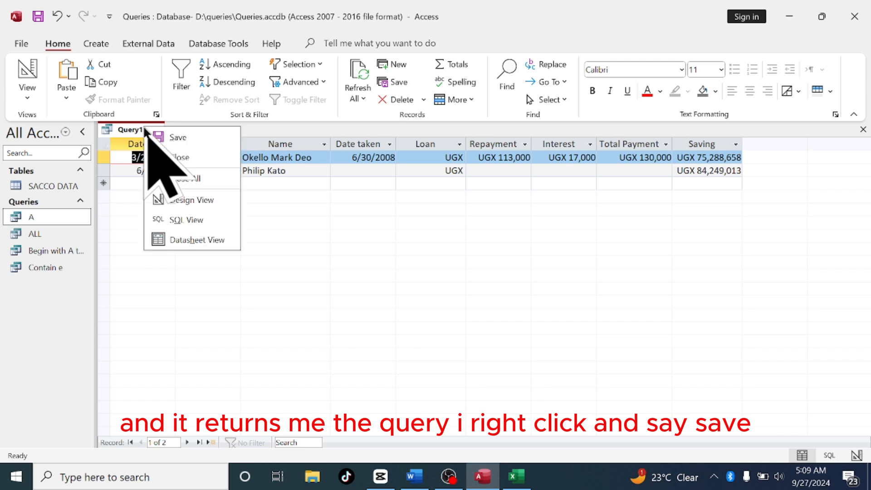
pyautogui.click(171, 136)
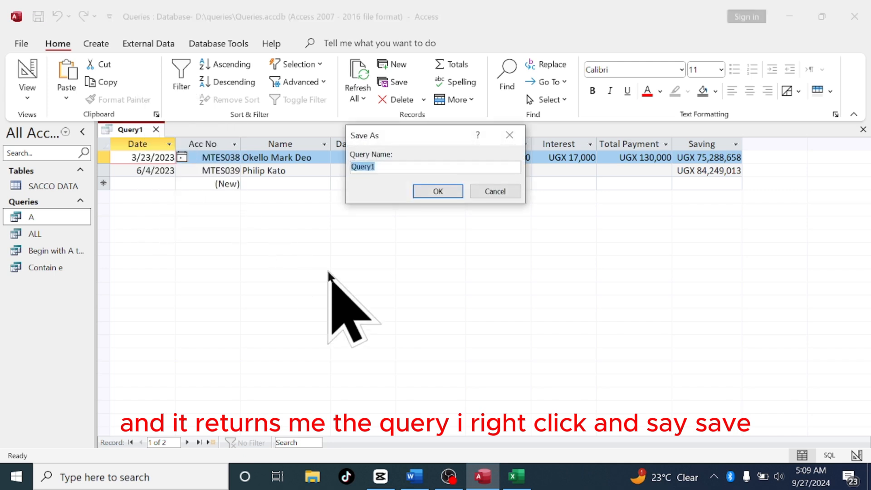
pyautogui.write('E')
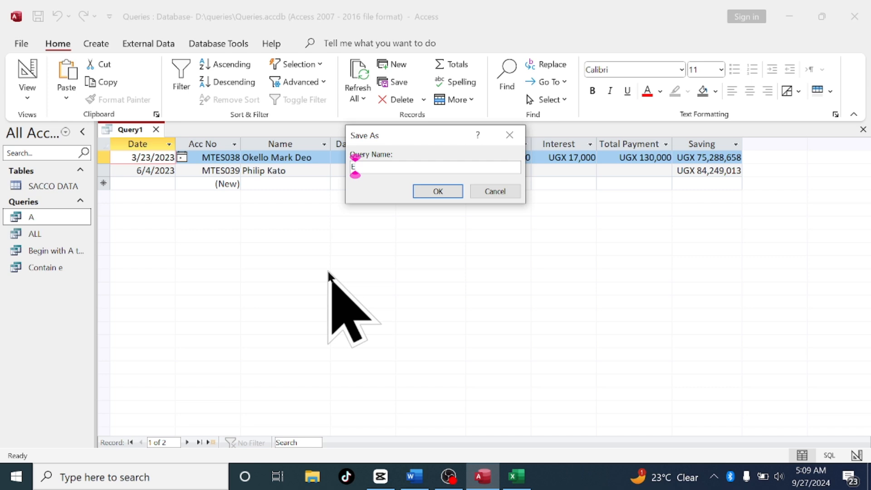
pyautogui.write('nd with')
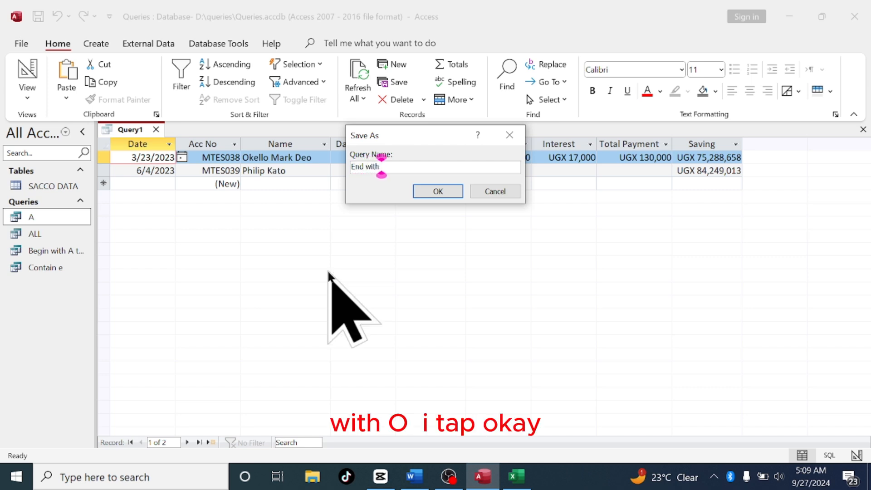
pyautogui.write(' o')
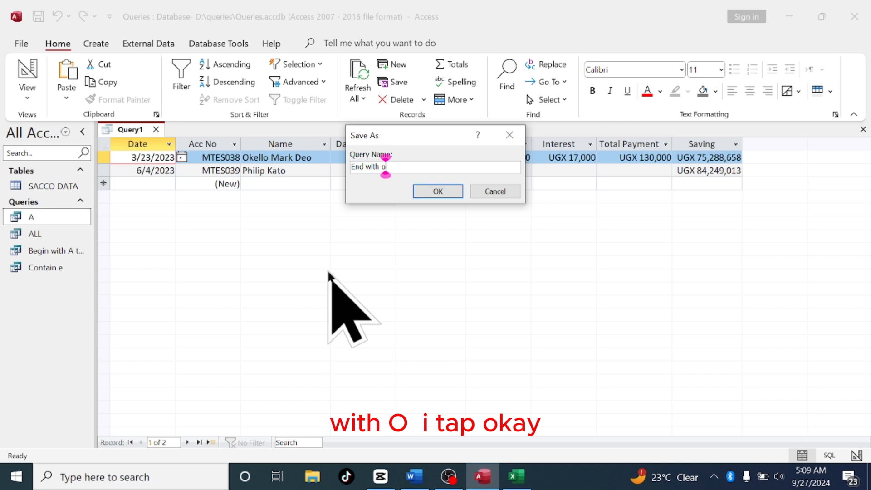
pyautogui.click(436, 191)
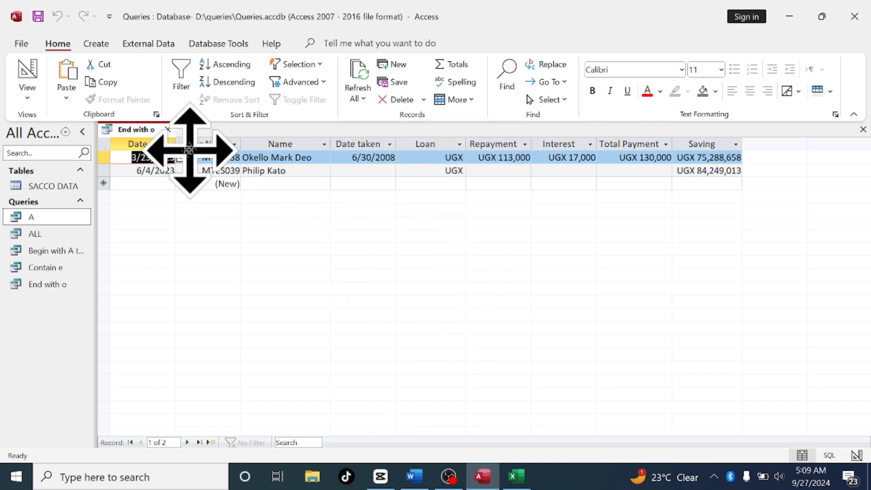
# Close the End with o query and rename the A query as Begin with A
pyautogui.click(167, 129)
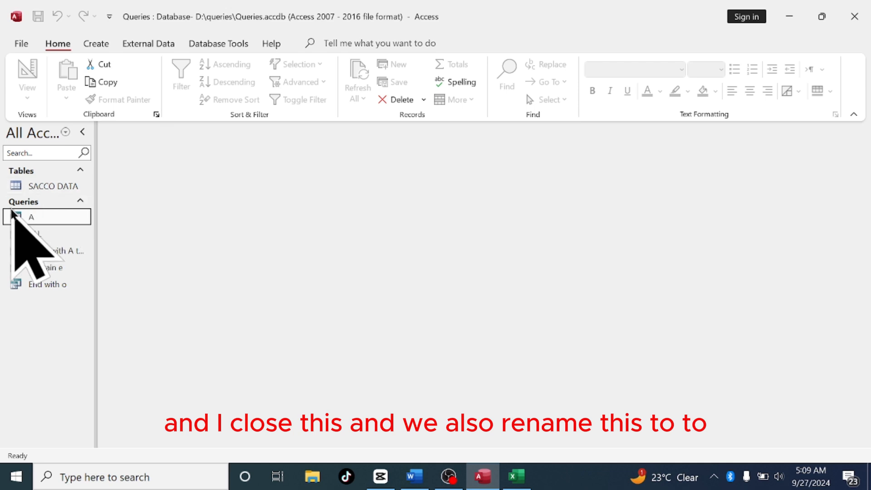
pyautogui.rightClick(45, 221)
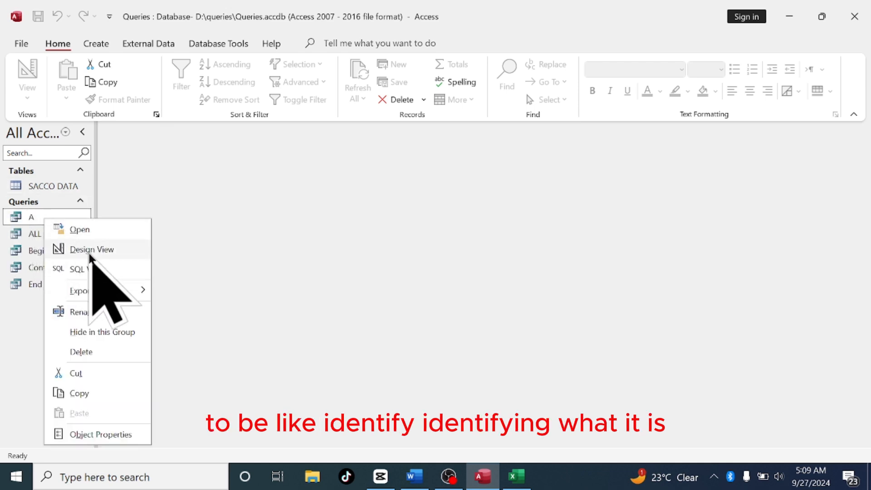
pyautogui.click(84, 312)
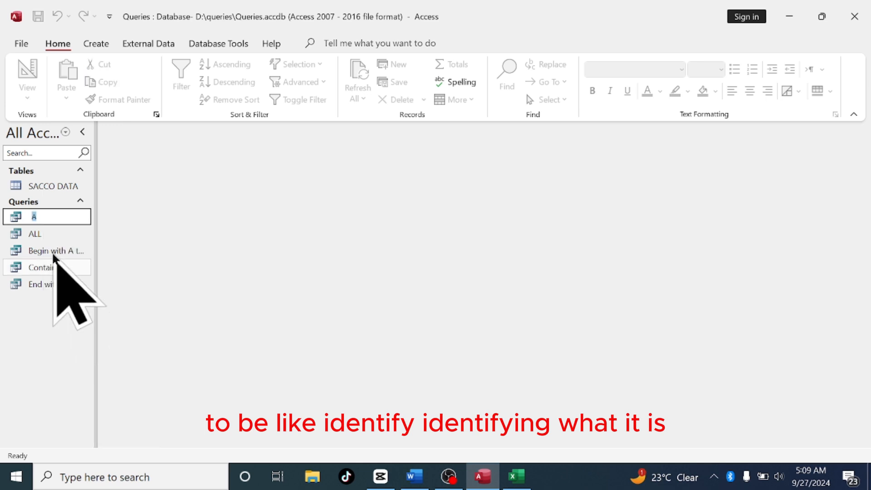
pyautogui.click(36, 217)
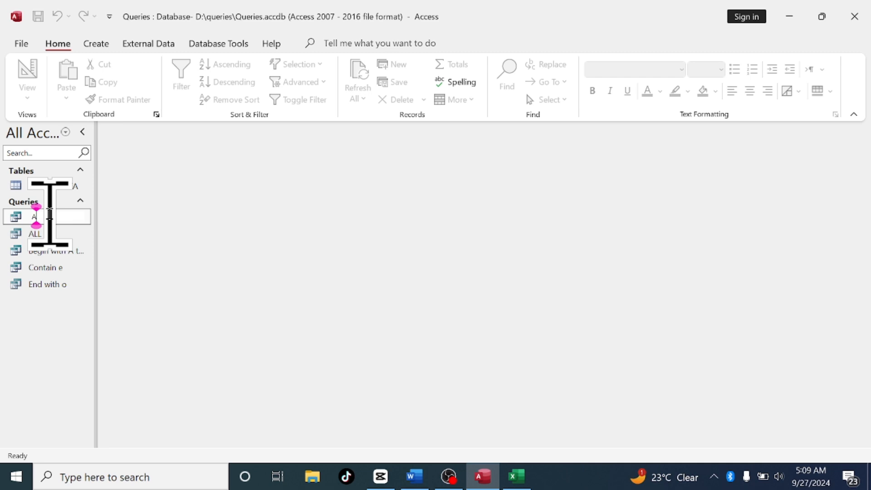
pyautogui.press('Home')
pyautogui.write('begin with')
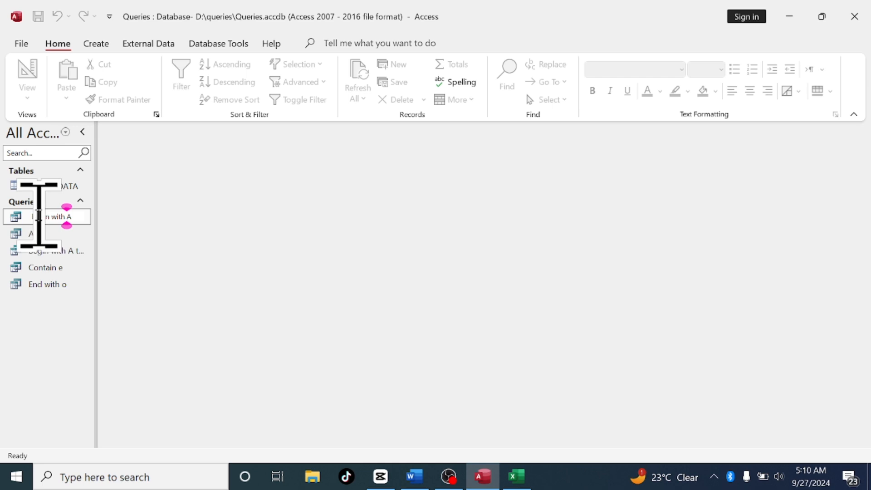
pyautogui.click(37, 217)
pyautogui.press('BackSpace')
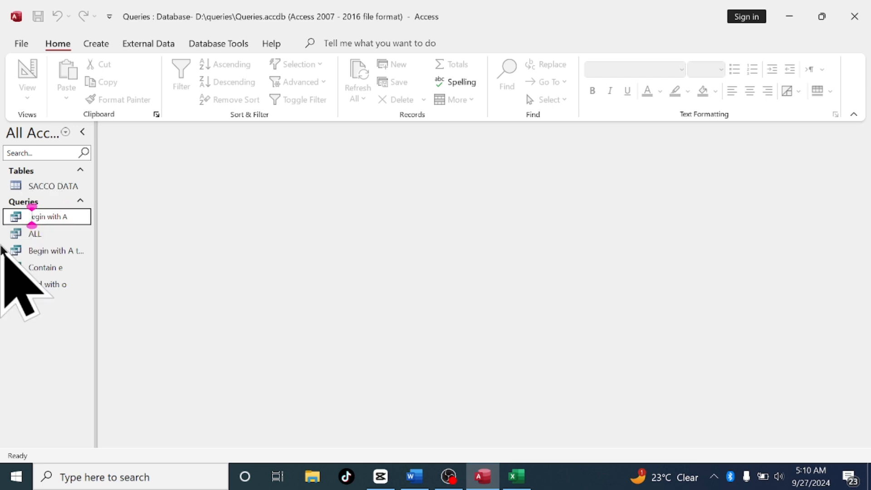
pyautogui.write('B')
pyautogui.press('Return')
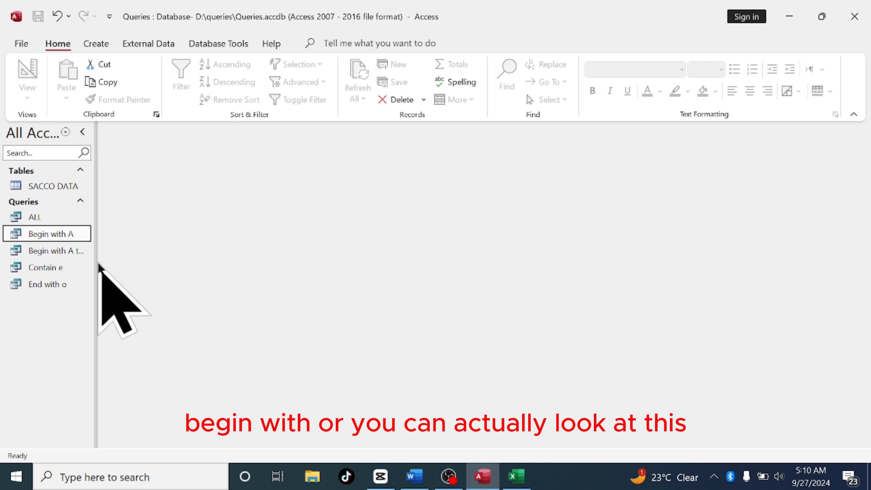
# Widen the navigation pane so the full query names show
pyautogui.moveTo(98, 260); pyautogui.dragTo(152, 272)
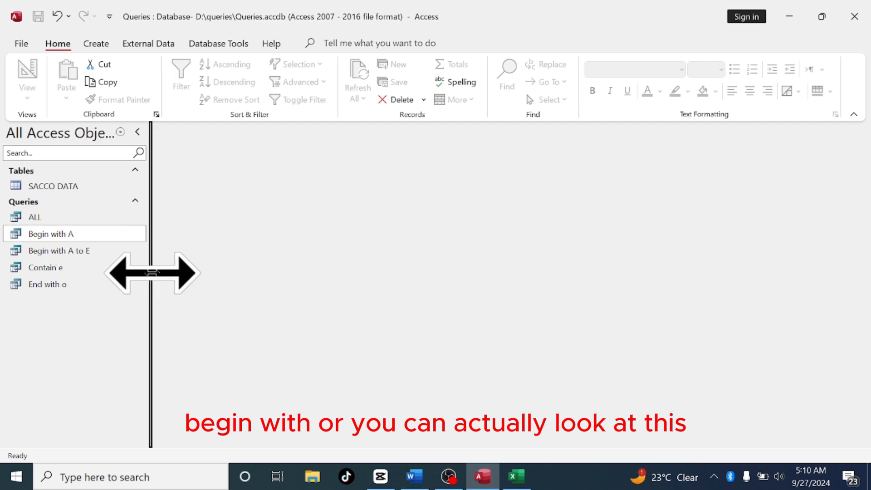
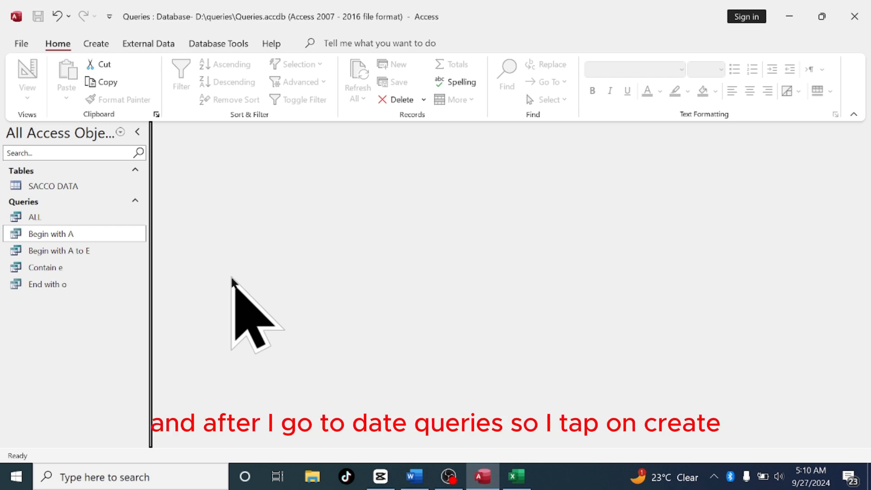
# Start a new query in Design view and add the SACCO DATA table to it
pyautogui.click(97, 44)
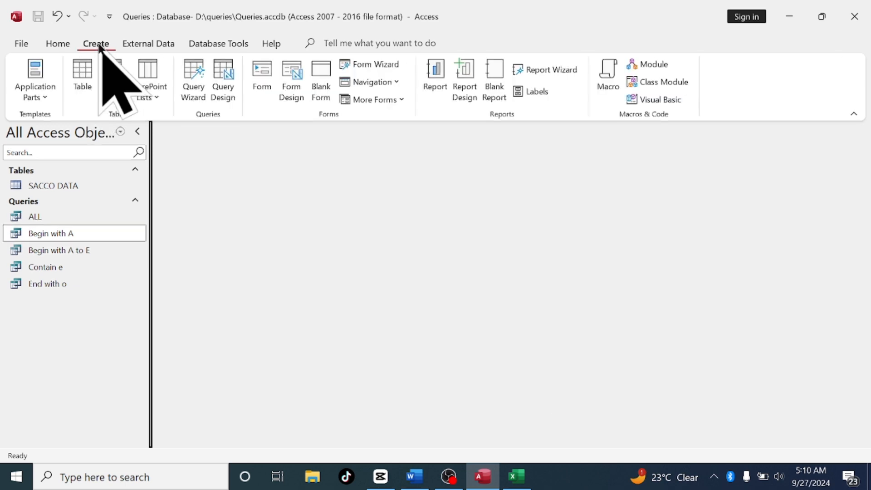
pyautogui.click(223, 97)
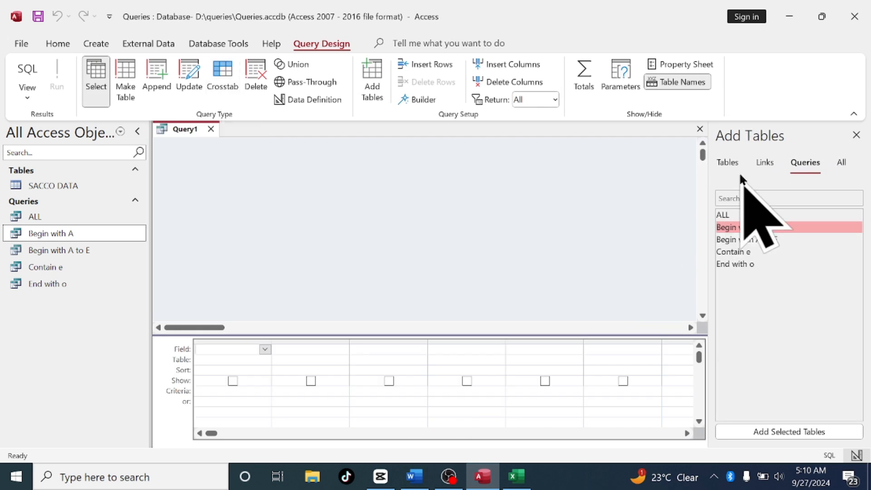
pyautogui.click(728, 164)
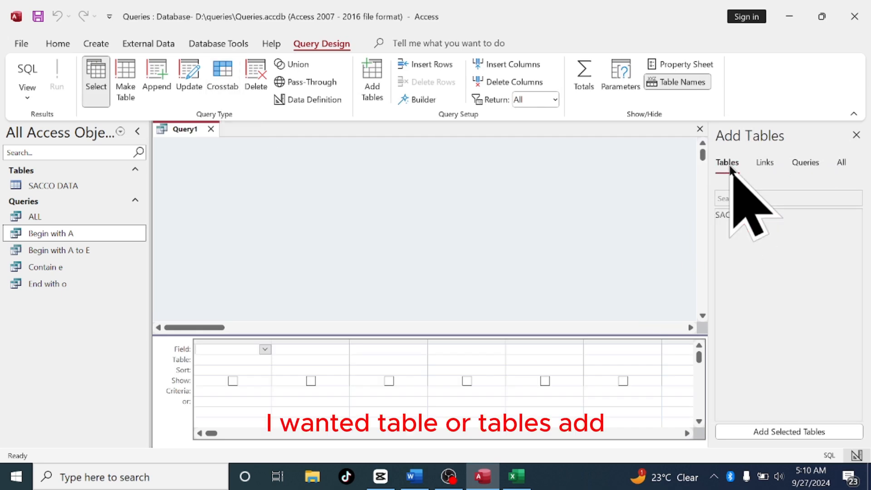
pyautogui.click(743, 213)
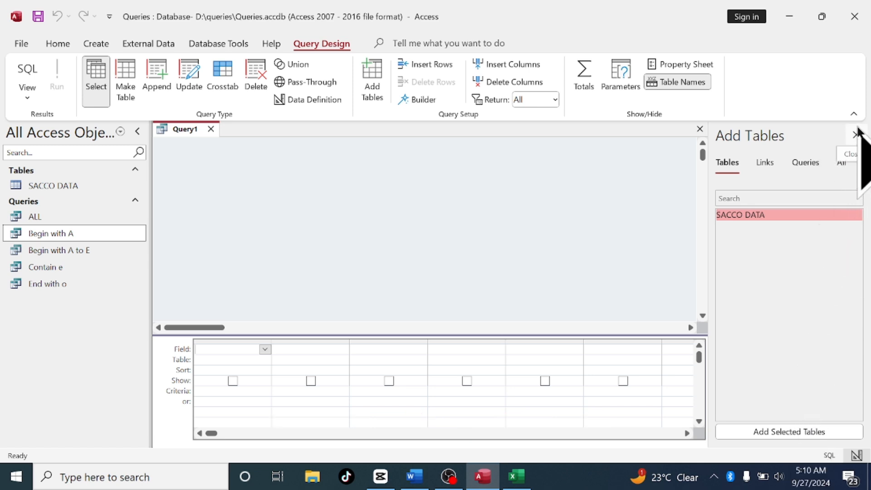
pyautogui.click(751, 433)
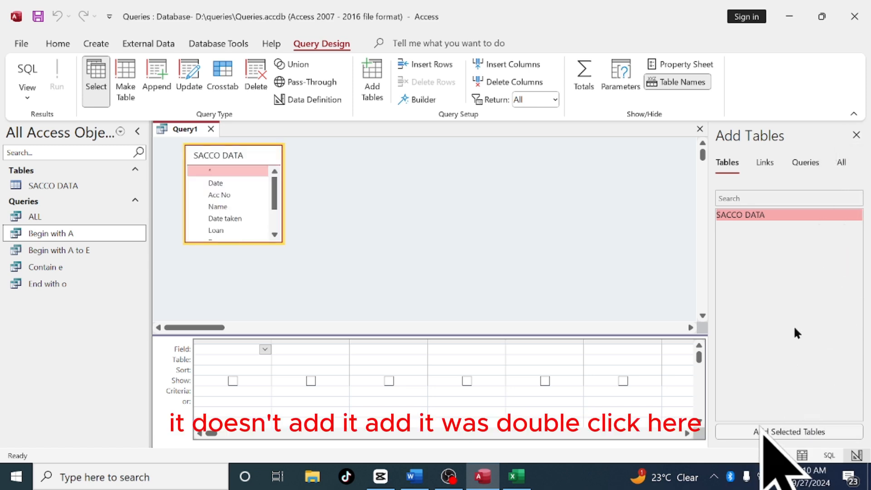
pyautogui.click(855, 135)
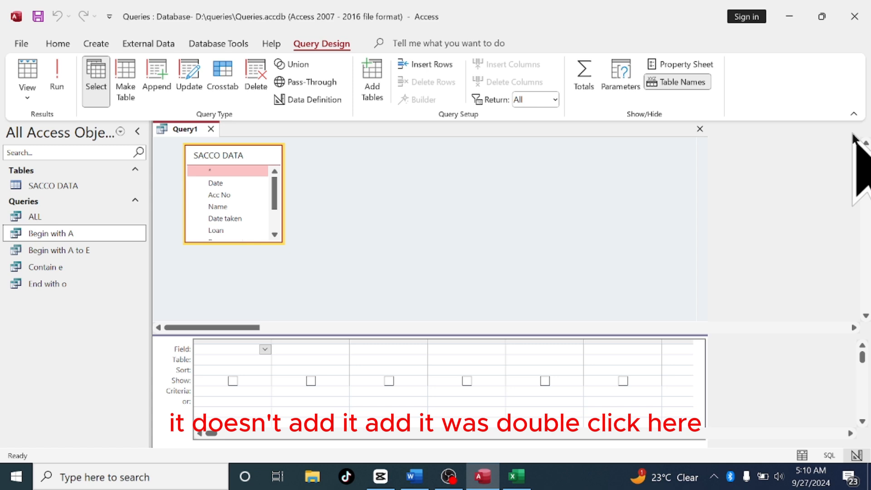
# Add all SACCO DATA fields to the query design grid
pyautogui.doubleClick(248, 159)
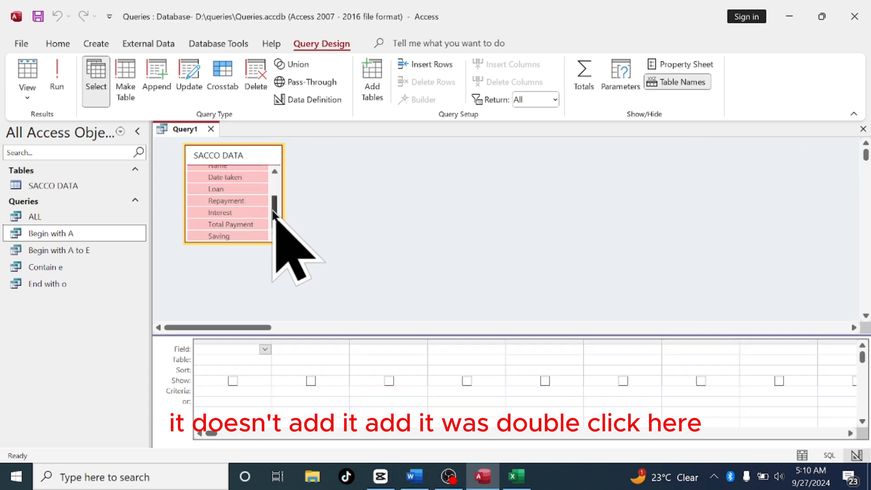
pyautogui.moveTo(274, 220); pyautogui.dragTo(279, 172)
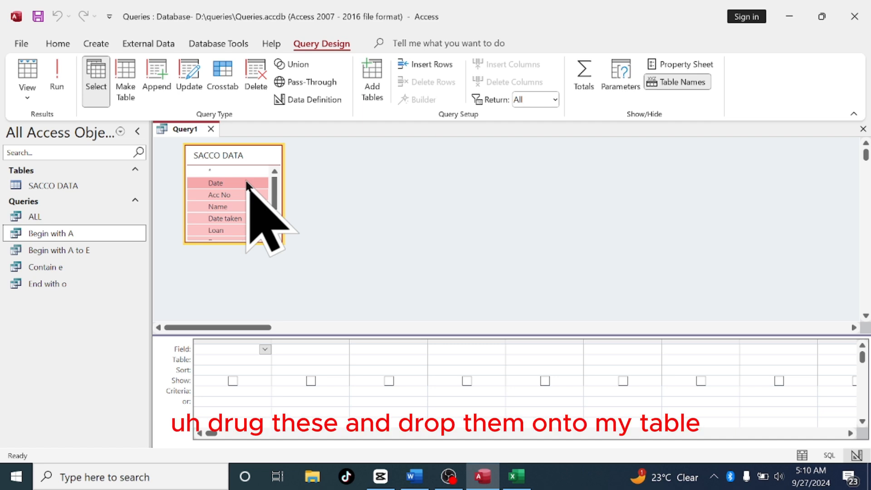
pyautogui.moveTo(252, 218); pyautogui.dragTo(234, 350)
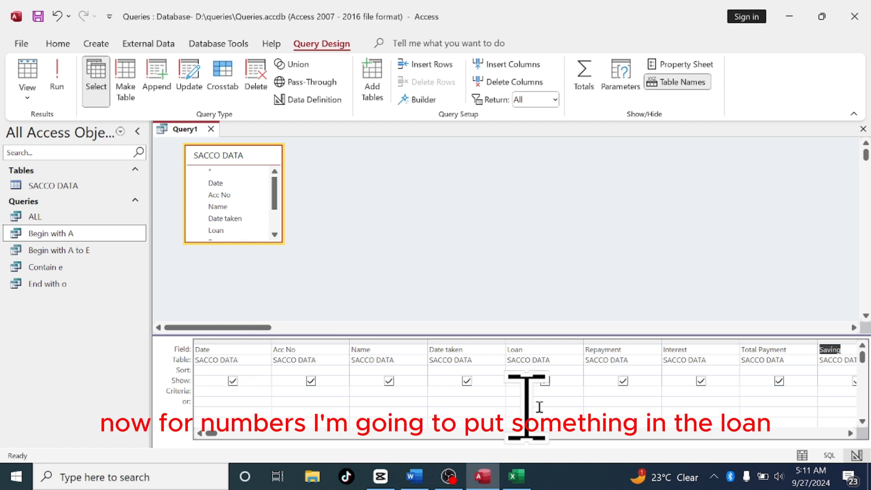
# Set the Loan field's criteria to >0 and run the query
pyautogui.click(519, 394)
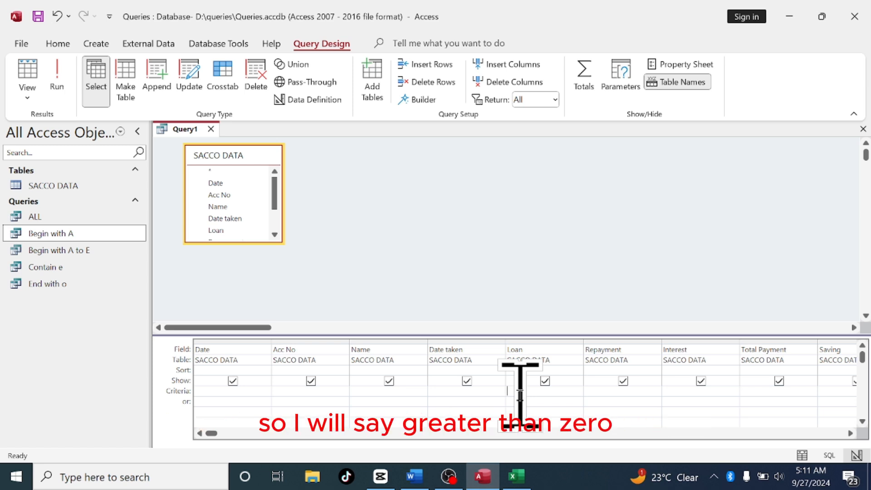
pyautogui.write('>0')
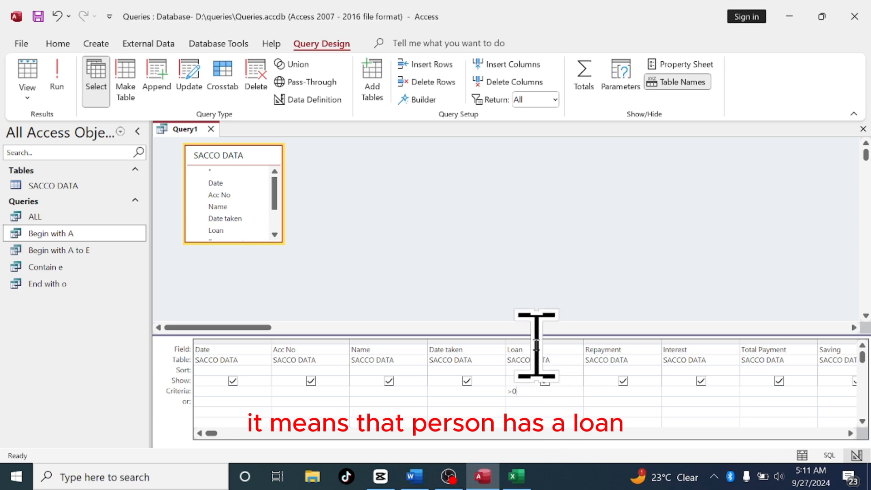
pyautogui.click(59, 75)
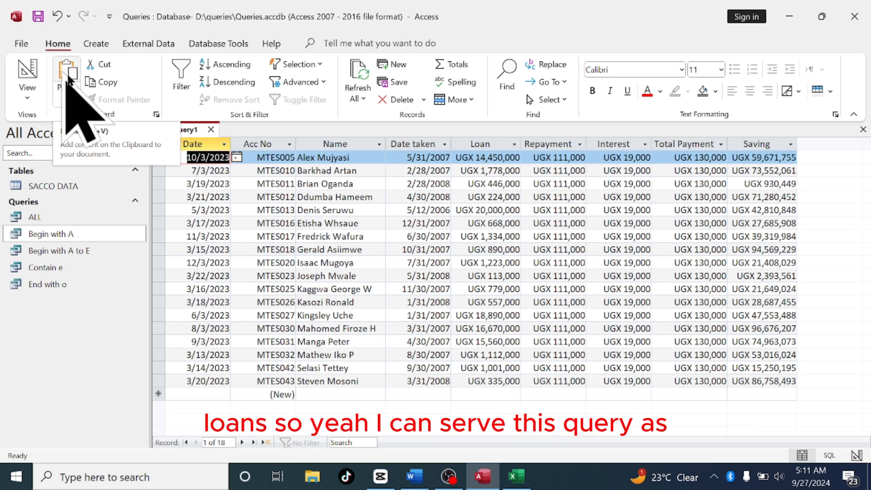
# Save the query as Loan and close it
pyautogui.rightClick(193, 131)
pyautogui.click(203, 138)
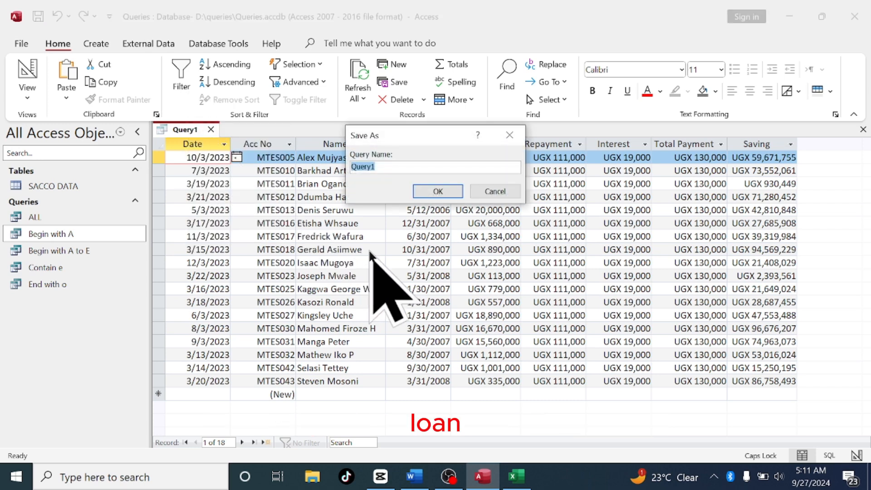
pyautogui.write('Loan')
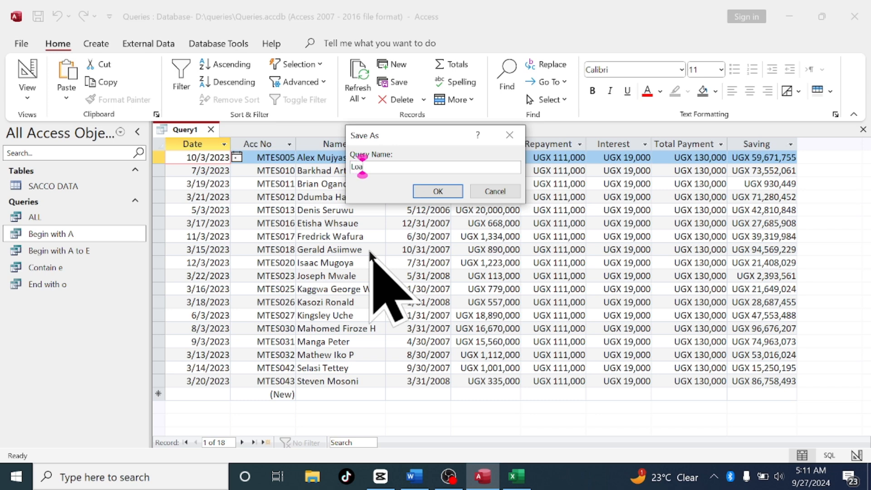
pyautogui.click(437, 191)
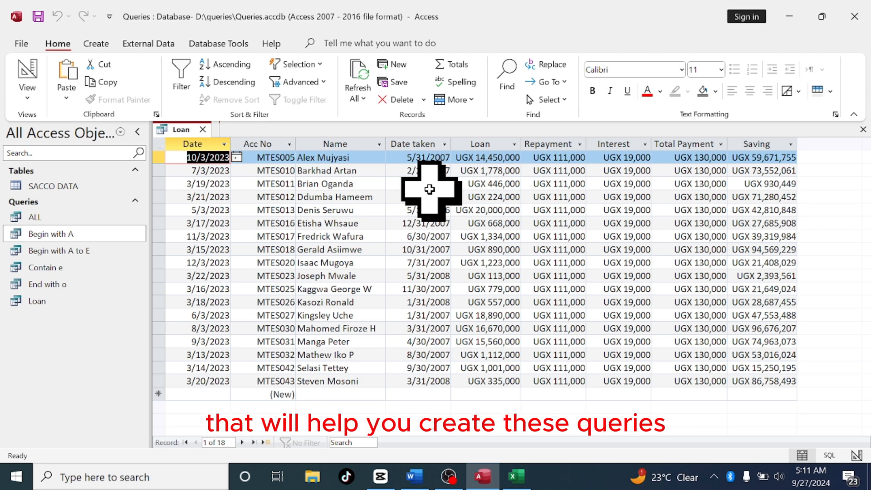
pyautogui.click(203, 130)
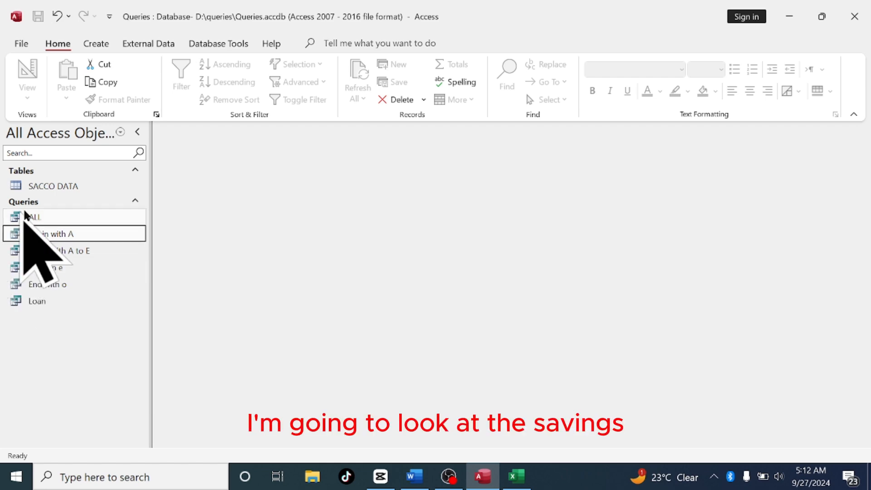
# Open the SACCO DATA table to examine the Saving values, then close it
pyautogui.doubleClick(59, 186)
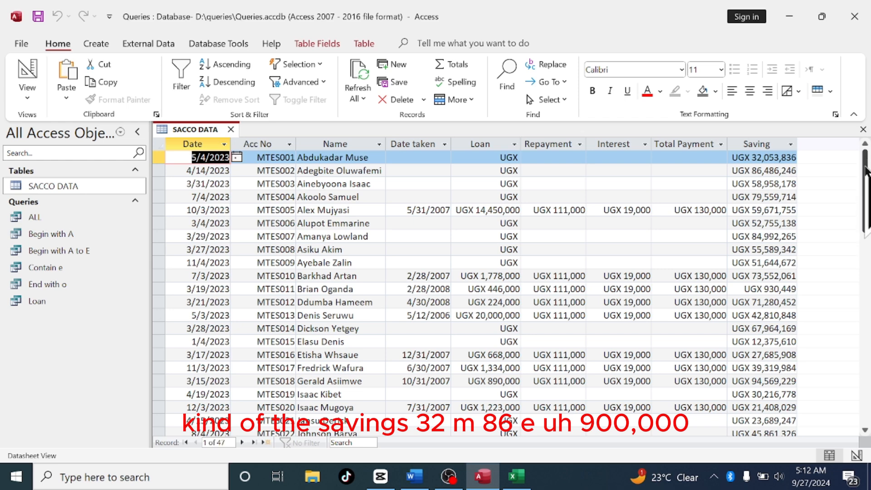
pyautogui.moveTo(864, 170)
pyautogui.mouseDown()
pyautogui.moveTo(867, 287)
pyautogui.moveTo(847, 177)
pyautogui.moveTo(854, 184)
pyautogui.mouseUp()
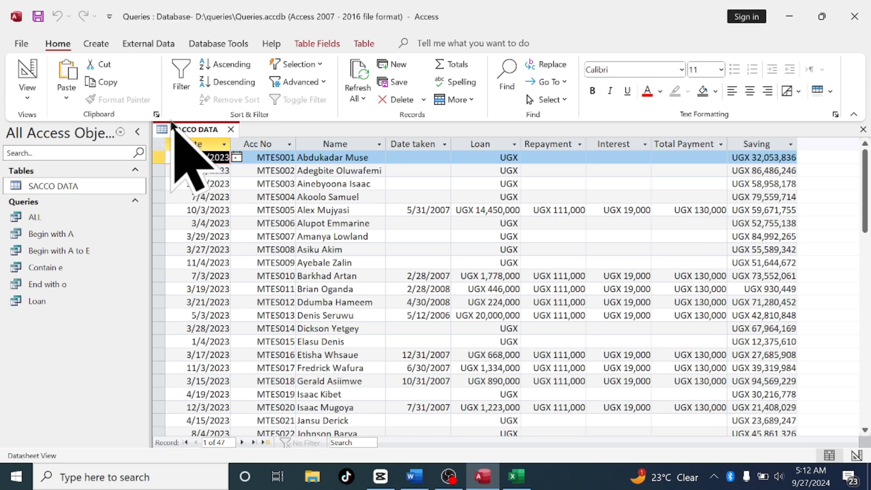
pyautogui.click(231, 130)
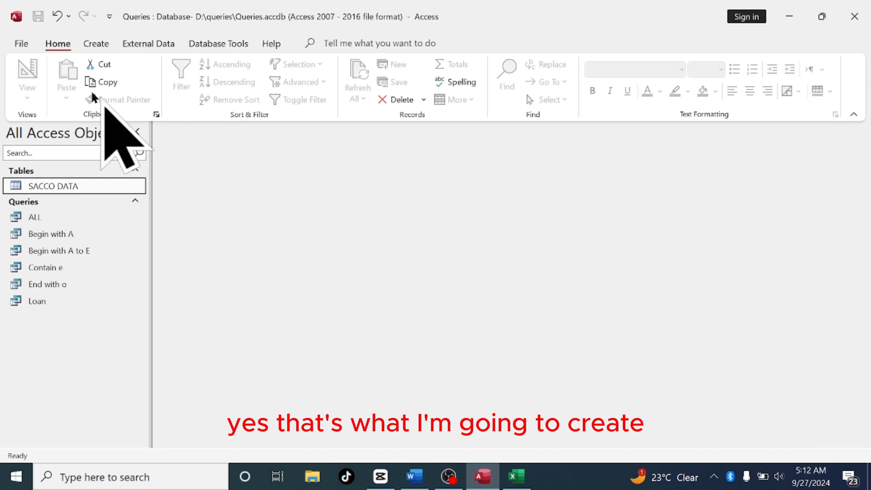
# Start another new query design with the SACCO DATA table added
pyautogui.click(95, 44)
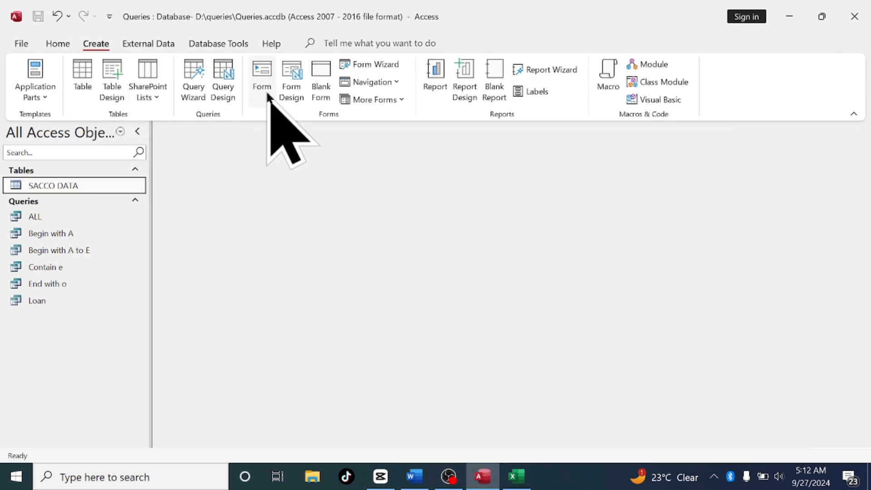
pyautogui.click(222, 91)
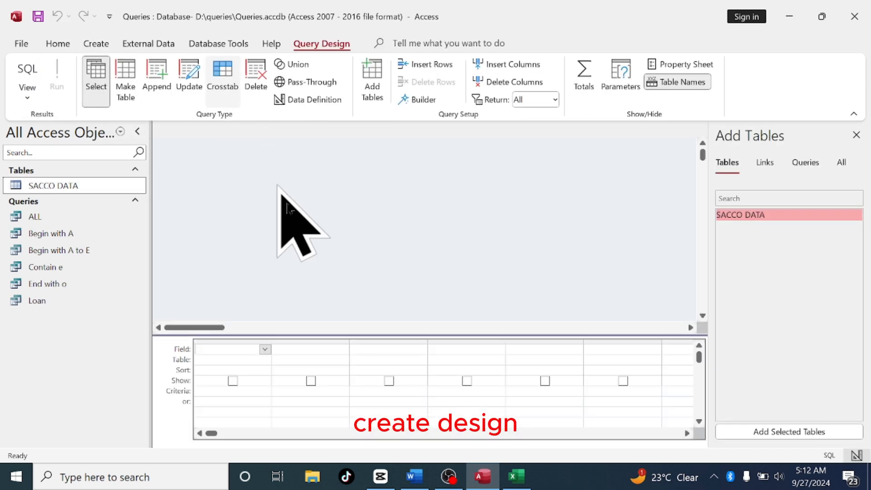
pyautogui.click(764, 431)
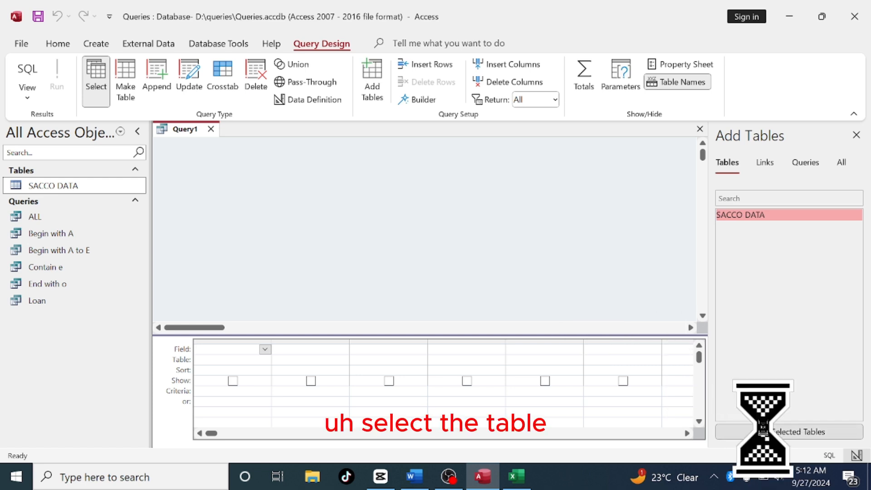
pyautogui.click(858, 135)
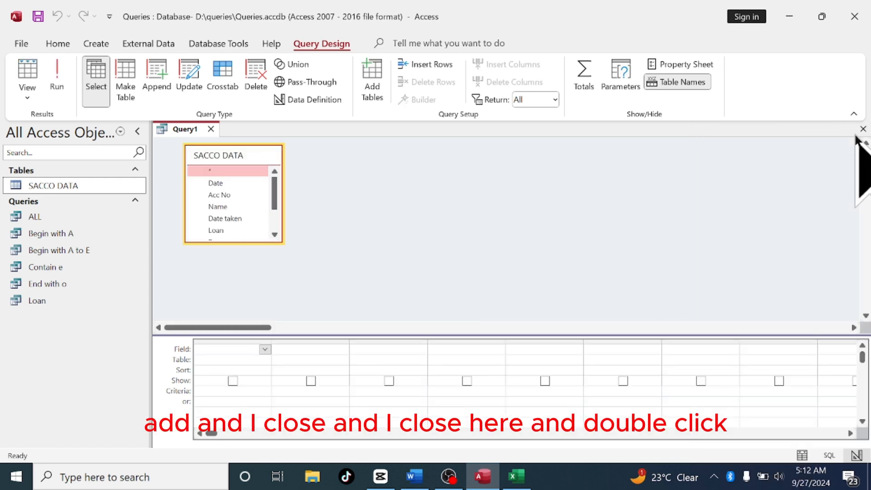
# Add all SACCO DATA fields to the new query's design grid
pyautogui.doubleClick(247, 157)
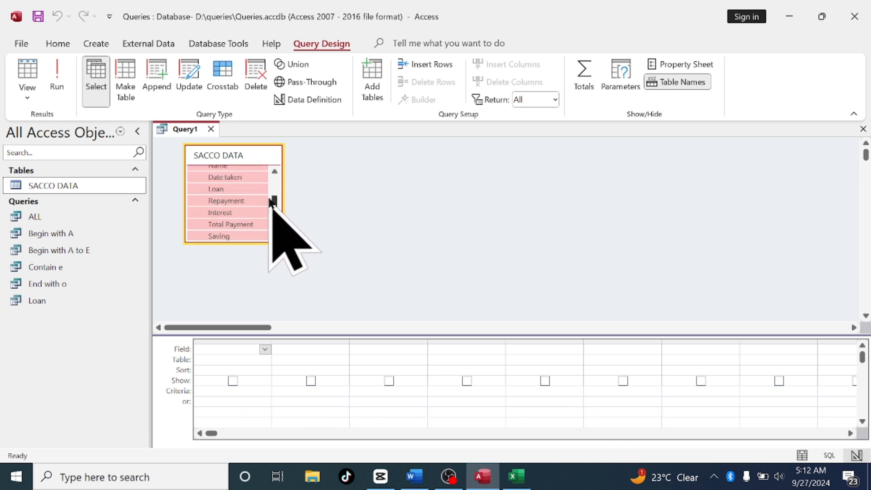
pyautogui.scroll(2, 274, 199)
pyautogui.moveTo(237, 182); pyautogui.dragTo(245, 363)
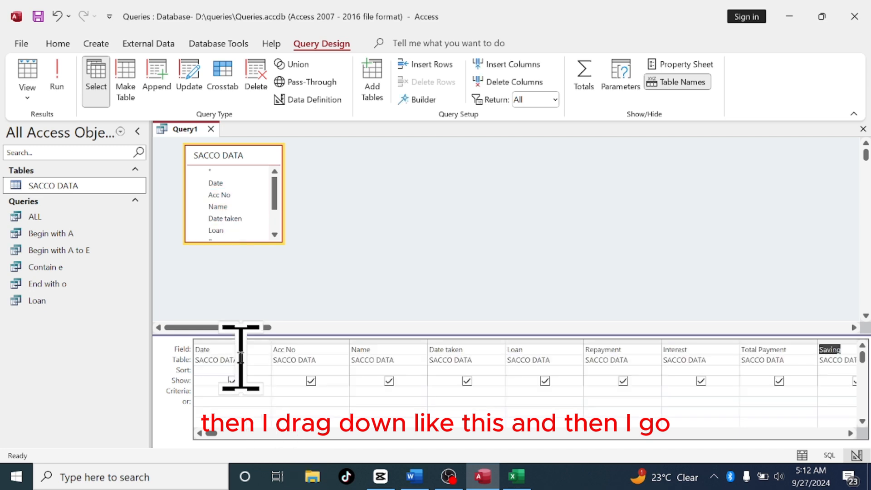
# Set the Saving field's criteria to <=20000000 and run the query
pyautogui.click(850, 433)
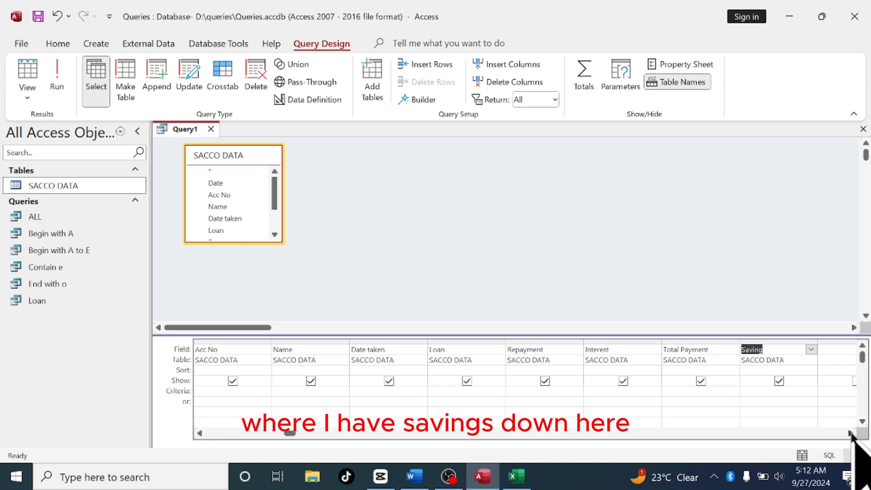
pyautogui.click(850, 433)
pyautogui.click(678, 390)
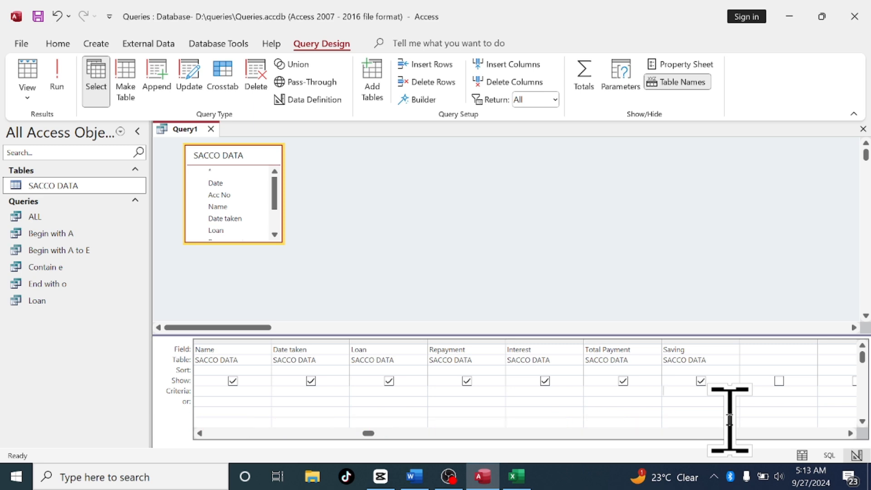
pyautogui.write('<=')
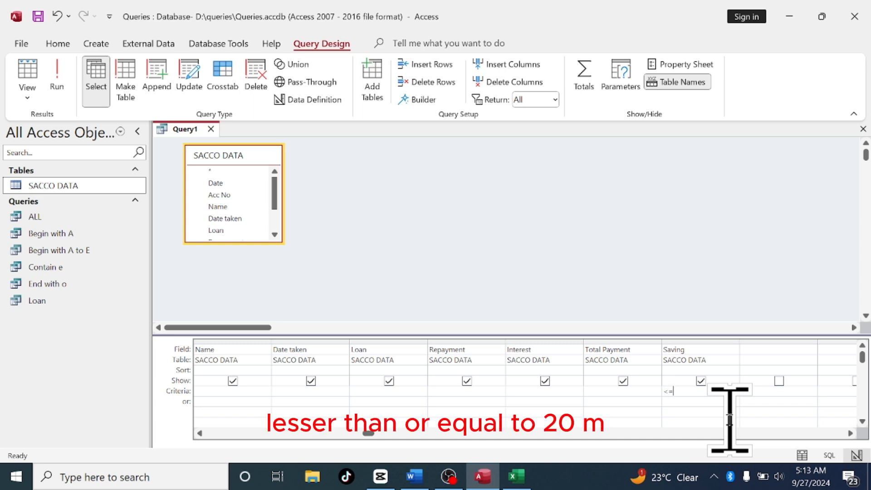
pyautogui.write('2000000')
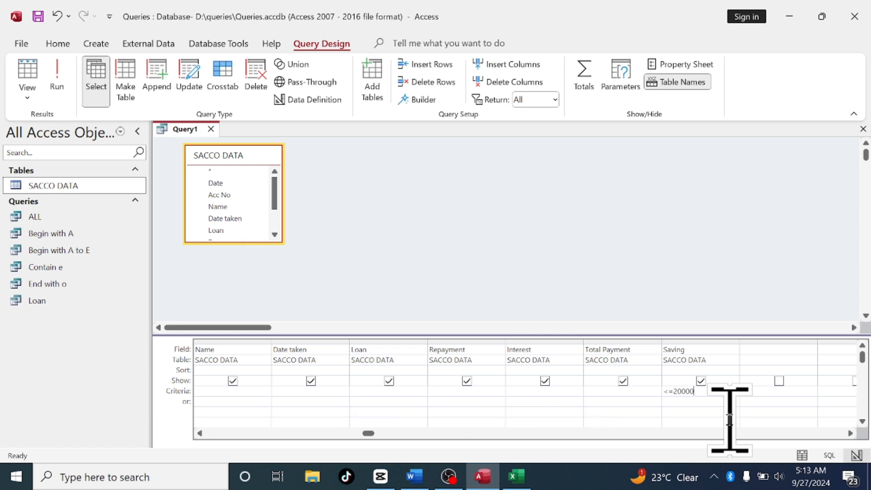
pyautogui.write('0')
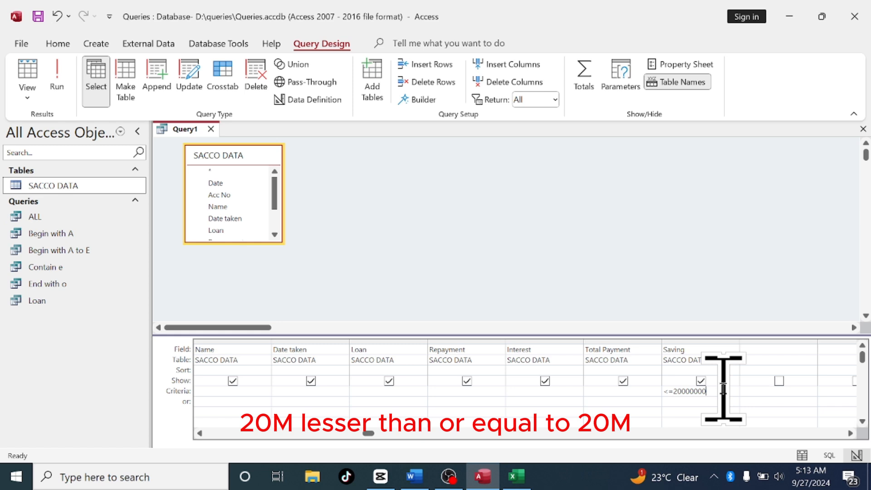
pyautogui.click(57, 77)
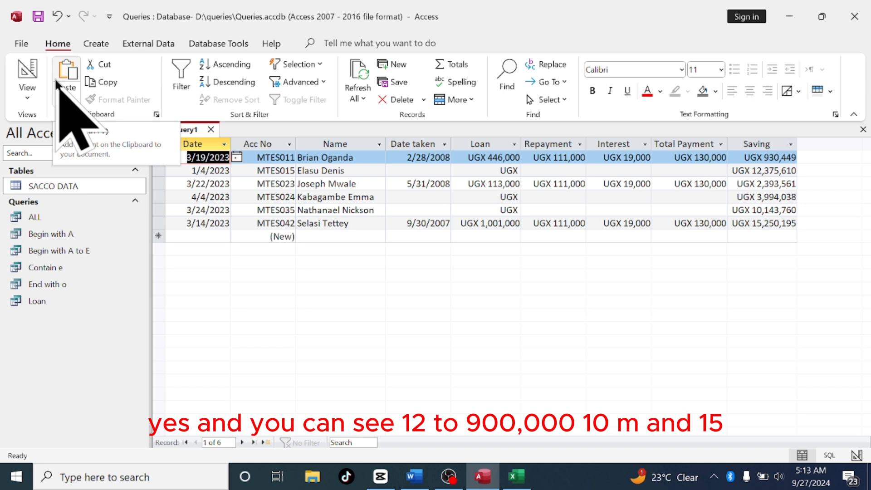
# Save the query with the name 20M and below and close it
pyautogui.rightClick(192, 131)
pyautogui.click(221, 135)
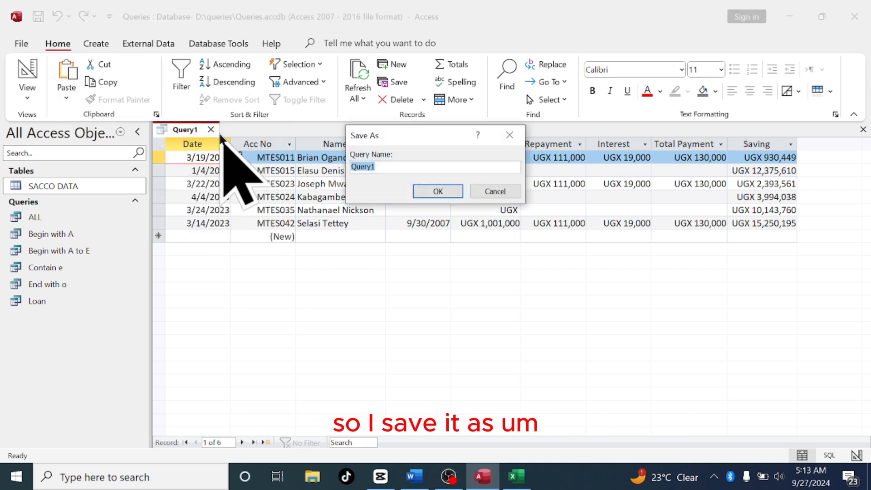
pyautogui.write('200')
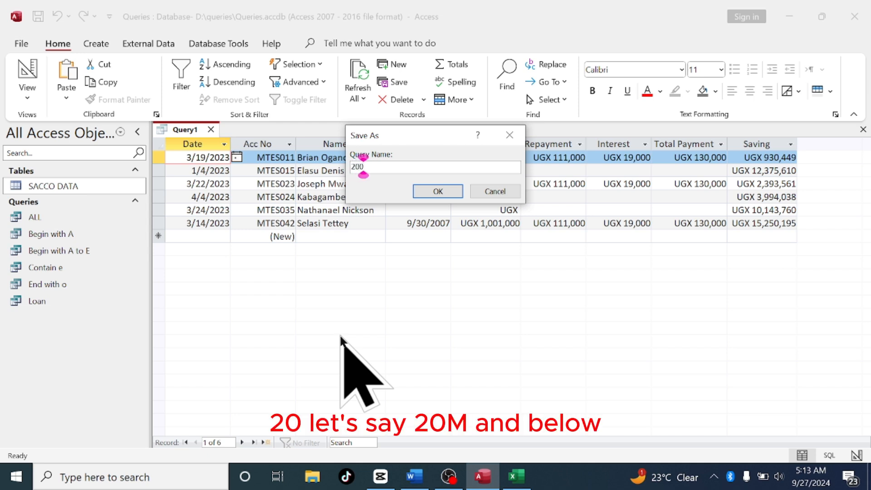
pyautogui.press('BackSpace')
pyautogui.write('m and be')
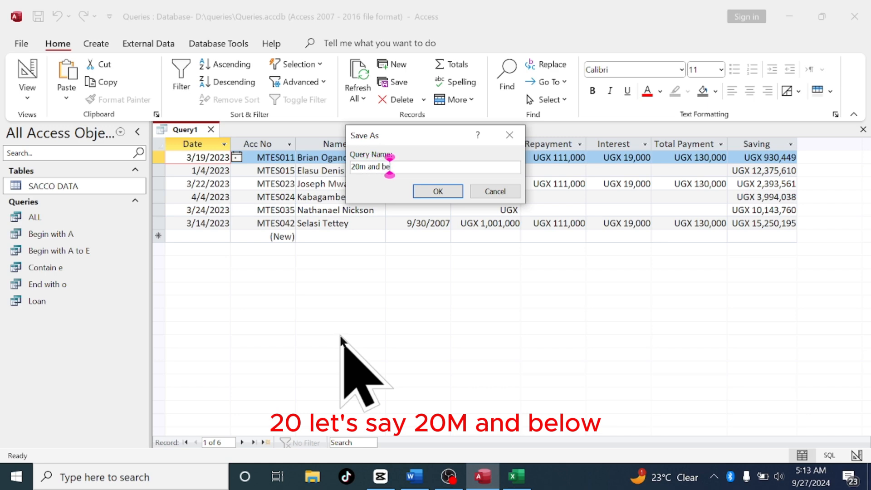
pyautogui.write('low')
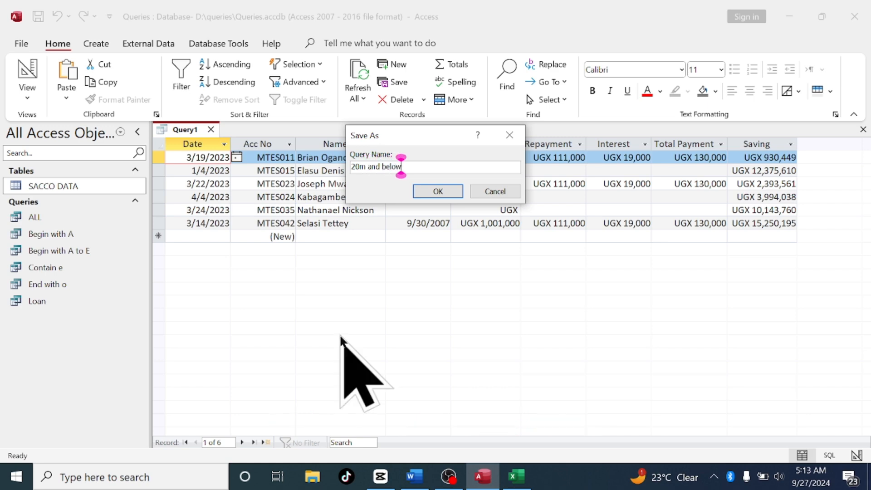
pyautogui.press('Left')
pyautogui.press('Left')
pyautogui.press('Left')
pyautogui.press('Left')
pyautogui.press('Left')
pyautogui.press('Left')
pyautogui.press('Left')
pyautogui.press('Left')
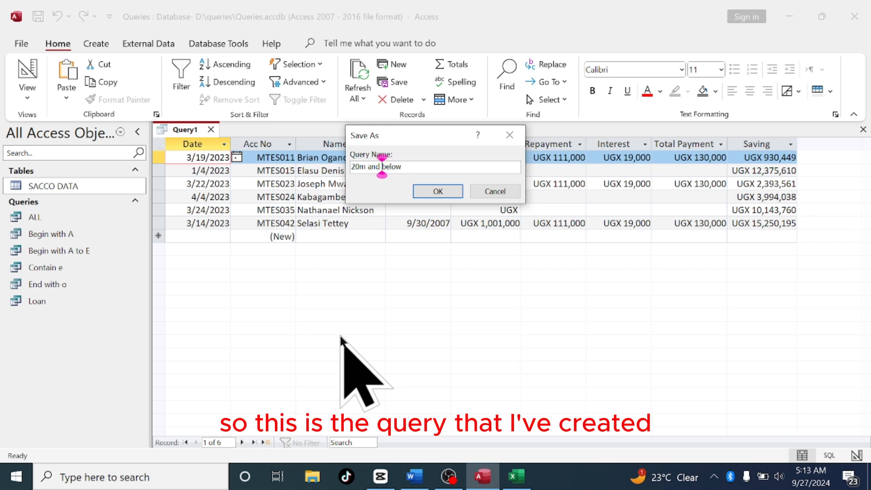
pyautogui.press('Left')
pyautogui.press('Left')
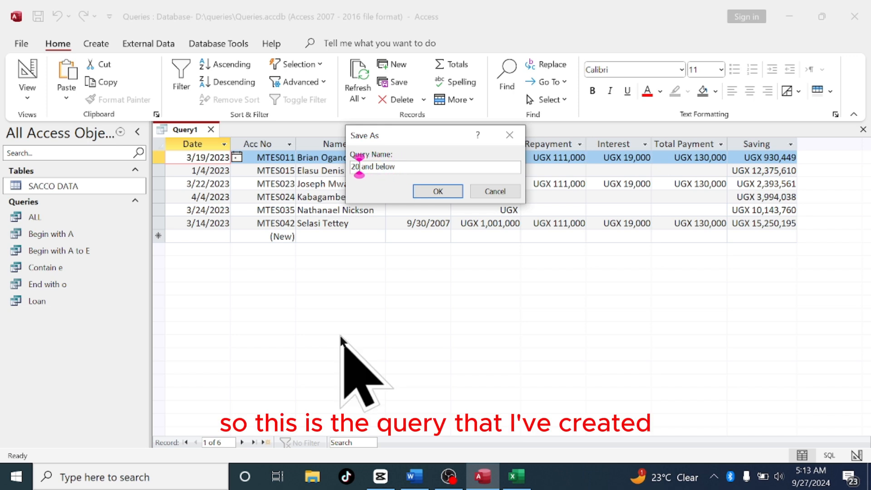
pyautogui.press('capslock')
pyautogui.press('BackSpace')
pyautogui.write('M')
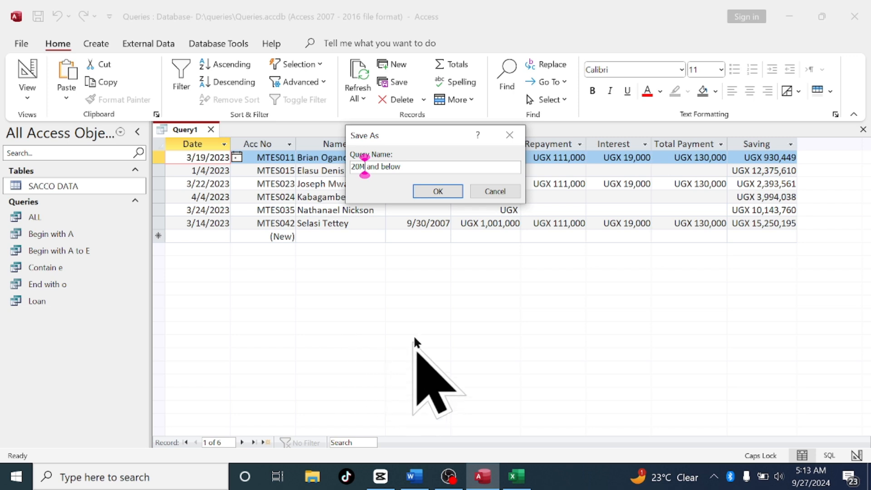
pyautogui.click(438, 191)
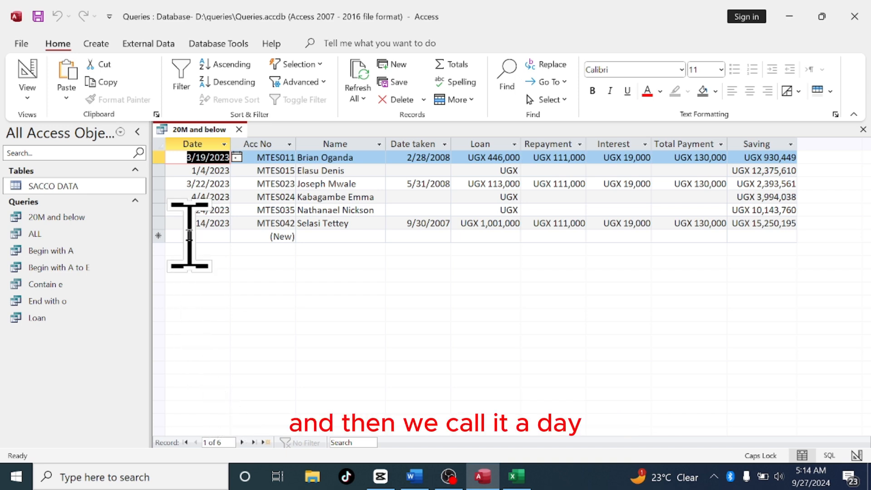
pyautogui.click(239, 130)
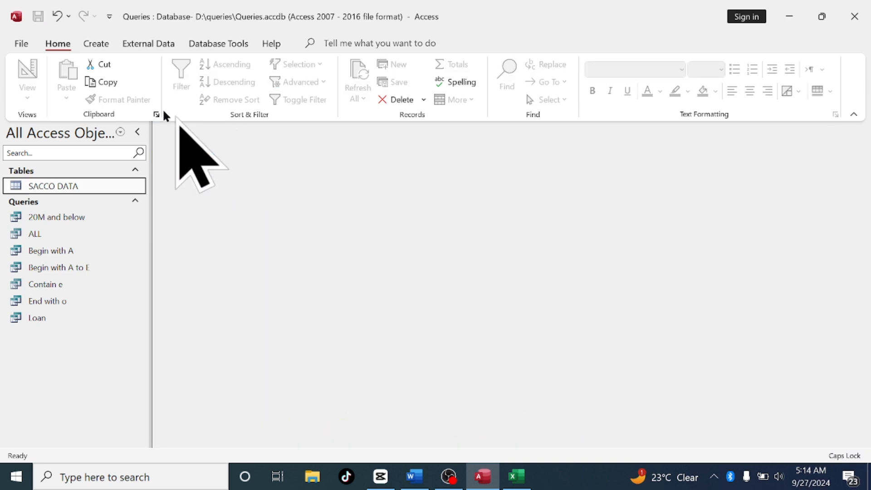
# Start a new query design and add the SACCO DATA table to it
pyautogui.click(93, 43)
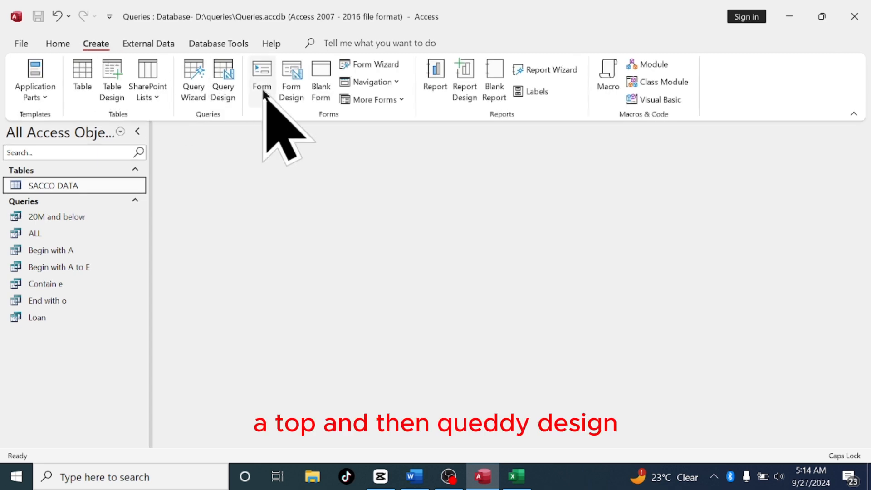
pyautogui.click(223, 86)
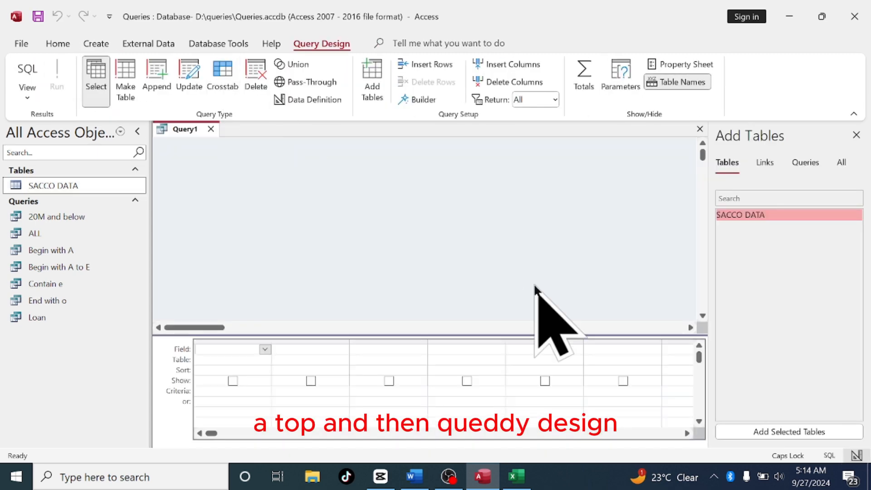
pyautogui.click(780, 432)
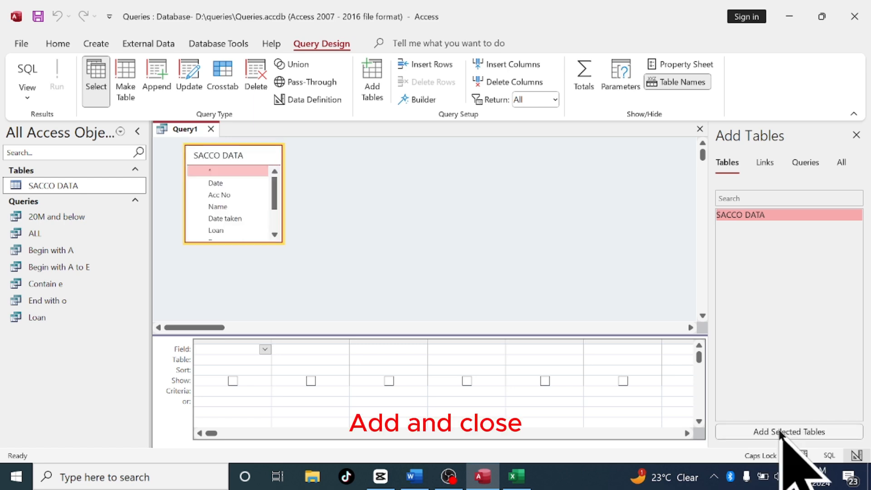
pyautogui.click(856, 135)
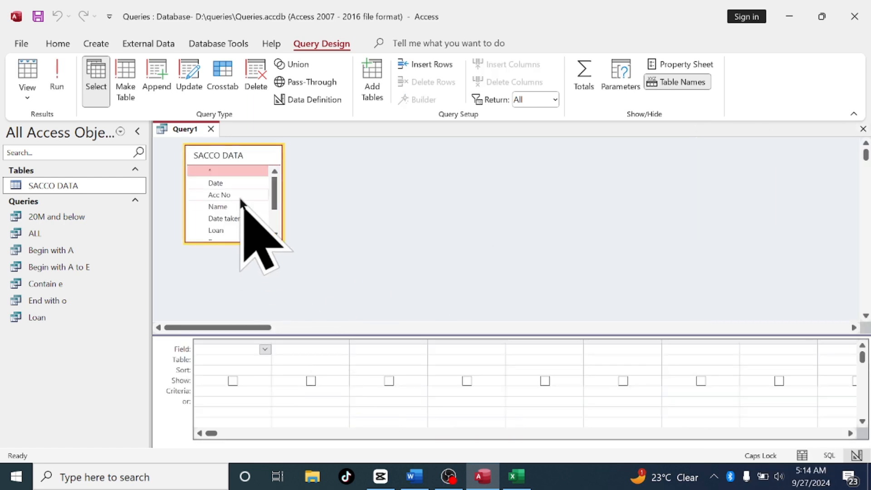
# Add all SACCO DATA fields to the query's design grid
pyautogui.doubleClick(232, 156)
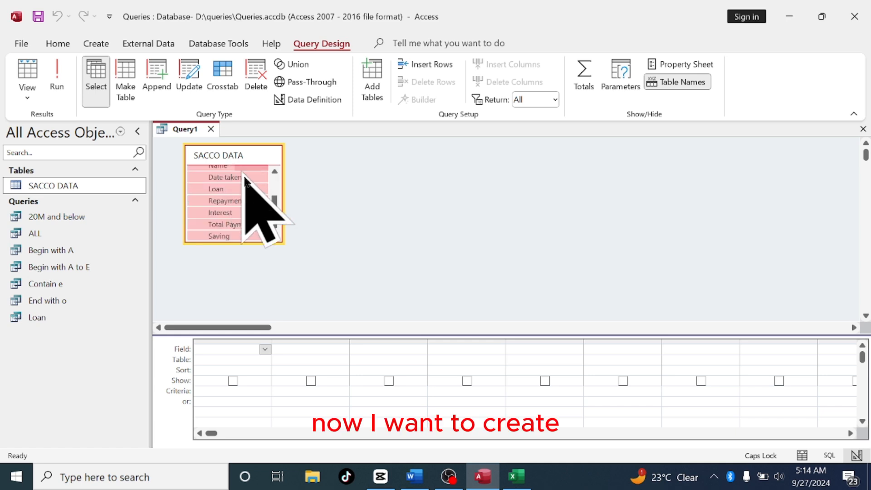
pyautogui.moveTo(274, 217); pyautogui.dragTo(248, 307)
pyautogui.moveTo(236, 352); pyautogui.dragTo(235, 353)
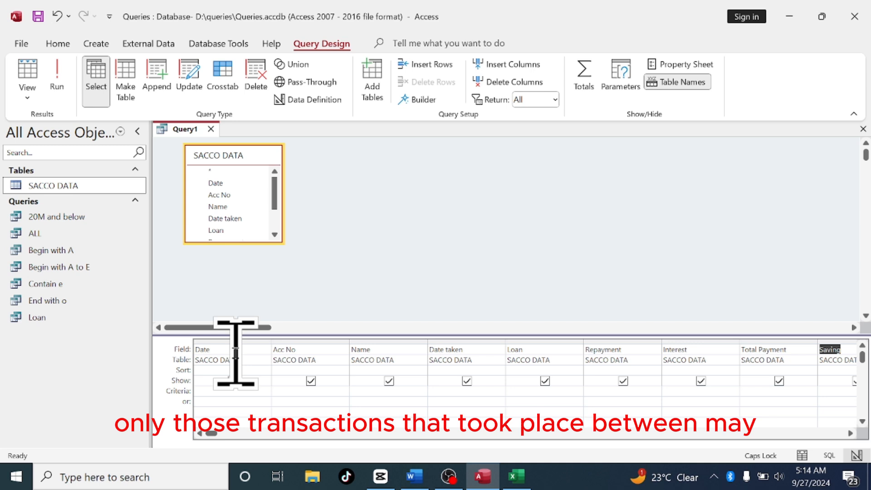
# Set the Date field's criteria to Between#5/1/2023#And#8/31/2023# and run the query
pyautogui.click(209, 390)
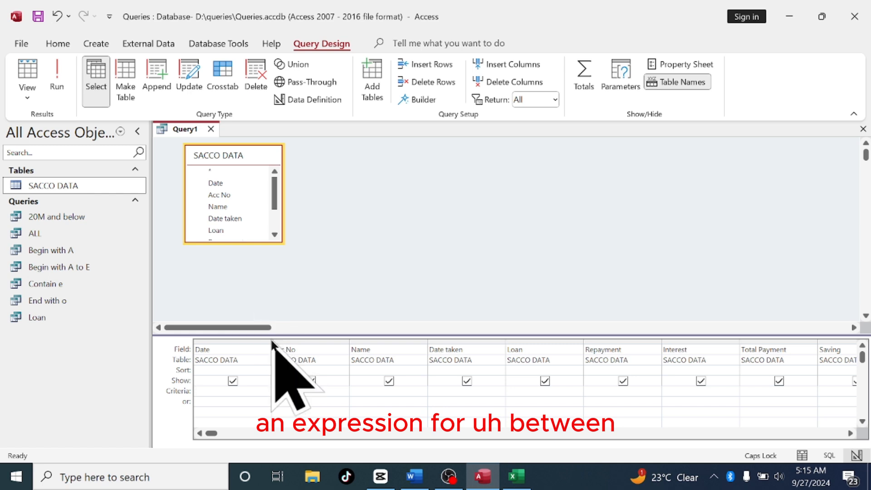
pyautogui.moveTo(271, 339); pyautogui.dragTo(424, 340)
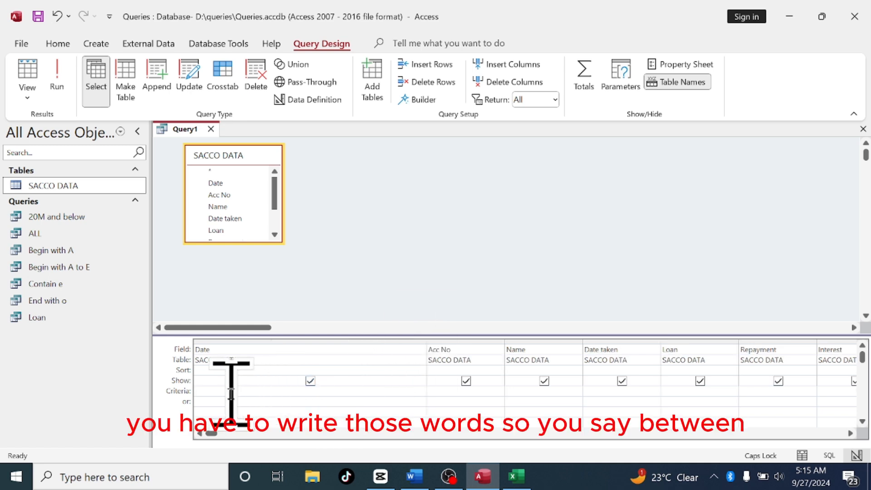
pyautogui.write('B')
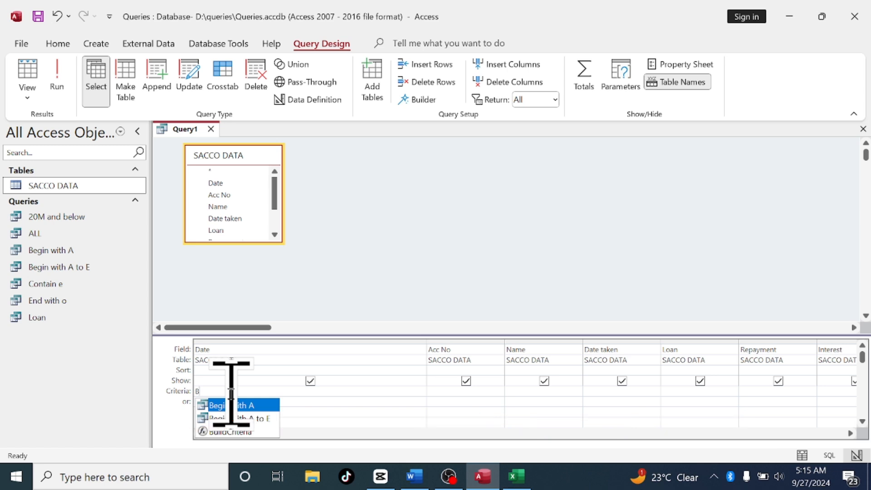
pyautogui.write('etween#')
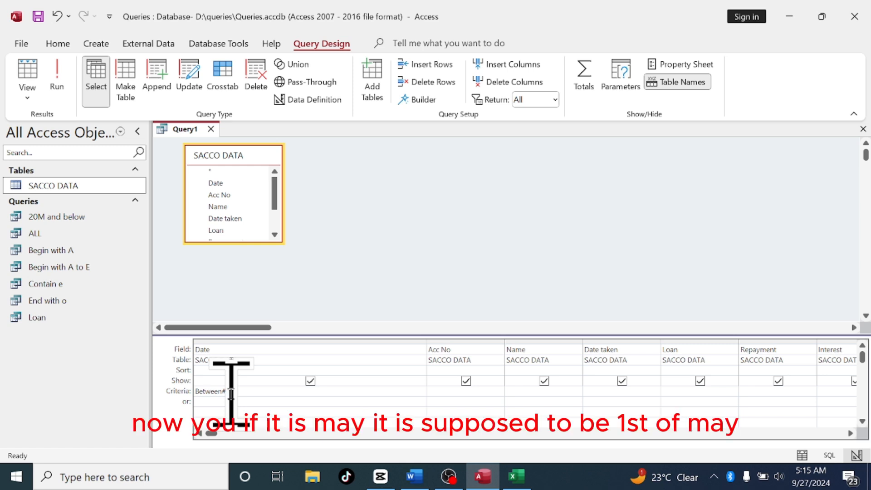
pyautogui.write('5/1')
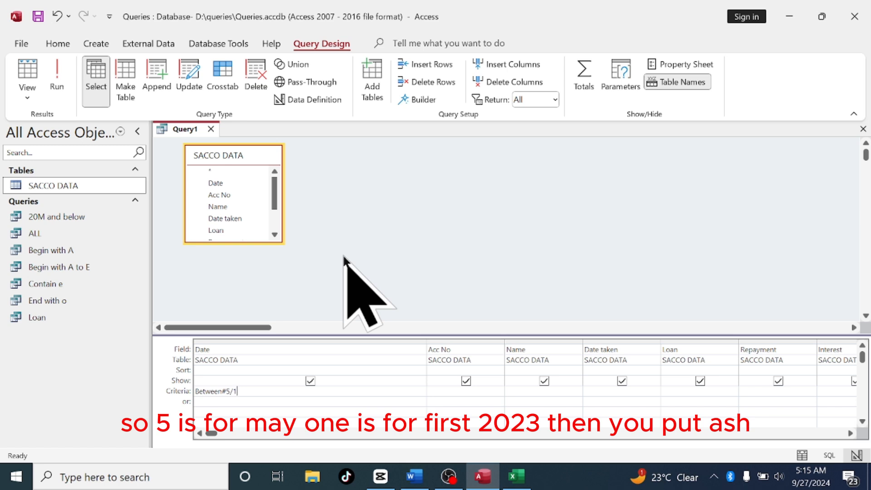
pyautogui.write('/2023#')
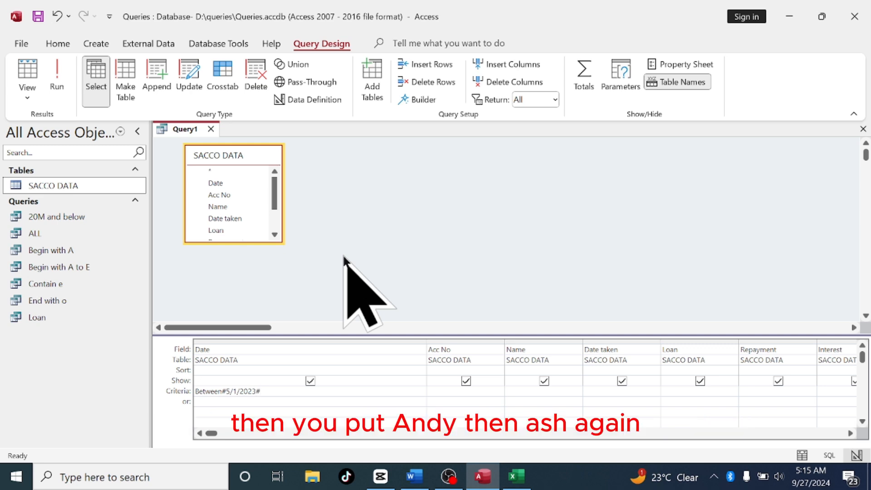
pyautogui.write('And#')
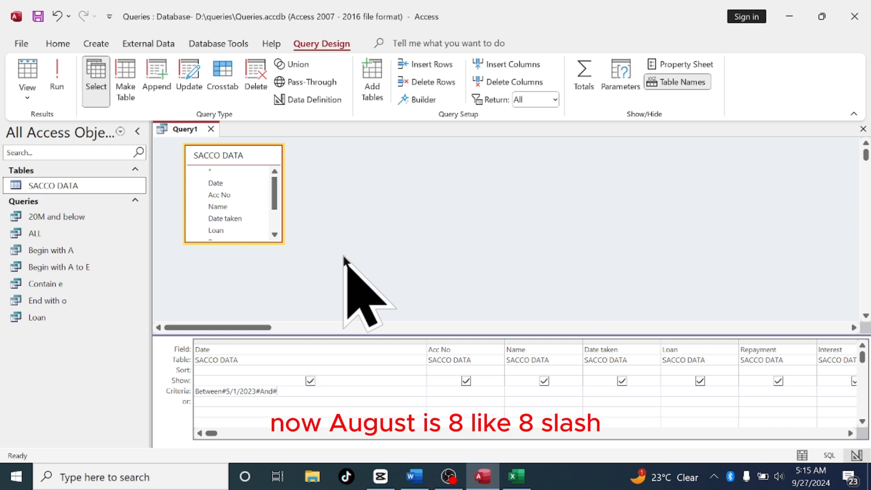
pyautogui.write('8/31')
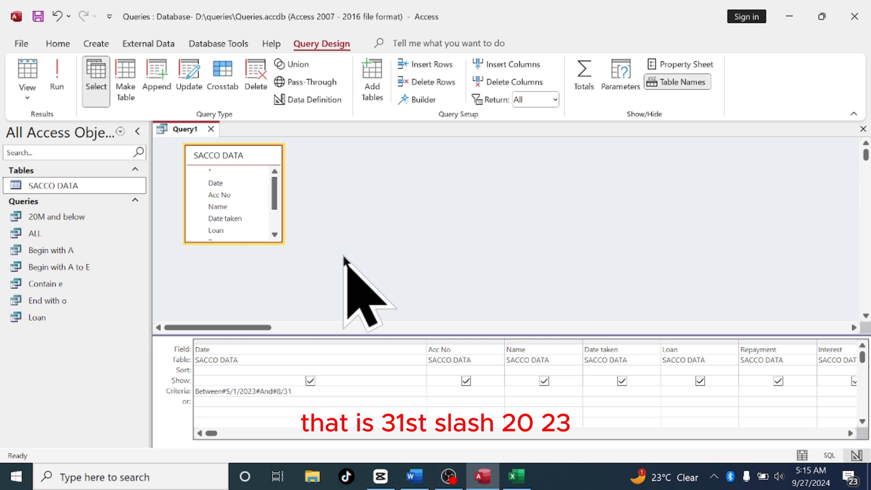
pyautogui.write('/2023')
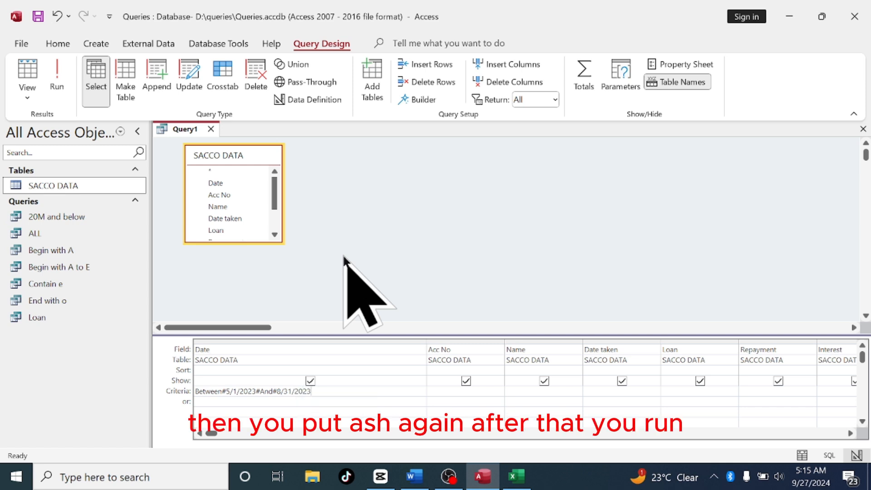
pyautogui.write('#')
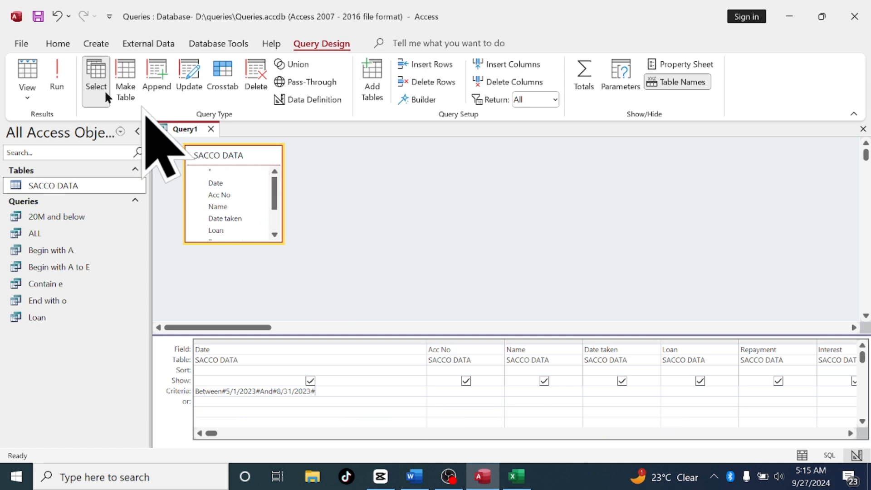
pyautogui.click(57, 79)
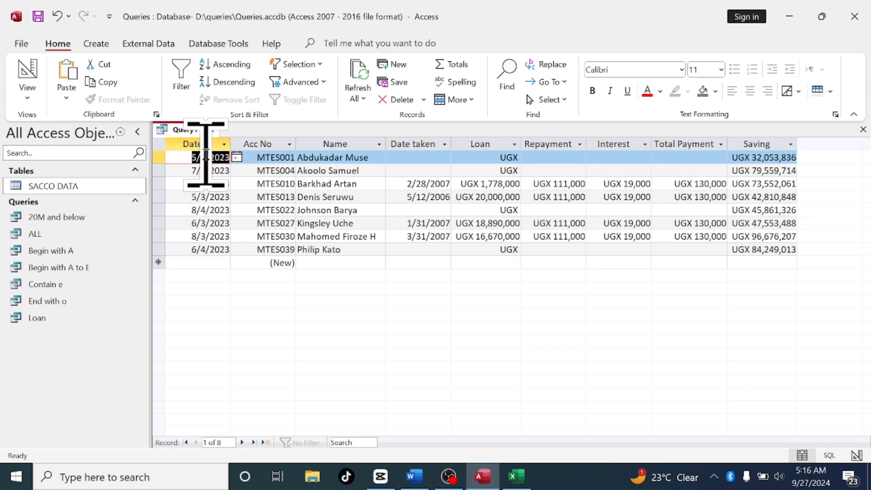
# Save the query with the name May to August and close it
pyautogui.rightClick(191, 129)
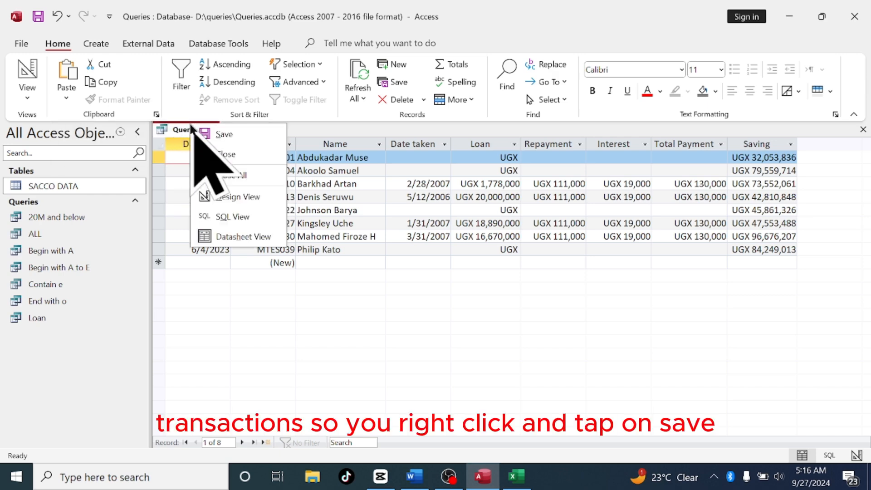
pyautogui.click(219, 134)
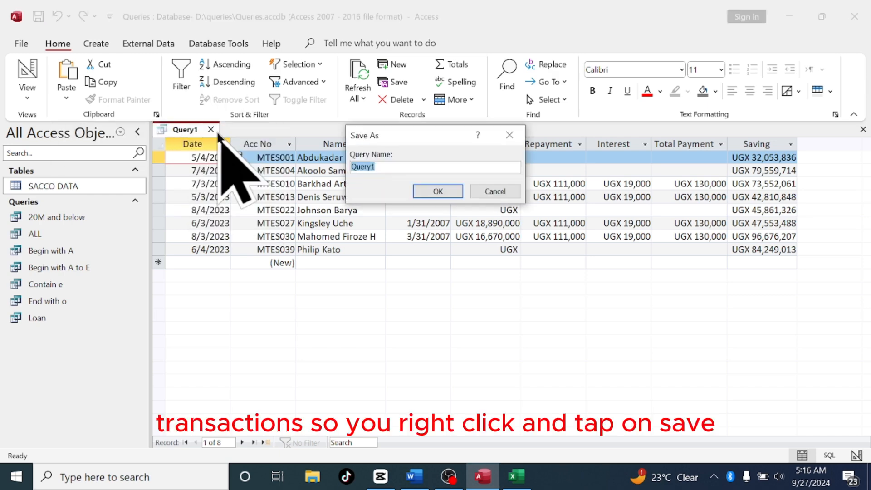
pyautogui.write('Ma')
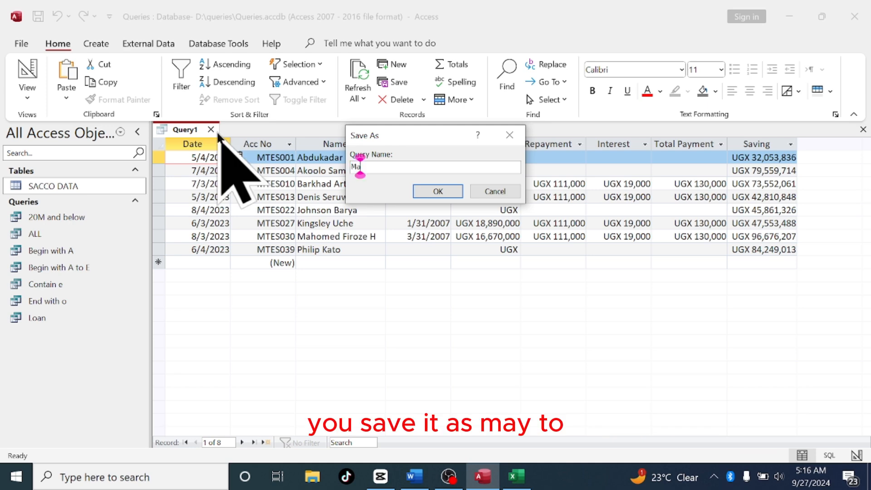
pyautogui.write('y to Au')
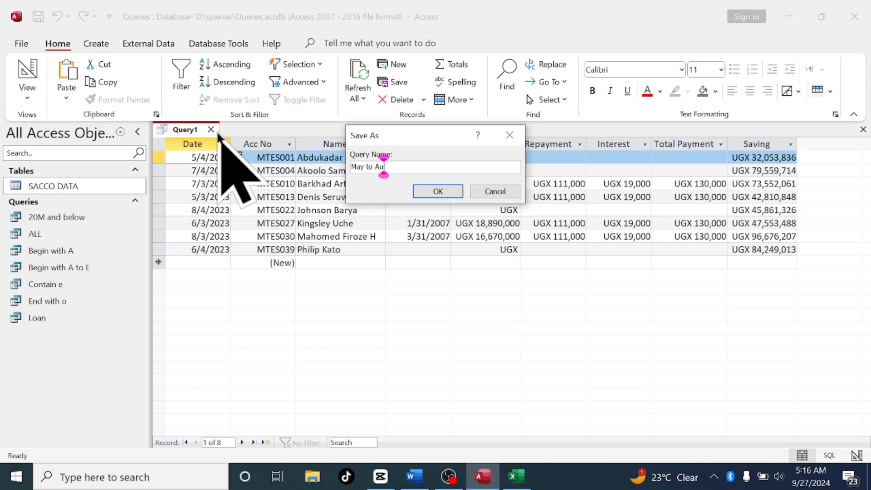
pyautogui.write('gust')
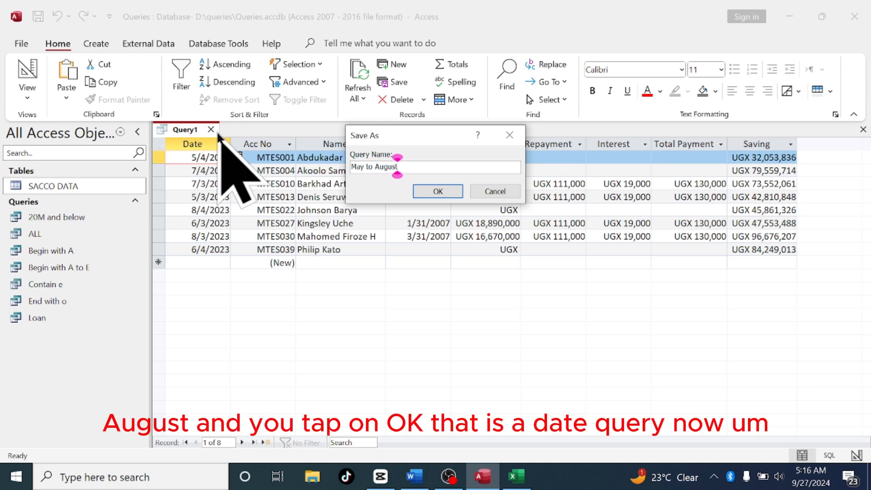
pyautogui.click(445, 193)
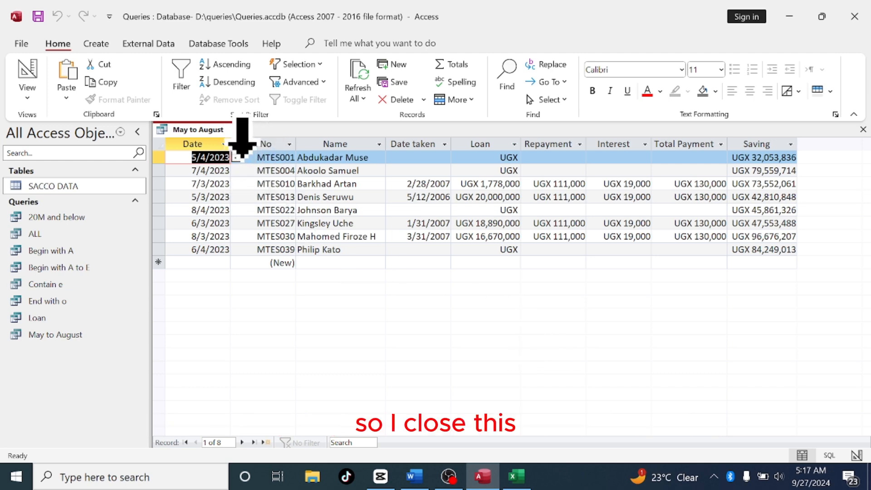
pyautogui.click(236, 130)
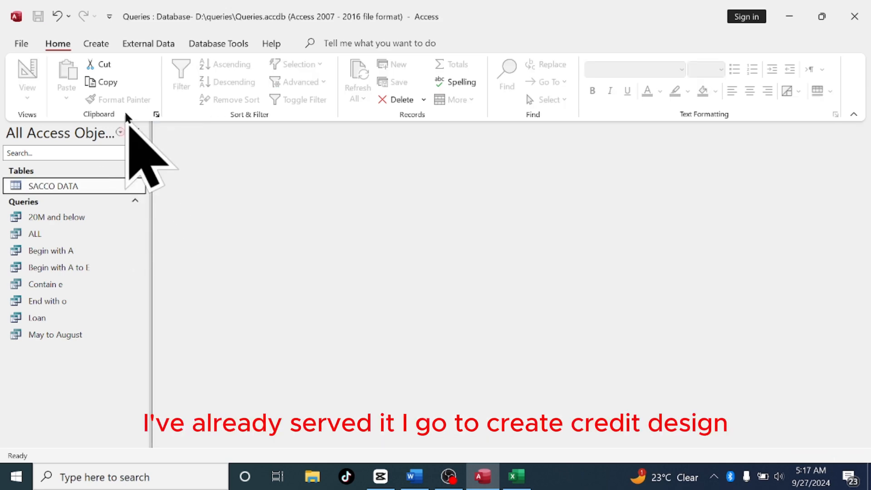
# Open a new query design and add the SACCO DATA table to it
pyautogui.click(100, 45)
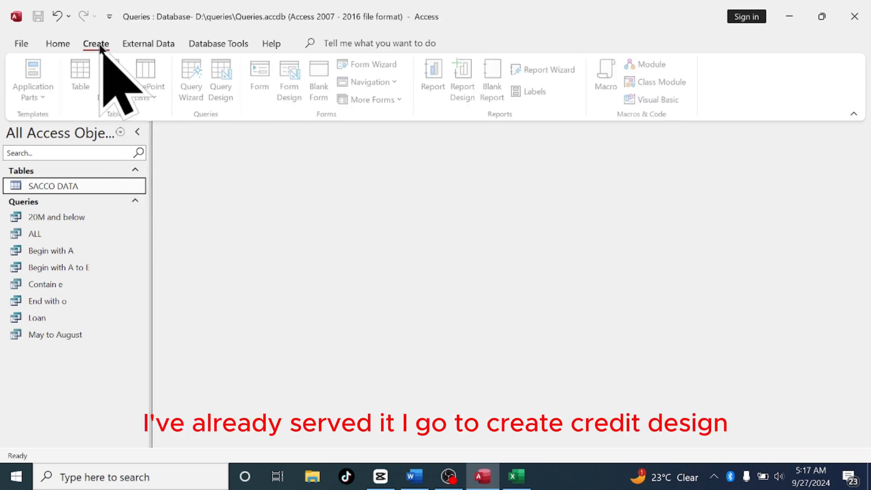
pyautogui.click(221, 91)
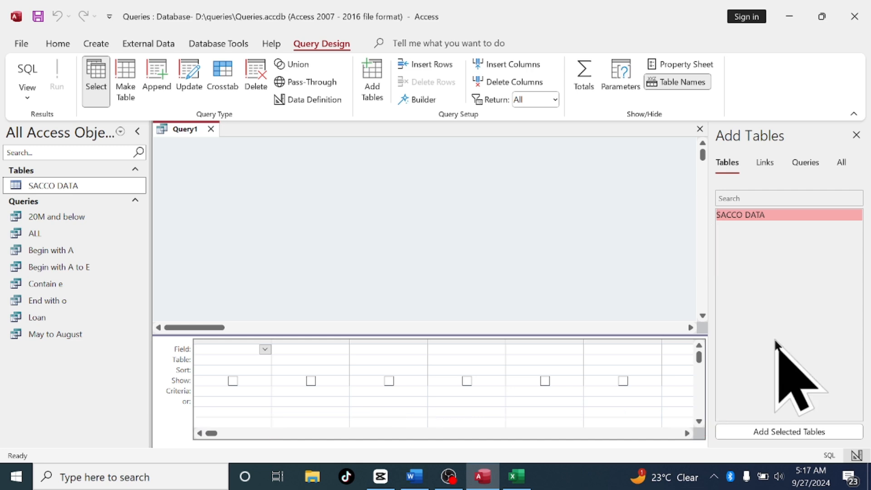
pyautogui.click(785, 431)
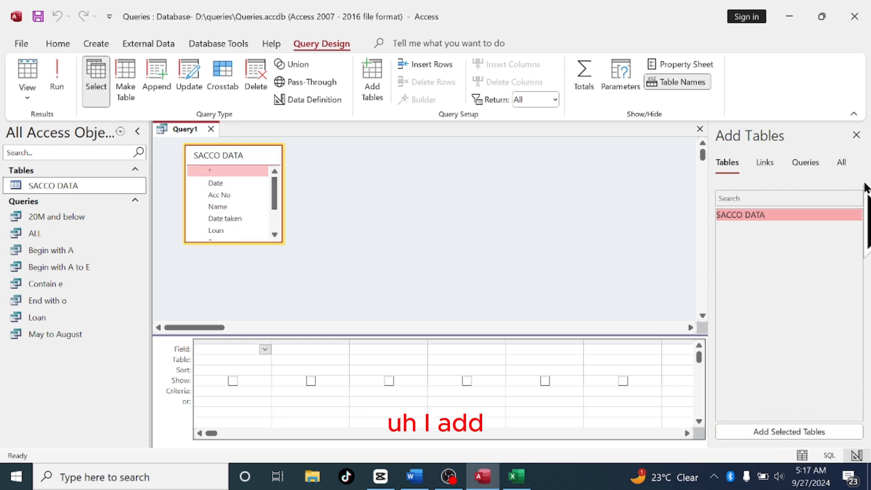
# Close the table pane and place every SACCO DATA field into the design grid
pyautogui.click(856, 135)
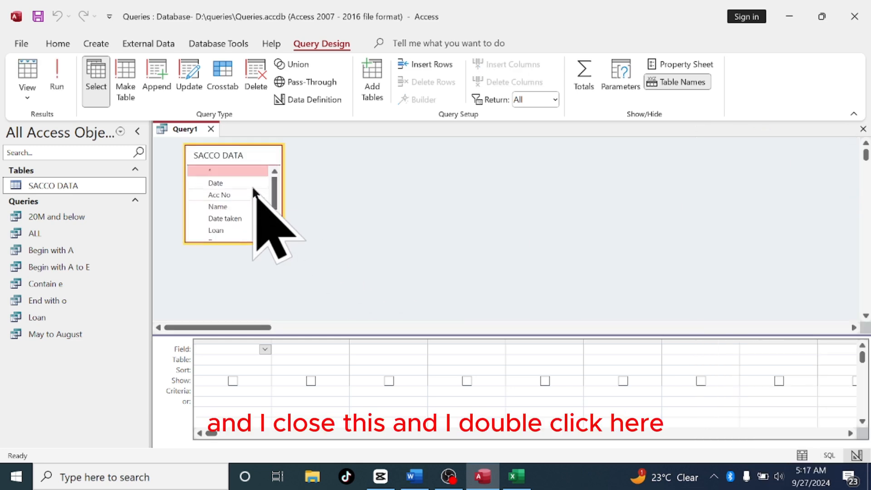
pyautogui.doubleClick(250, 156)
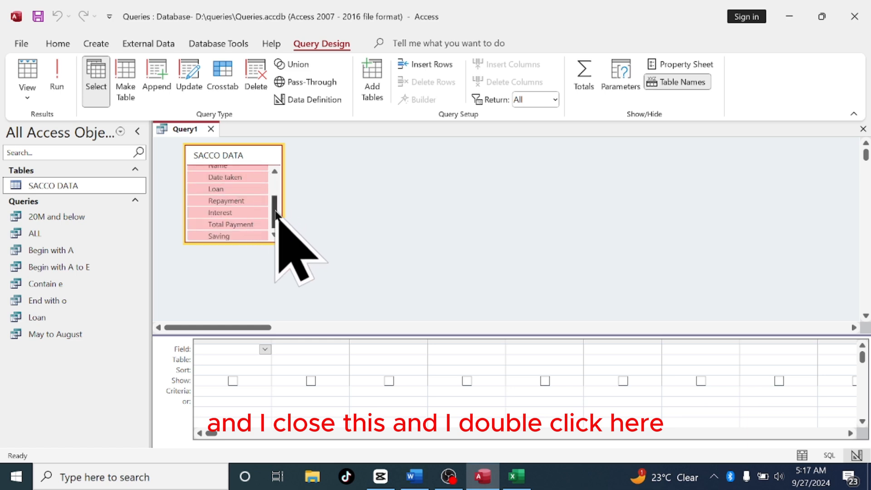
pyautogui.moveTo(275, 208); pyautogui.dragTo(247, 343)
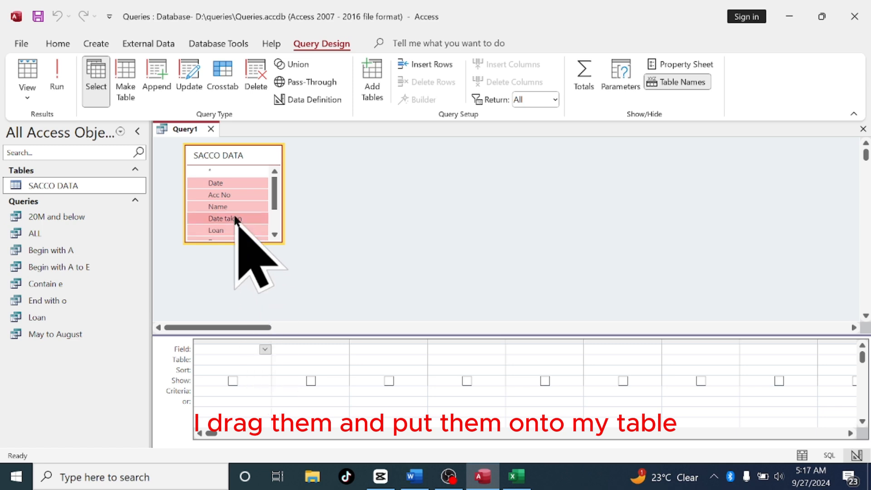
pyautogui.moveTo(222, 186); pyautogui.dragTo(227, 351)
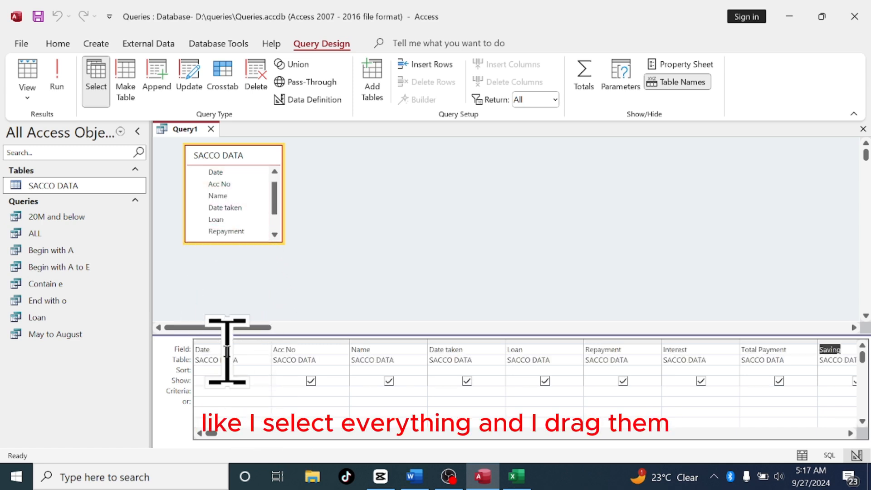
# Begin a calculated field labelled Loan Duration: in the first empty column of the grid
pyautogui.click(849, 433)
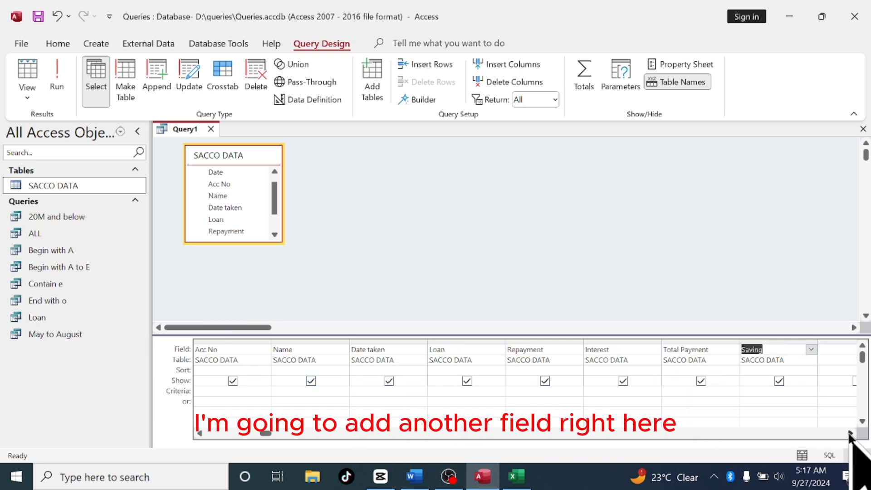
pyautogui.click(850, 433)
pyautogui.click(850, 432)
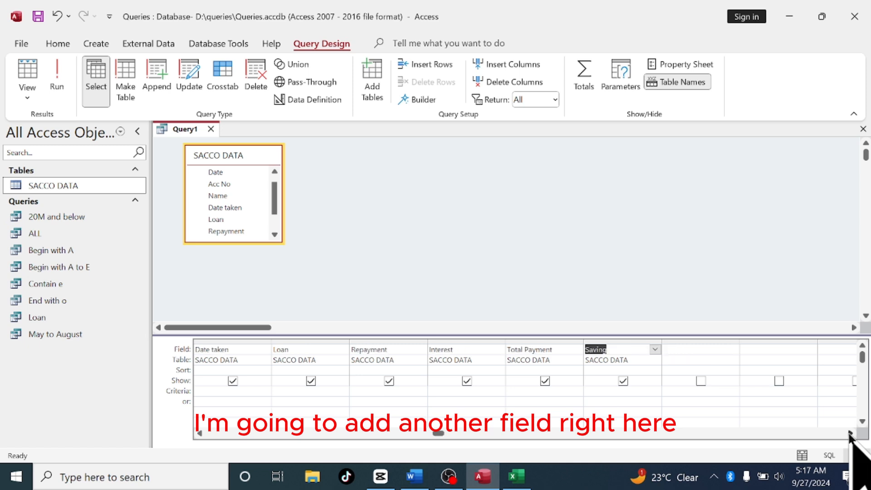
pyautogui.click(700, 351)
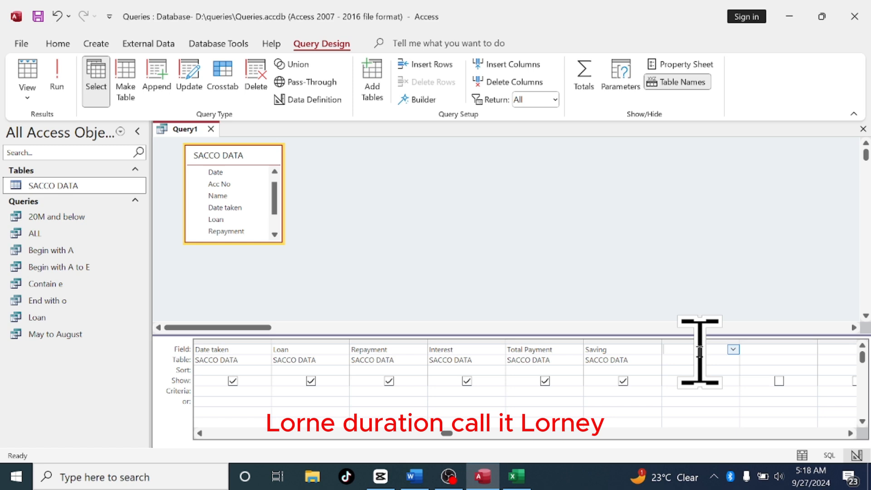
pyautogui.write('Loan')
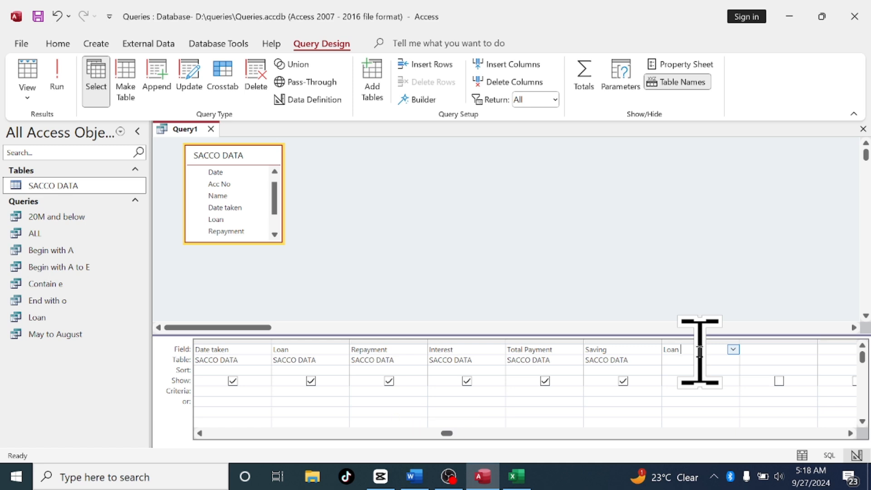
pyautogui.write(' d')
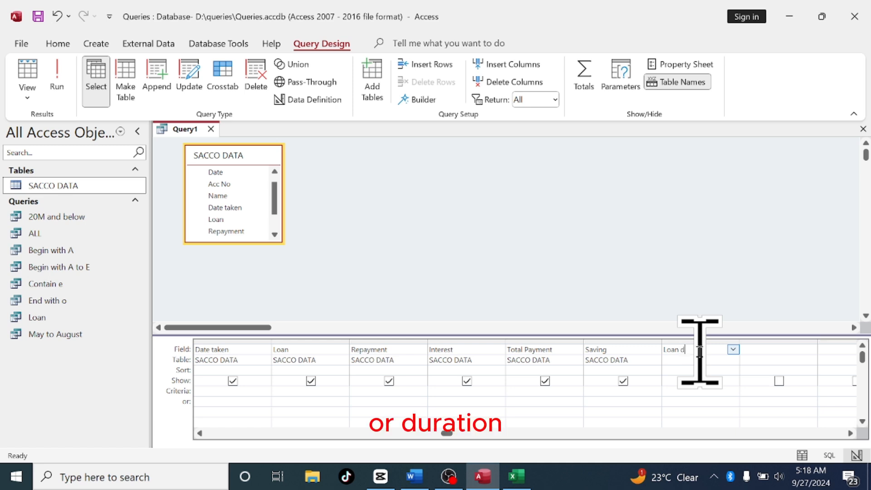
pyautogui.press('BackSpace')
pyautogui.write('Du')
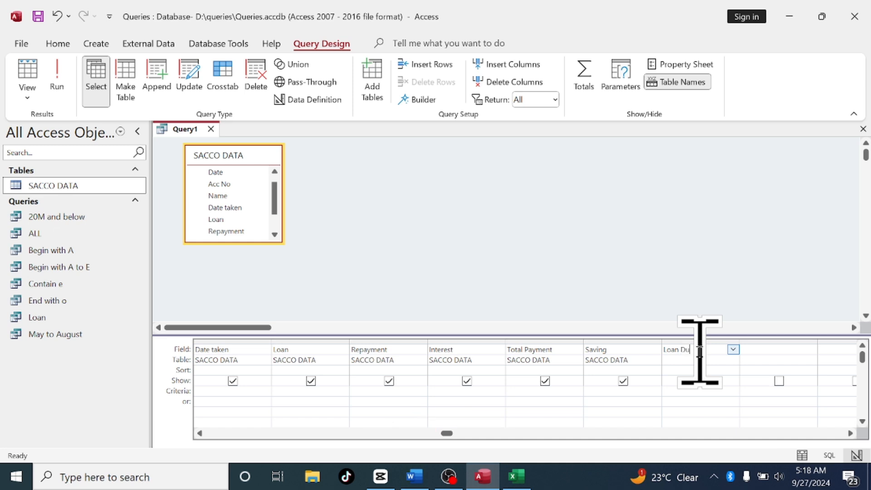
pyautogui.write('ration')
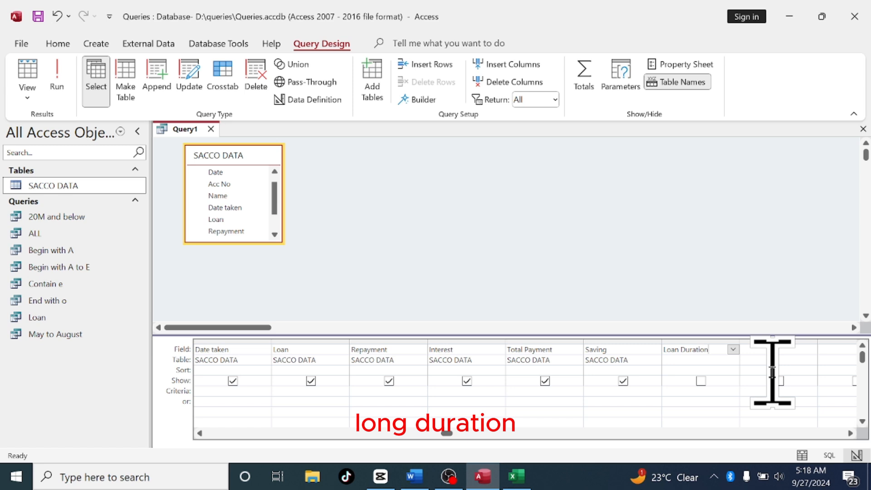
pyautogui.write(':')
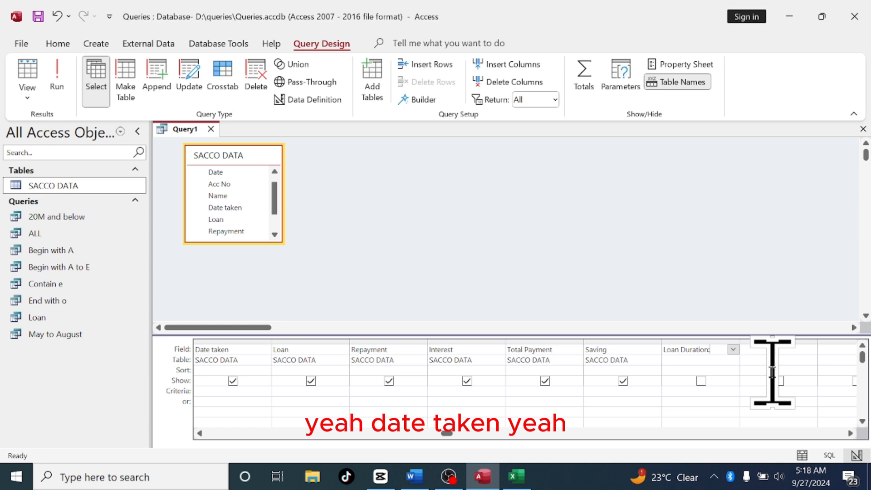
pyautogui.write('y')
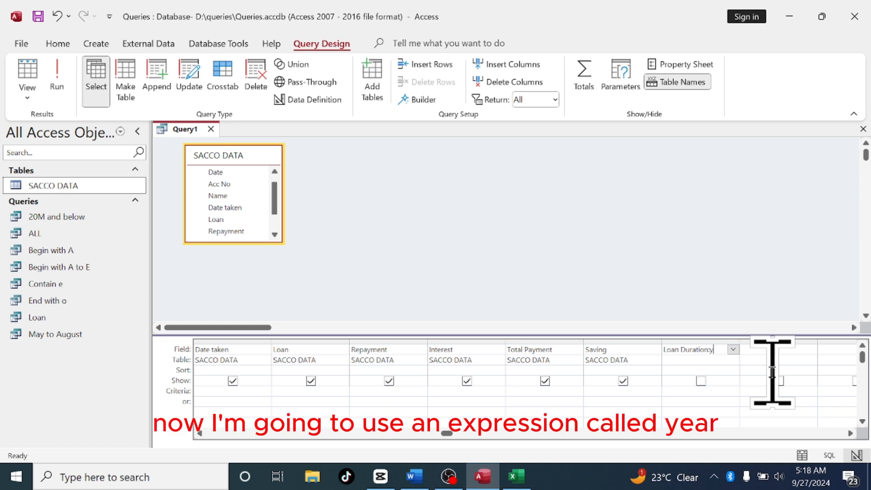
pyautogui.press('BackSpace')
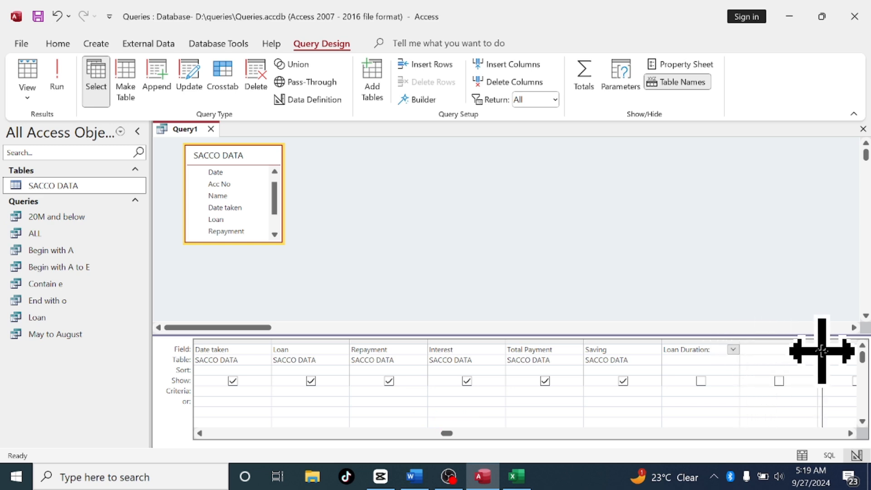
# Complete the Loan Duration expression as Year(now())-Year([Data taken])
pyautogui.moveTo(863, 355); pyautogui.dragTo(859, 355)
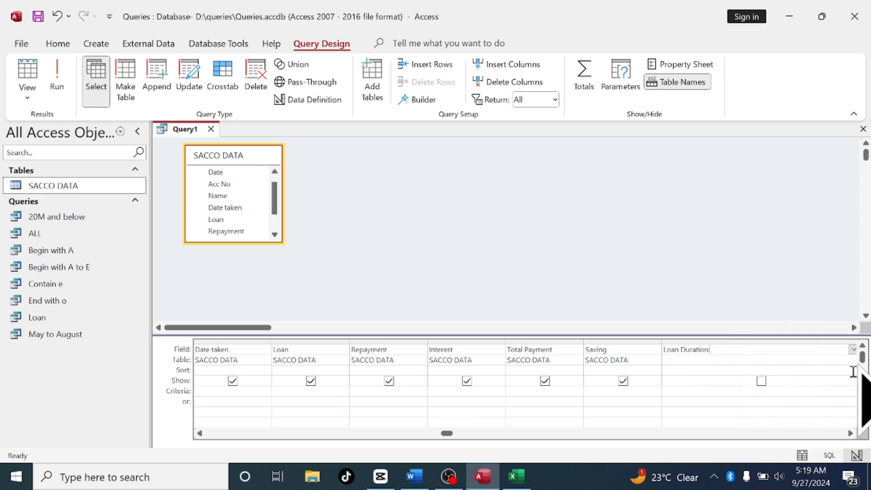
pyautogui.hscroll(2, 853, 442)
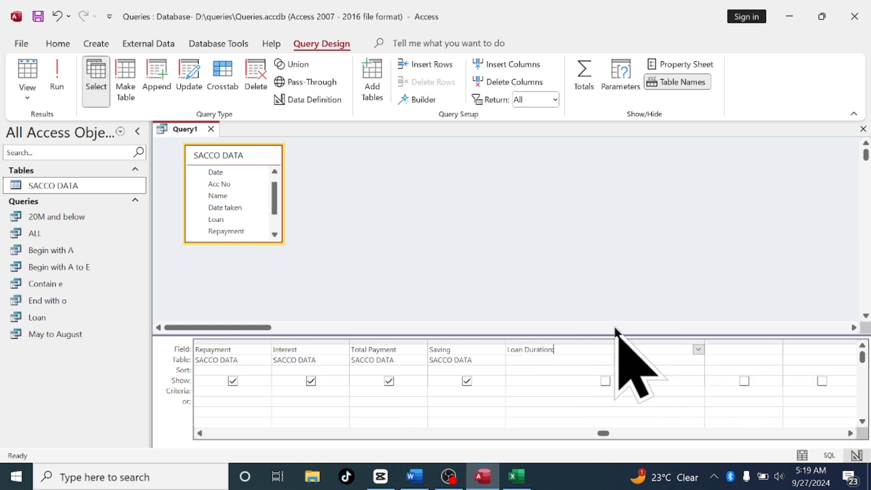
pyautogui.click(576, 347)
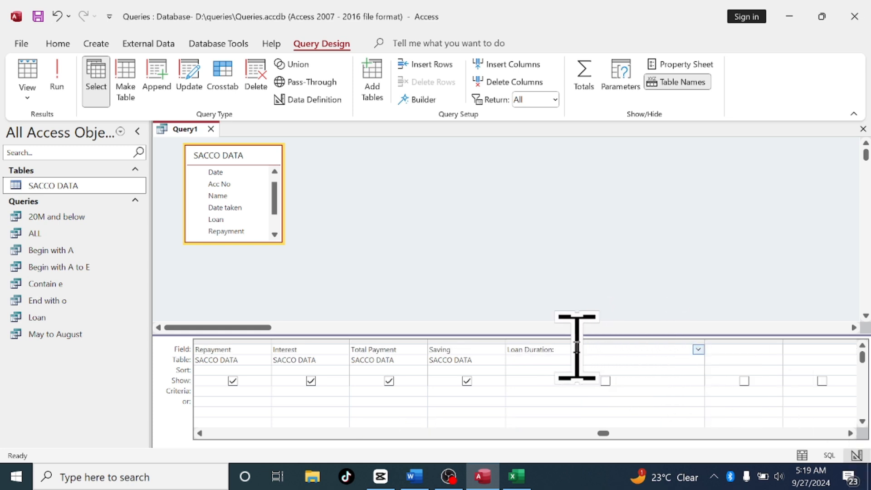
pyautogui.press('capslock')
pyautogui.write('Y')
pyautogui.press('capslock')
pyautogui.write('ear(now')
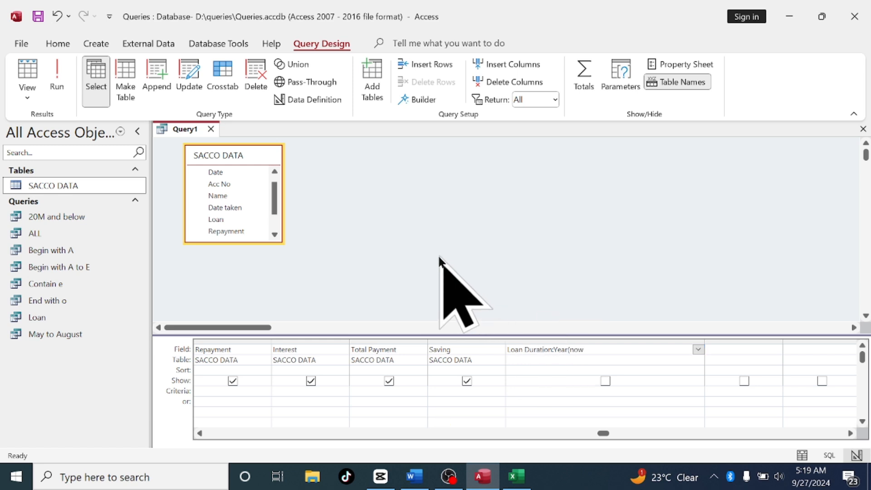
pyautogui.write('()')
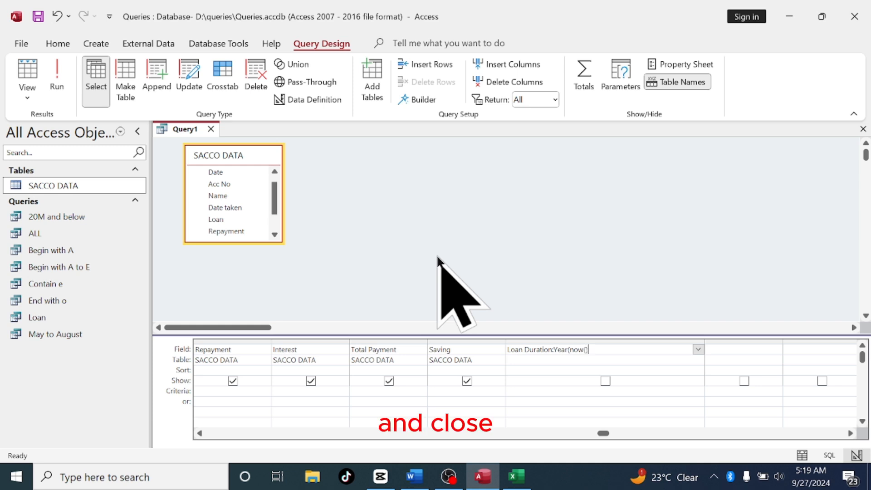
pyautogui.write(')')
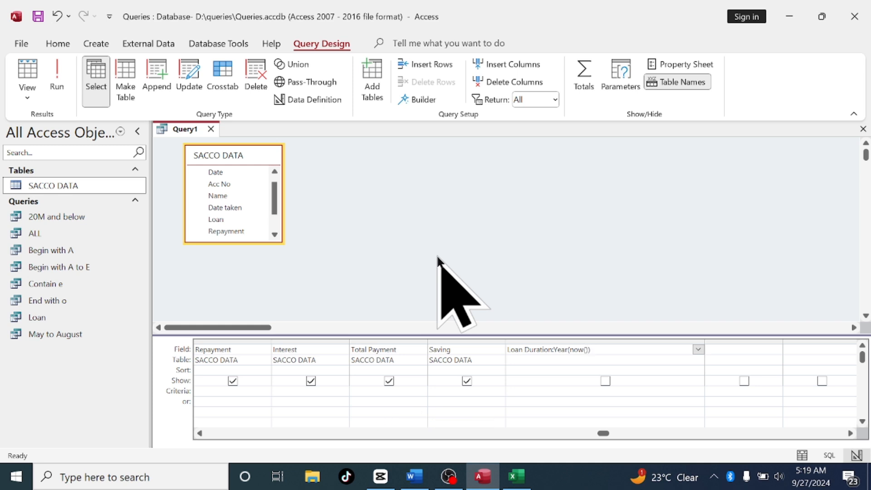
pyautogui.write('-Year')
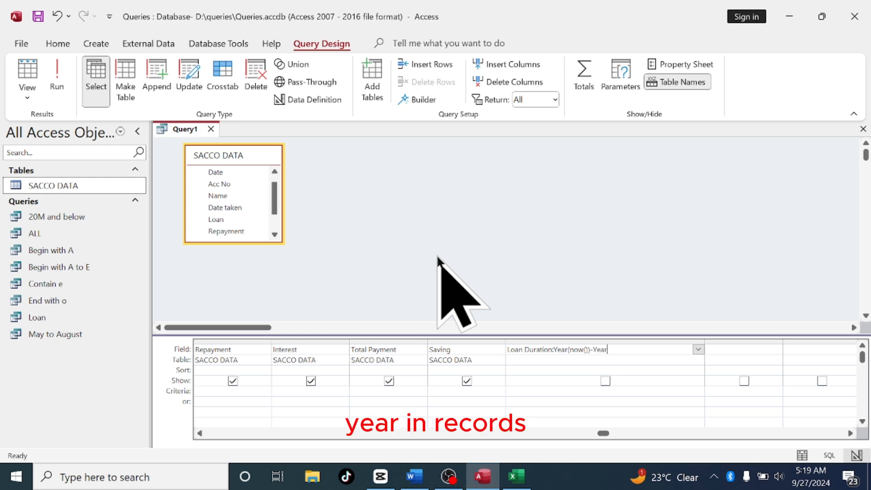
pyautogui.write('(')
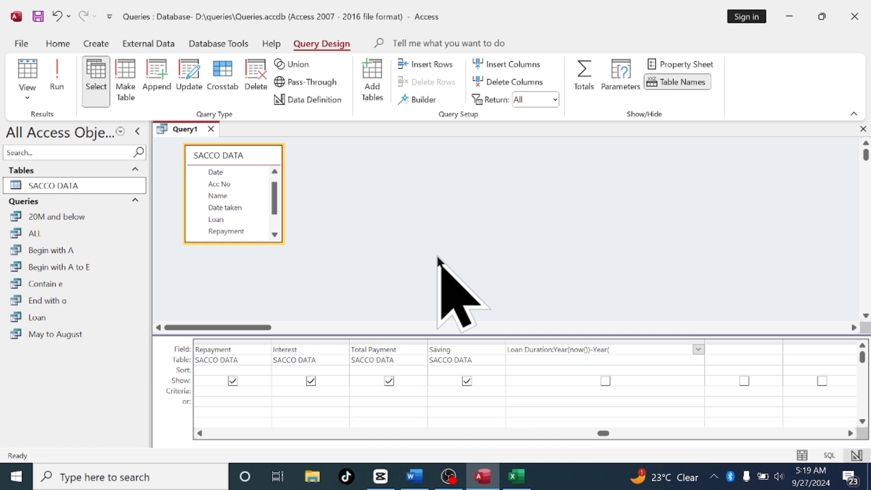
pyautogui.write('Data Taken)')
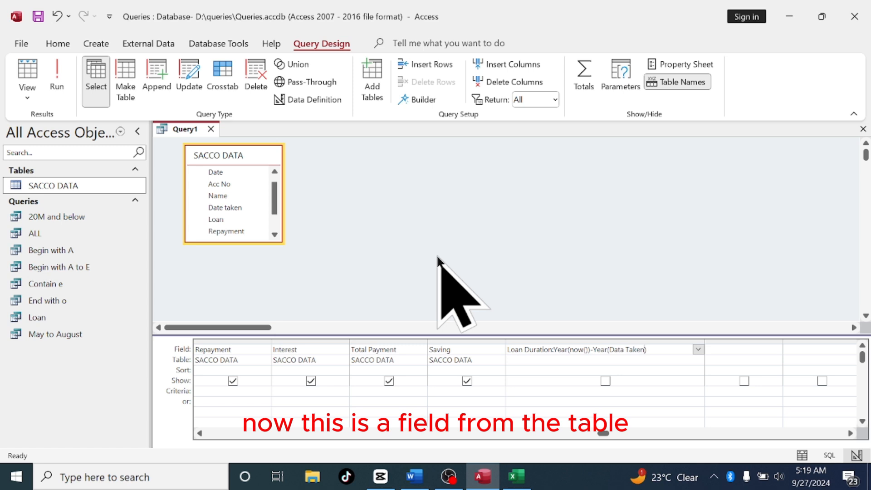
pyautogui.write(']')
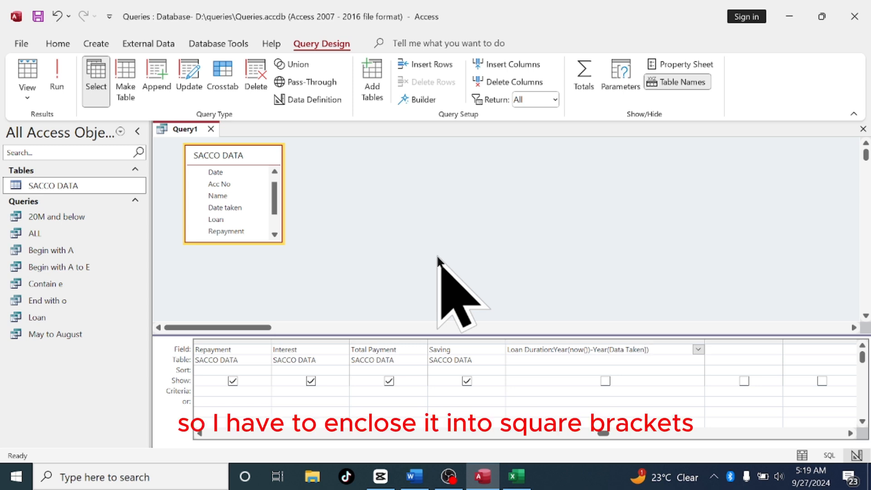
pyautogui.press('Left')
pyautogui.press('Left')
pyautogui.press('Left')
pyautogui.press('Left')
pyautogui.press('Left')
pyautogui.write('[')
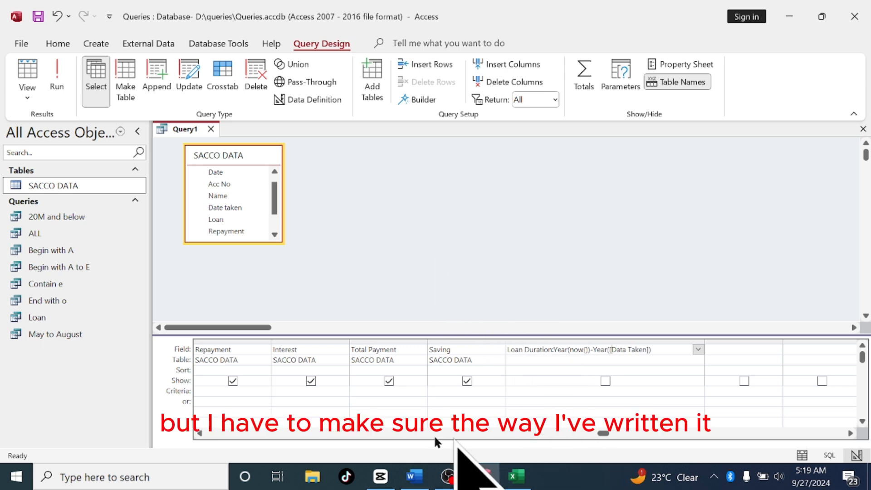
pyautogui.click(200, 434)
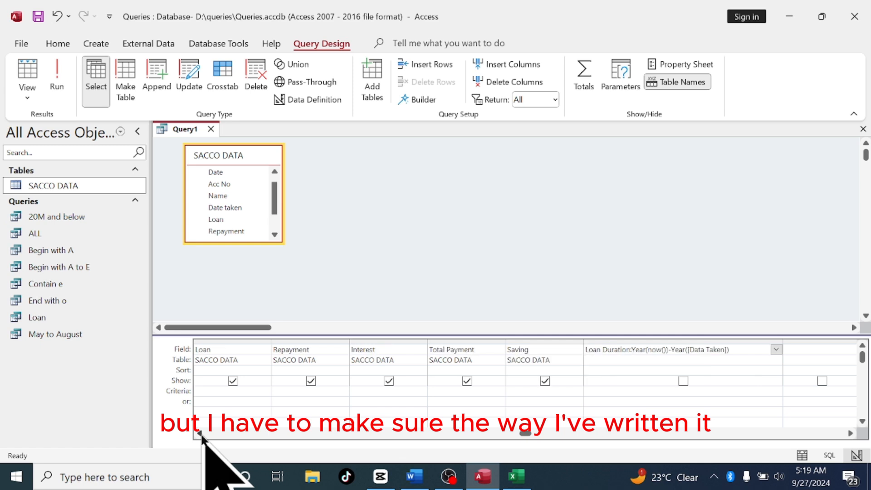
pyautogui.click(200, 433)
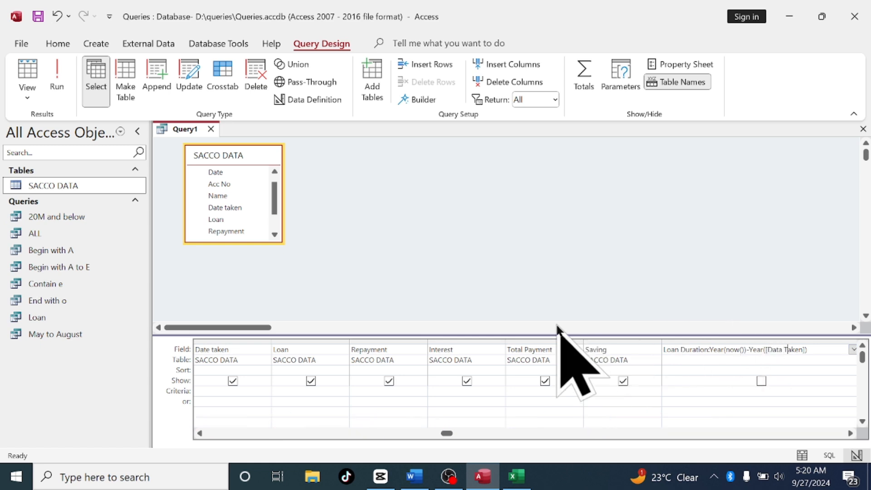
pyautogui.press('Delete')
pyautogui.write('t')
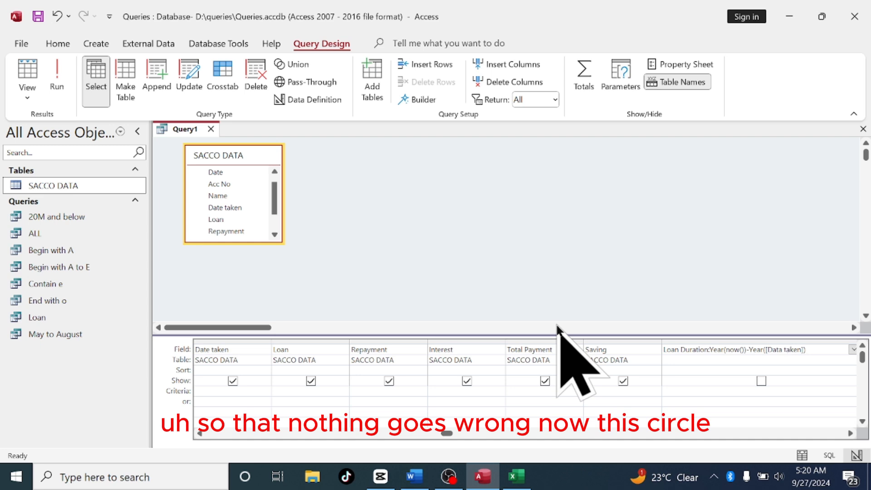
# Show the Loan Duration field and try to run the query, cancelling the parameter prompt
pyautogui.click(762, 382)
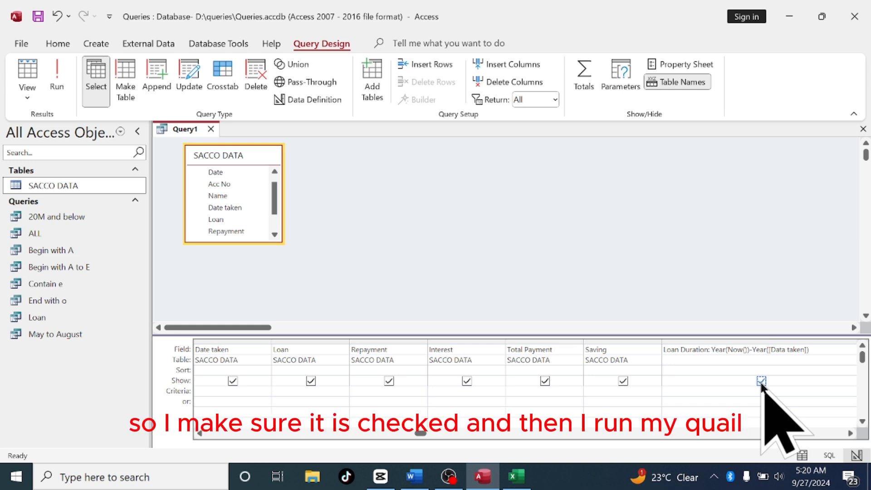
pyautogui.click(58, 73)
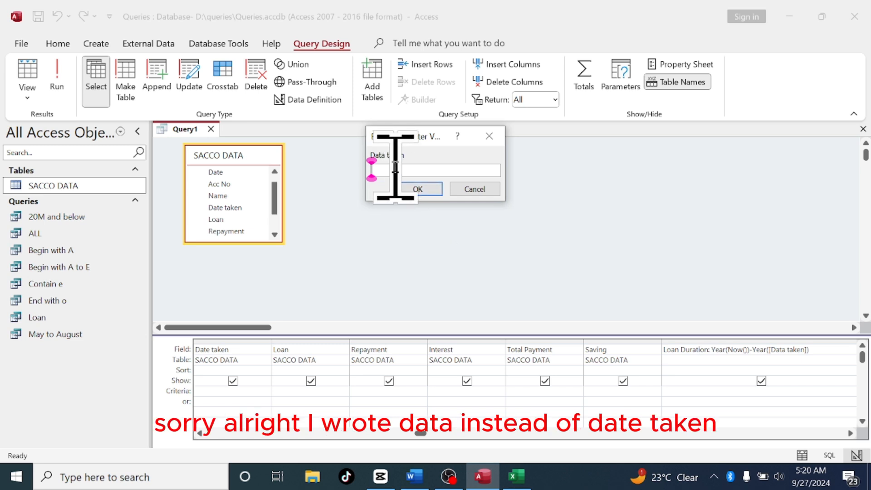
pyautogui.click(474, 189)
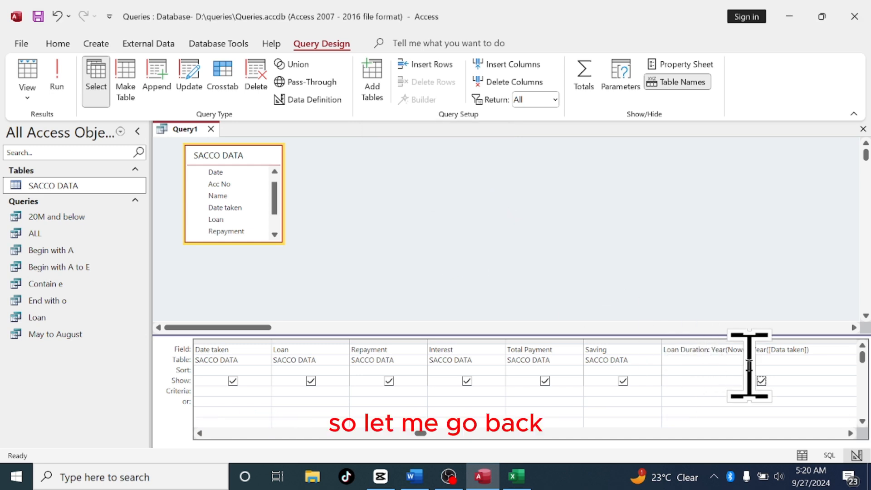
# Correct the expression's field name to [Date taken] and run the query to view the Loan Duration column
pyautogui.click(783, 353)
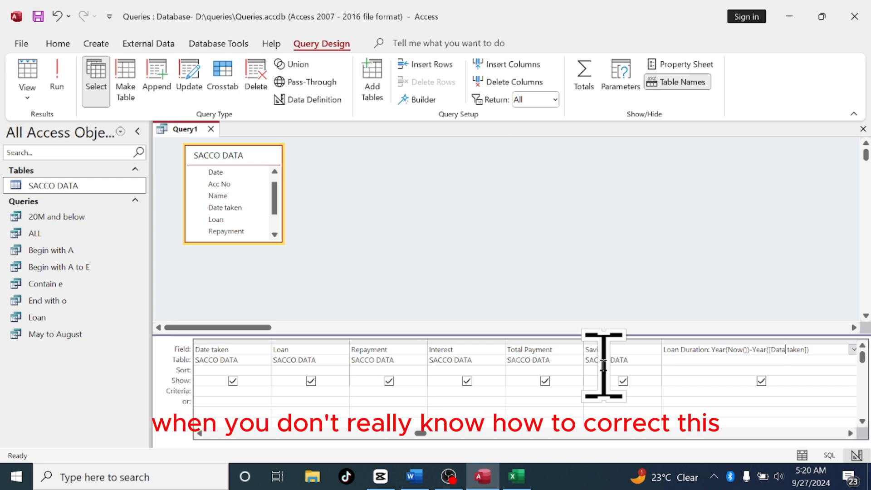
pyautogui.press('BackSpace')
pyautogui.write('e')
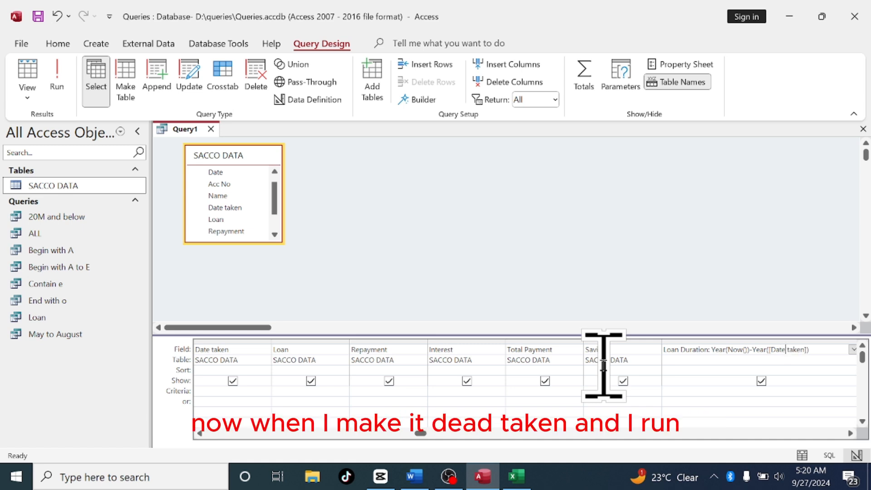
pyautogui.click(55, 77)
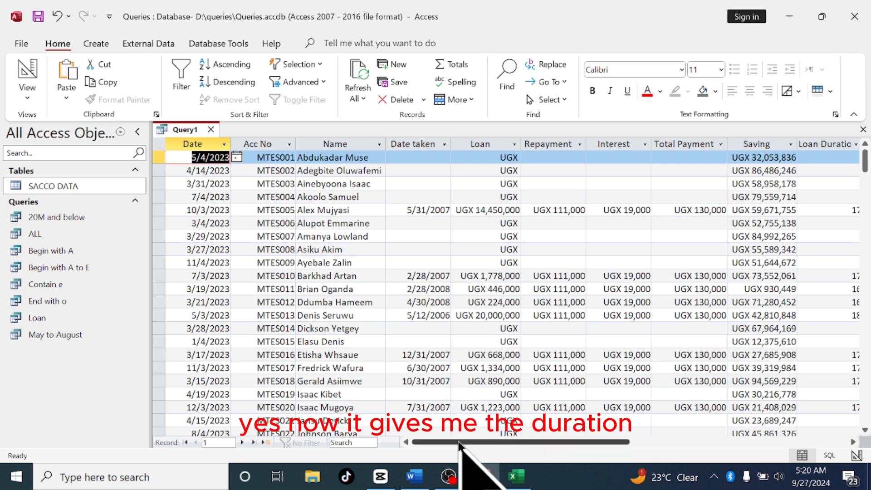
pyautogui.moveTo(459, 443); pyautogui.dragTo(519, 438)
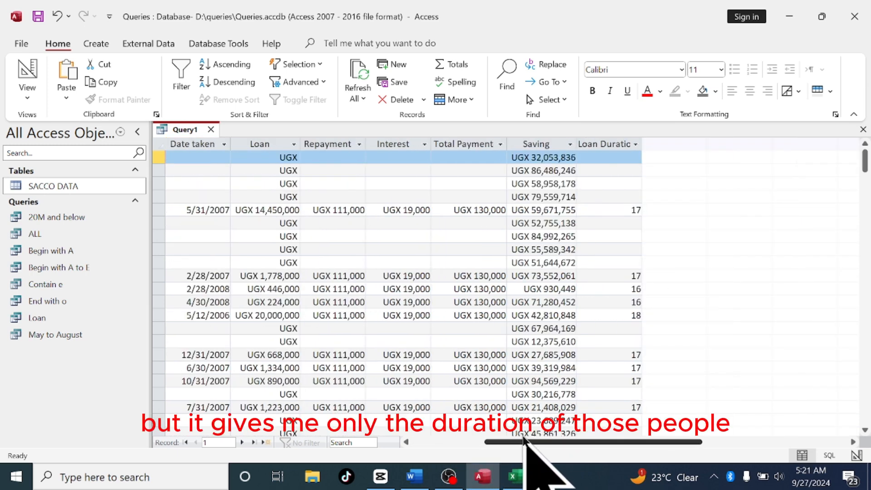
pyautogui.moveTo(537, 439)
pyautogui.mouseDown()
pyautogui.moveTo(593, 457)
pyautogui.moveTo(550, 457)
pyautogui.moveTo(525, 428)
pyautogui.mouseUp()
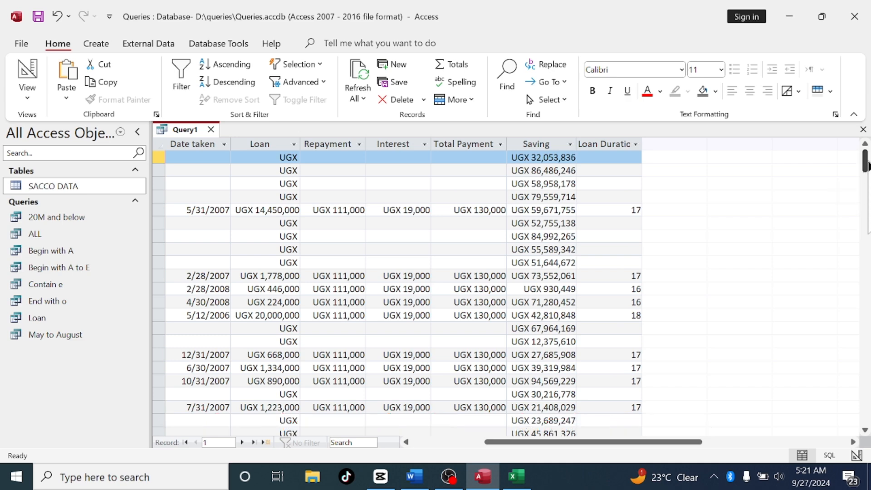
pyautogui.moveTo(866, 162); pyautogui.dragTo(862, 141)
pyautogui.moveTo(863, 136); pyautogui.dragTo(861, 143)
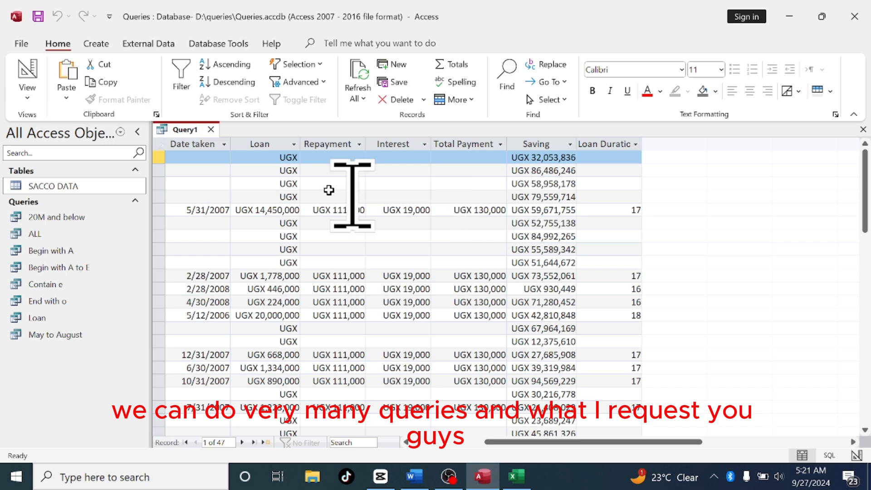
# Save the query under the name Duration and close it
pyautogui.rightClick(187, 132)
pyautogui.click(212, 137)
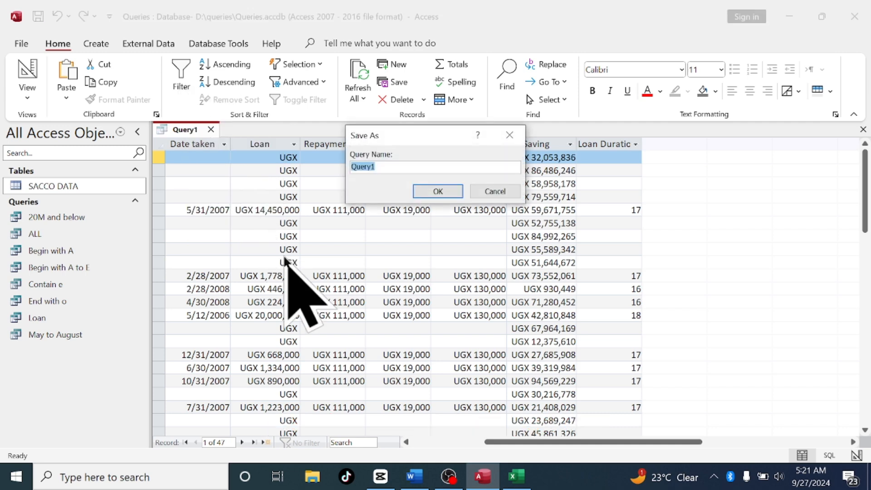
pyautogui.write('Dur')
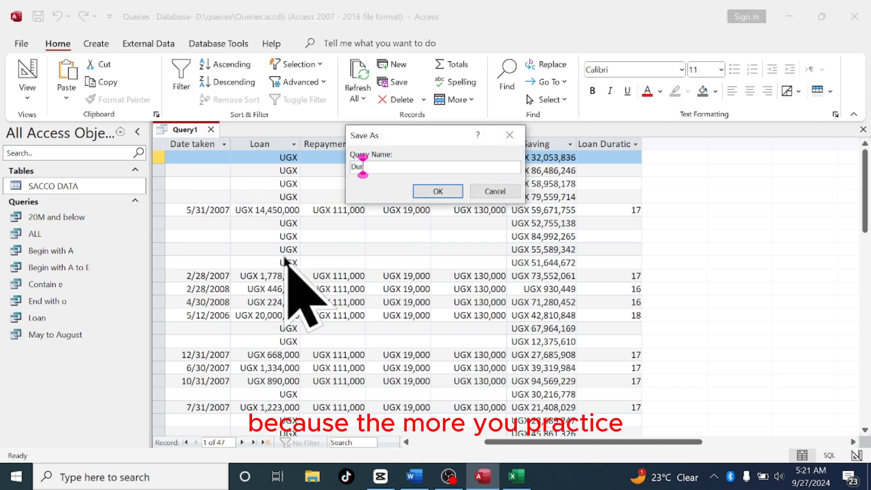
pyautogui.write('ation')
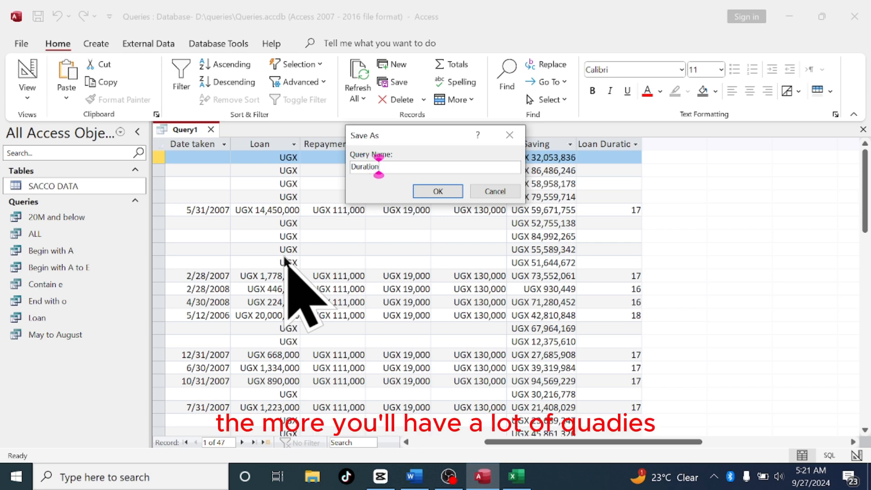
pyautogui.click(436, 191)
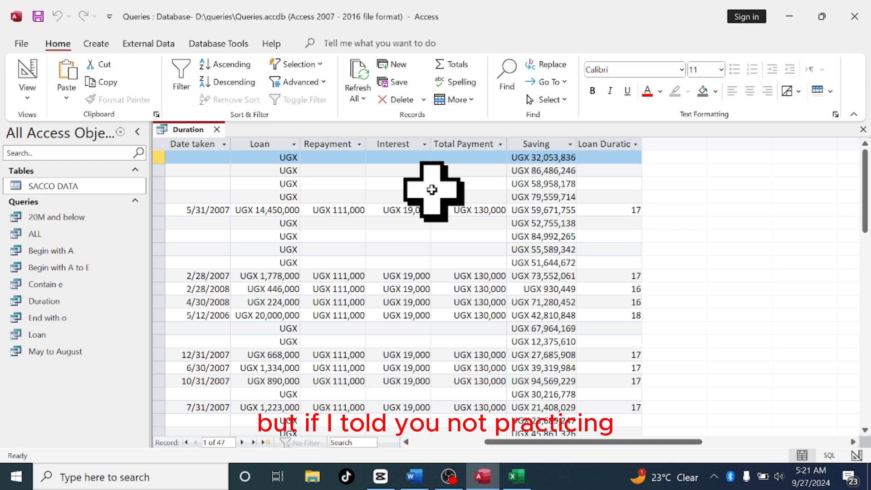
pyautogui.click(216, 129)
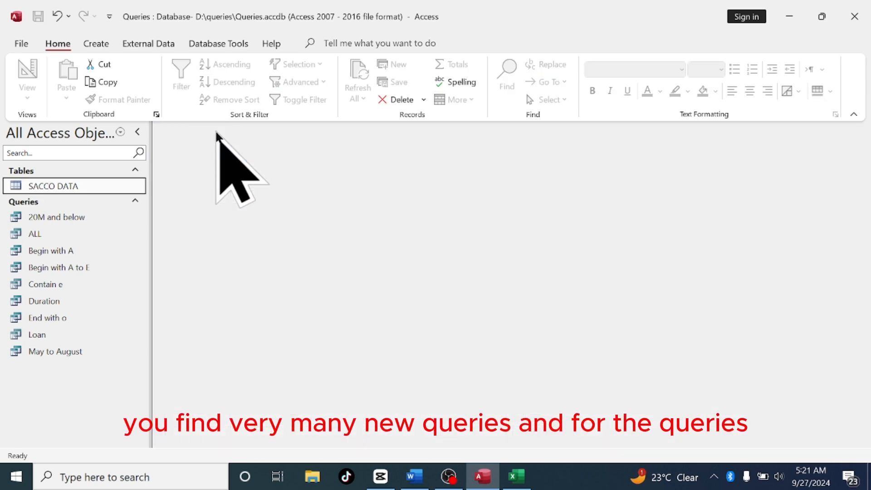